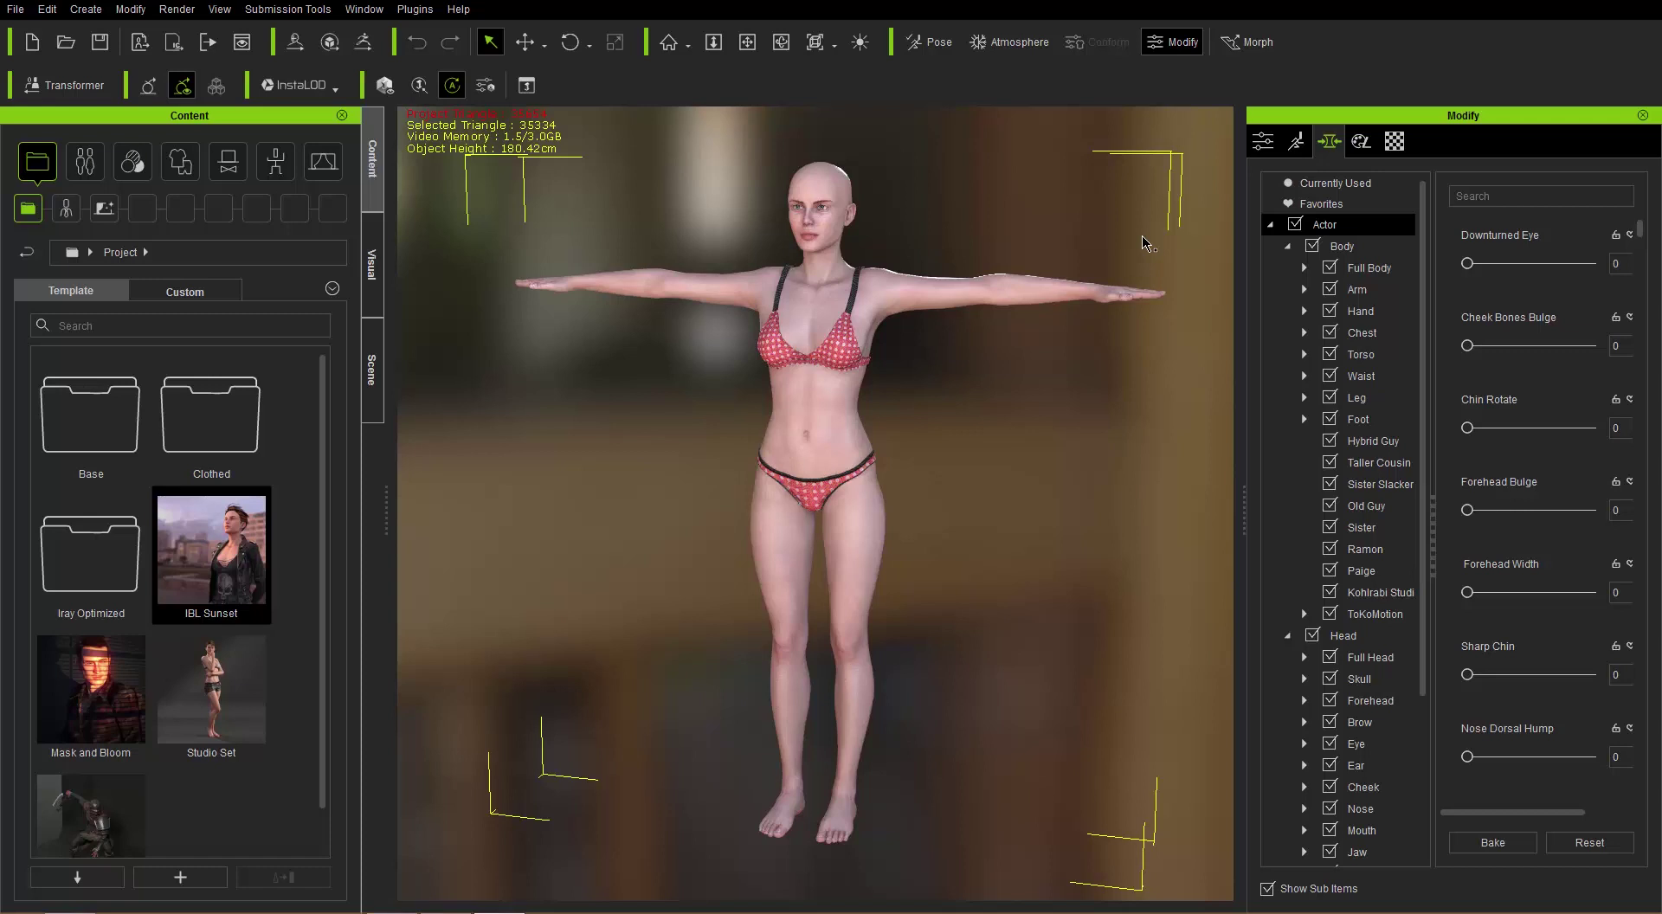
Try to import the Mesh Hidden Paige FBX file with Transformer and dismiss the resulting message.
click(85, 85)
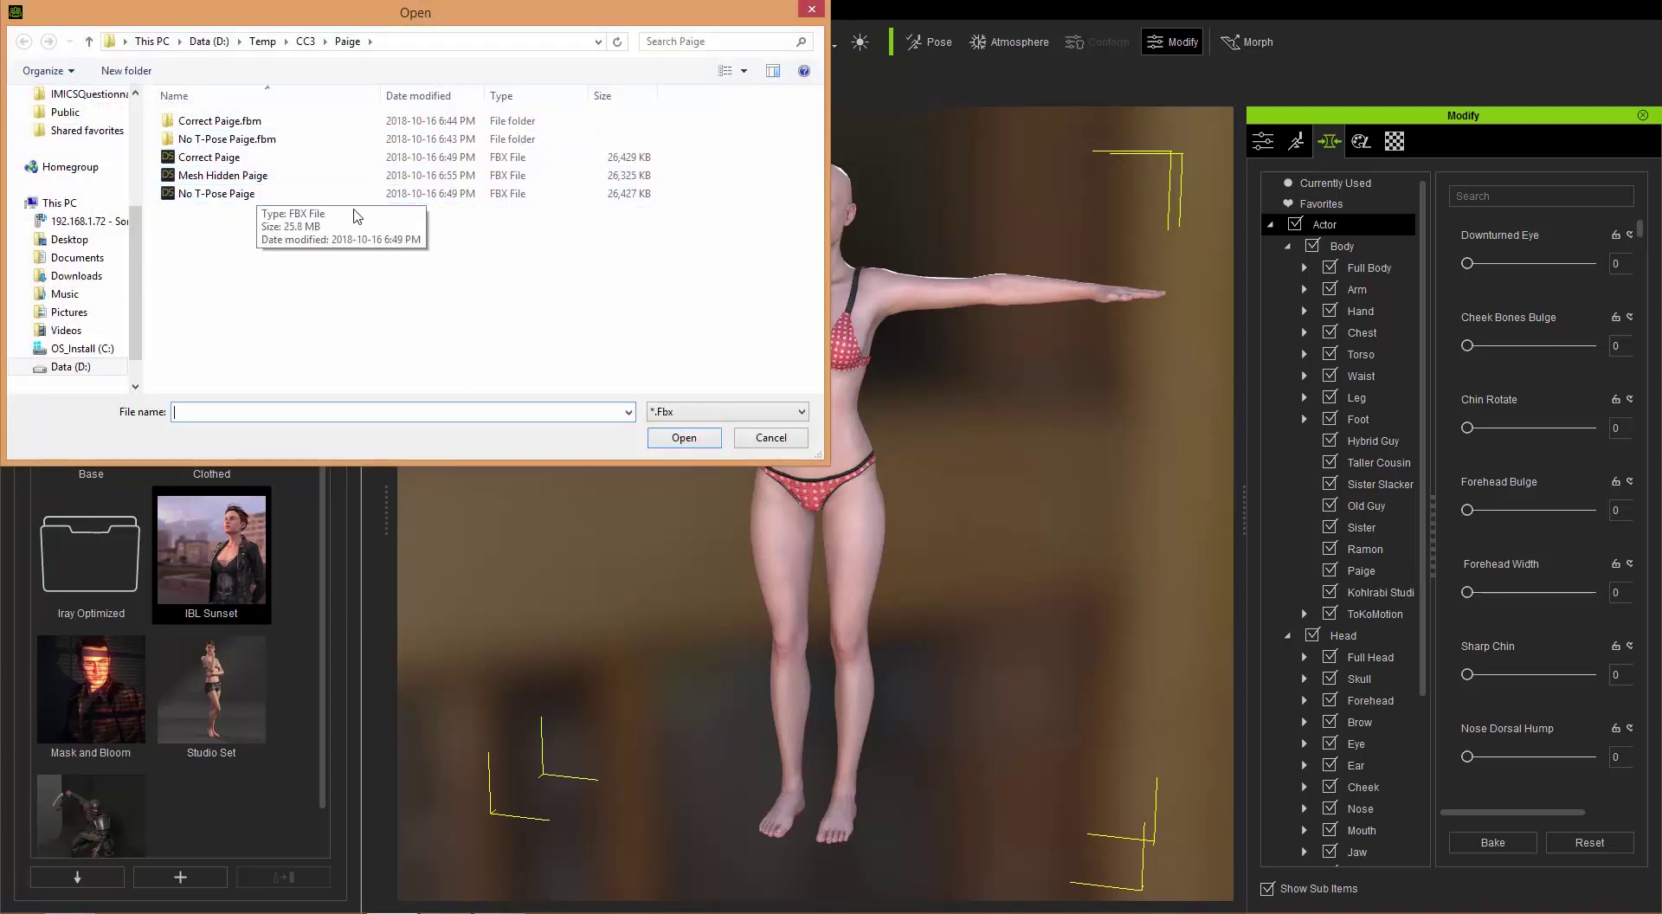
click(231, 179)
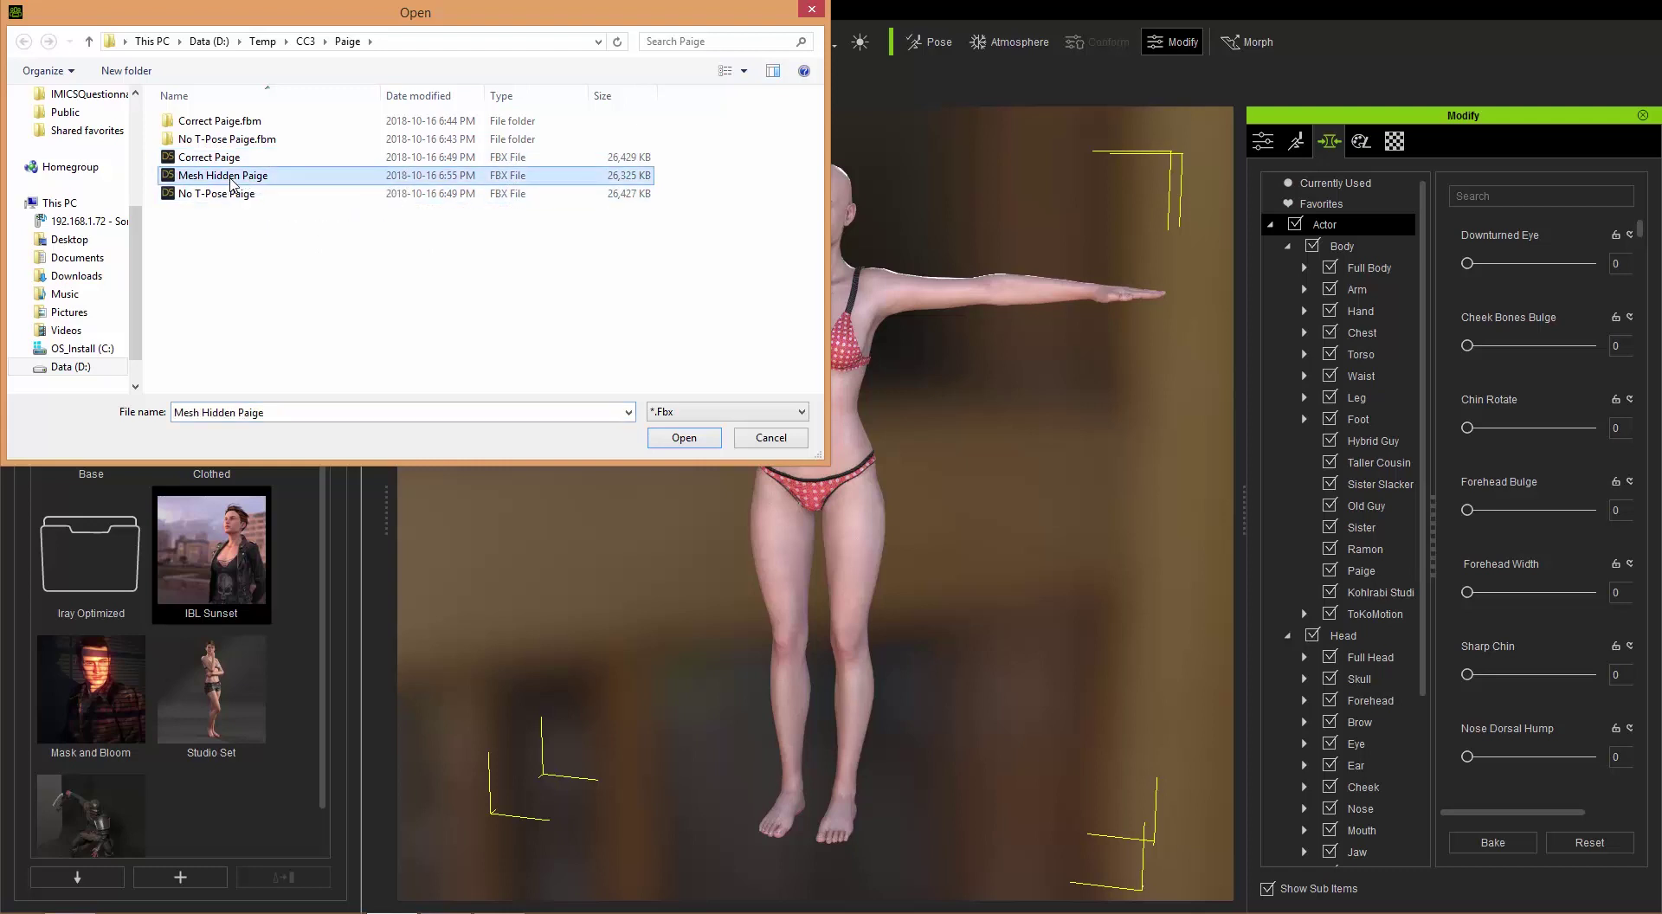
double_click(226, 181)
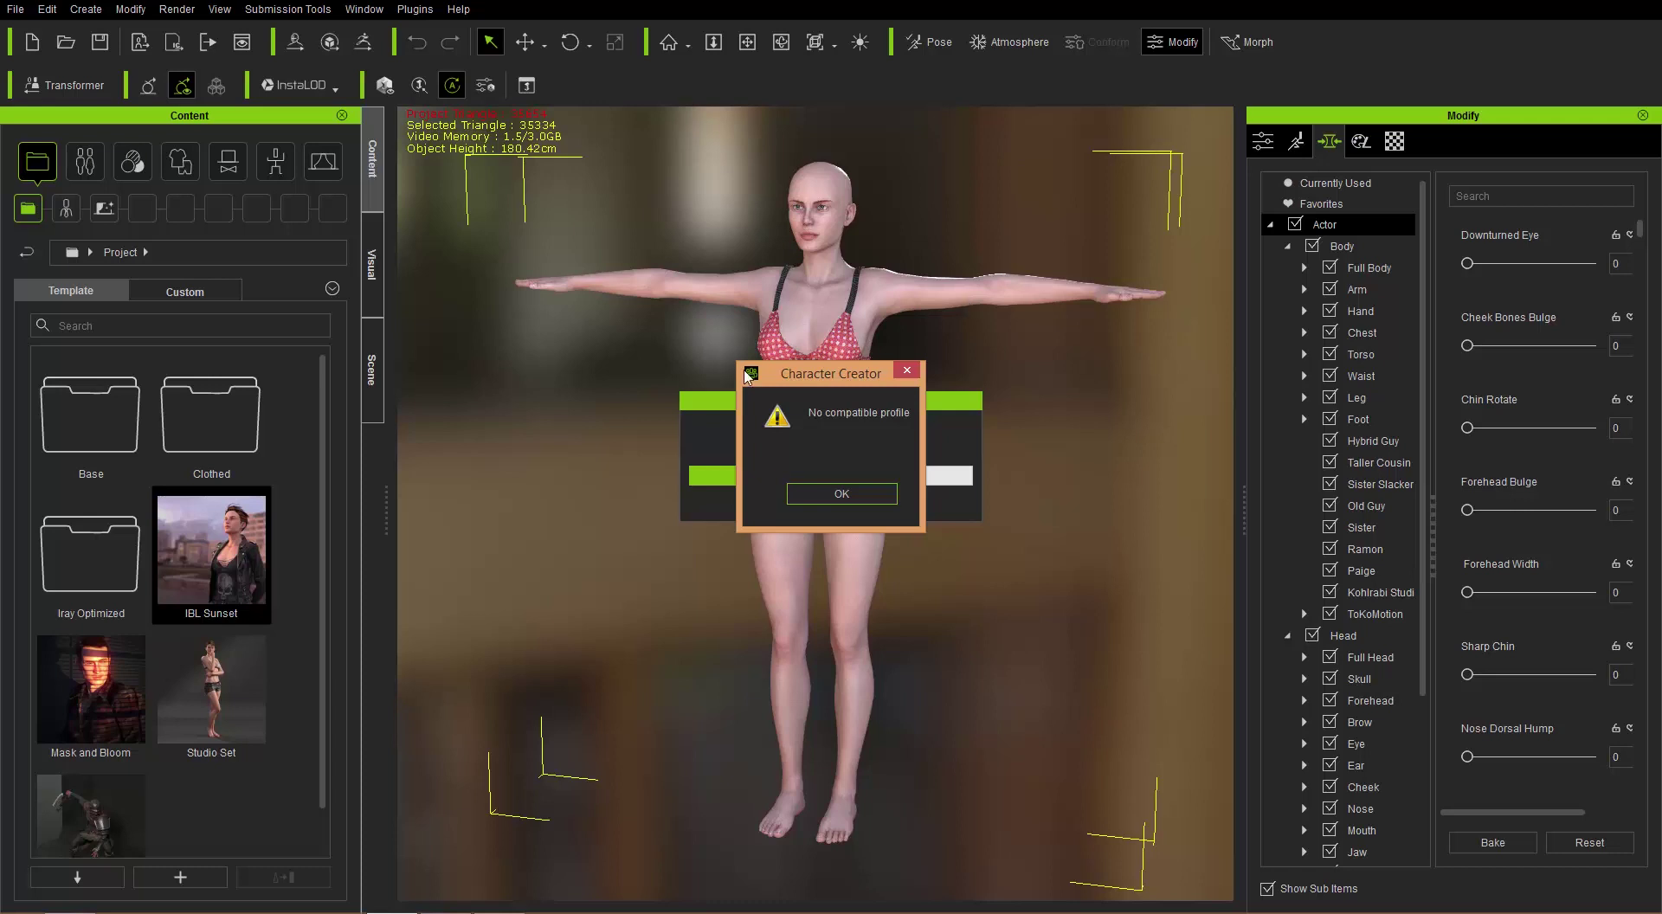
click(847, 492)
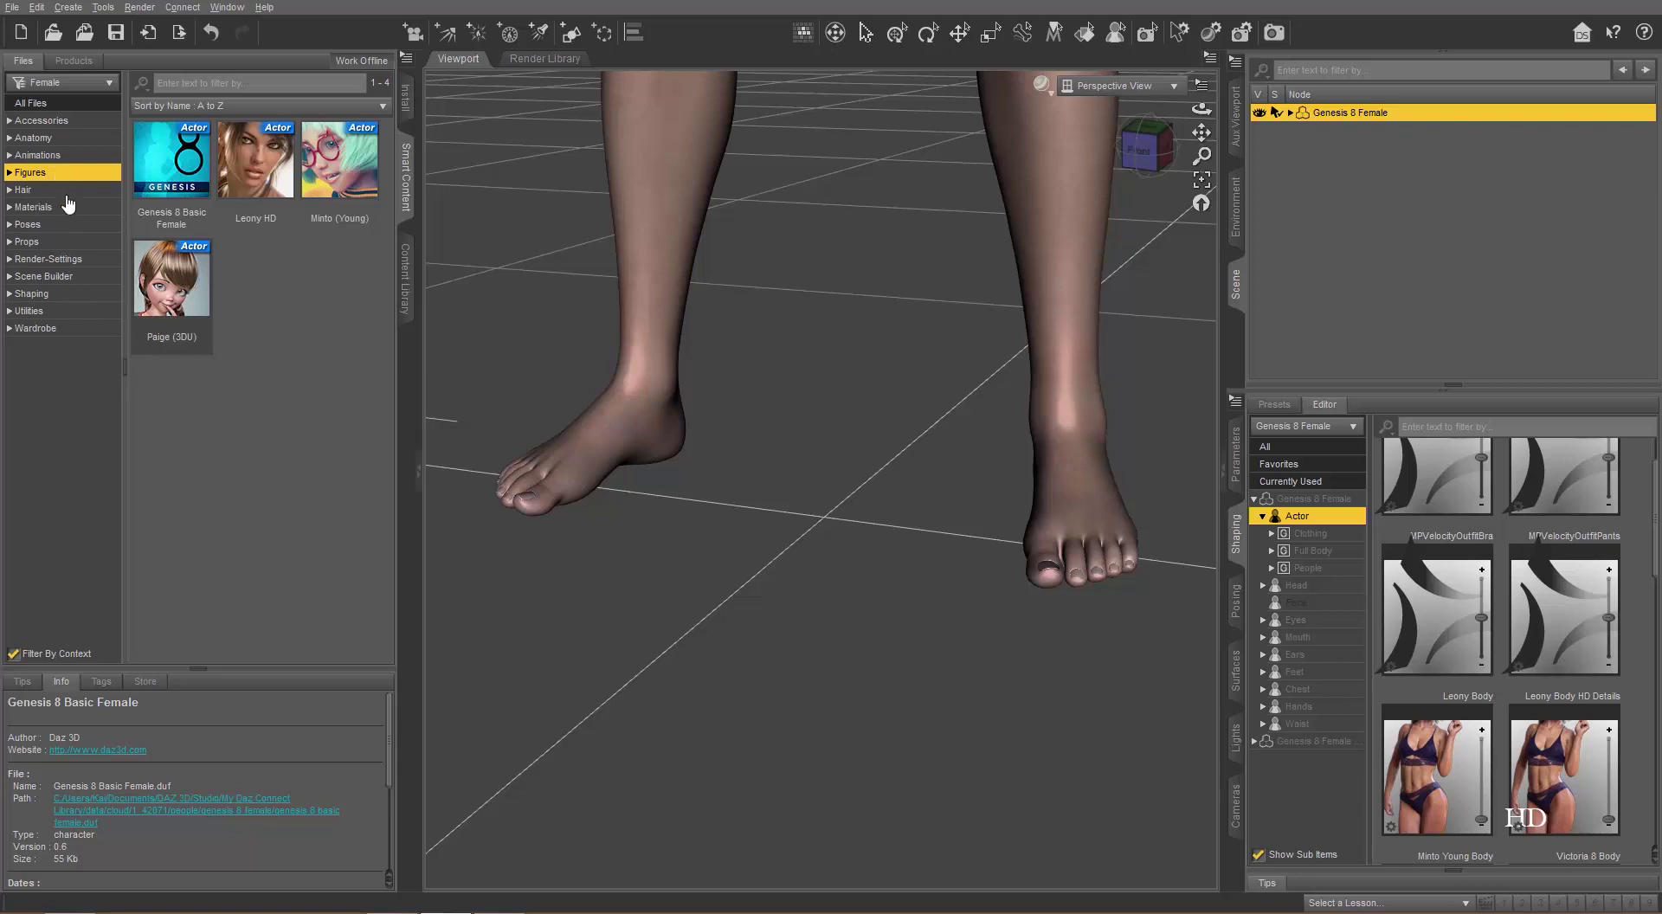
In DAZ Studio, load the Paige Sneakers from the wardrobe content onto the Genesis 8 Female figure.
click(47, 328)
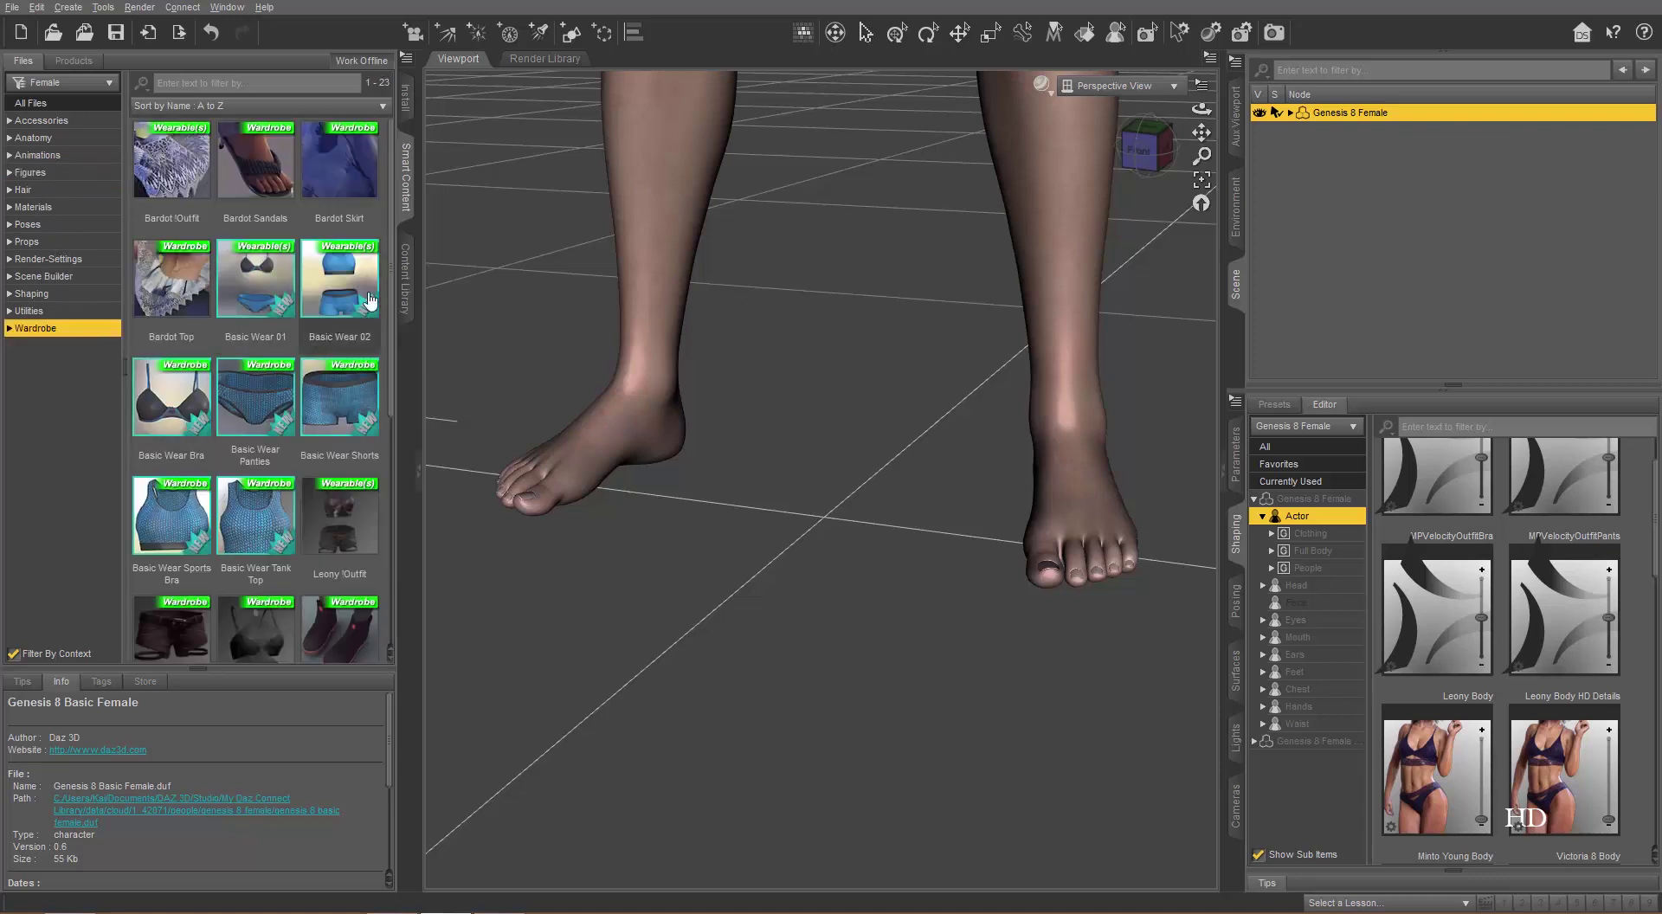
drag(397, 259, 397, 557)
click(275, 593)
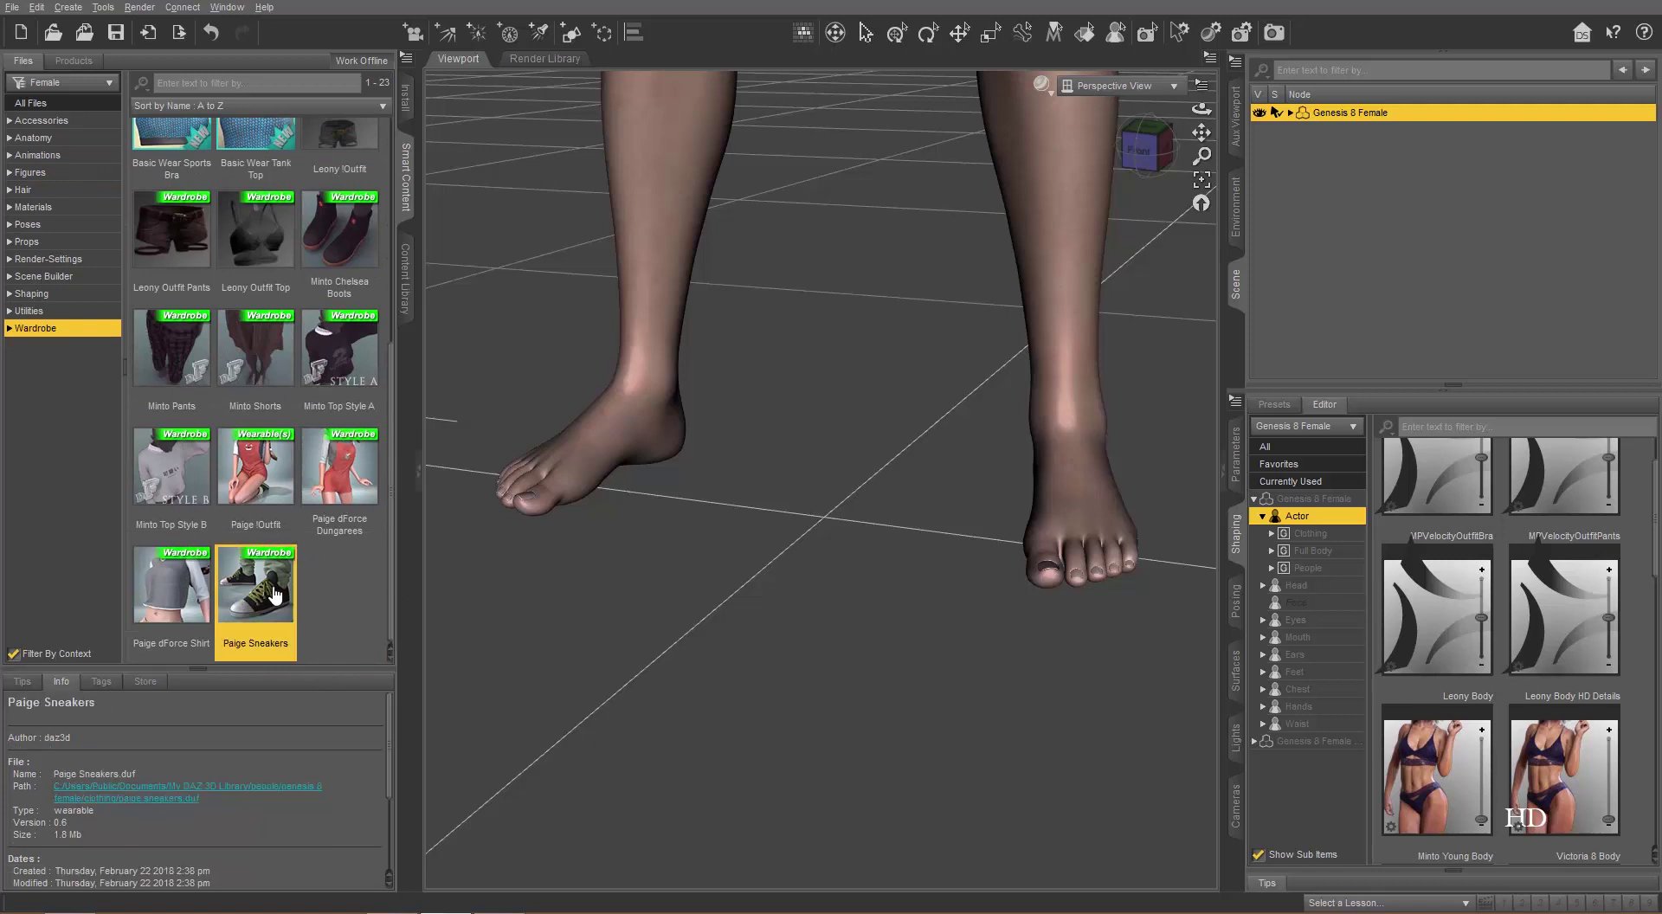
double_click(275, 594)
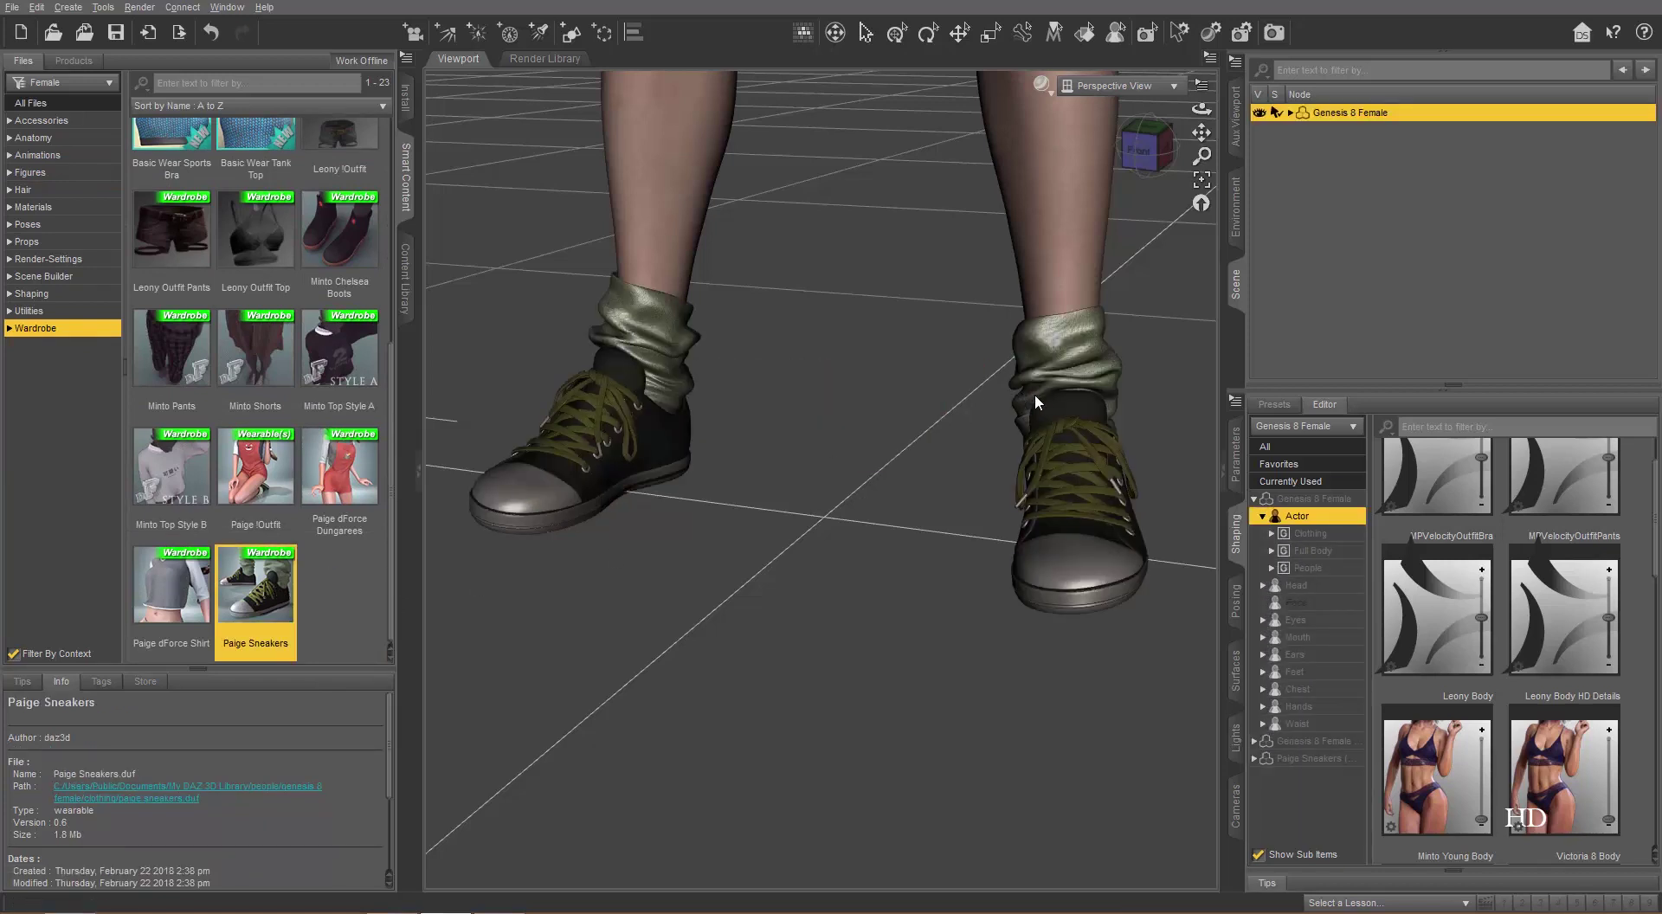
Select the Paige Sneakers under Genesis 8 Female and temporarily hide them to examine the body mesh underneath.
click(1290, 113)
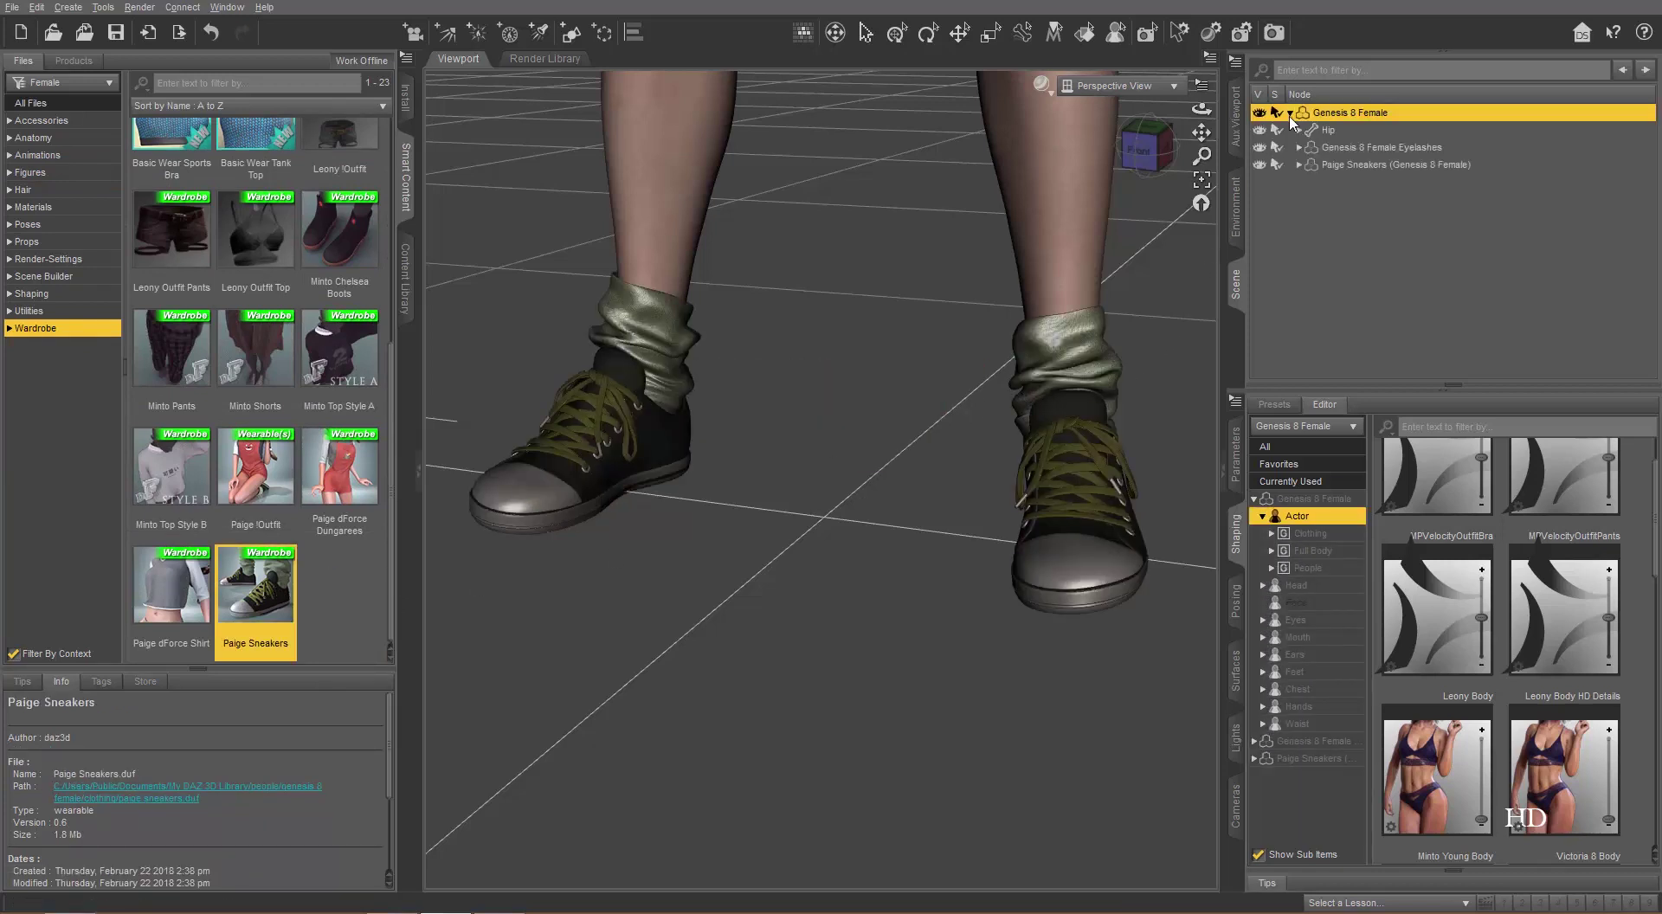
click(1358, 166)
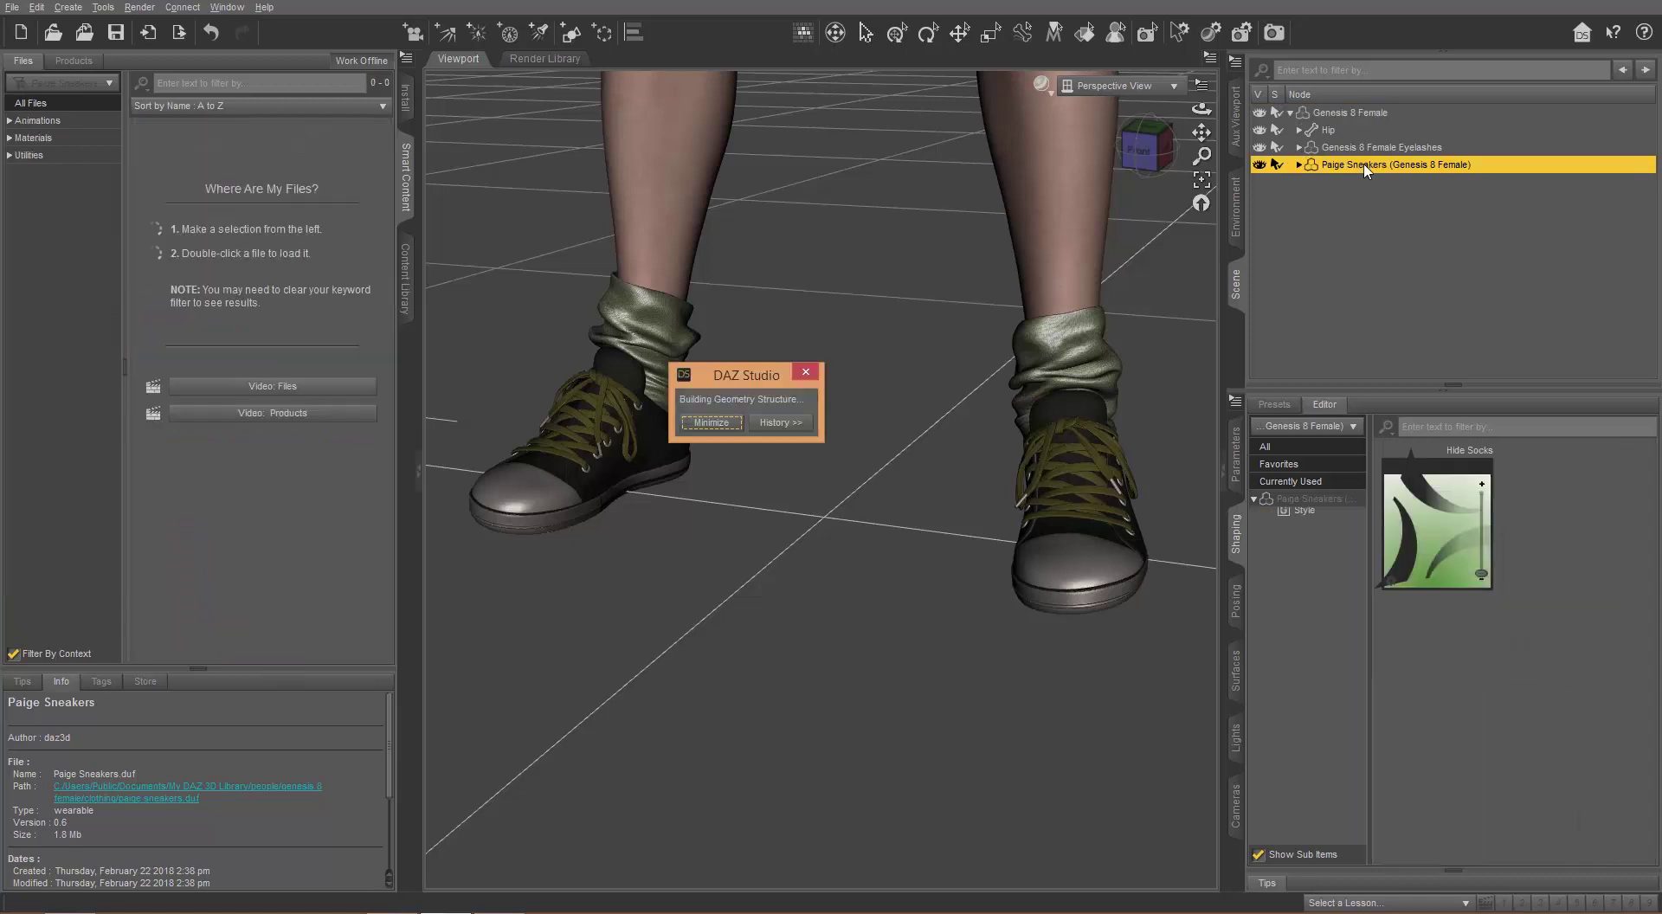
click(1262, 164)
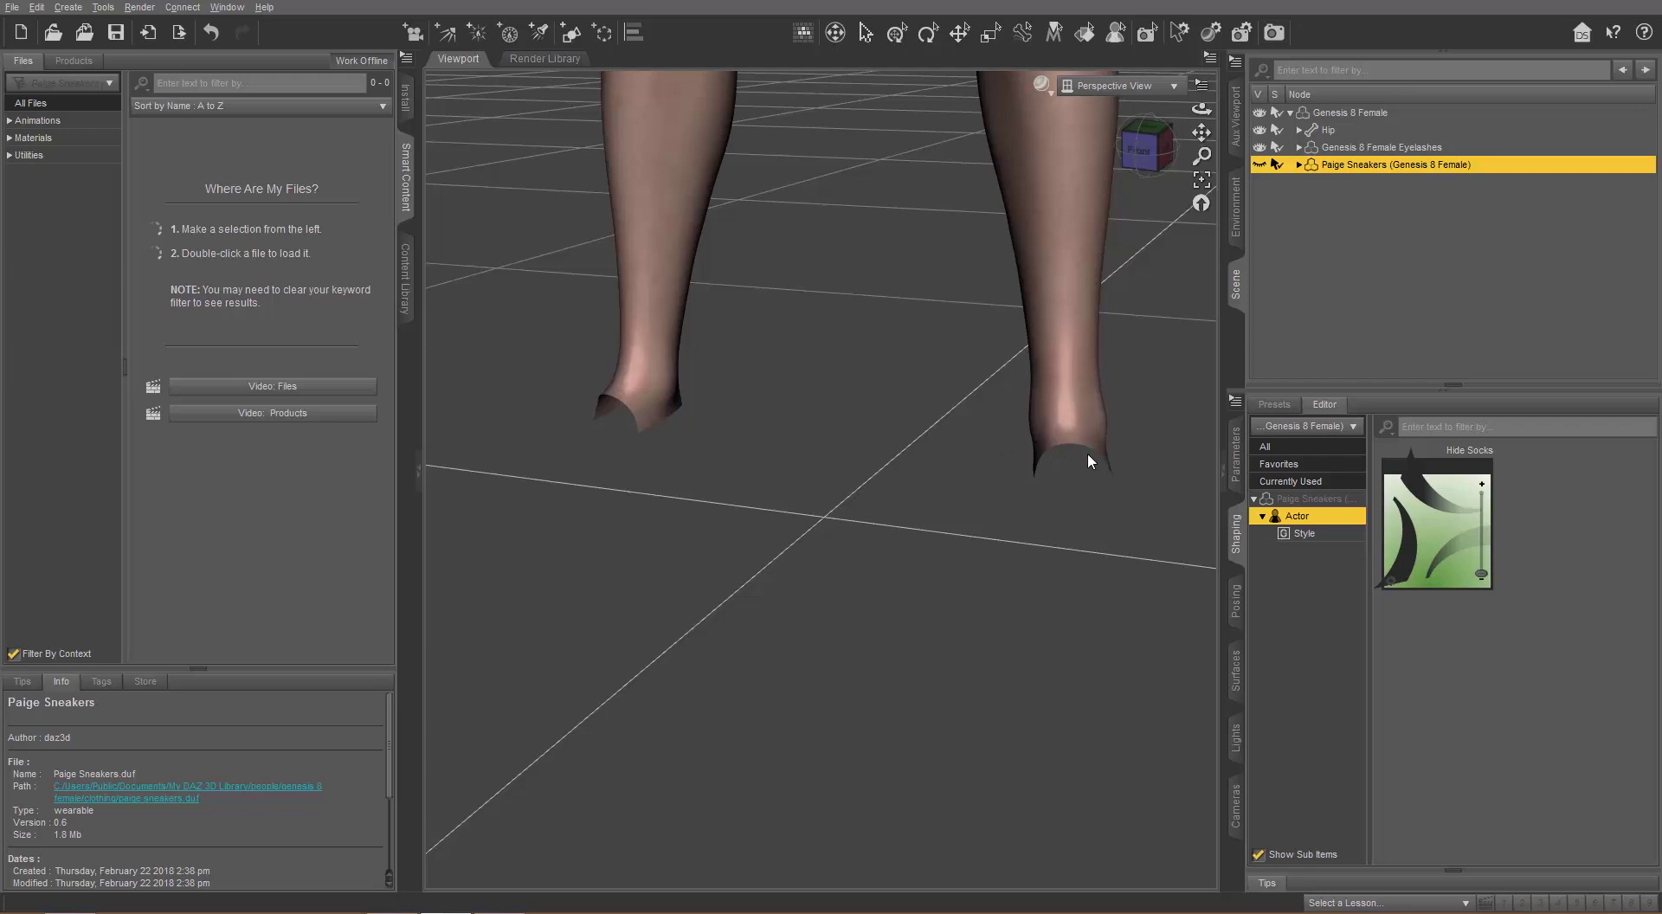
click(1259, 164)
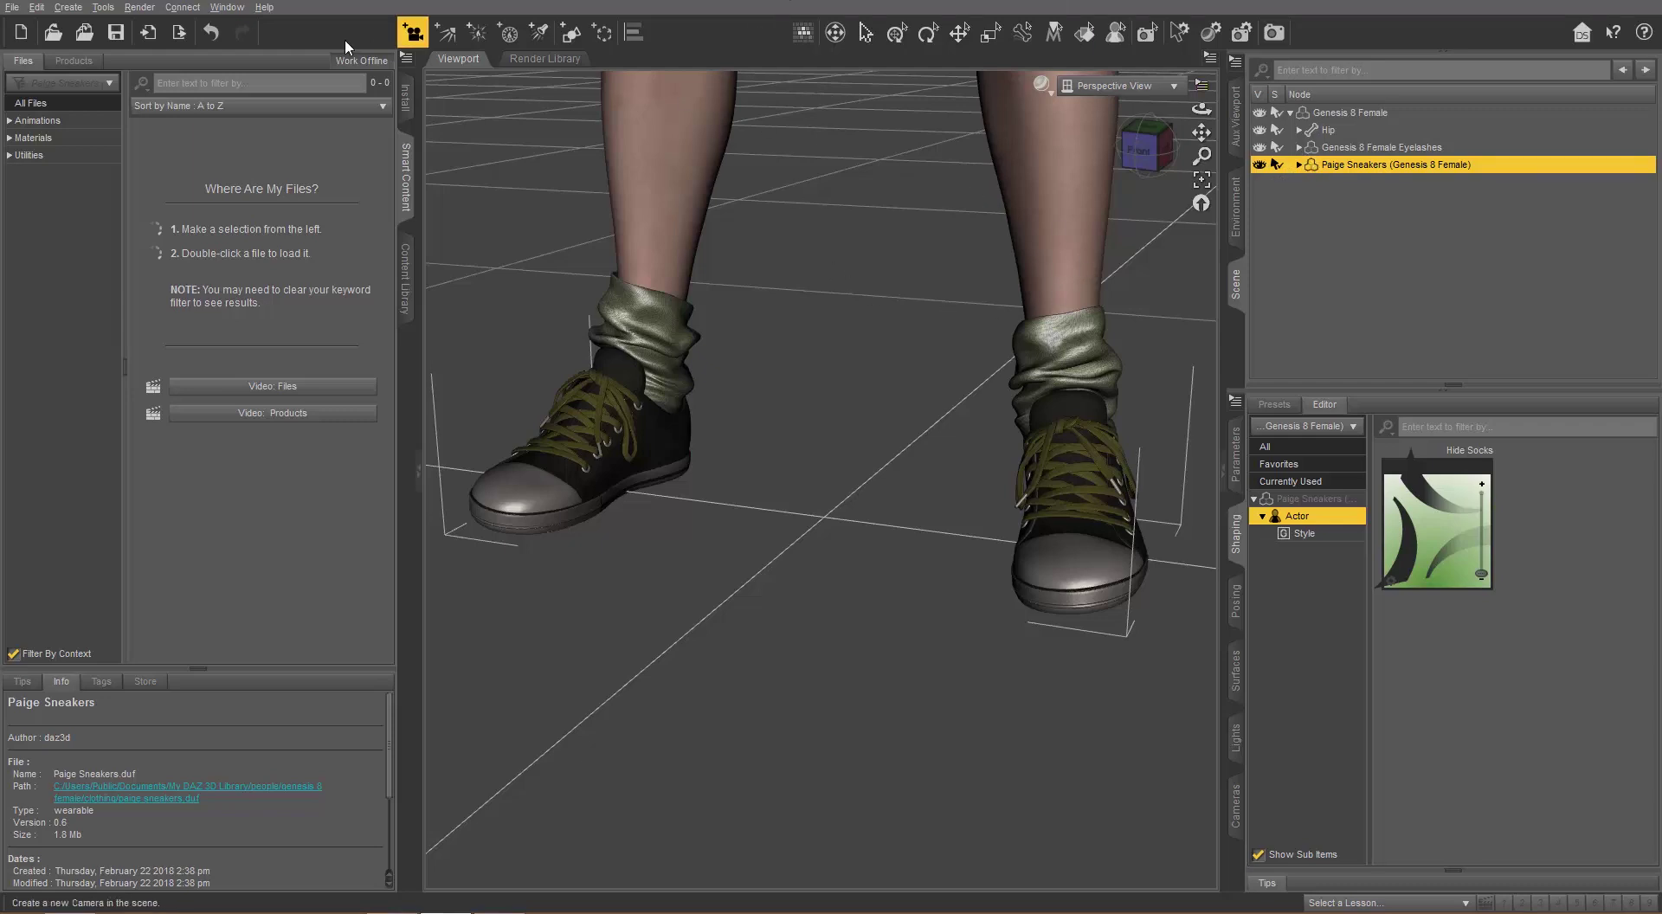
With the Geometry Editor, set the selected left shin face of Genesis 8 Female as auto-hide faces for the Paige Sneakers.
click(129, 11)
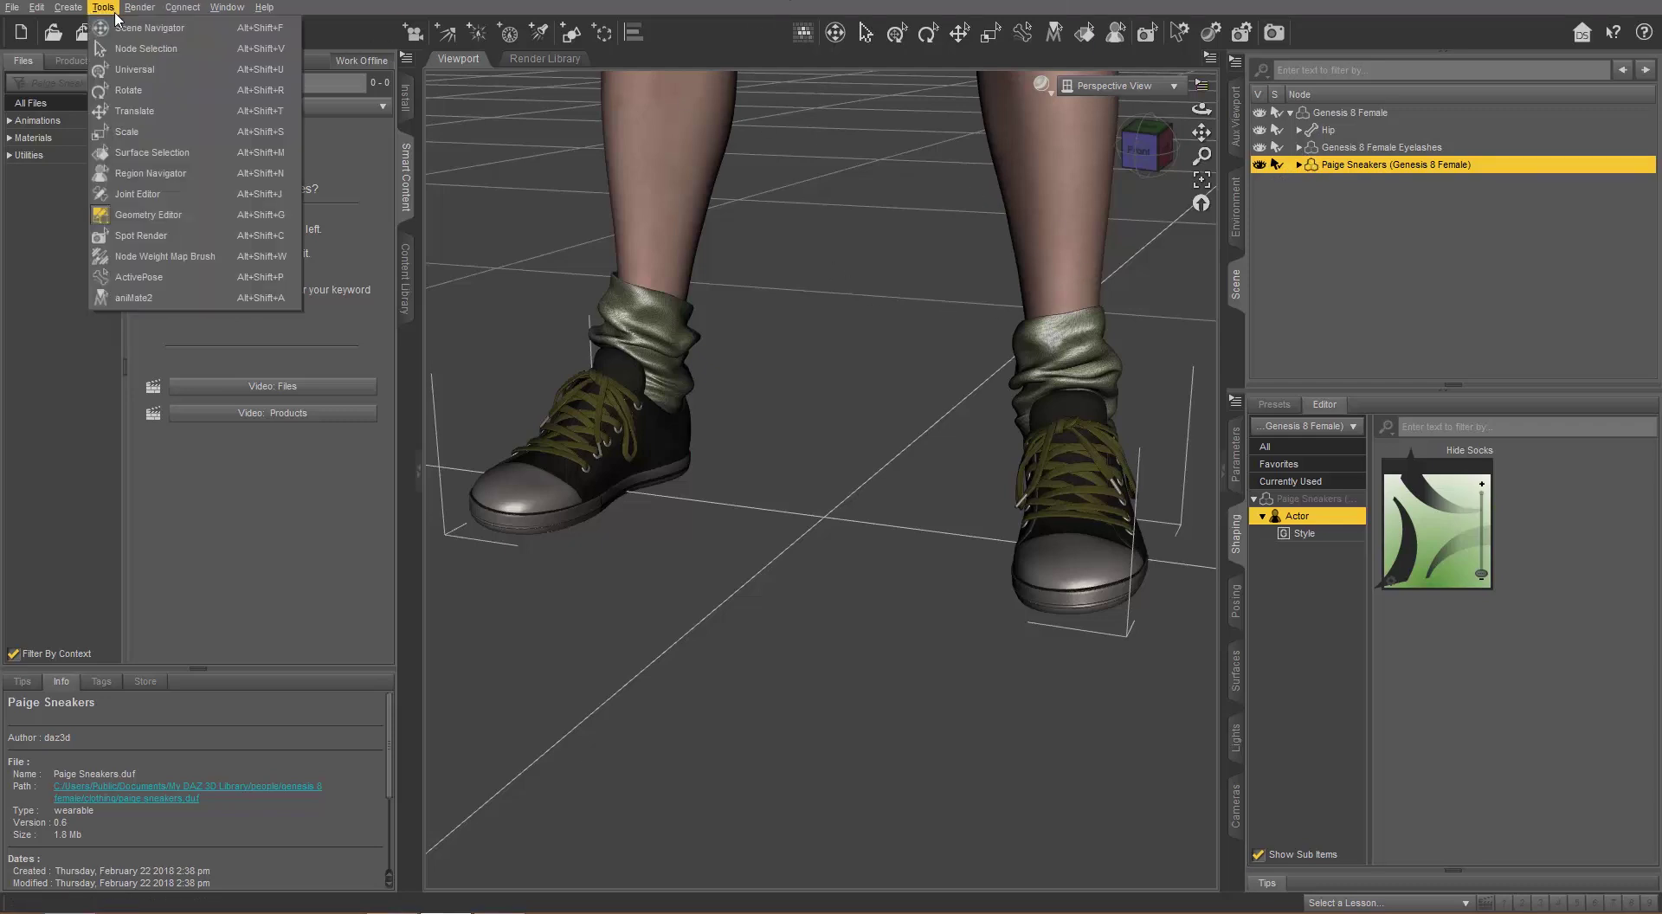
click(191, 222)
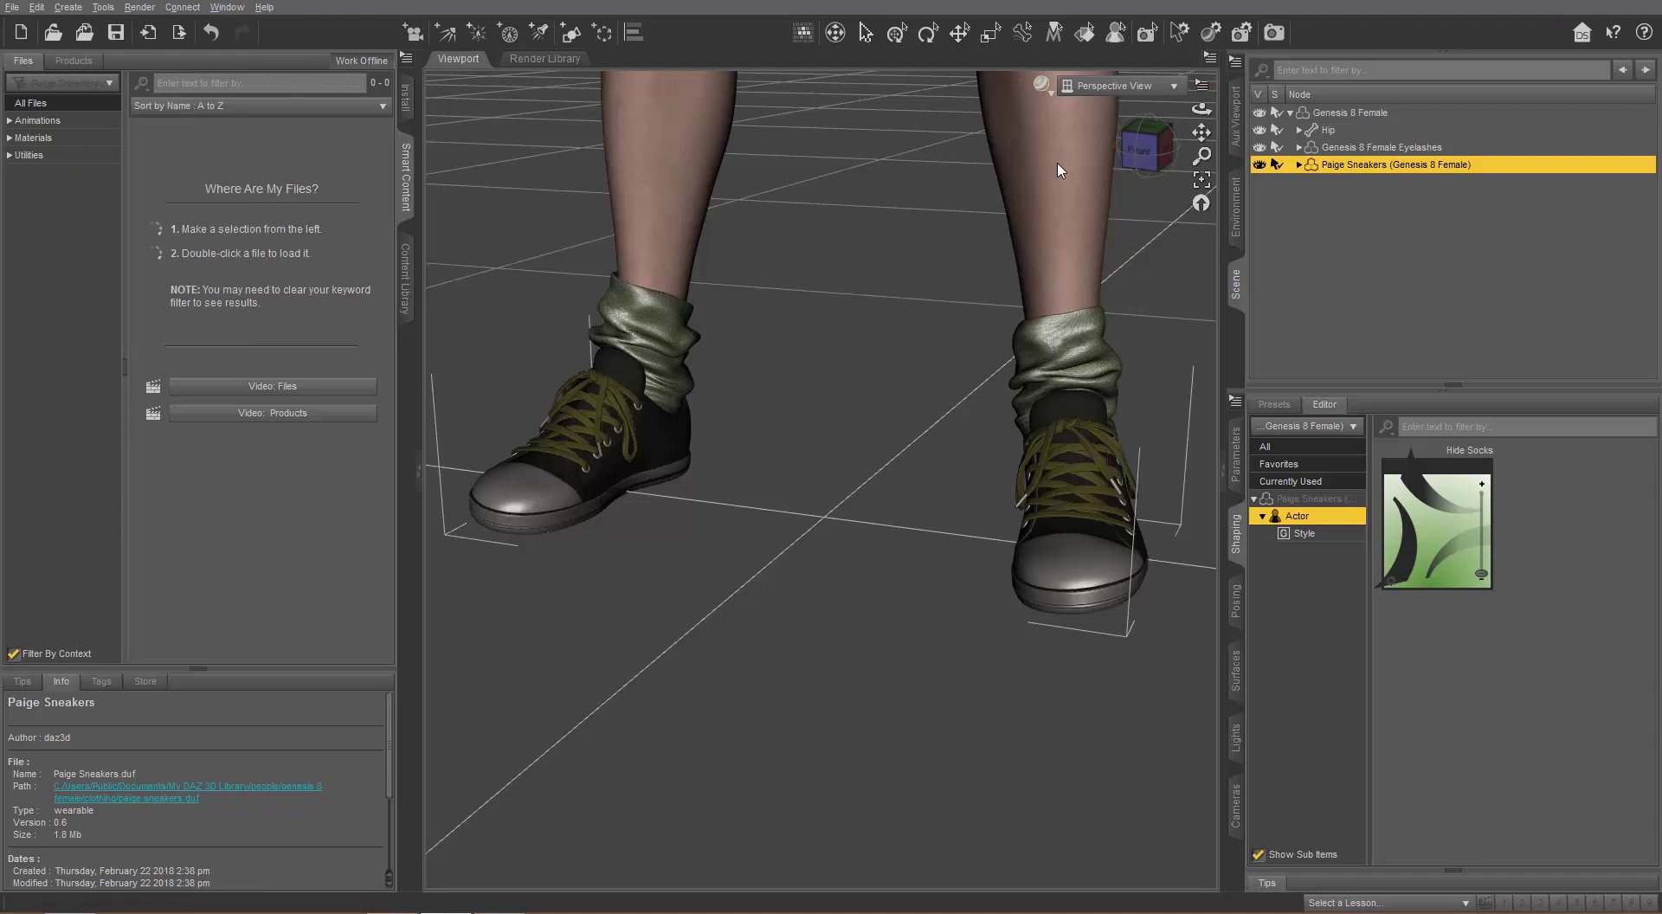
click(1365, 114)
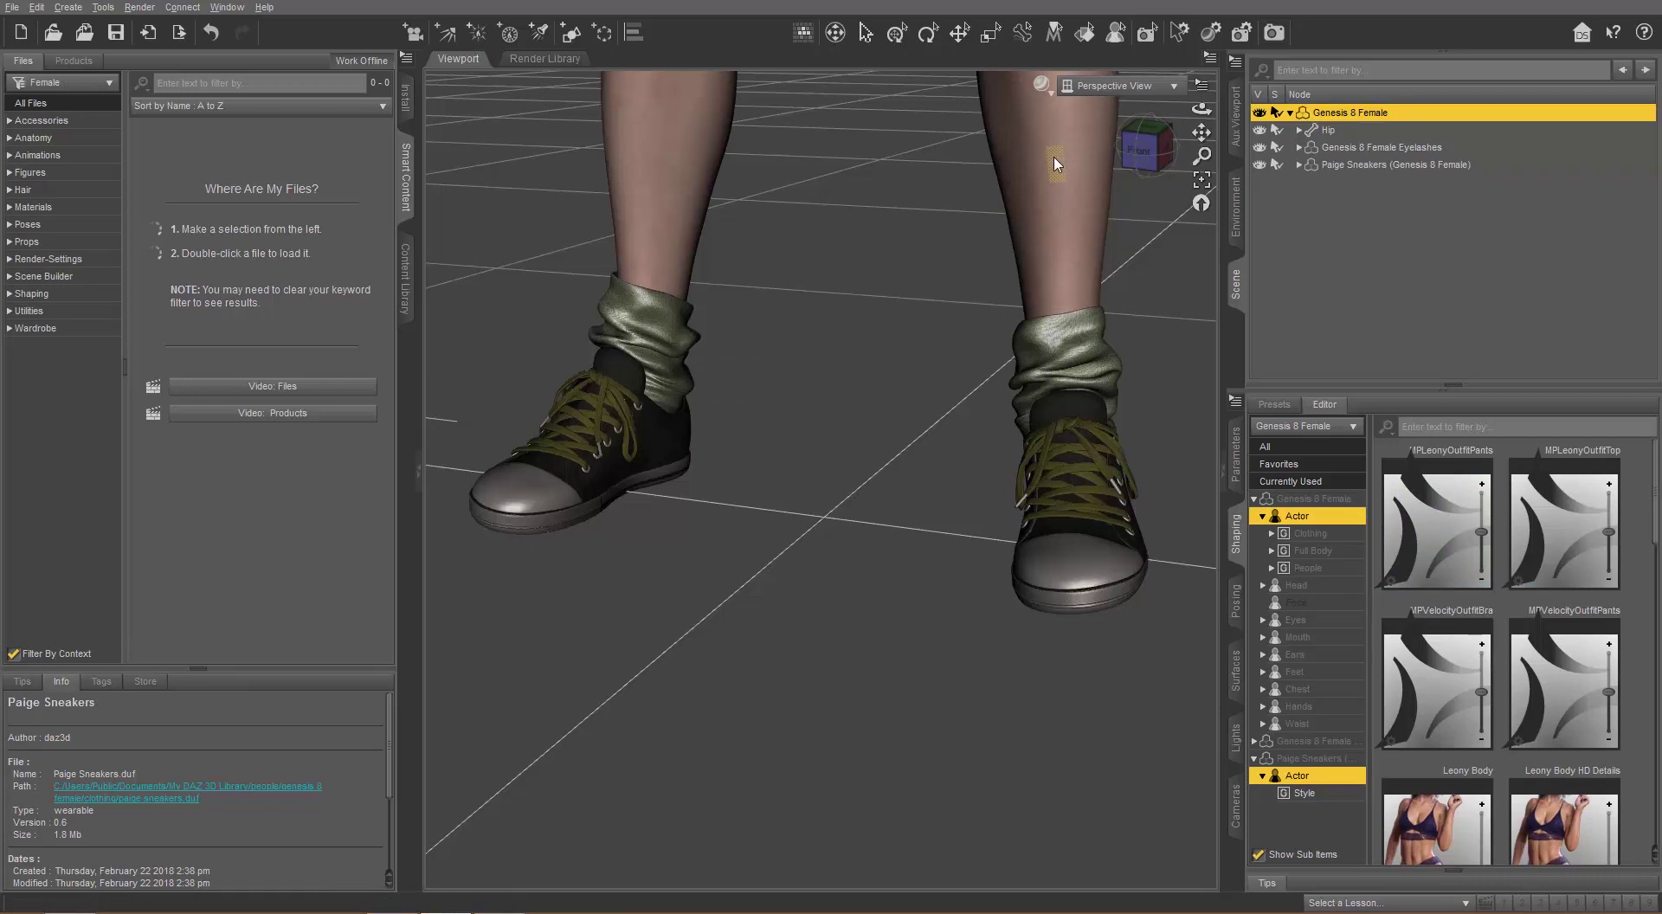
right_click(1055, 163)
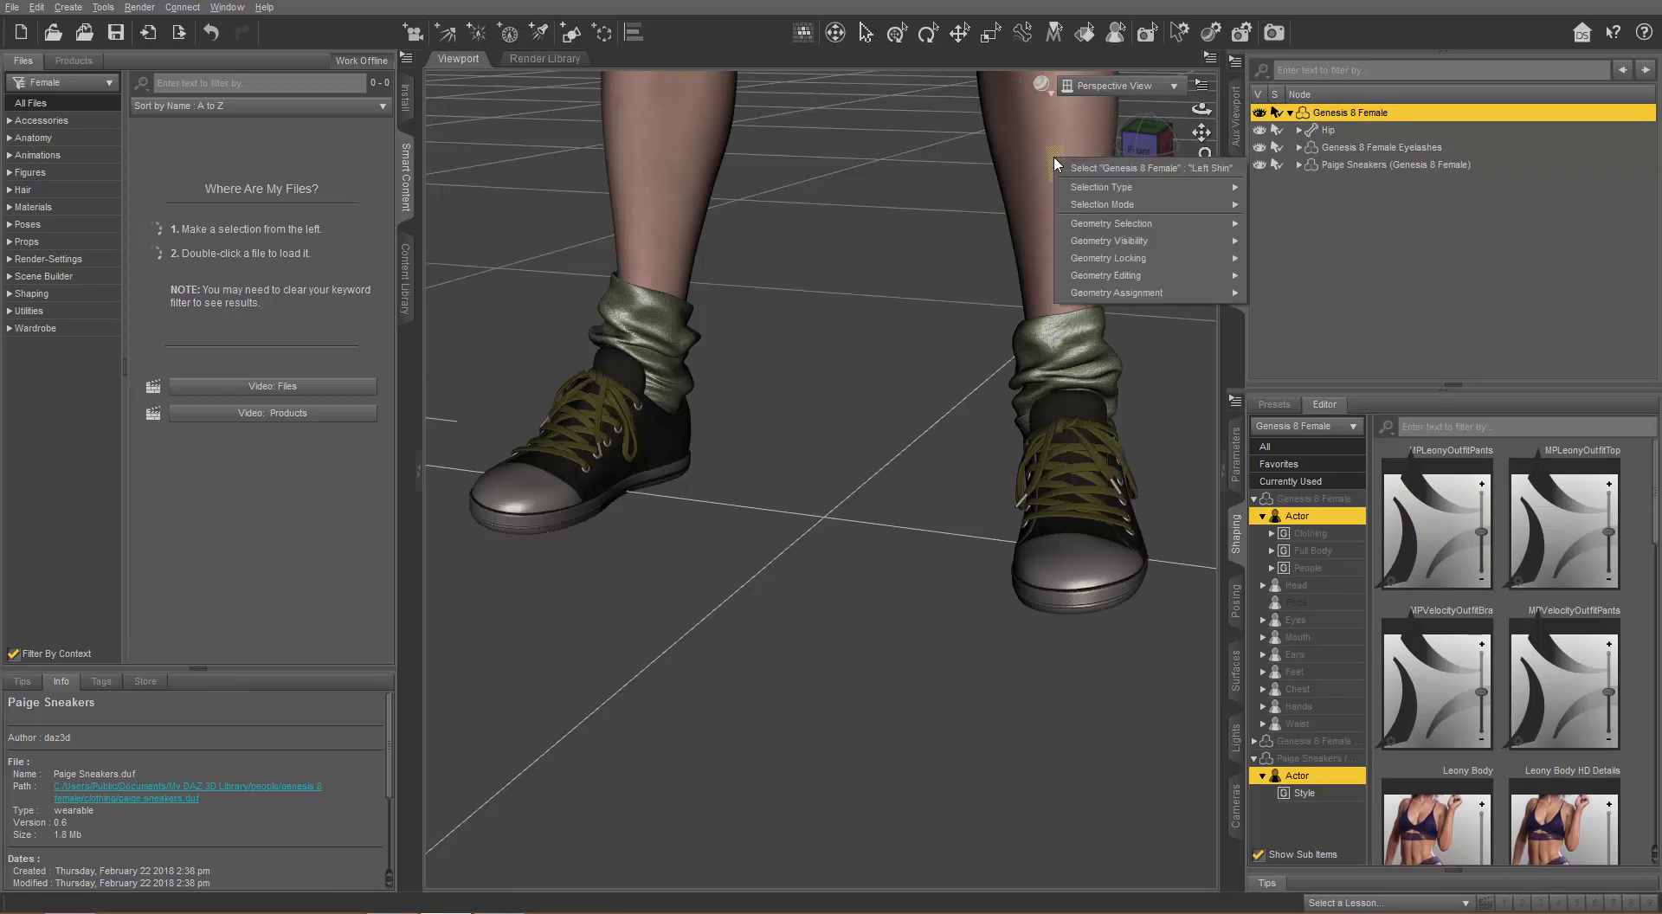
mouse_move(1171, 294)
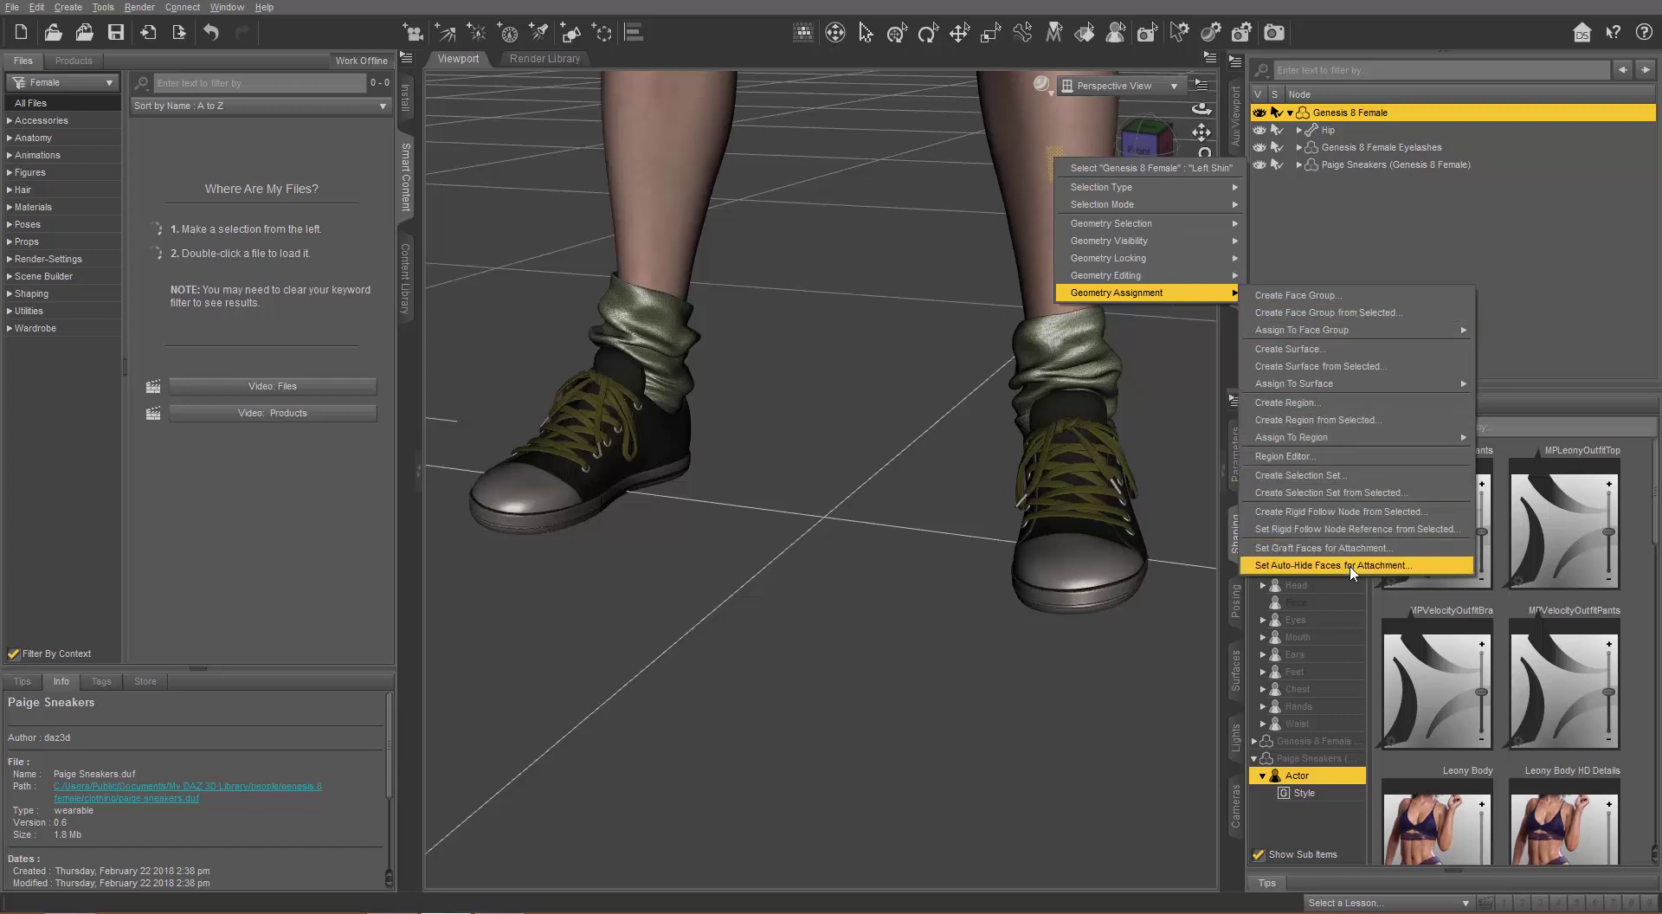
click(1351, 567)
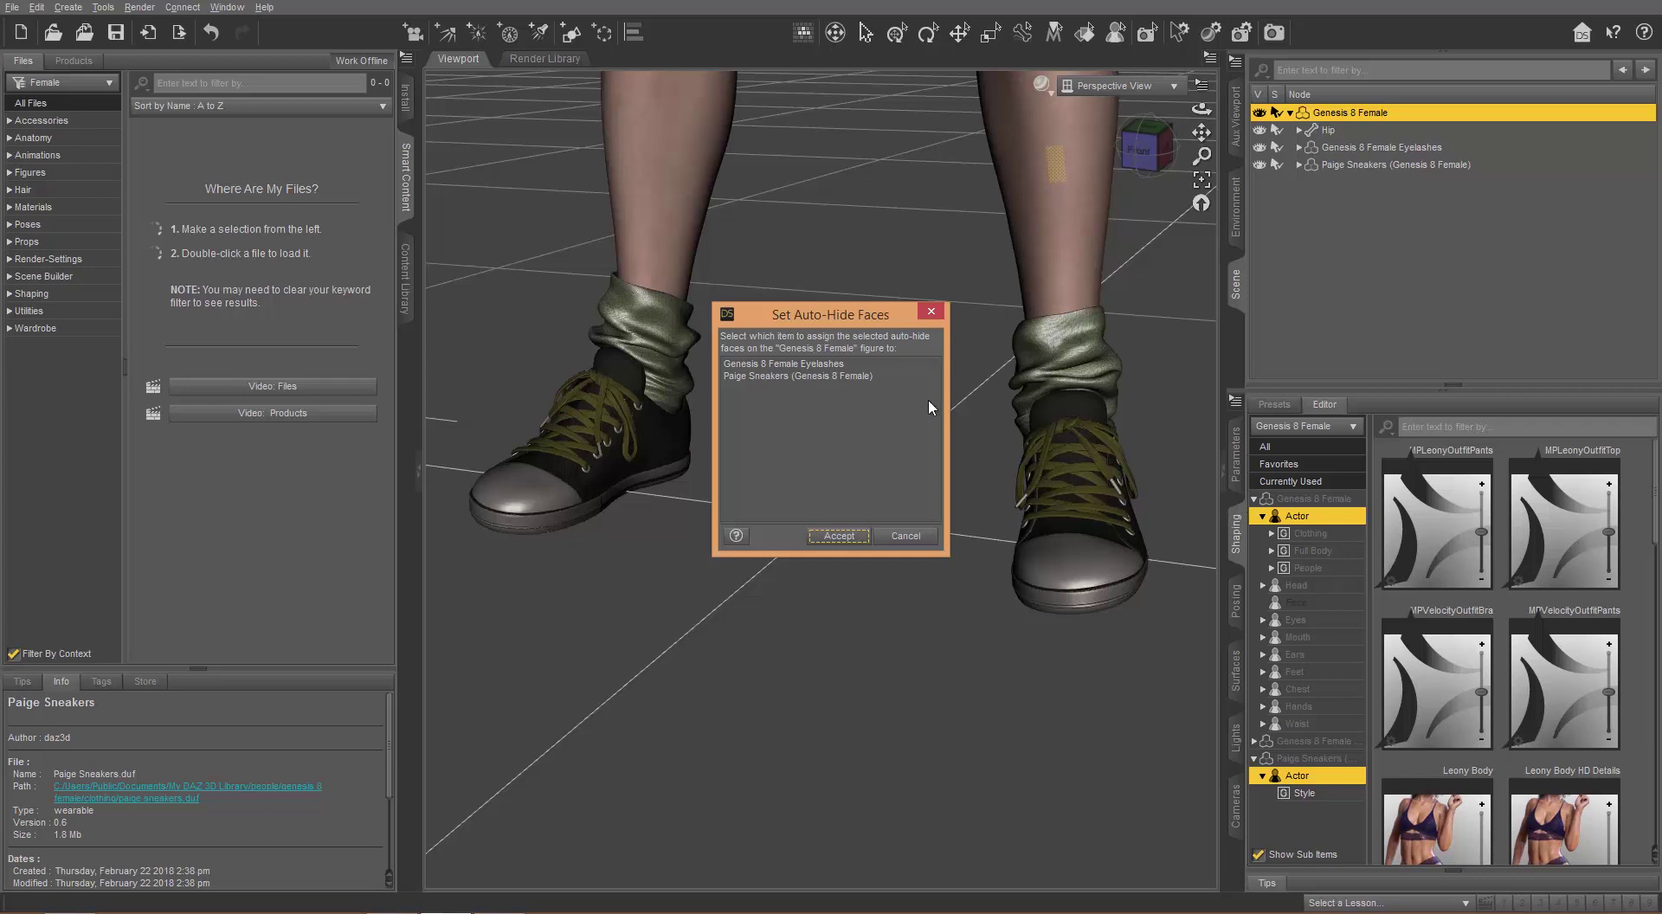
click(781, 378)
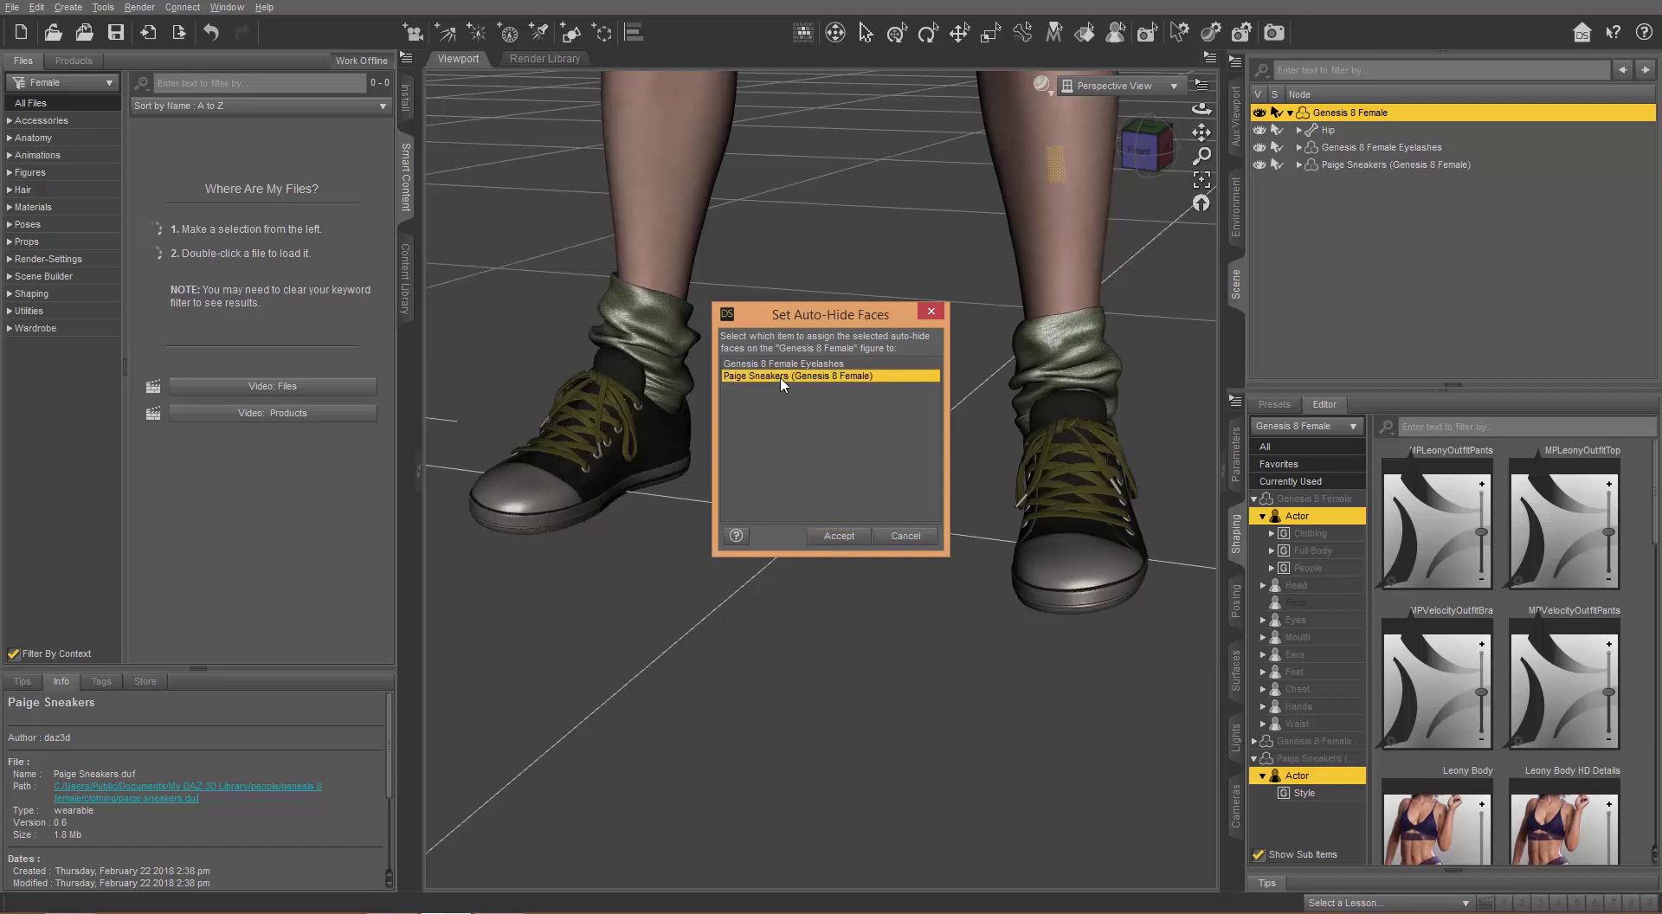
click(838, 536)
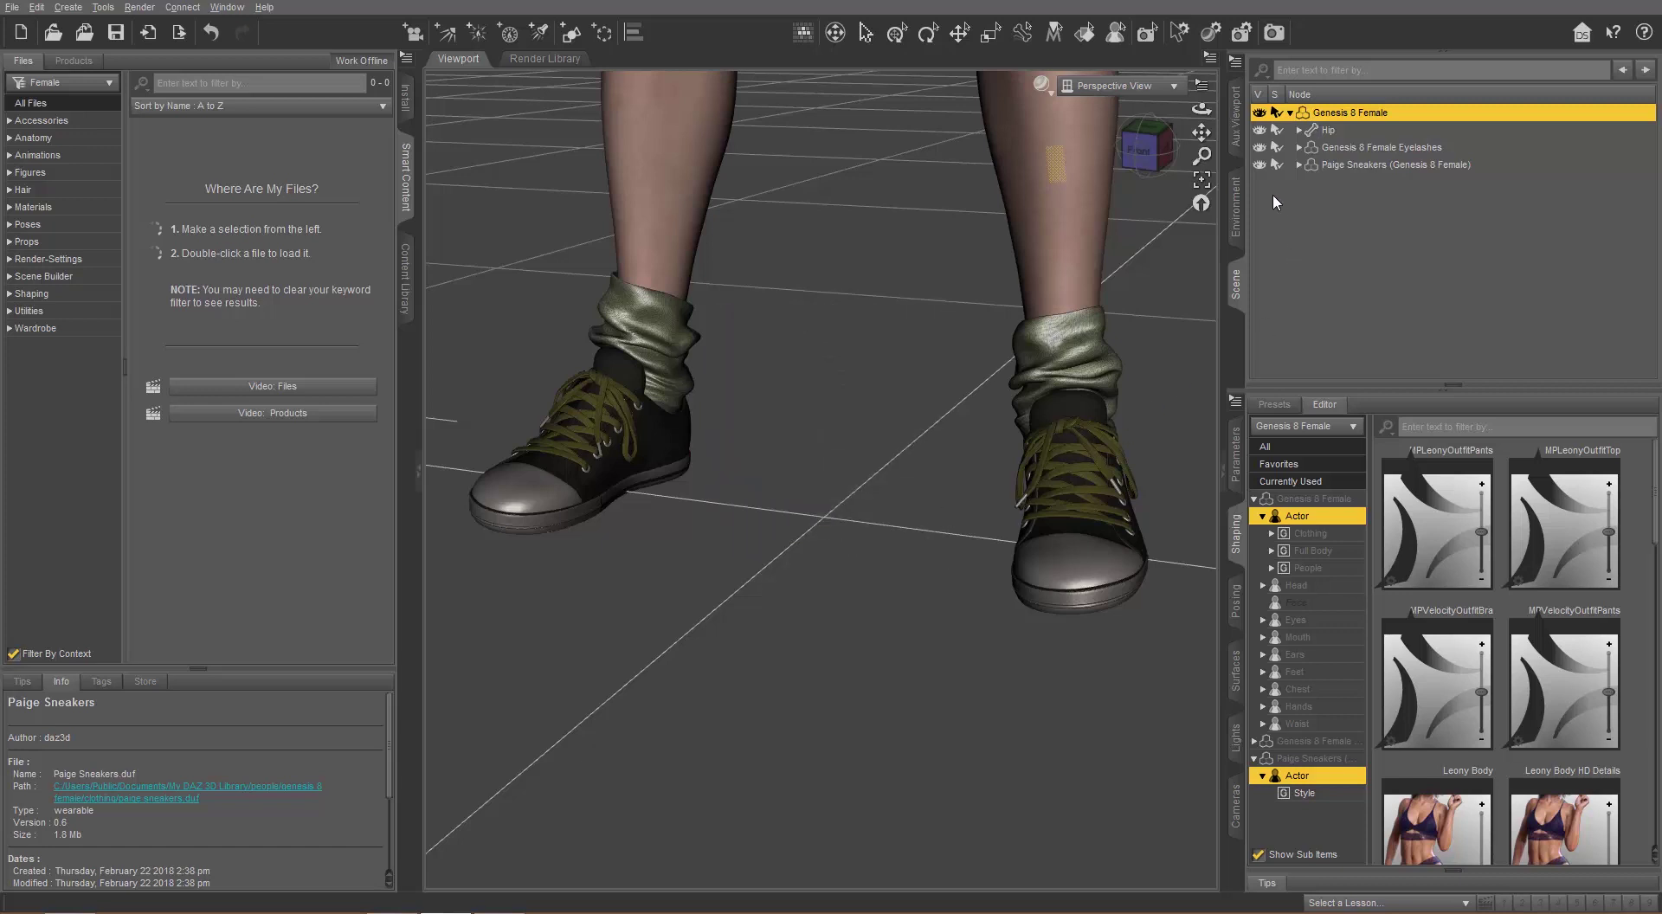
Toggle the Paige Sneakers' visibility to check whether the newly assigned shin face hides with them.
click(1259, 166)
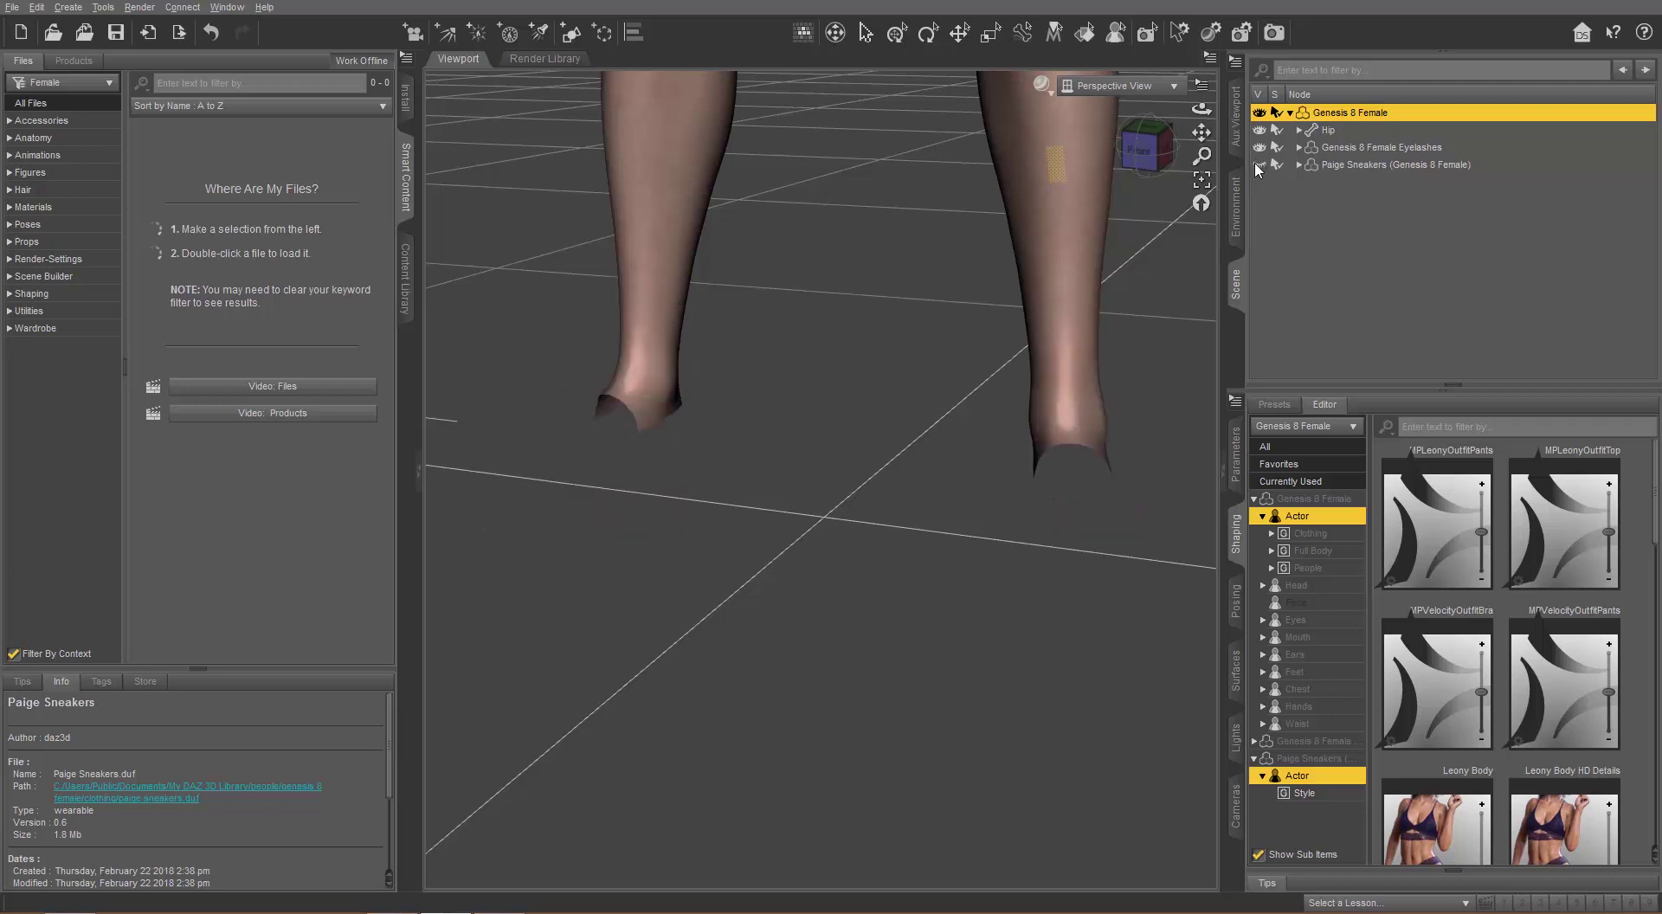
click(1260, 165)
click(1259, 165)
click(1259, 165)
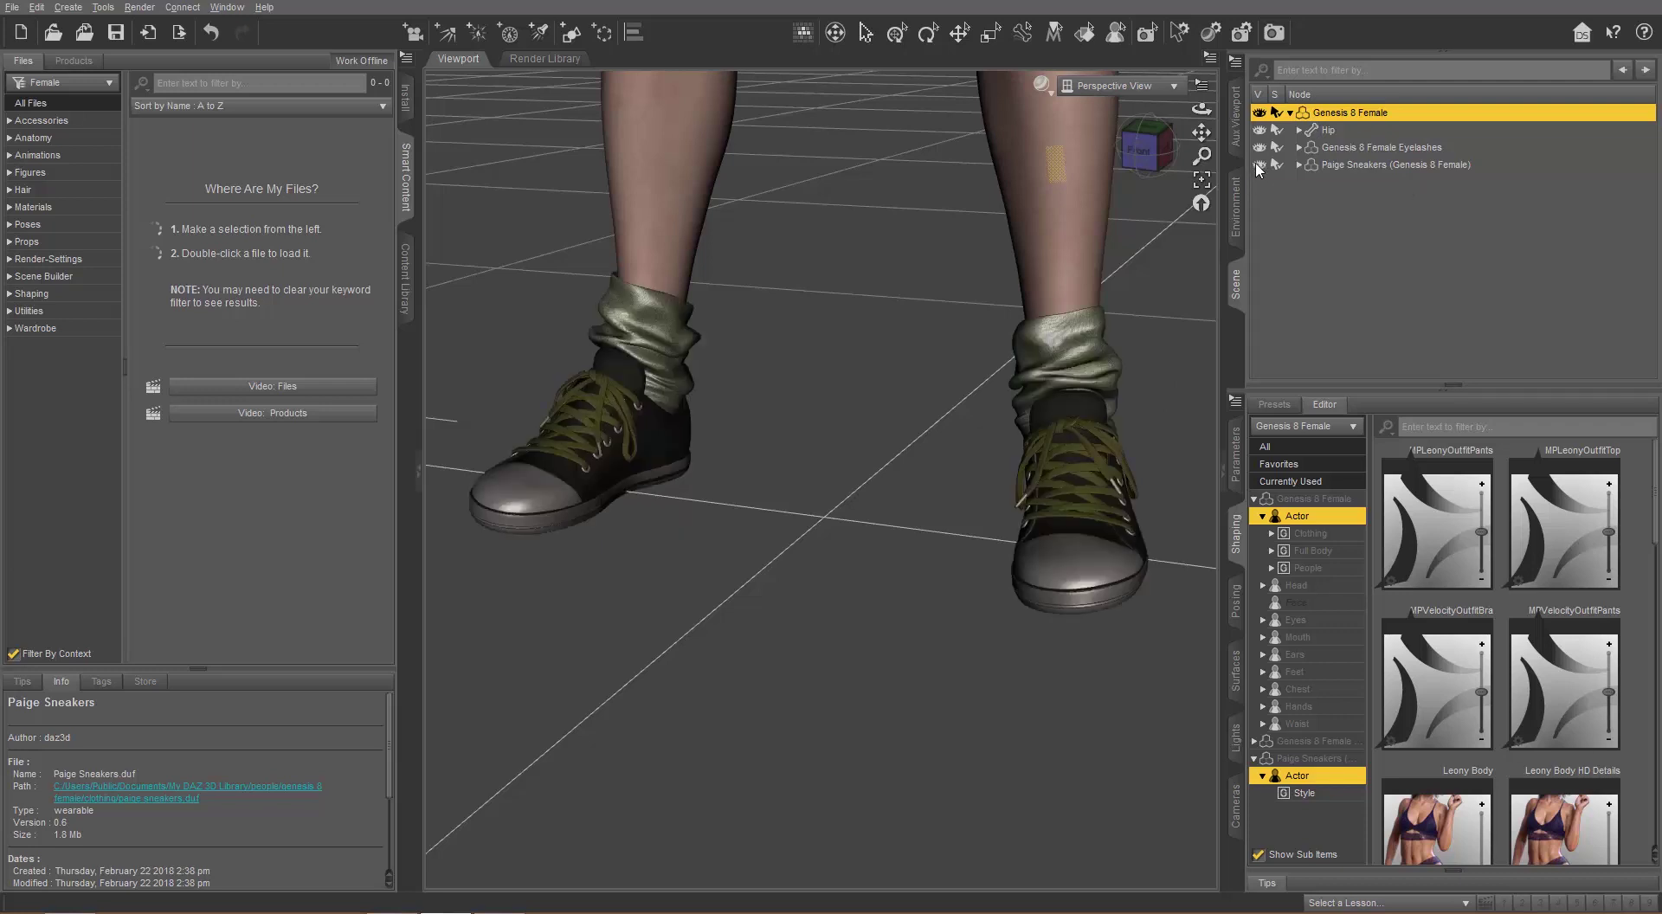
Set the Fit To target of the Paige Sneakers to None.
click(1357, 165)
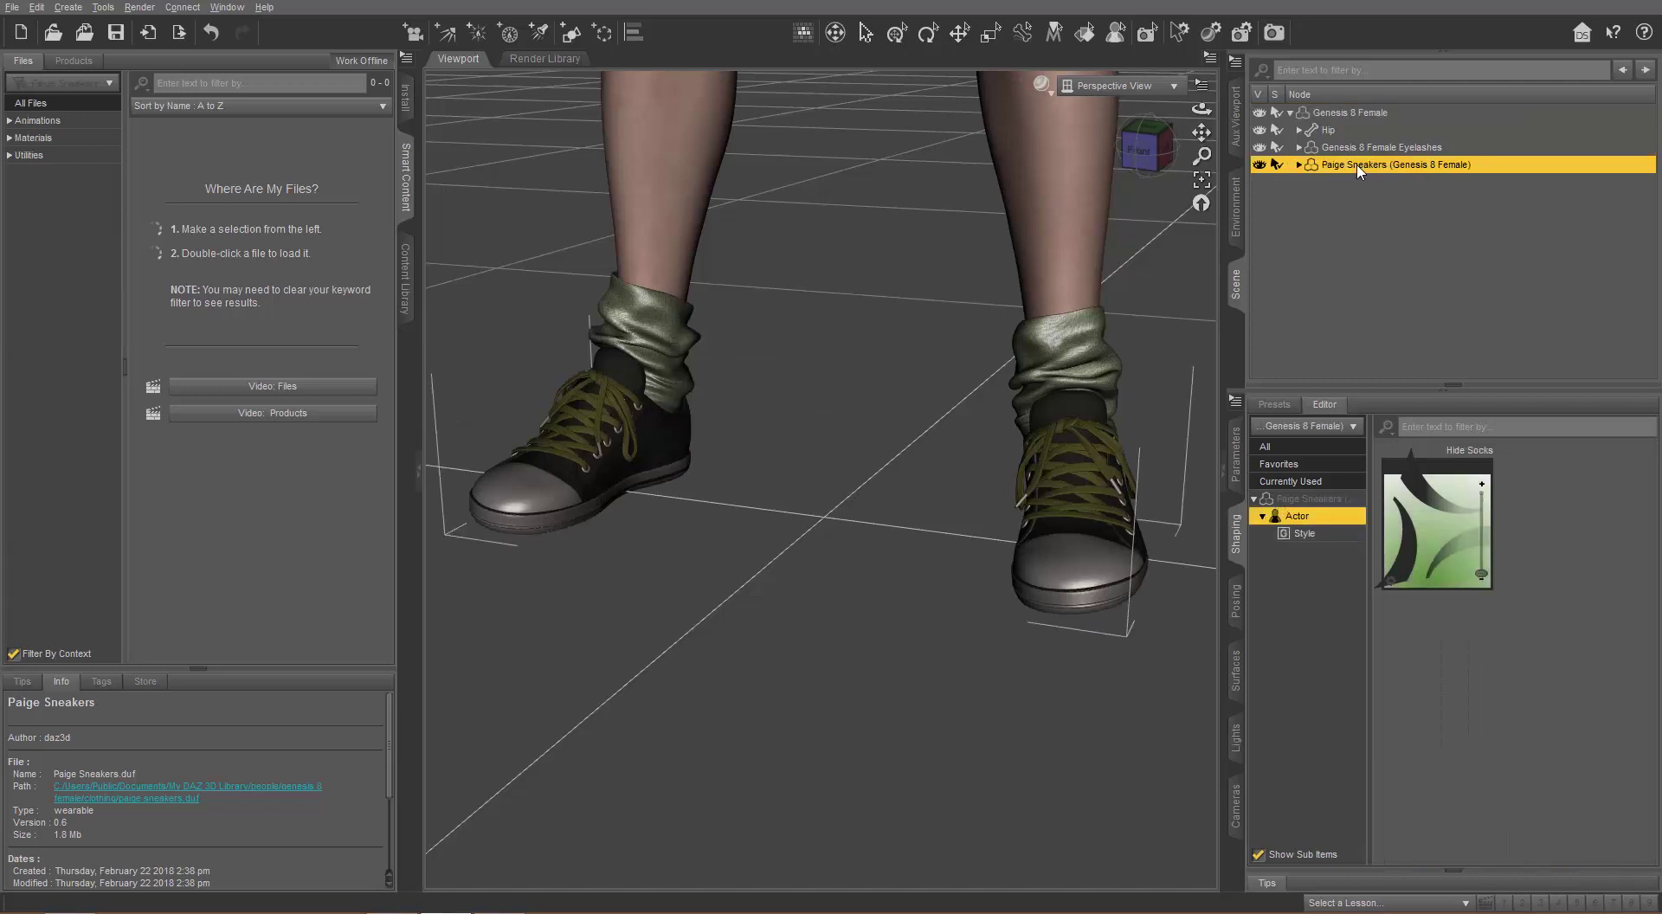
right_click(1358, 171)
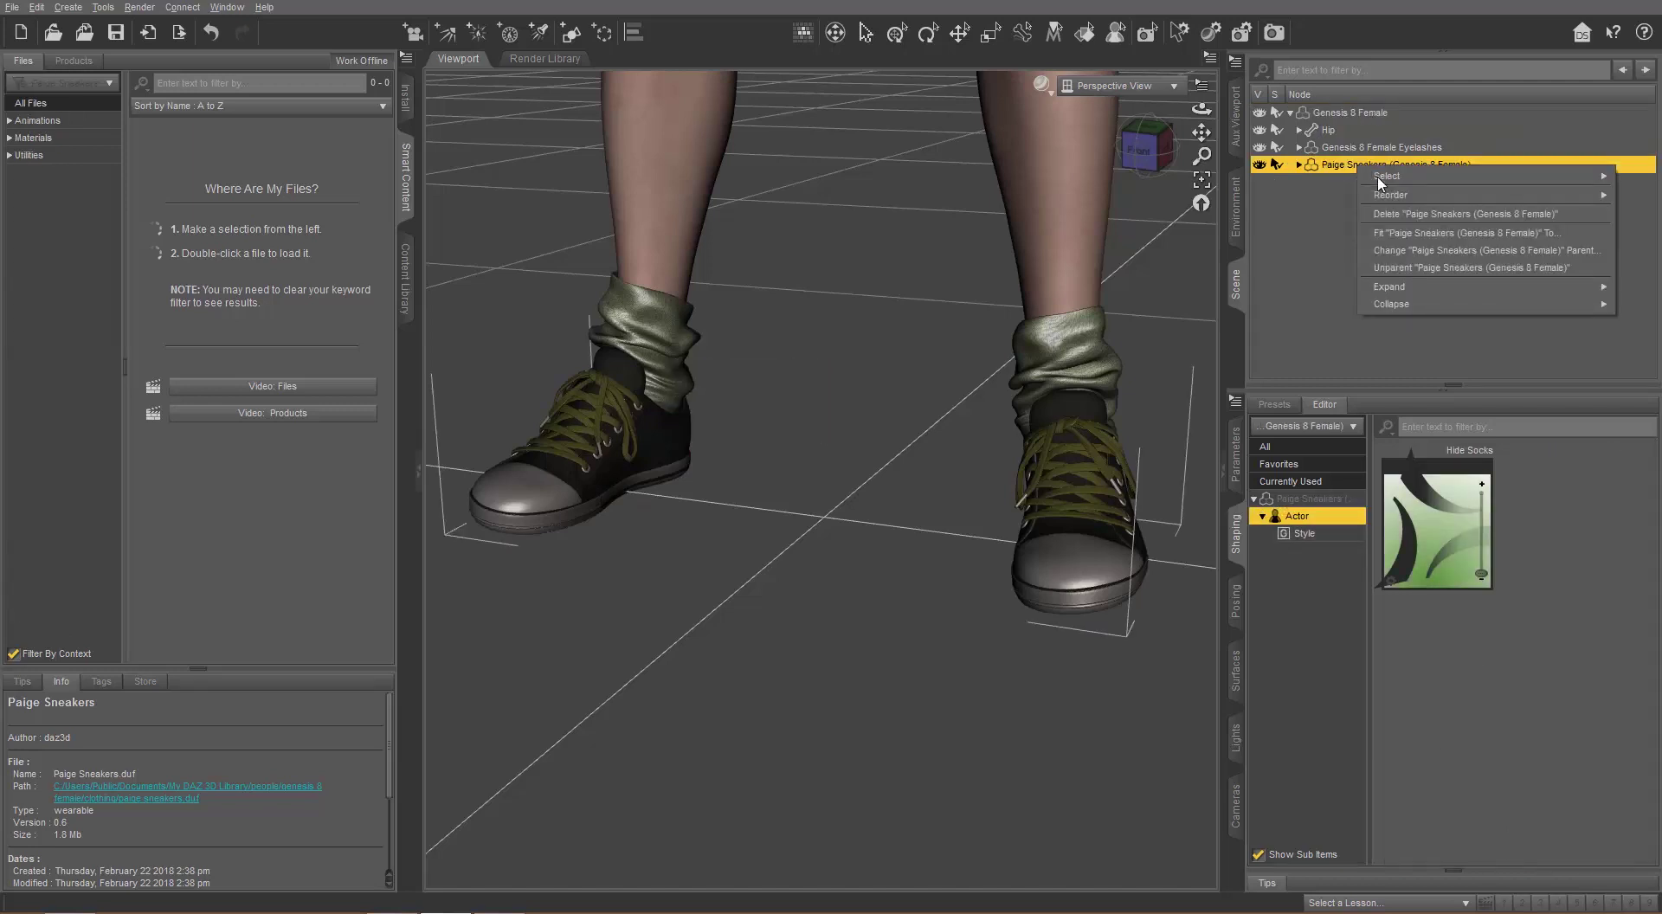
click(1442, 234)
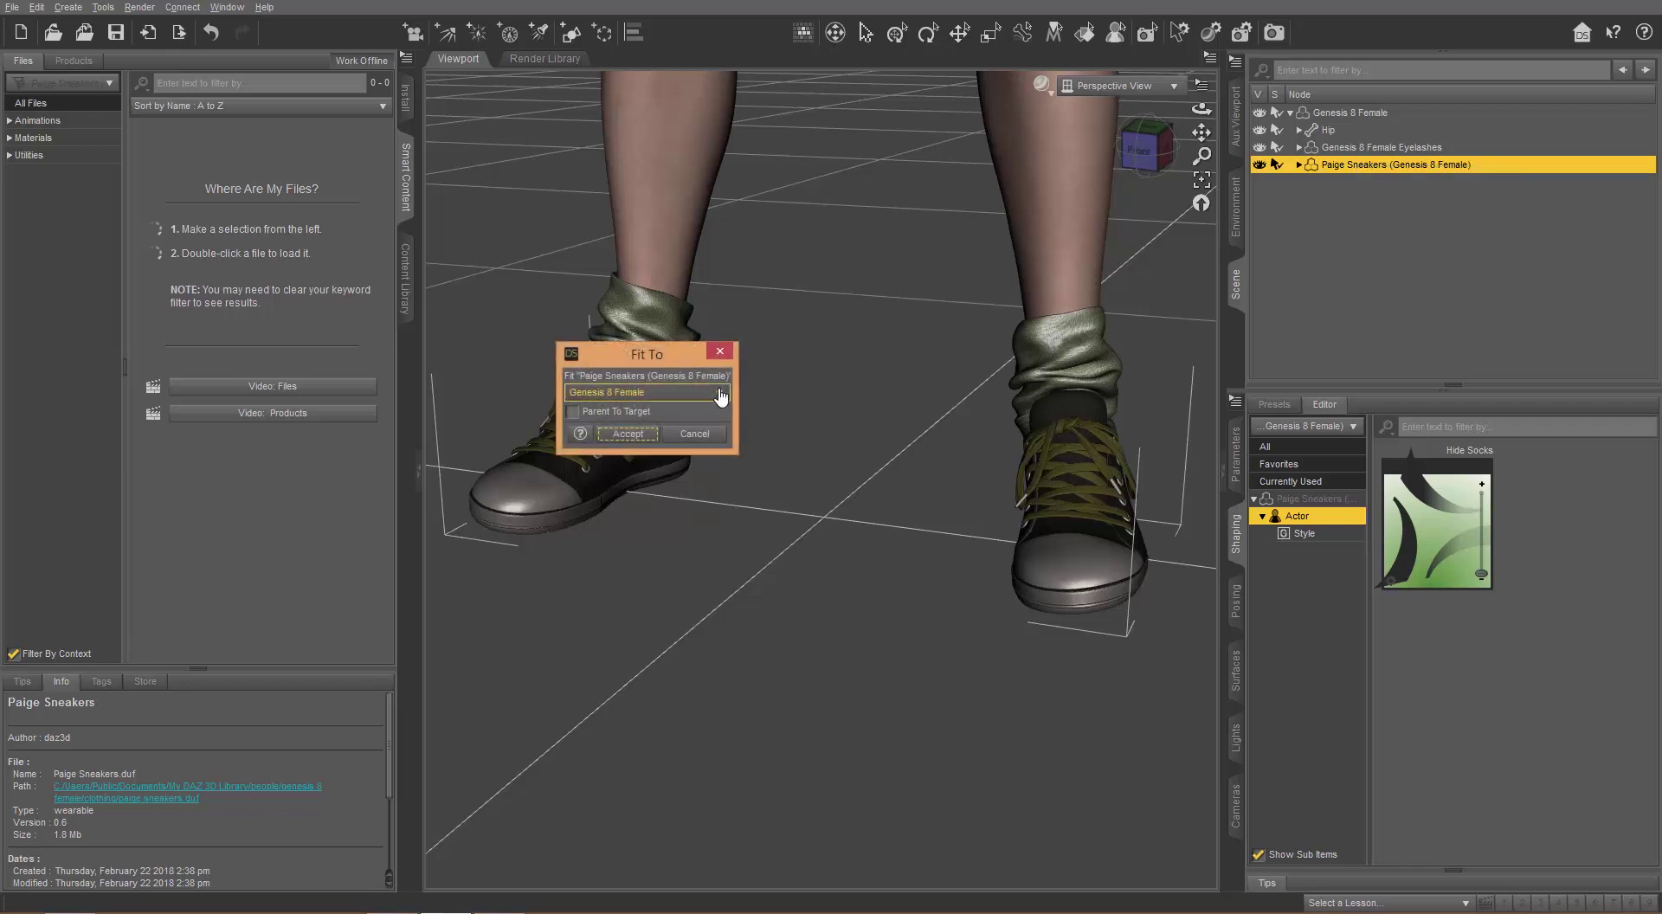
click(645, 392)
click(626, 444)
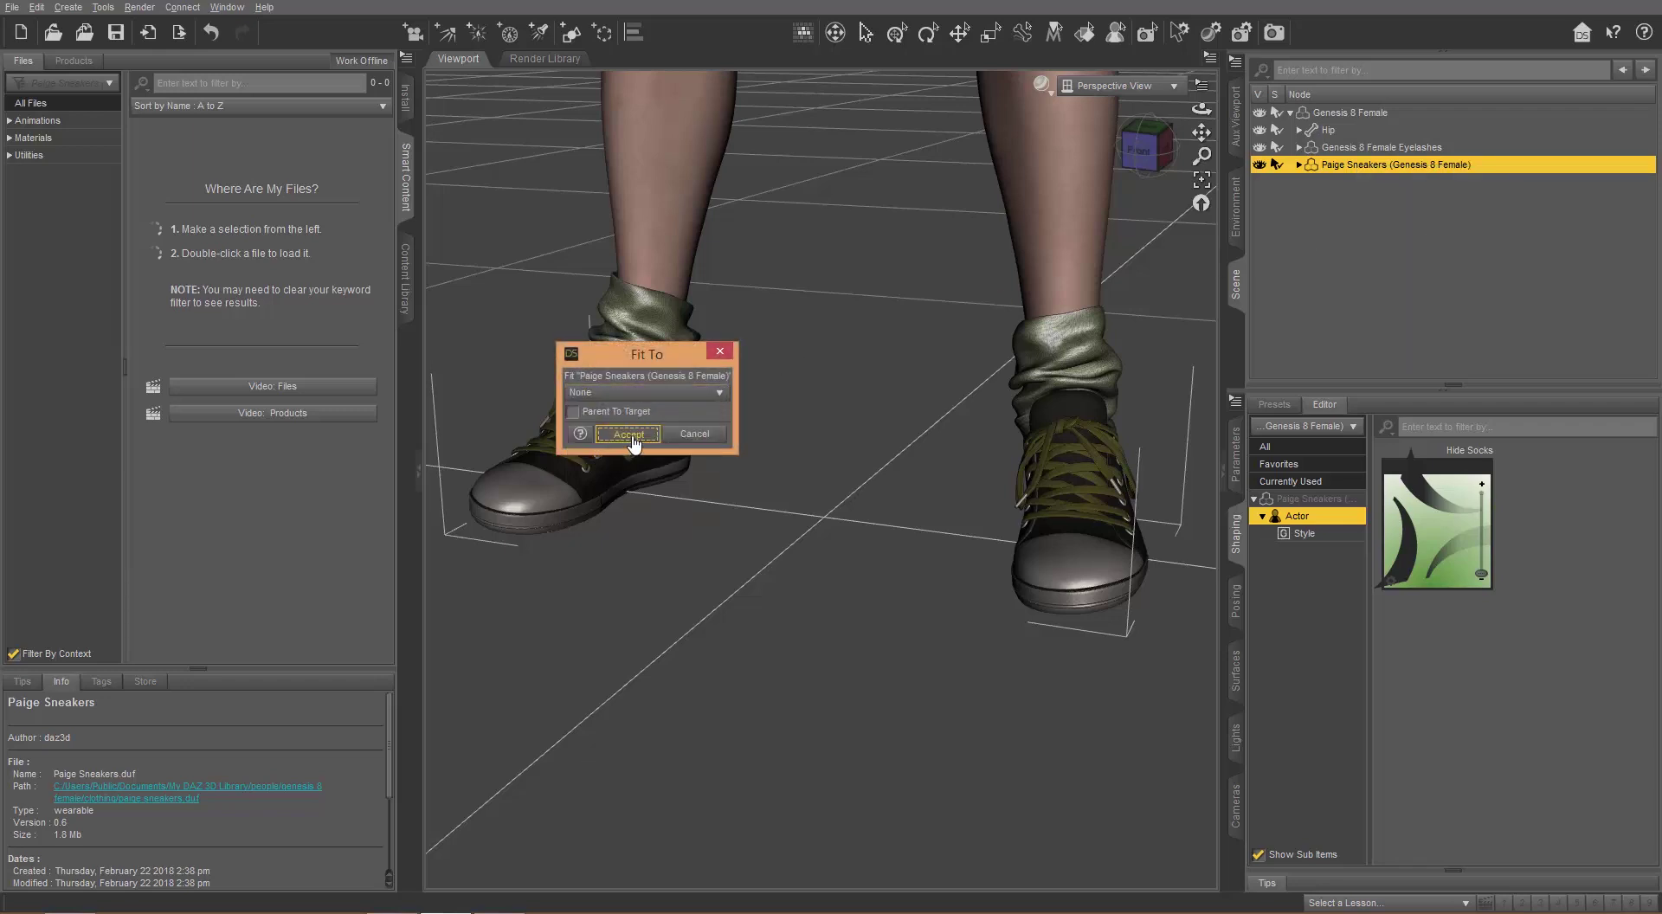
click(627, 435)
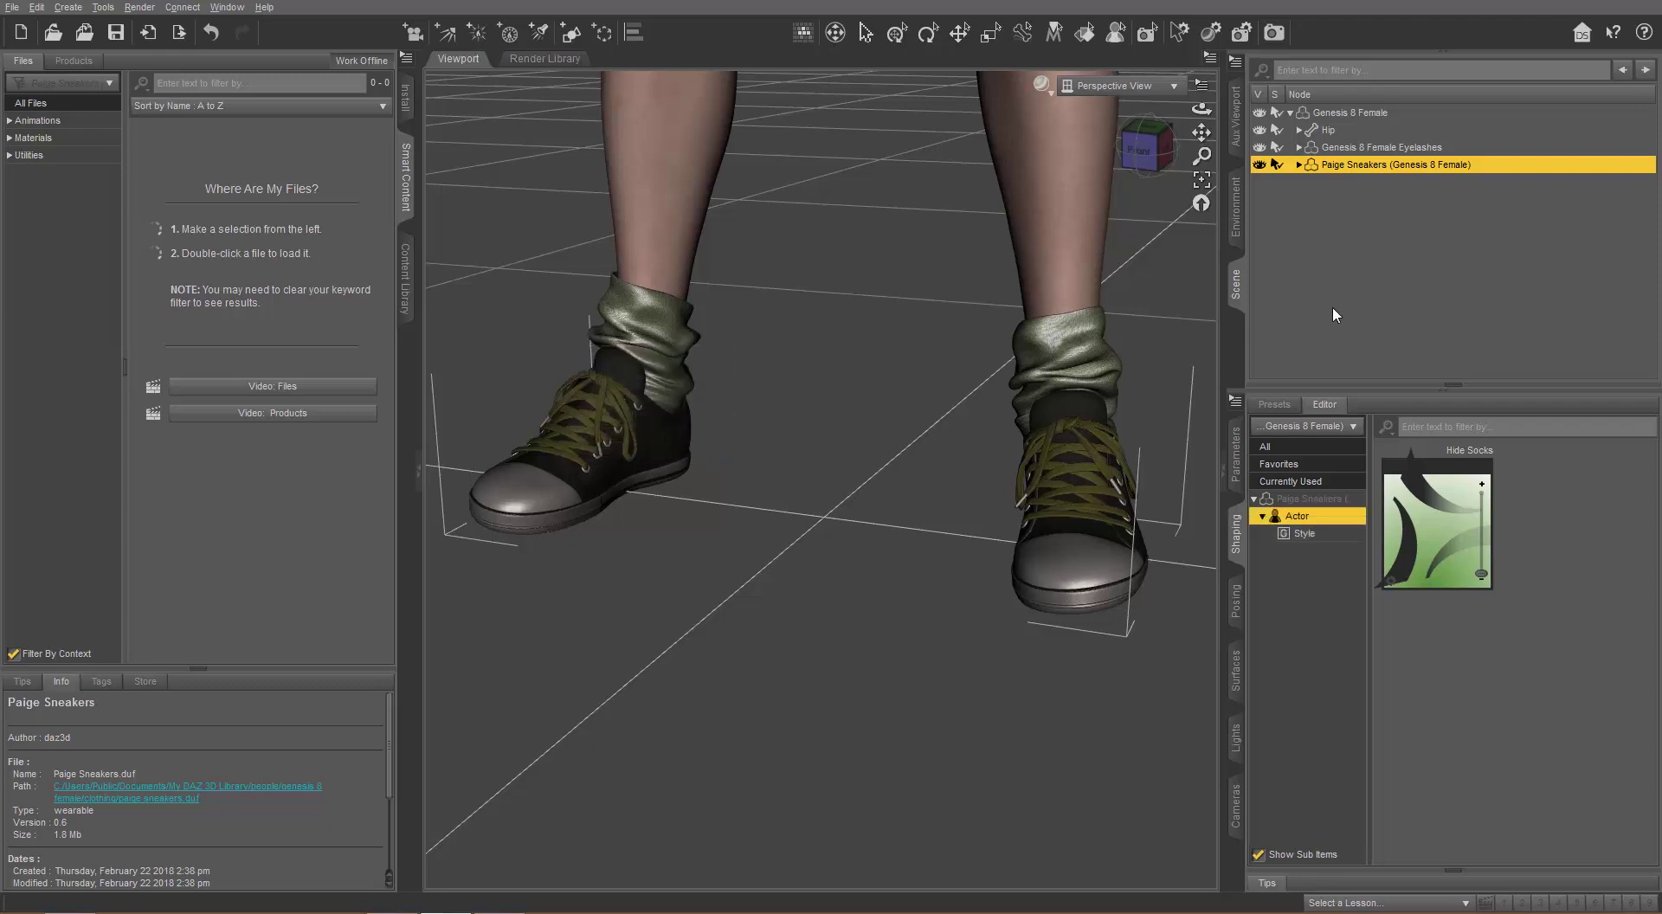
Hide and show the unfitted Paige Sneakers repeatedly to compare the feet and leg mesh.
click(1260, 165)
click(1259, 164)
click(1259, 165)
click(1260, 164)
click(1260, 164)
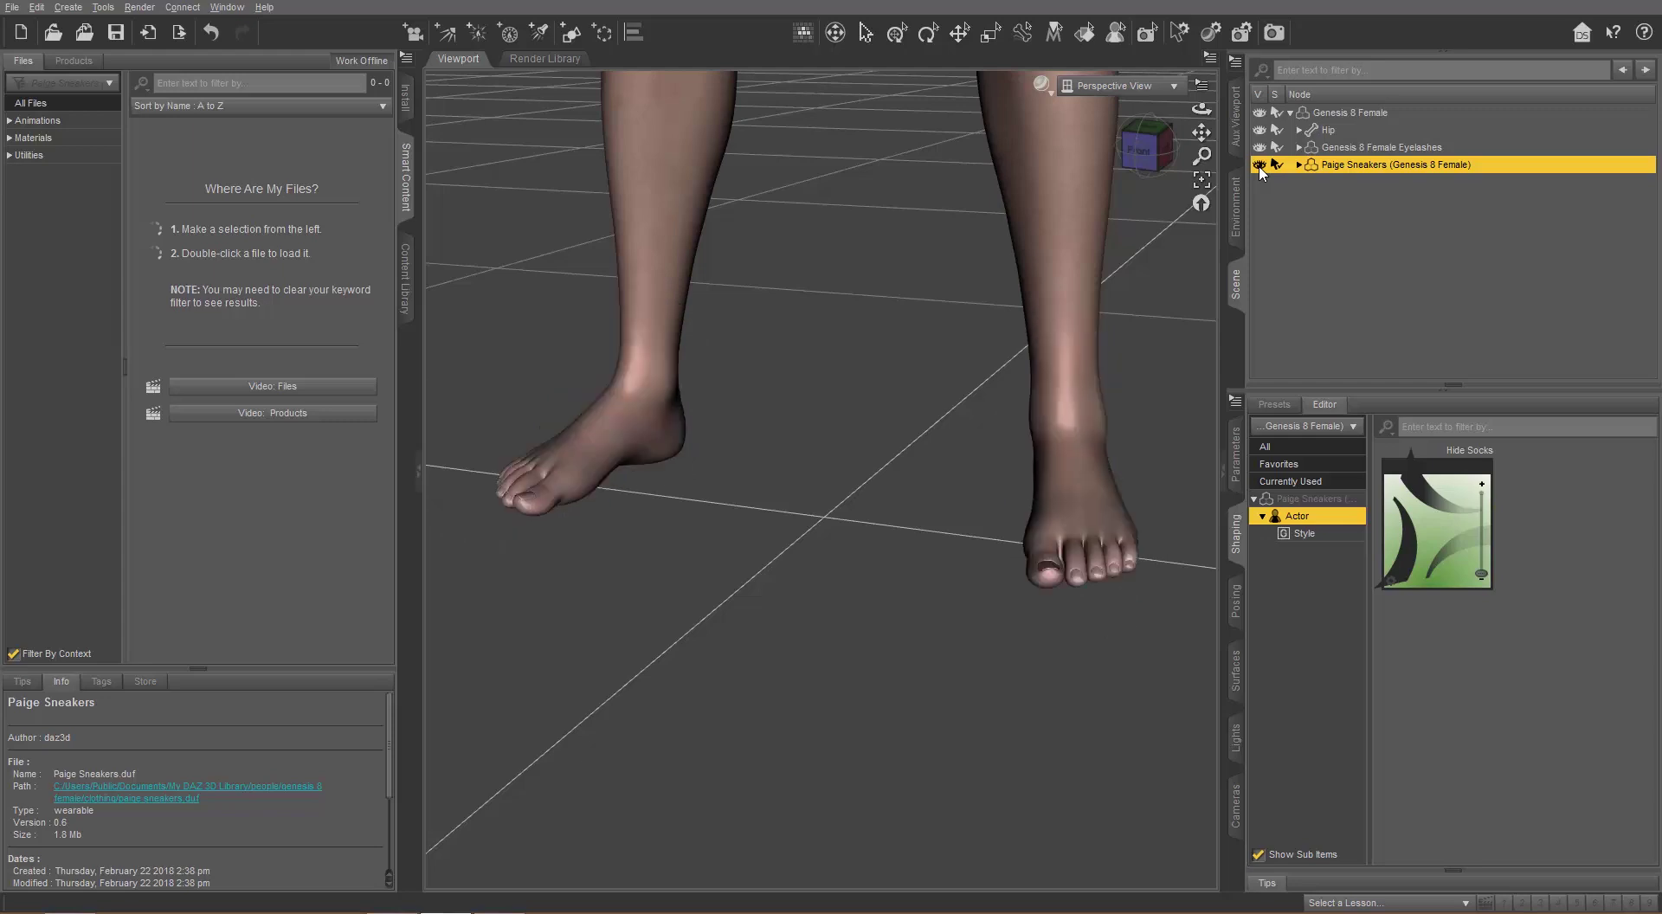
click(1260, 165)
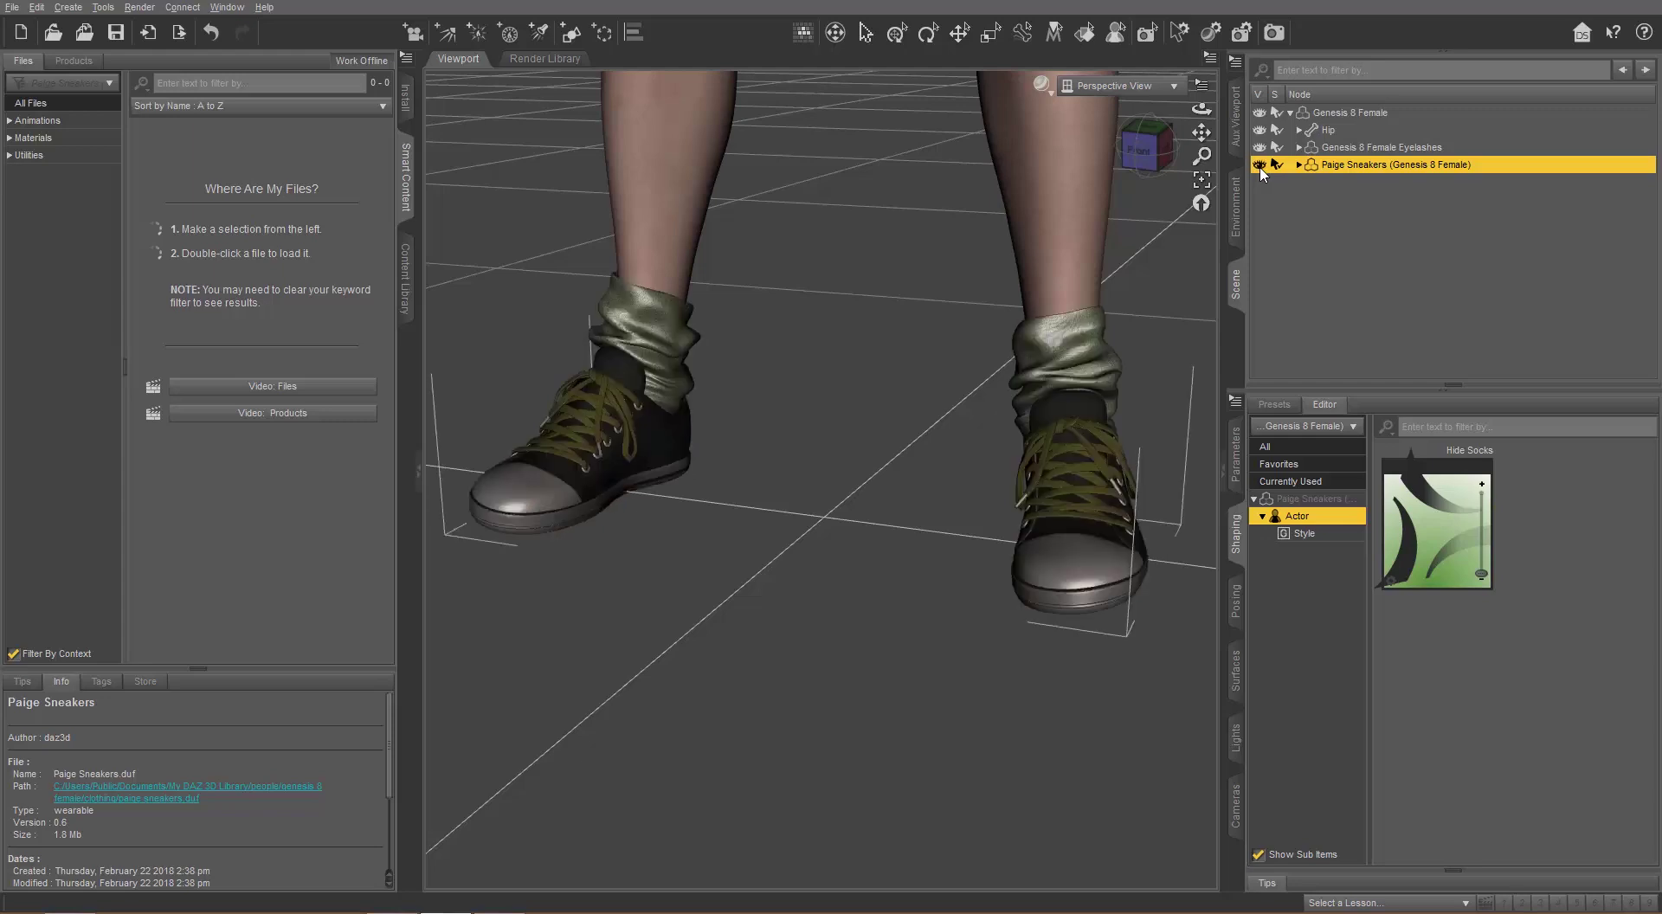
Fit the Paige Sneakers back to Genesis 8 Female.
right_click(1387, 173)
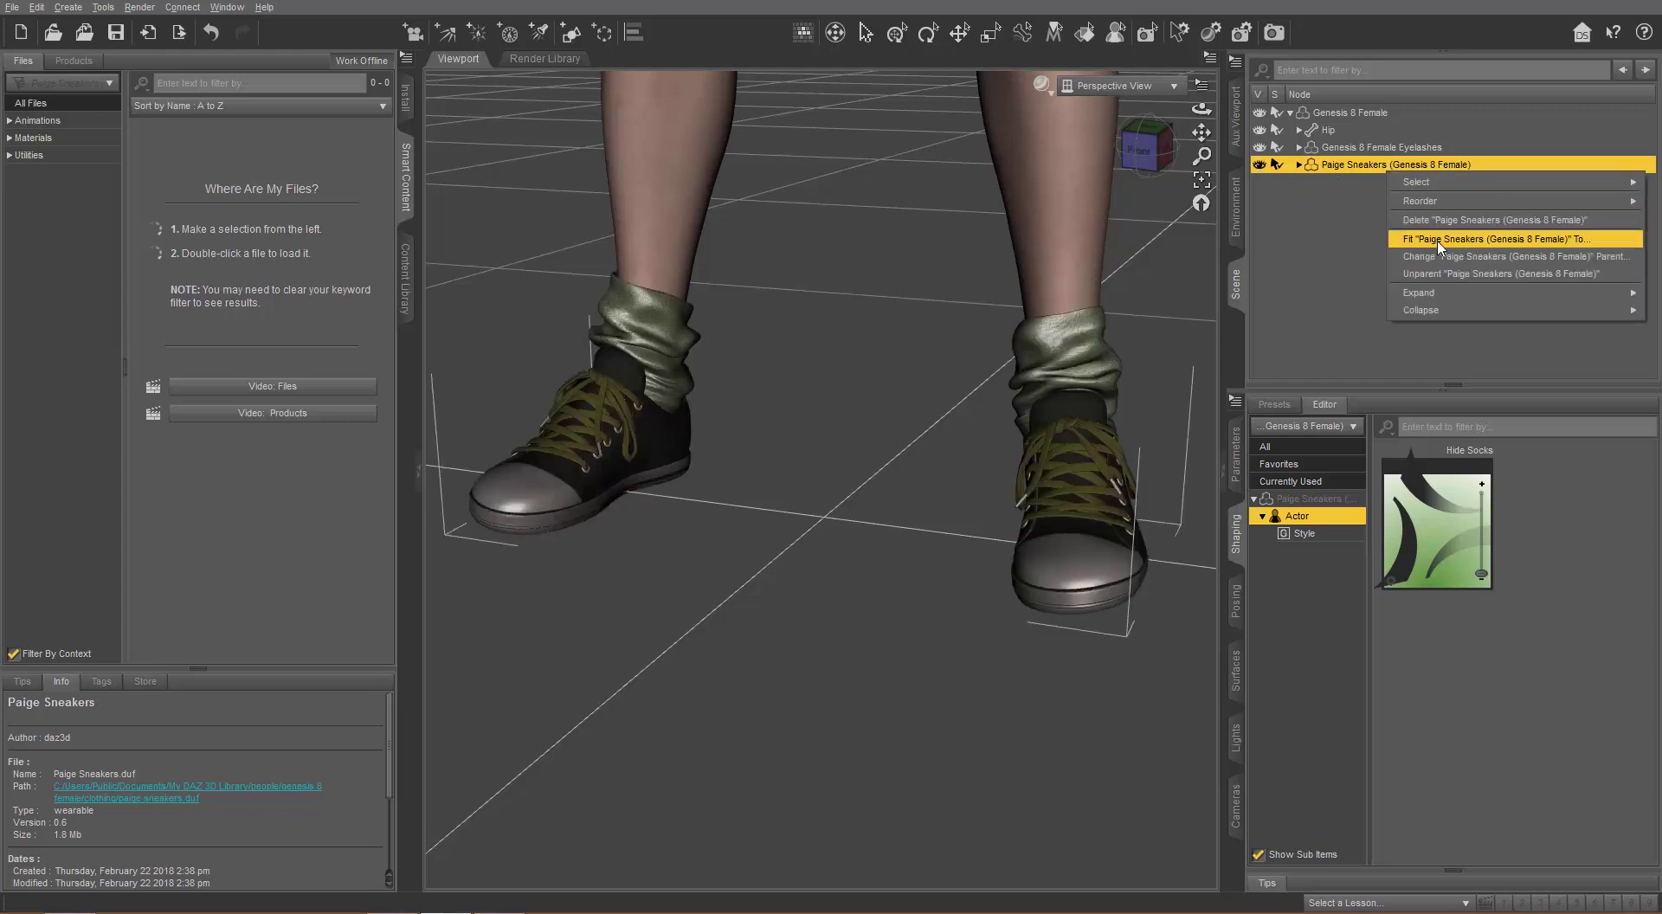
click(1439, 241)
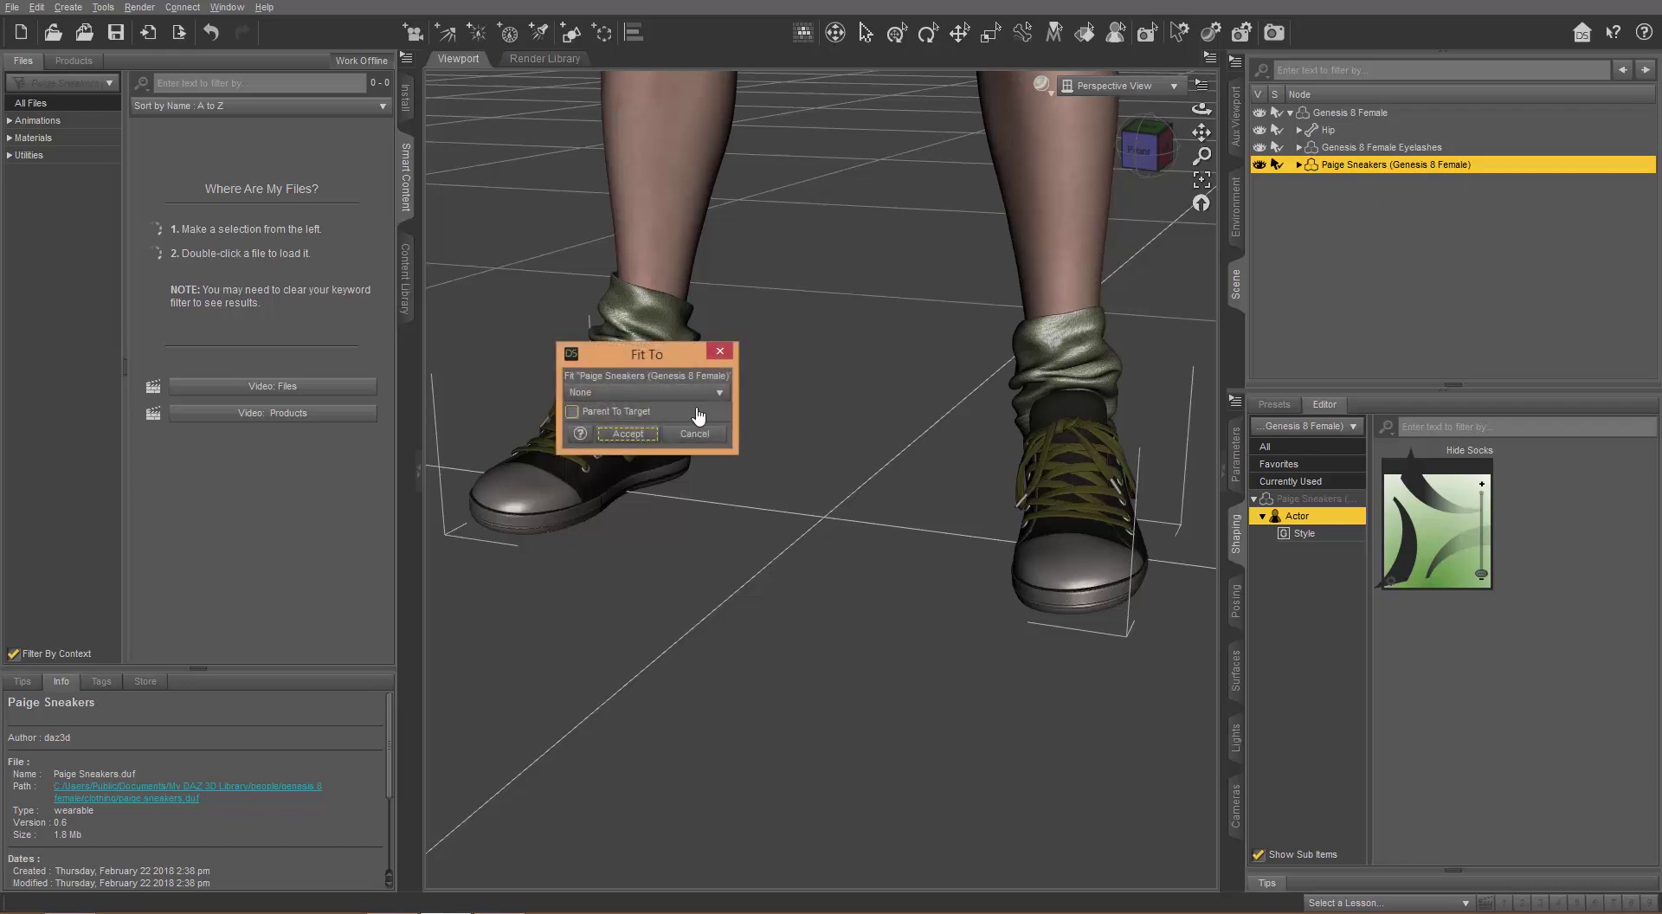
click(678, 395)
click(649, 413)
click(635, 436)
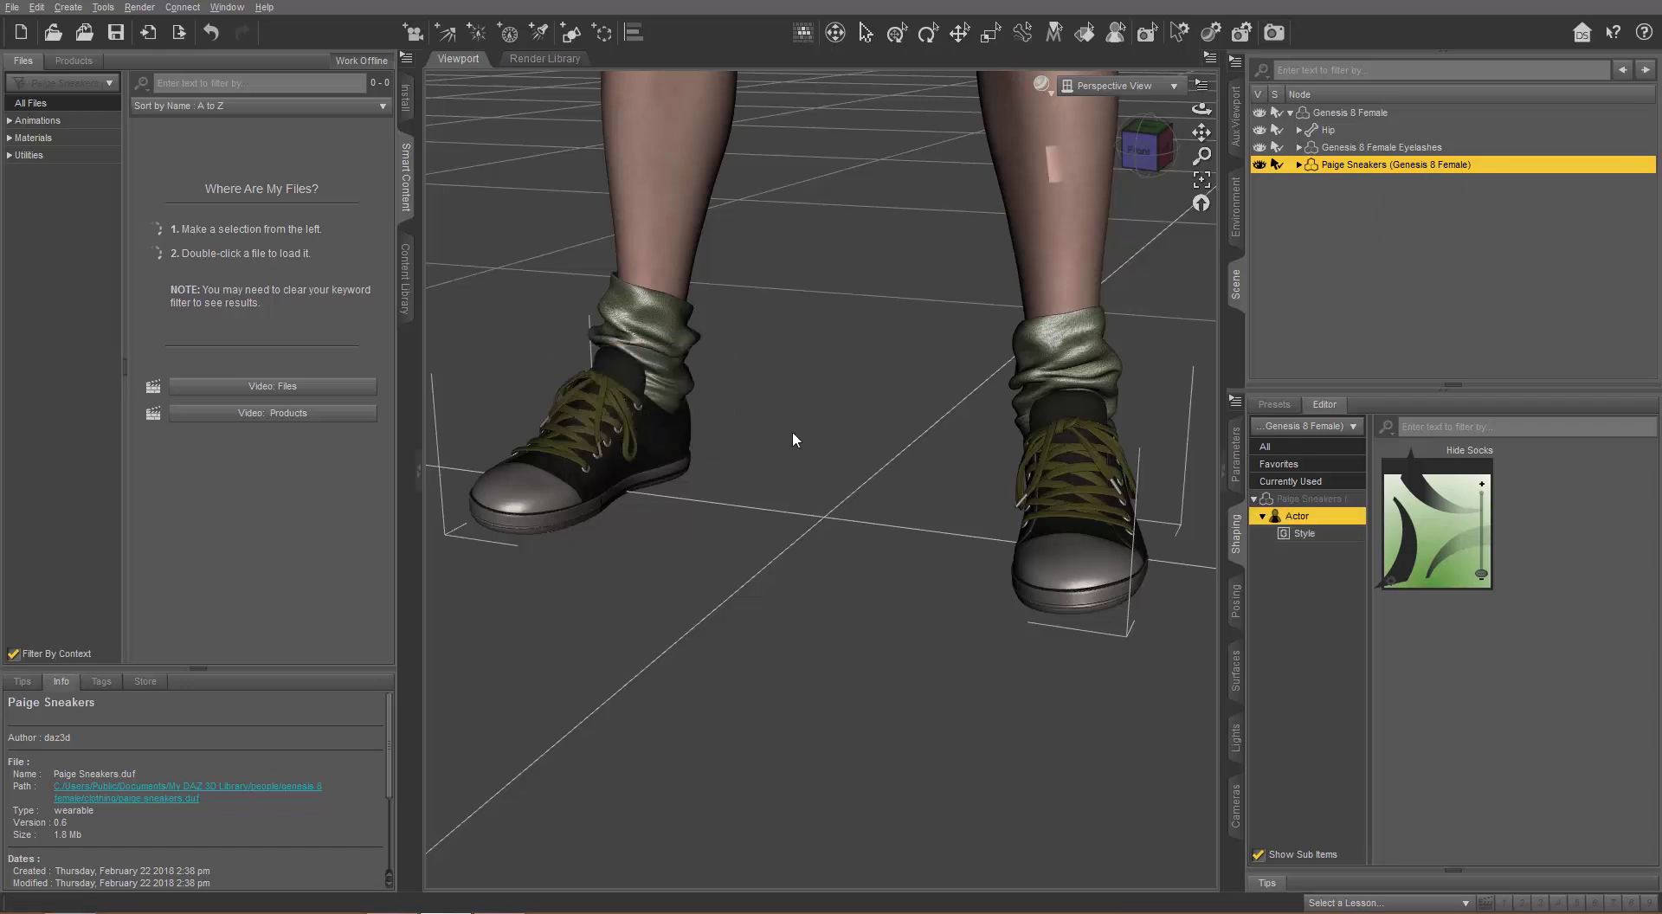
Toggle the refitted Paige Sneakers' visibility to examine the auto-hidden body faces, and delete the sneakers from the scene.
click(1260, 165)
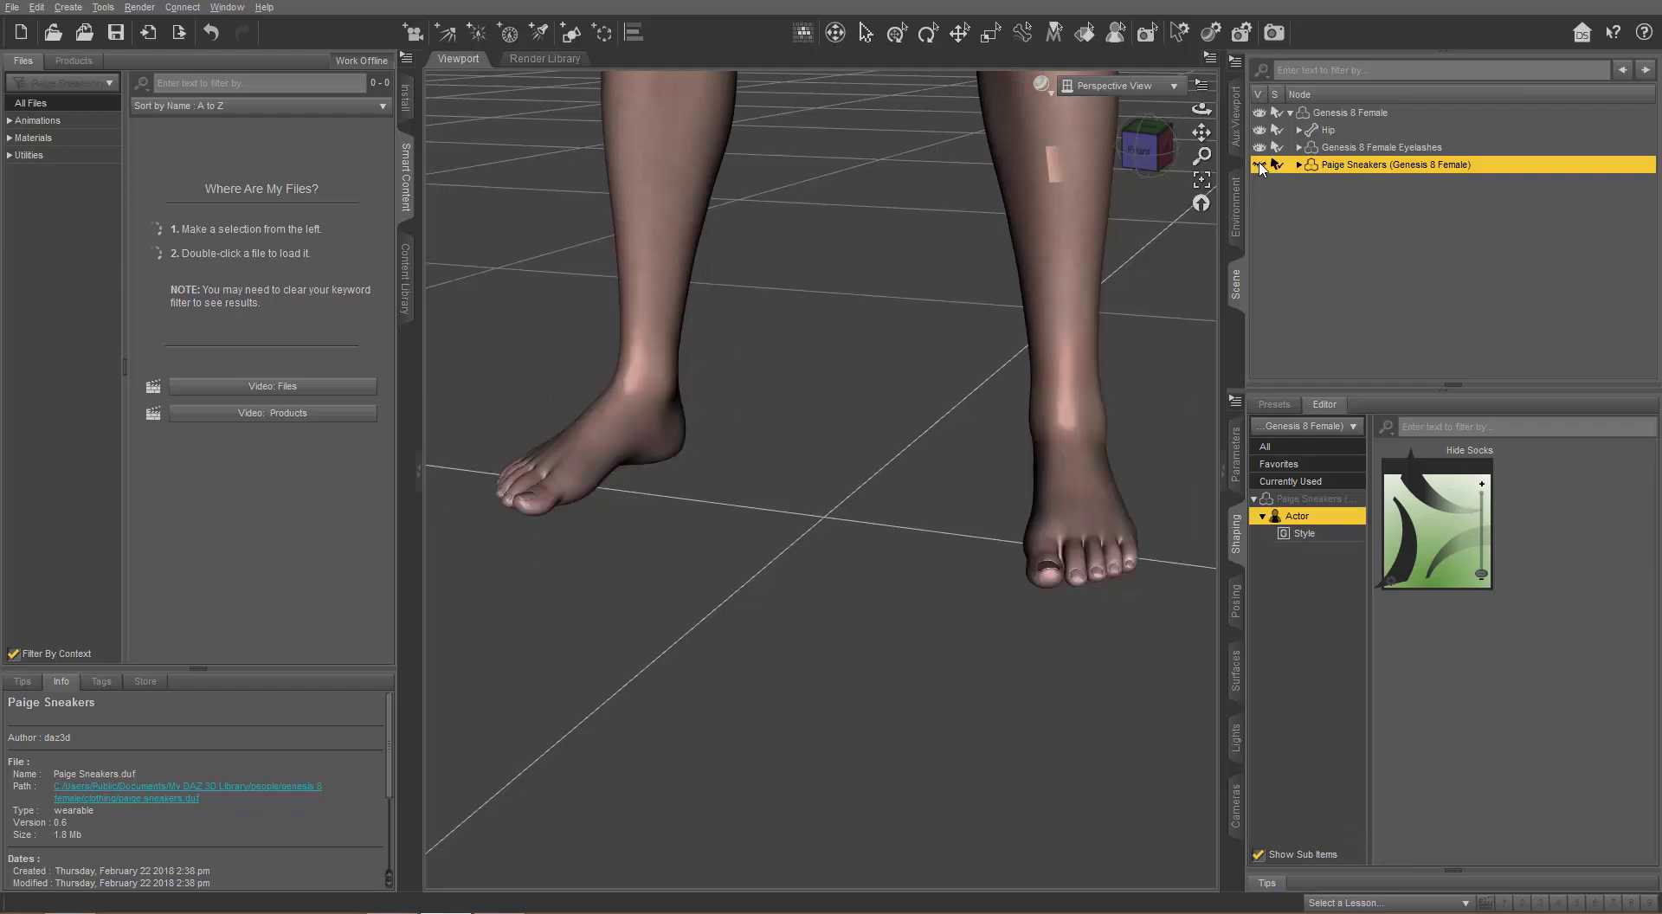
click(1260, 165)
click(1259, 164)
click(1260, 165)
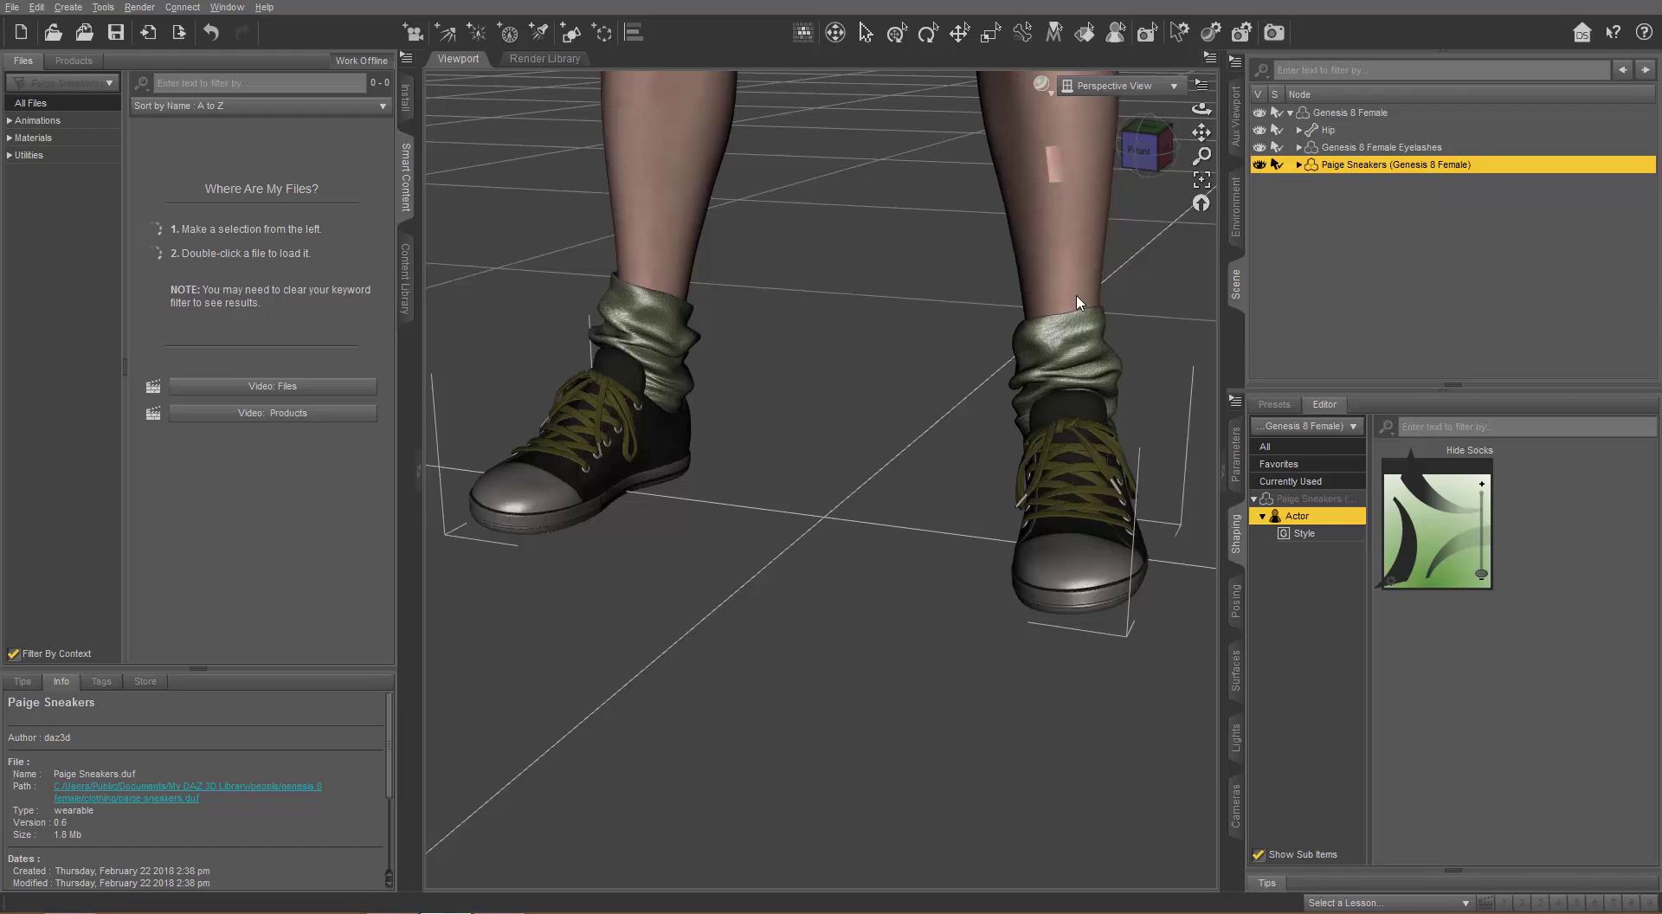
key(Delete)
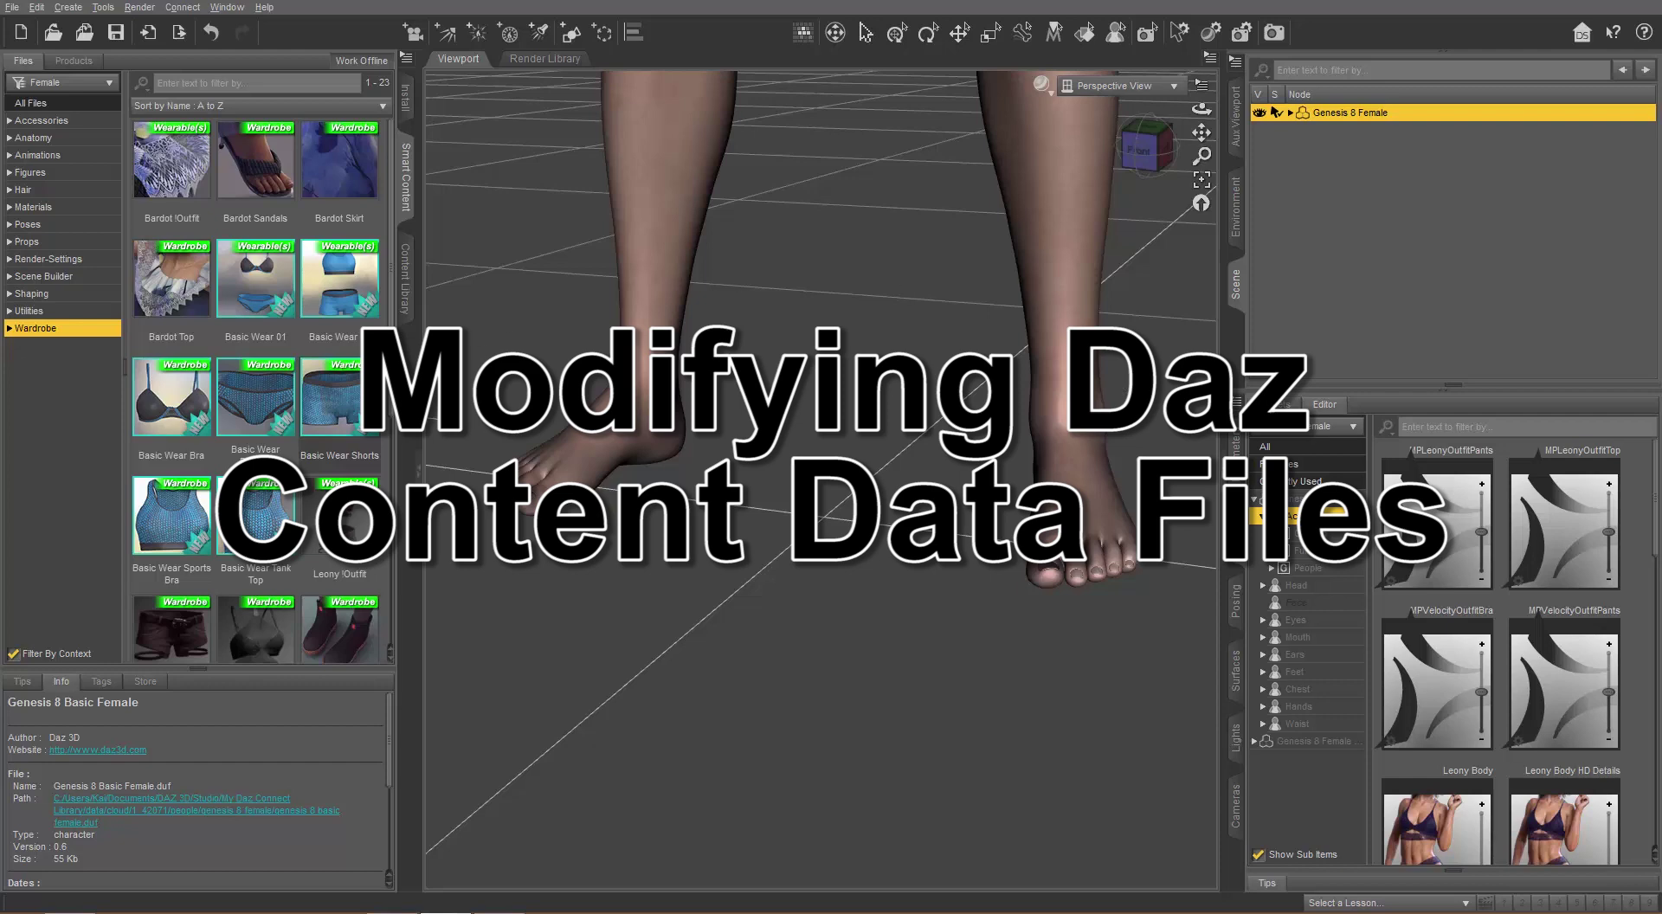
scroll(255, 389, down, 5)
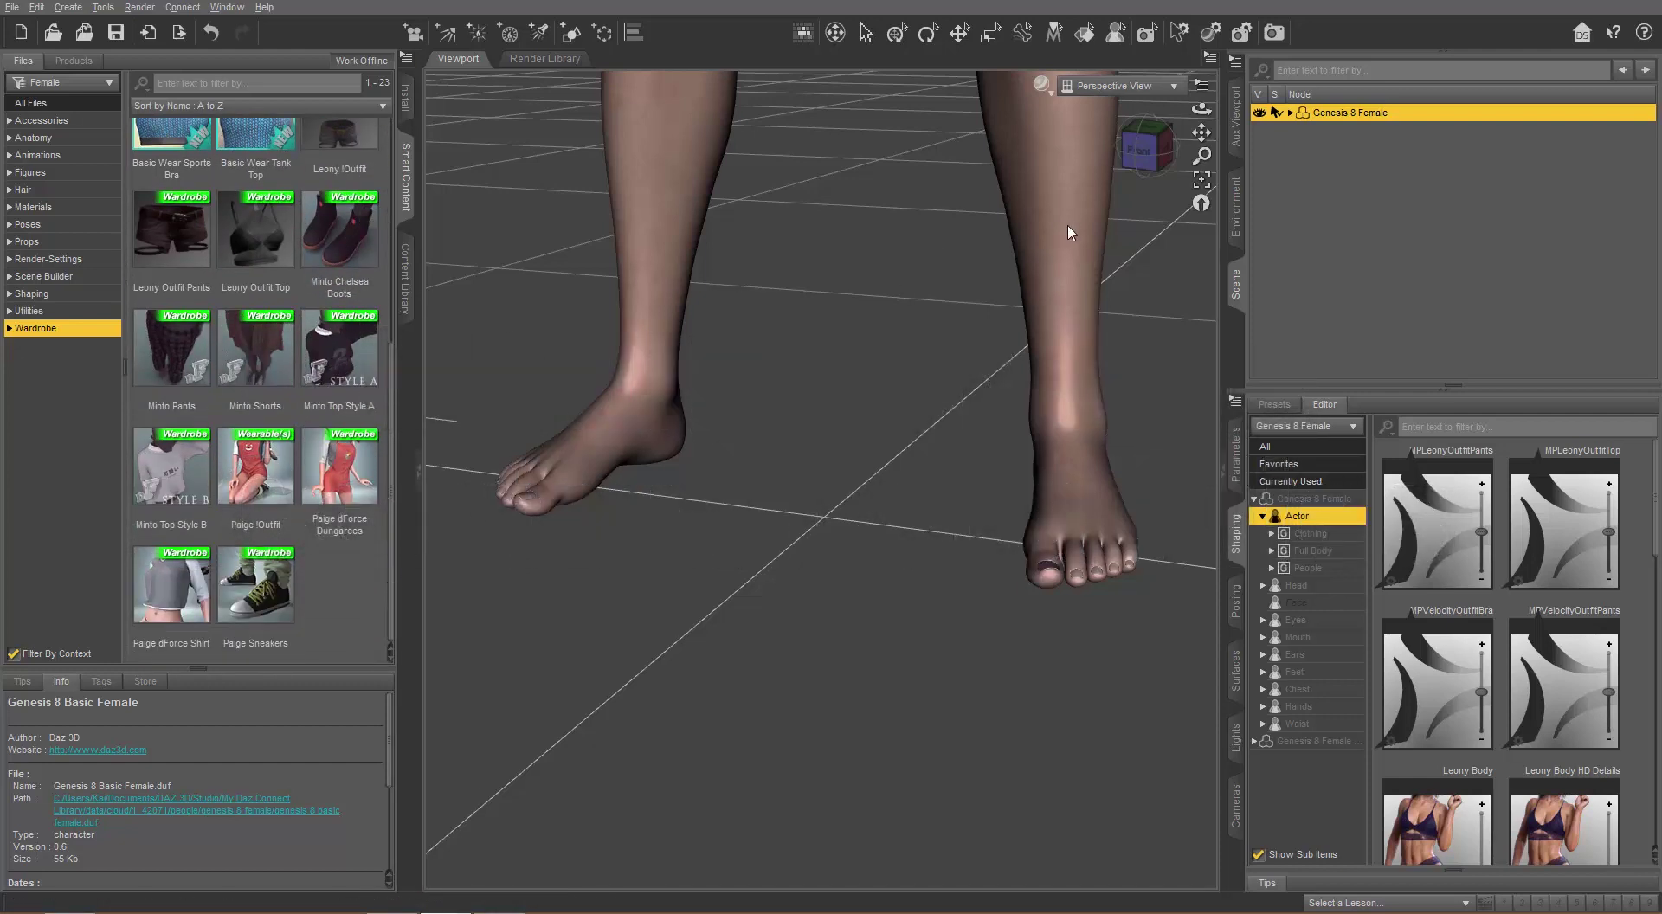
Load the Paige Sneakers onto the Genesis 8 Female figure again and toggle their visibility to examine the auto-hidden feet.
double_click(264, 603)
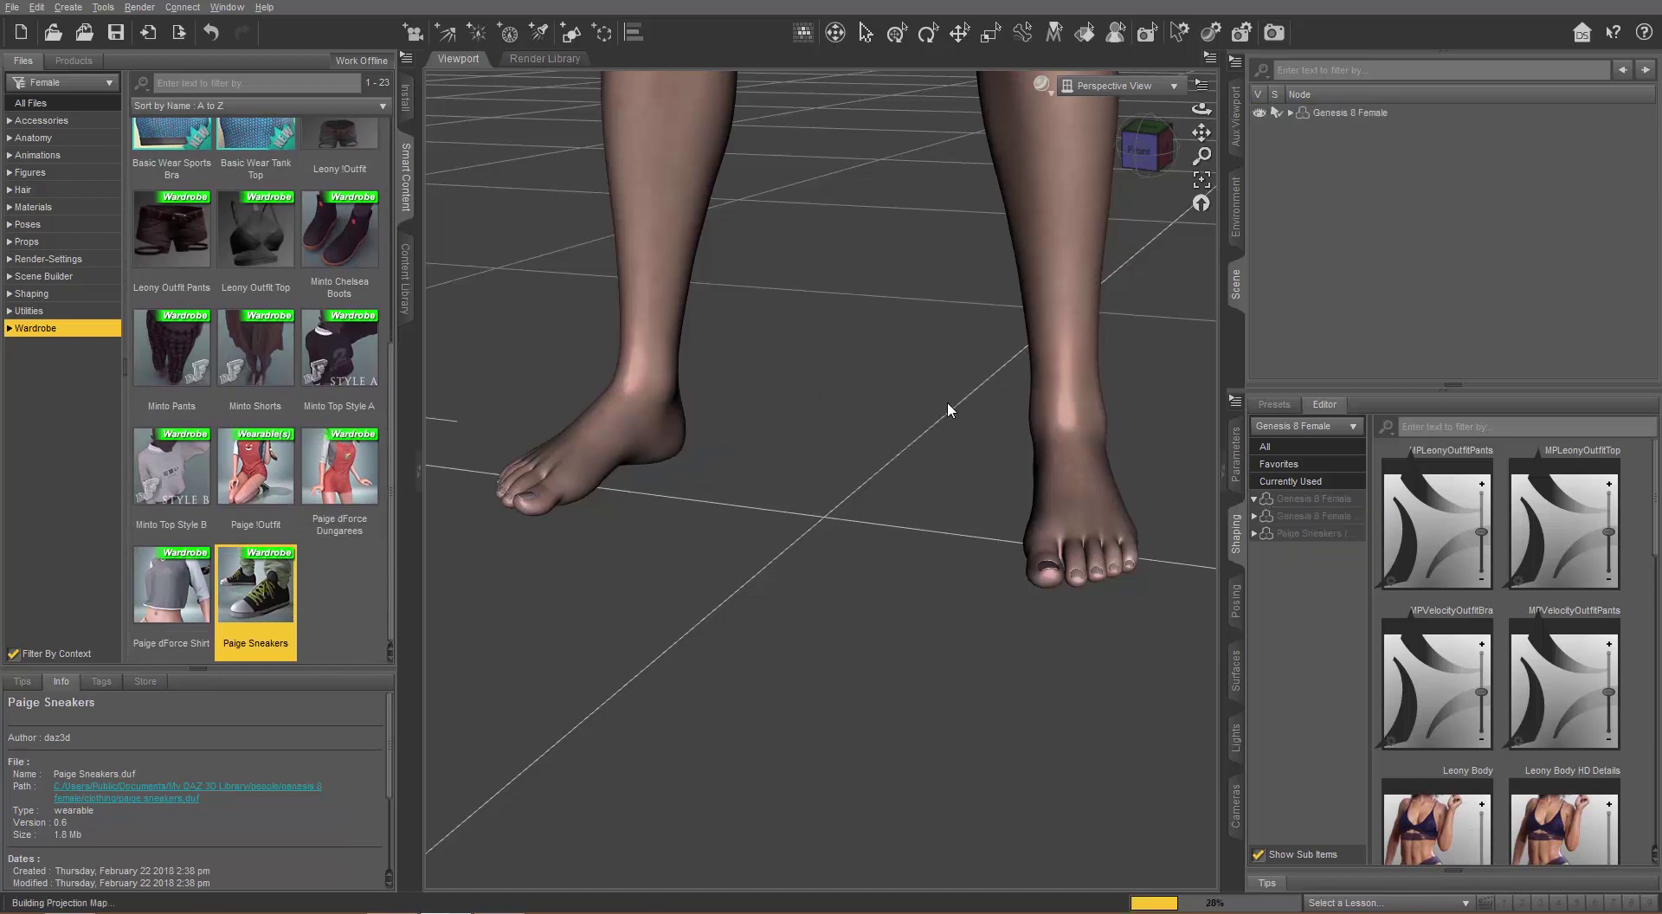
click(1290, 114)
click(1261, 164)
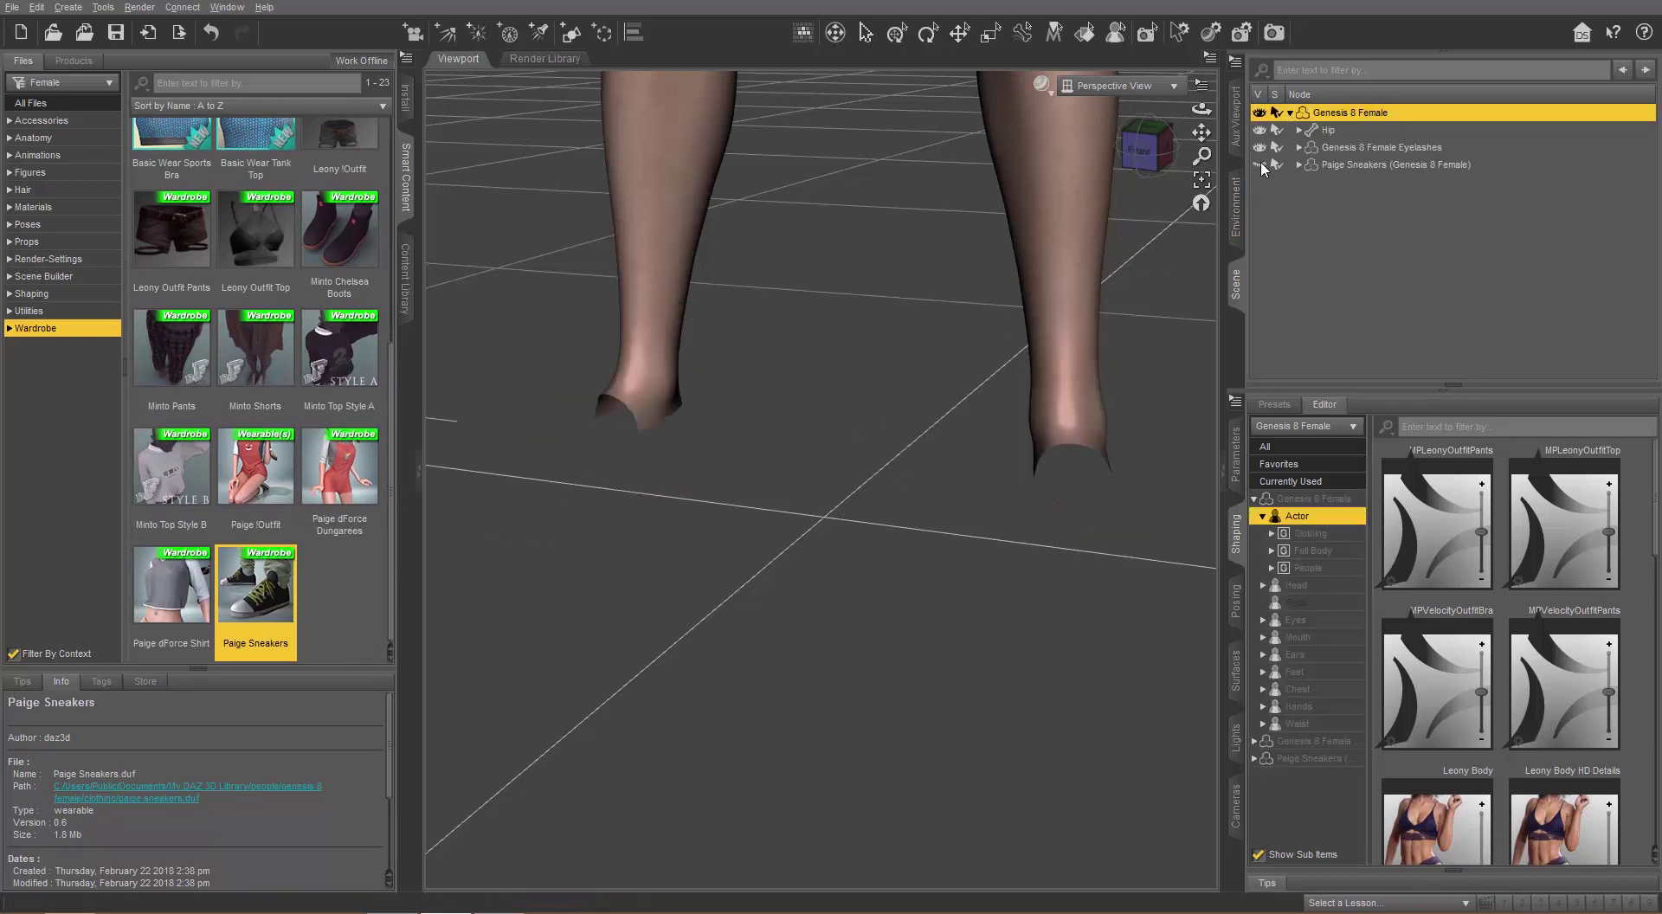
click(1261, 165)
click(1261, 164)
click(1260, 164)
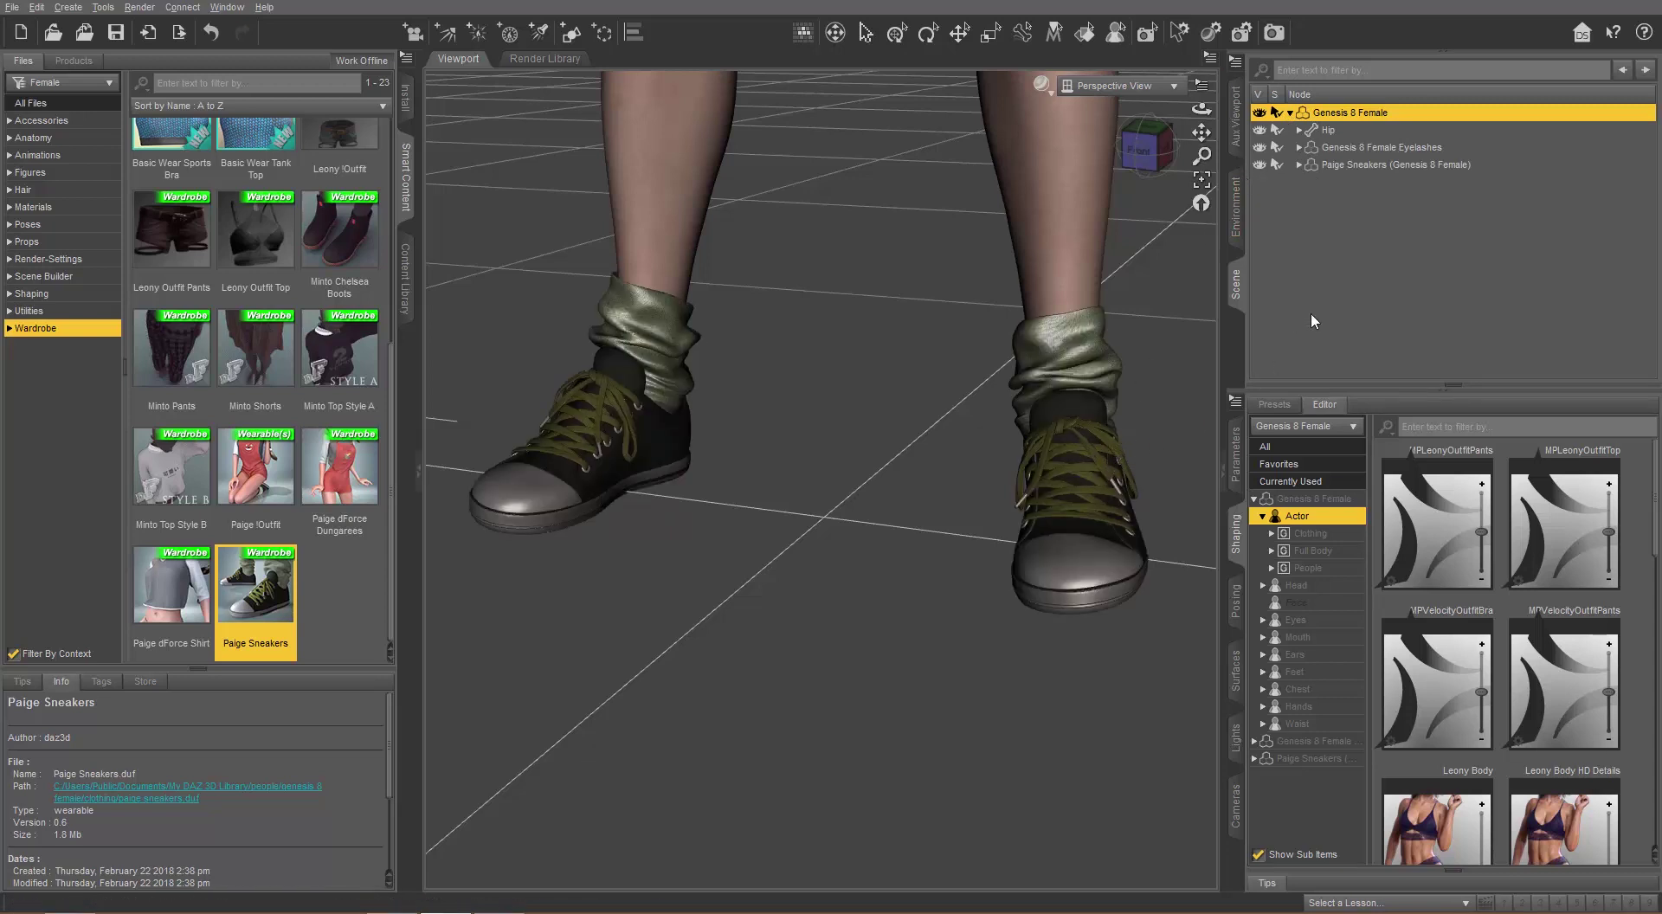
Browse to the Paige Sneakers' file location and navigate from there to the data folder of My DAZ 3D Library.
right_click(271, 596)
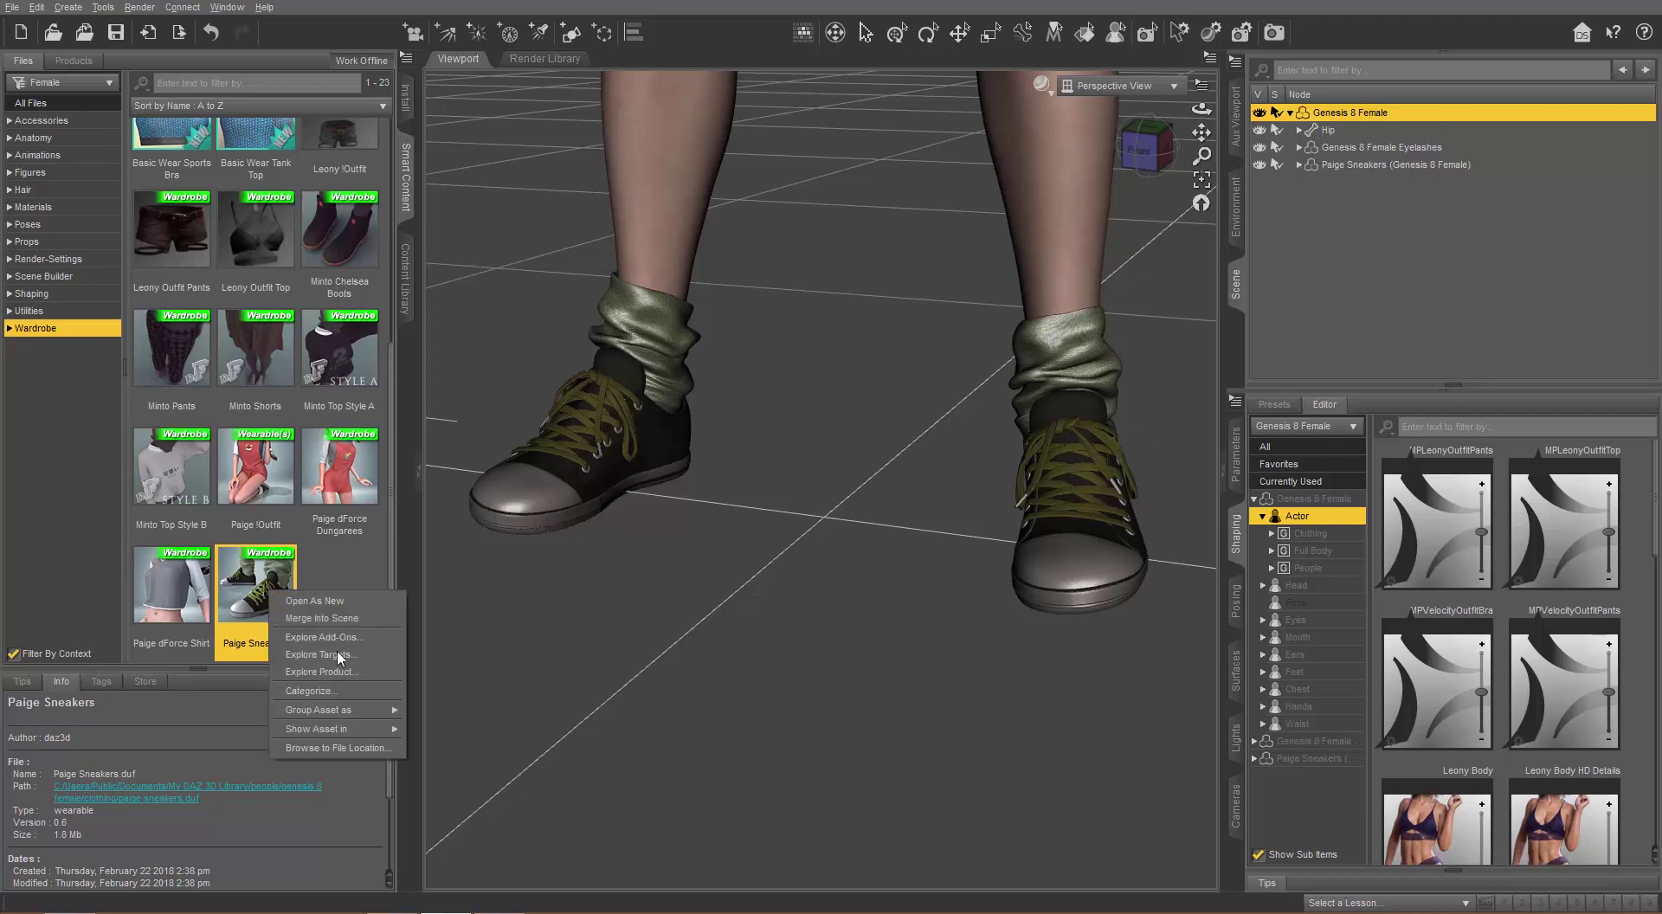
click(347, 751)
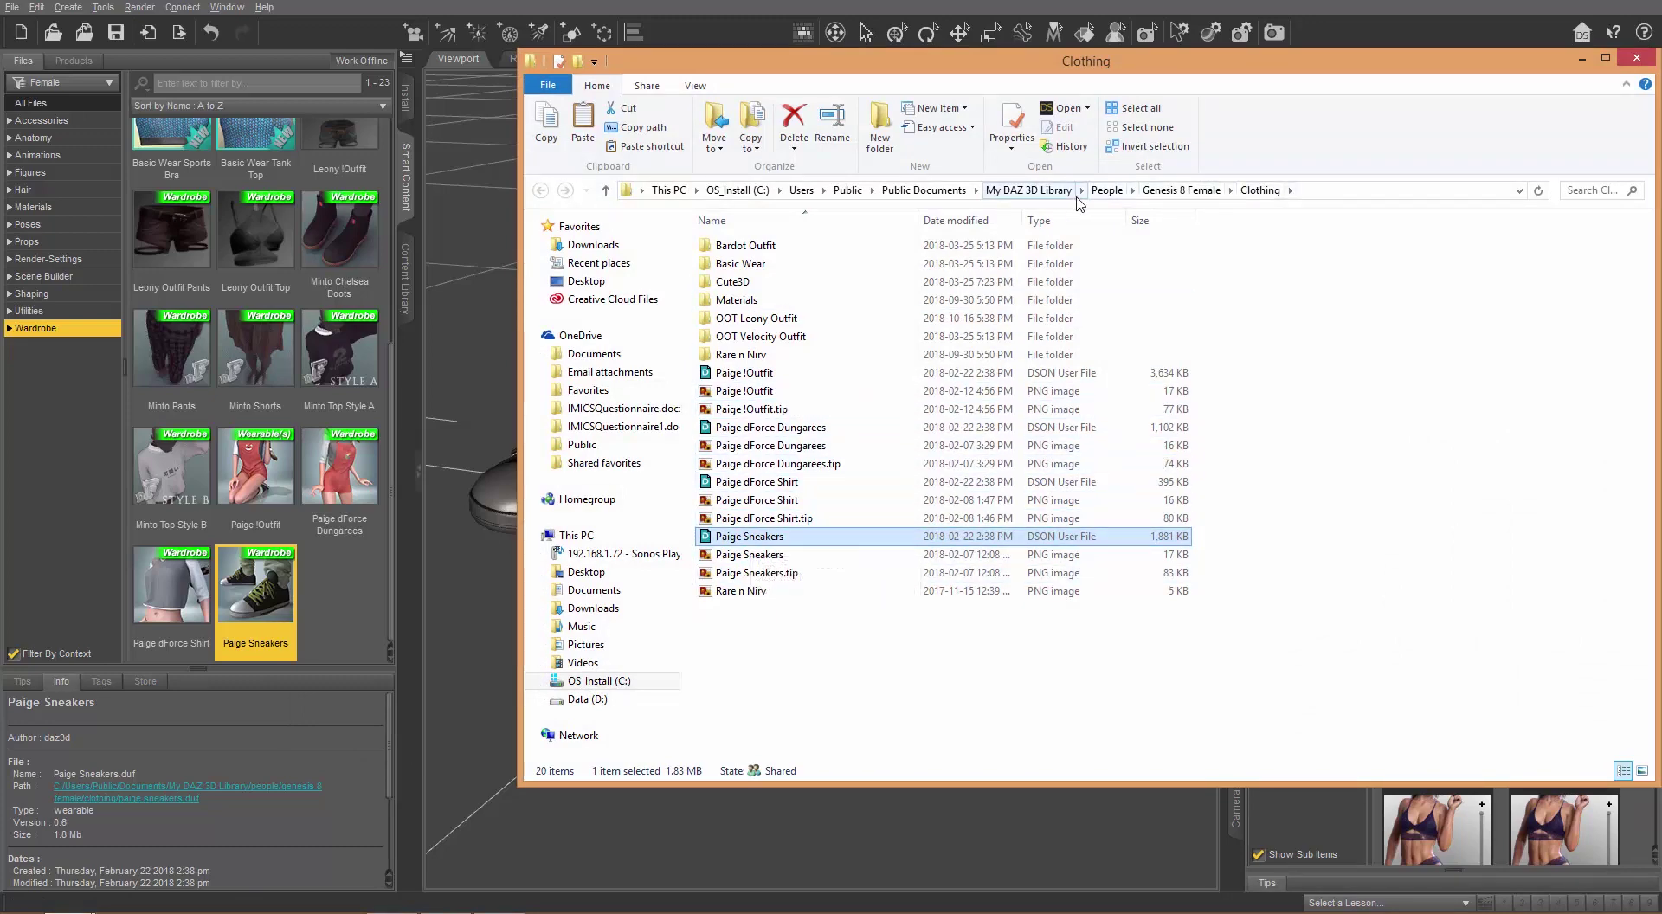
click(1345, 190)
click(1087, 189)
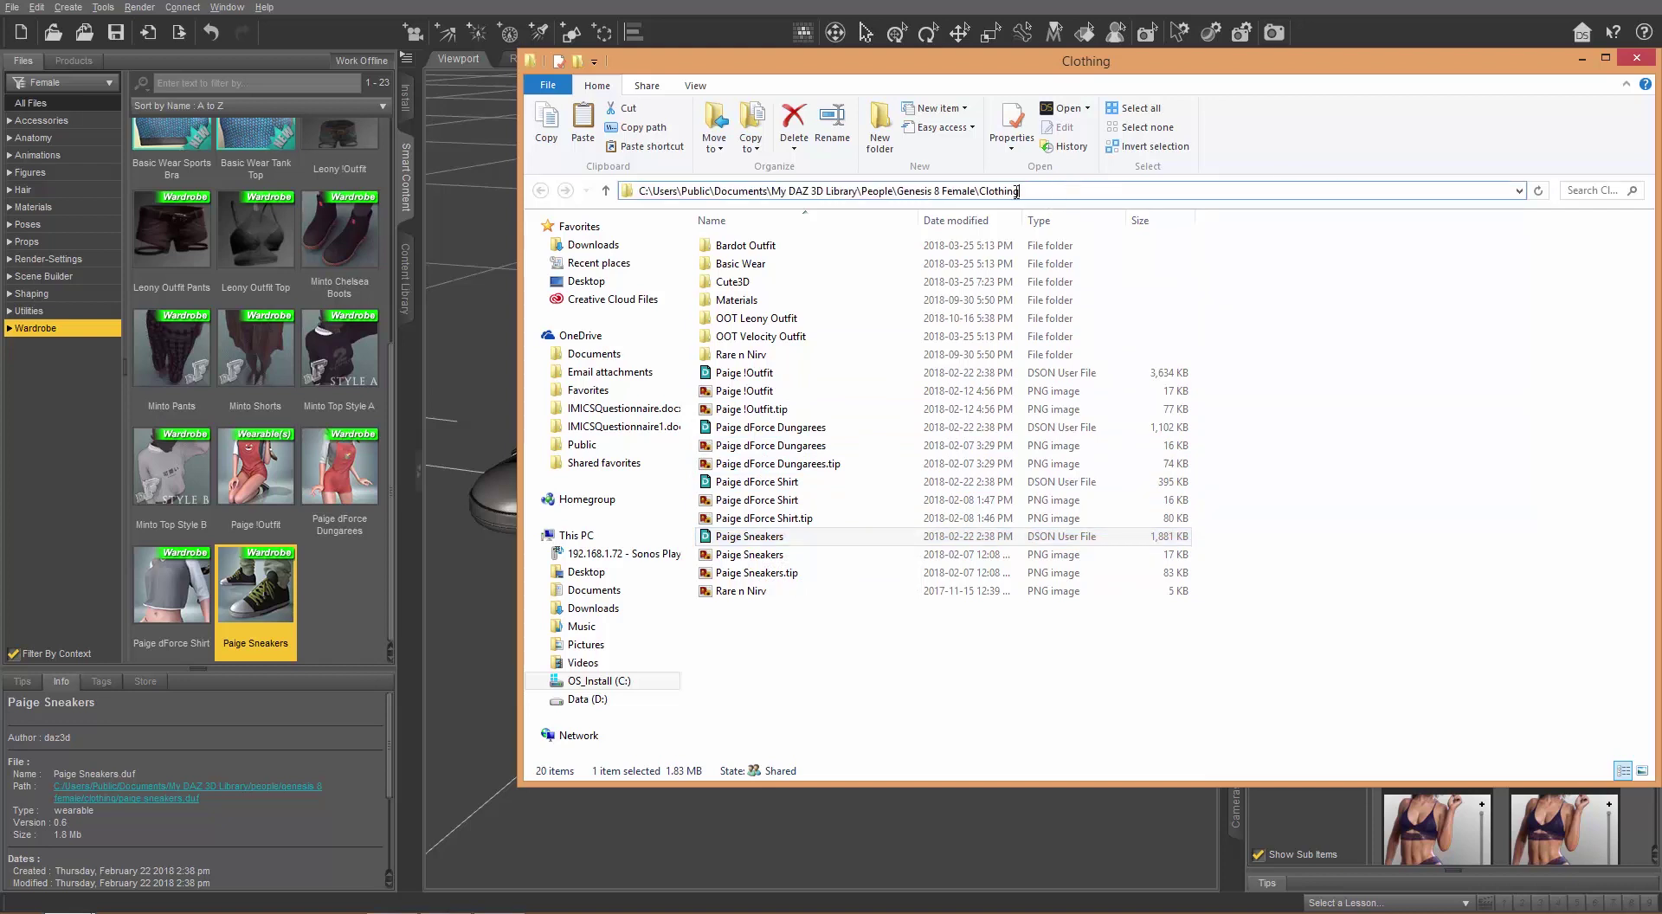
drag(1017, 191, 899, 193)
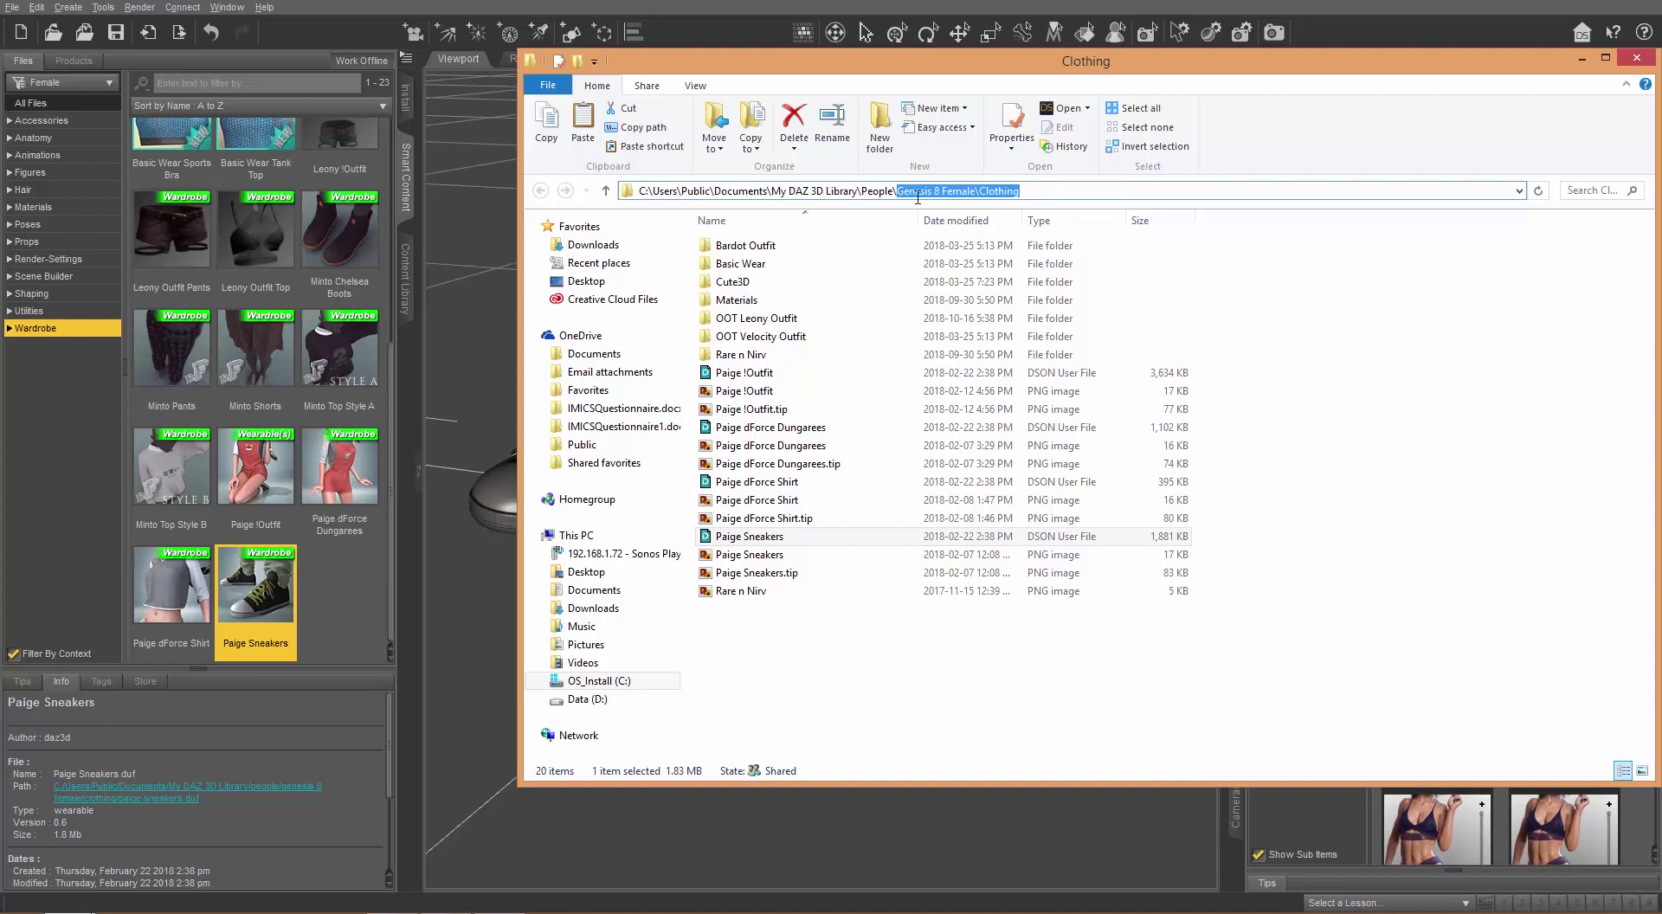
key(BackSpace)
key(Return)
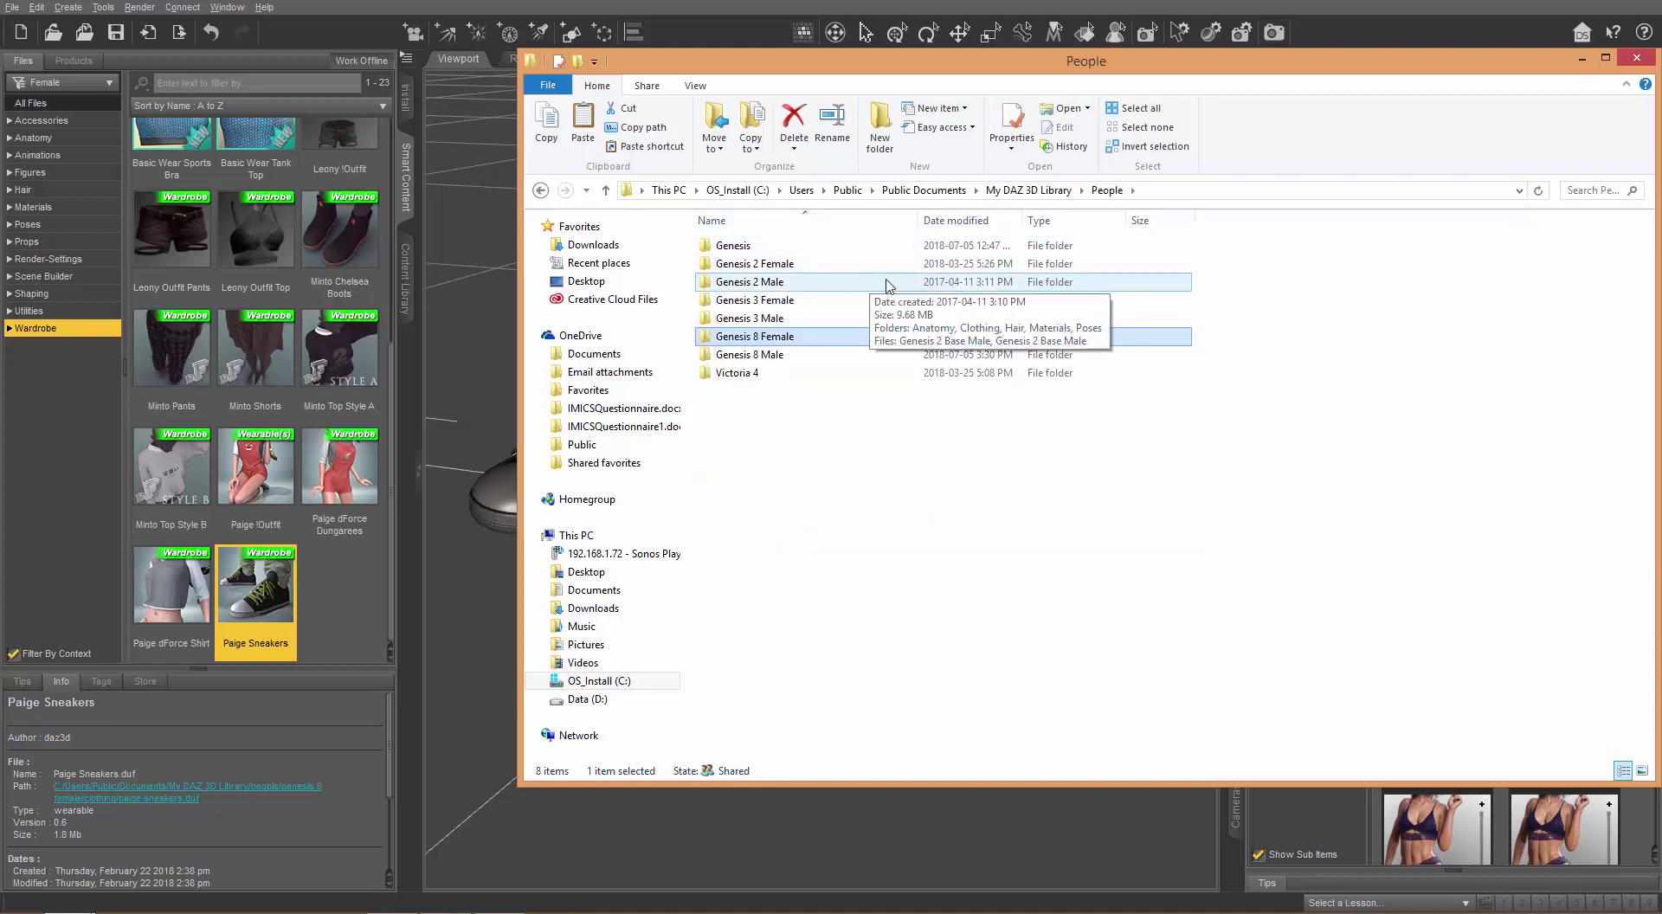
click(1052, 192)
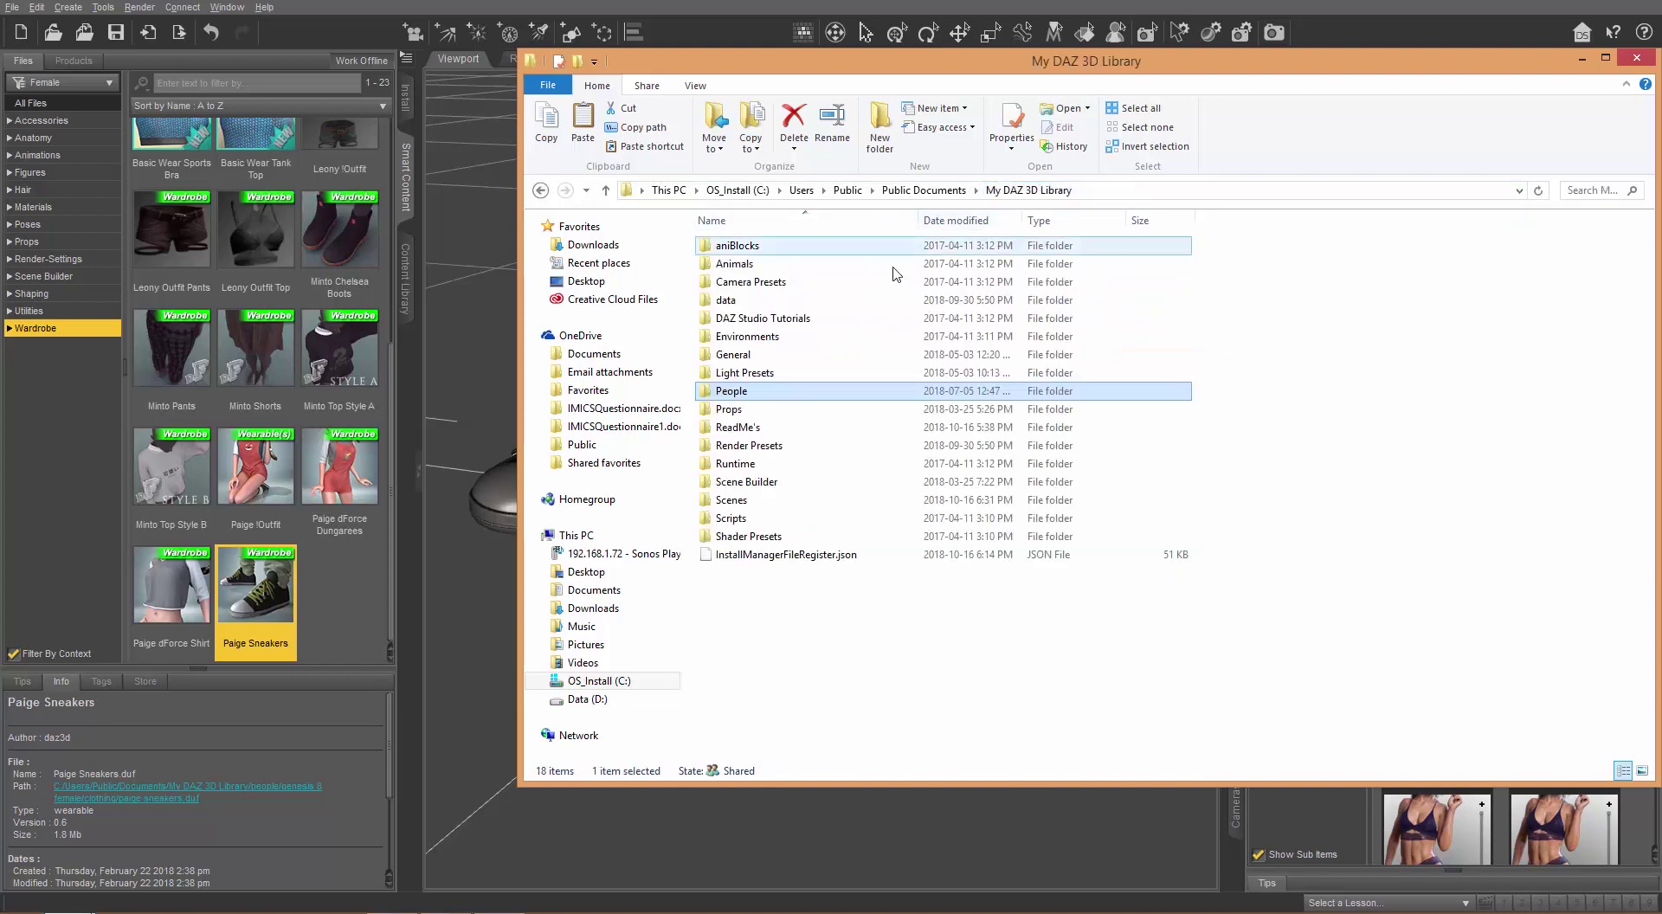
double_click(730, 301)
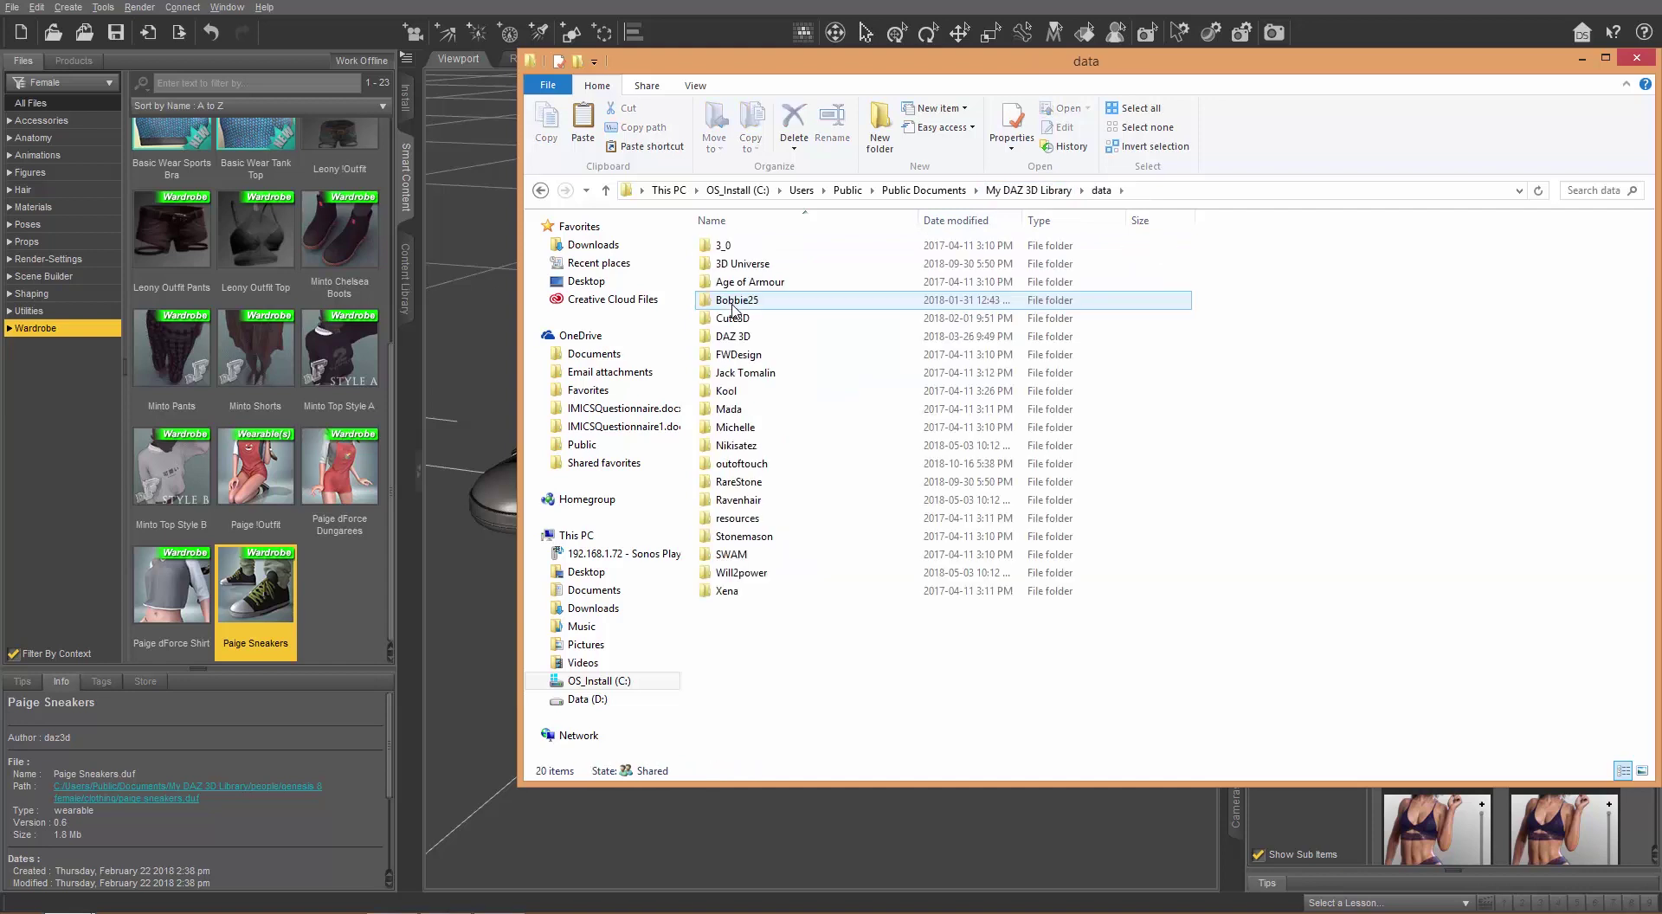
Search the data folder for "paige sneakers", shorten the search to "paige", and open the PaigeSneakers folder.
click(1577, 192)
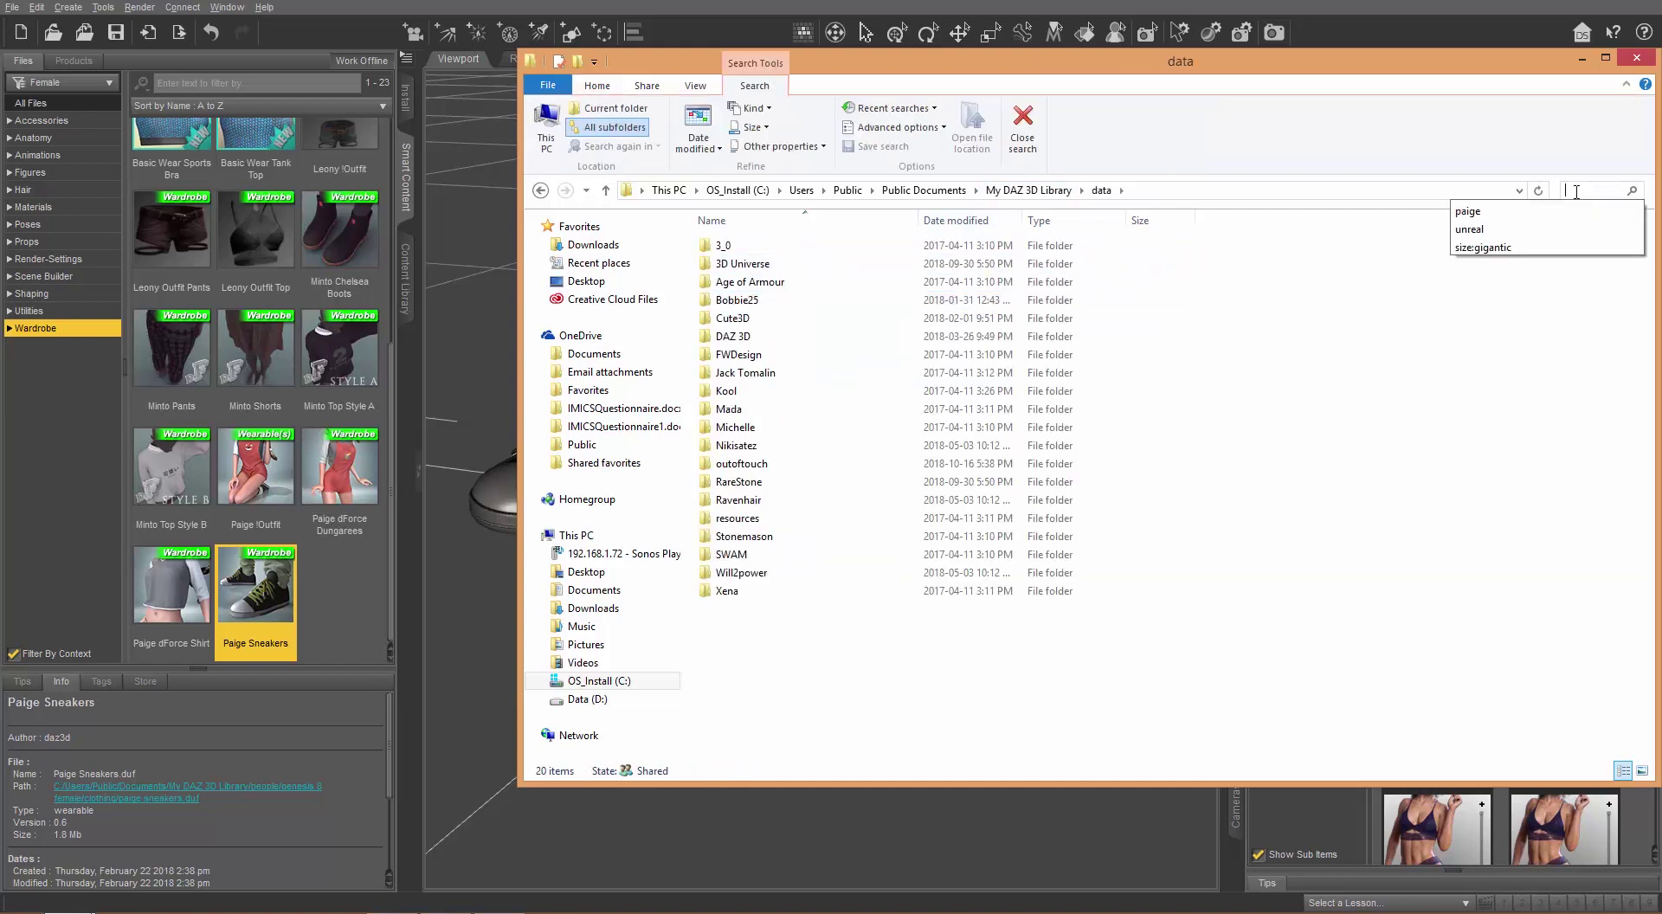
text(paige sne)
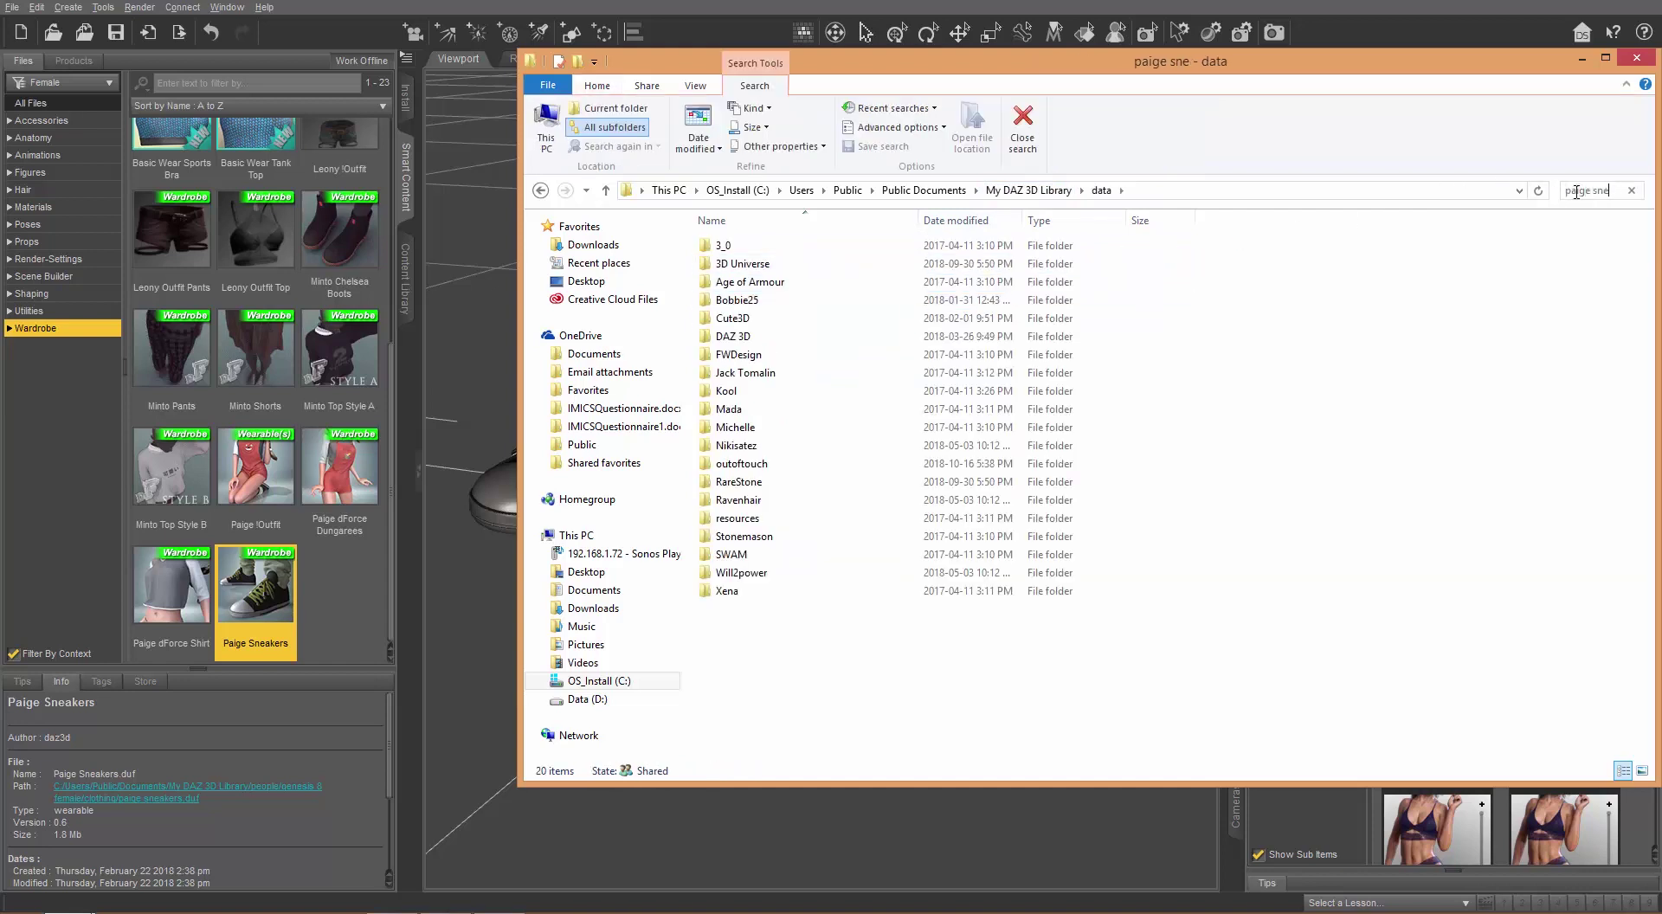
text(akers)
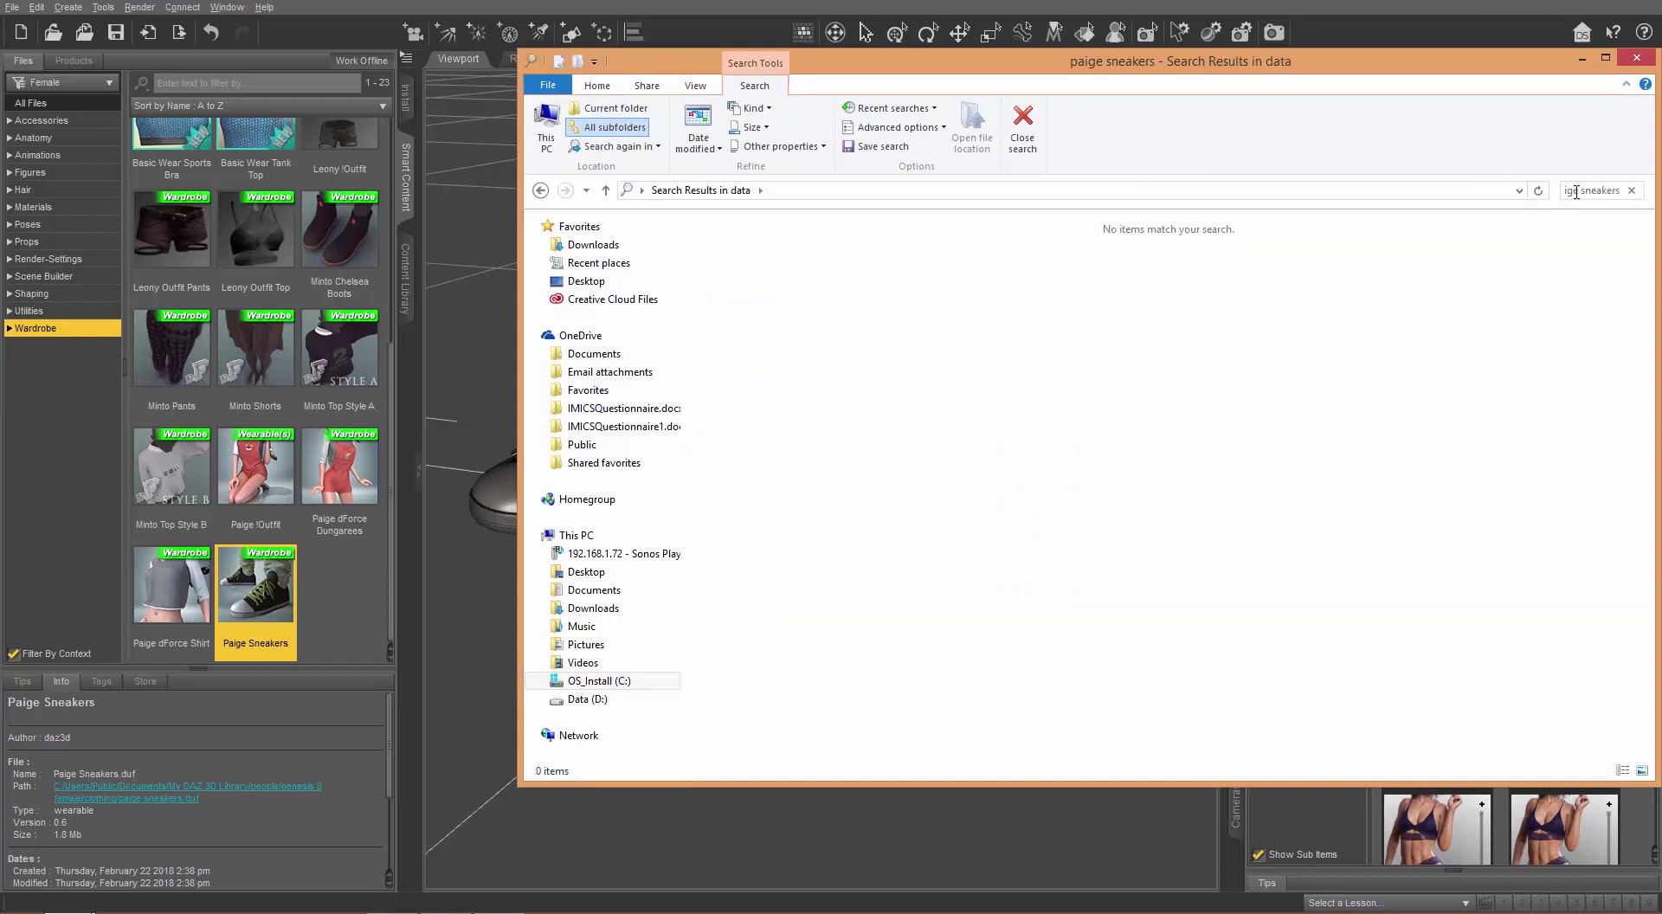
key(BackSpace)
key(BackSpace)
key(BackSpace)
key(BackSpace)
key(BackSpace)
key(BackSpace)
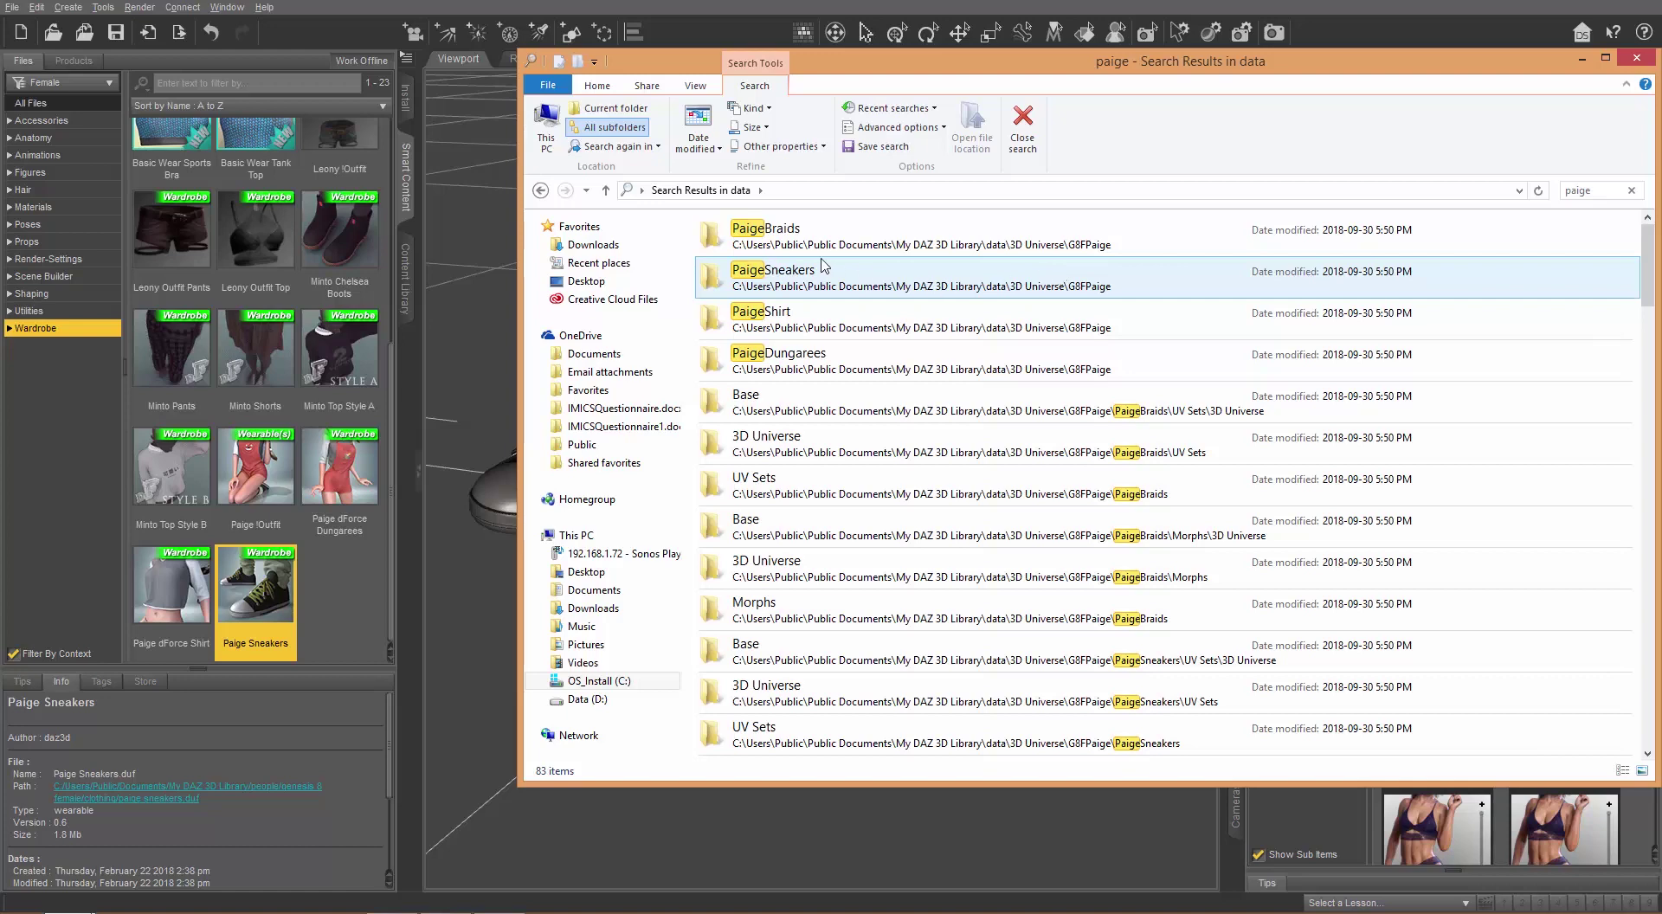
double_click(803, 282)
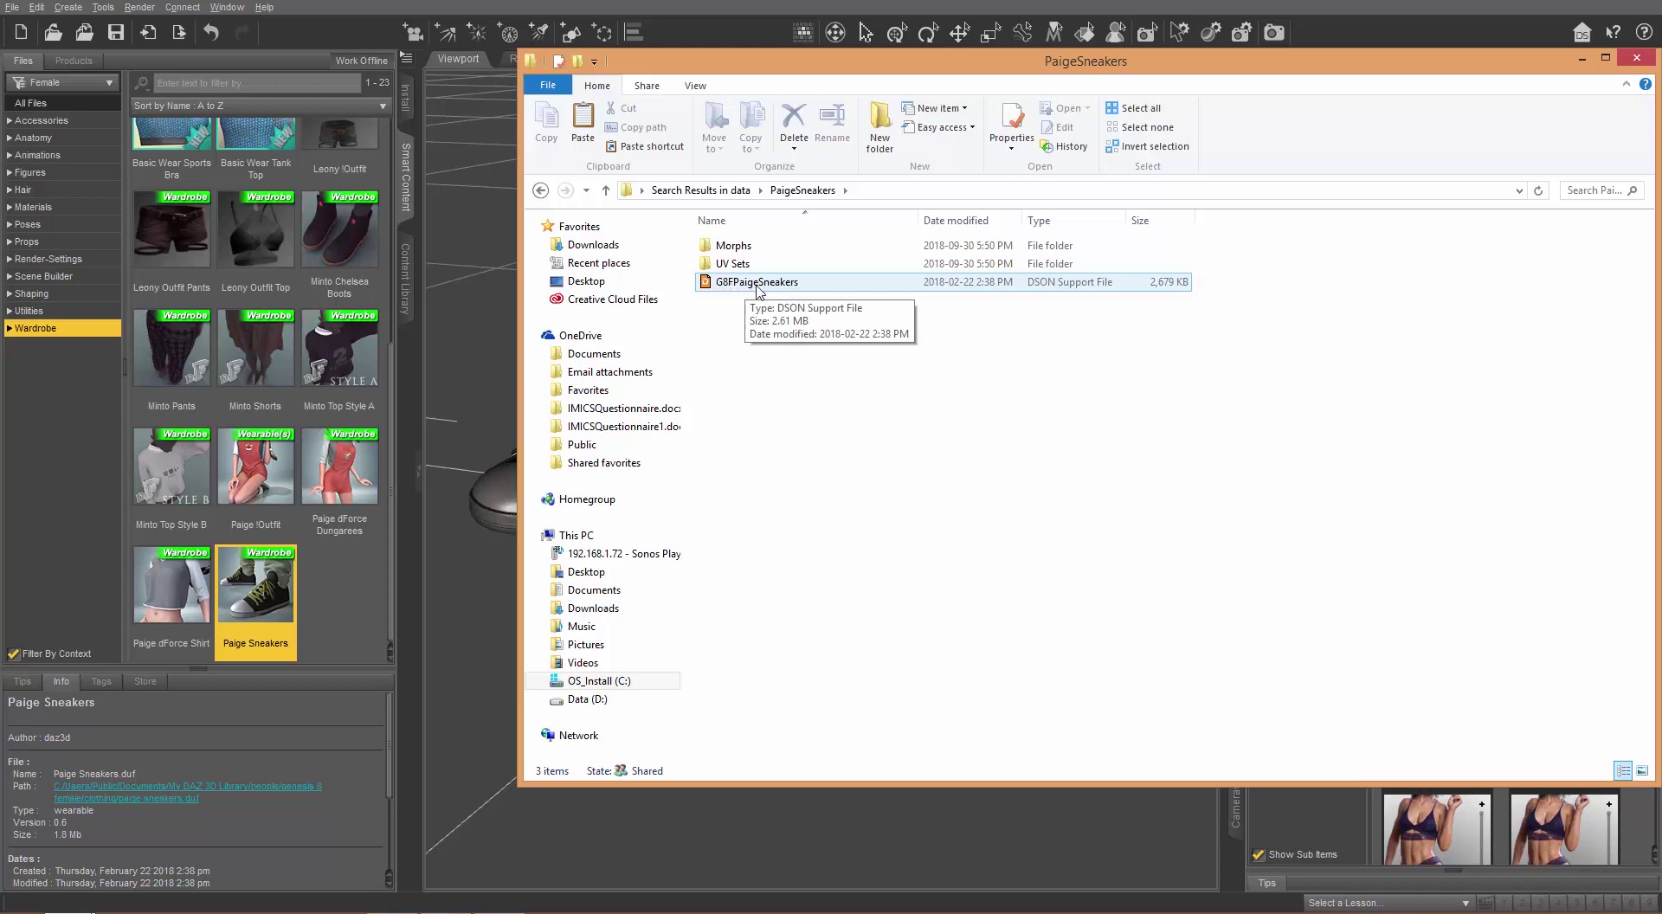
Make a backup copy of the G8FPaigeSneakers file in the same folder.
right_click(756, 289)
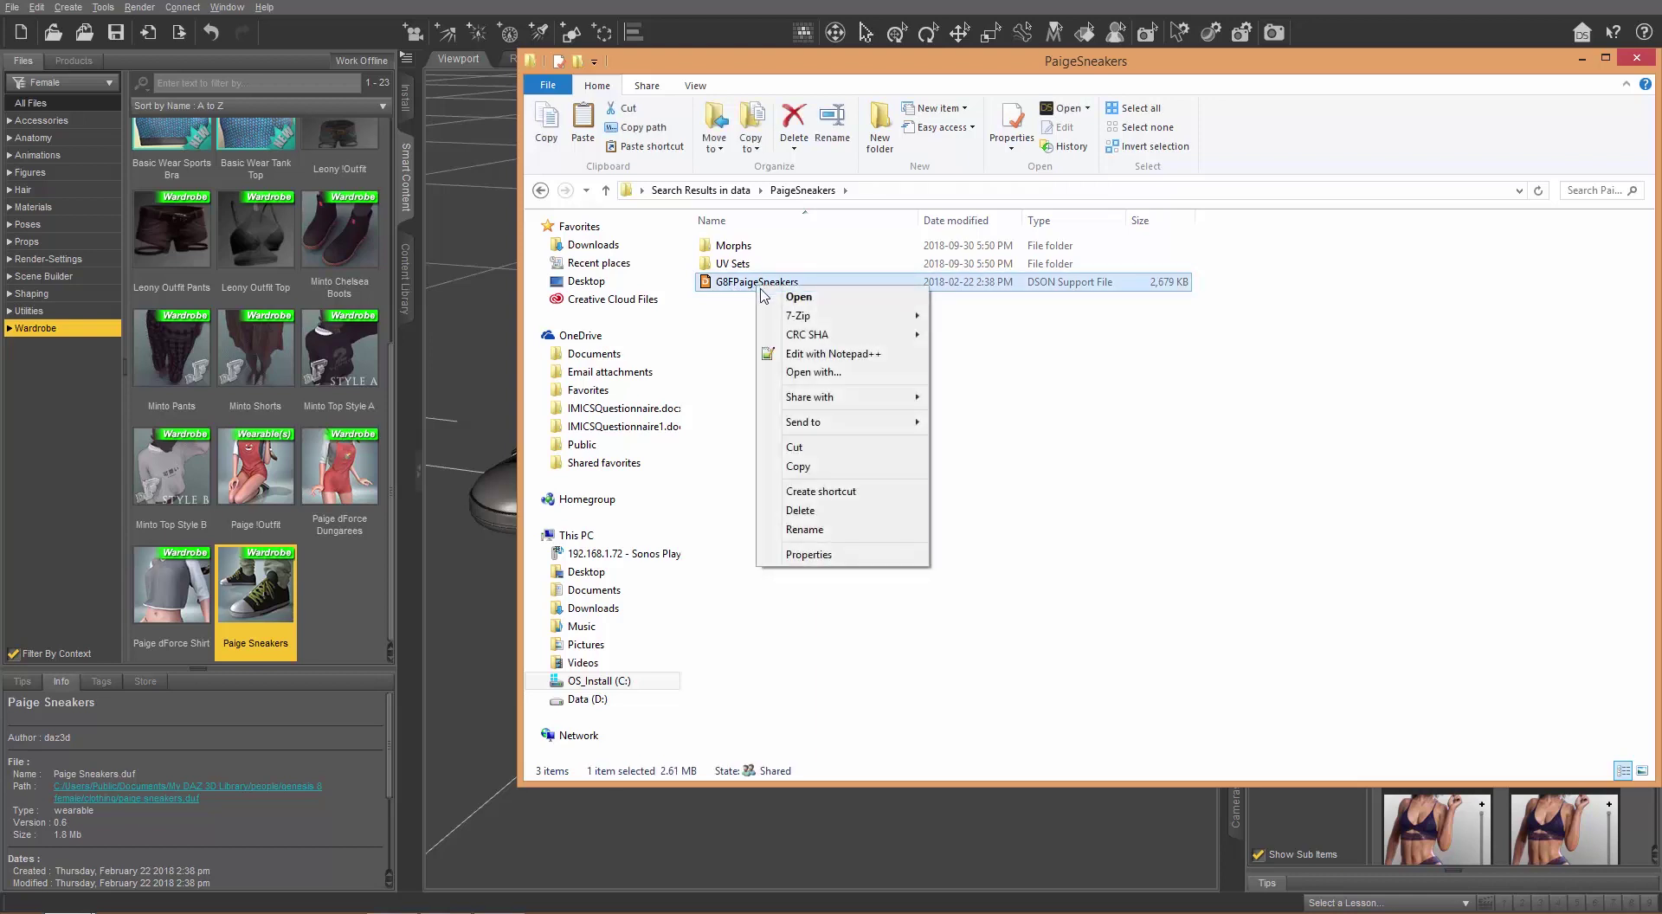
click(806, 466)
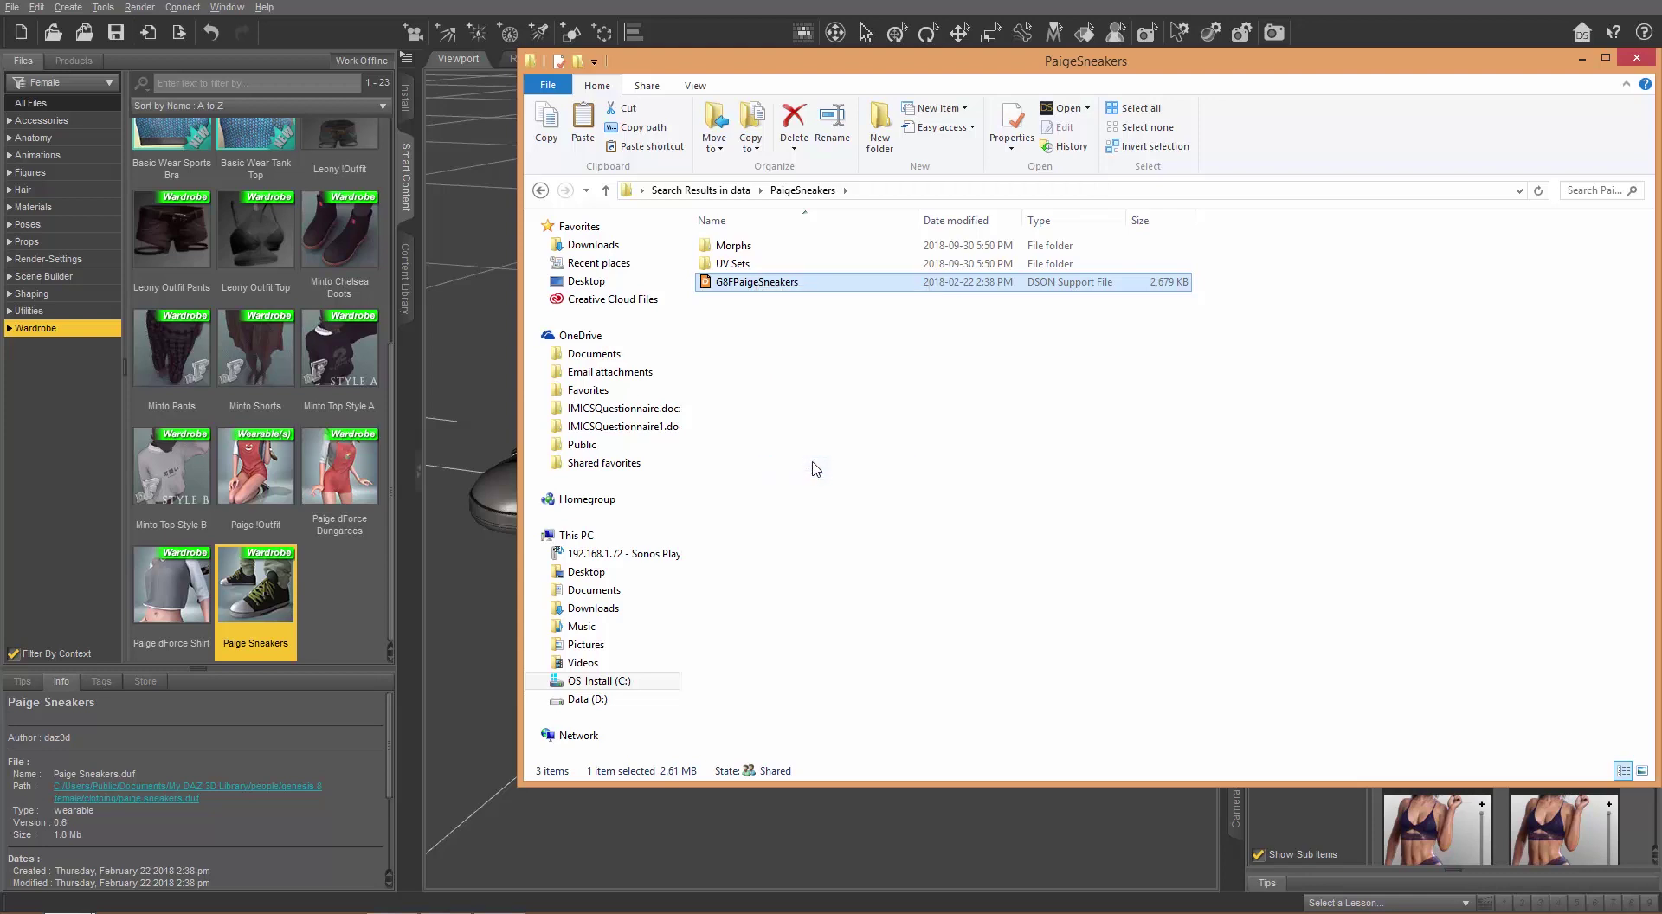
key(ctrl+v)
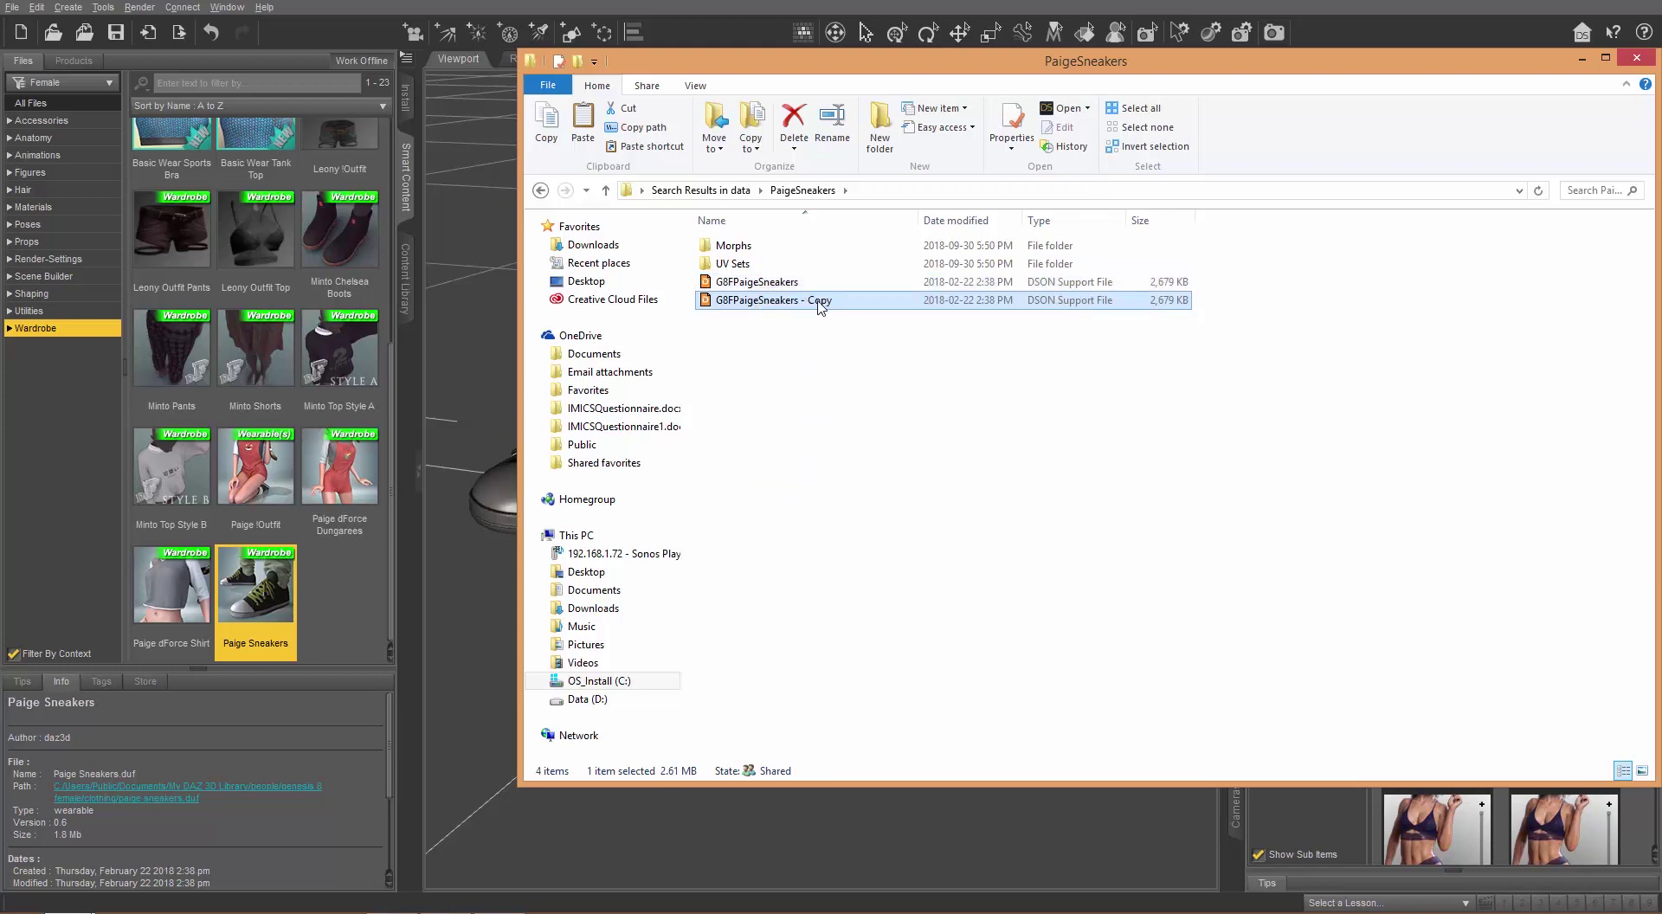
Open the original G8FPaigeSneakers file in Notepad++ and look through its geometry data around the graft section.
click(770, 286)
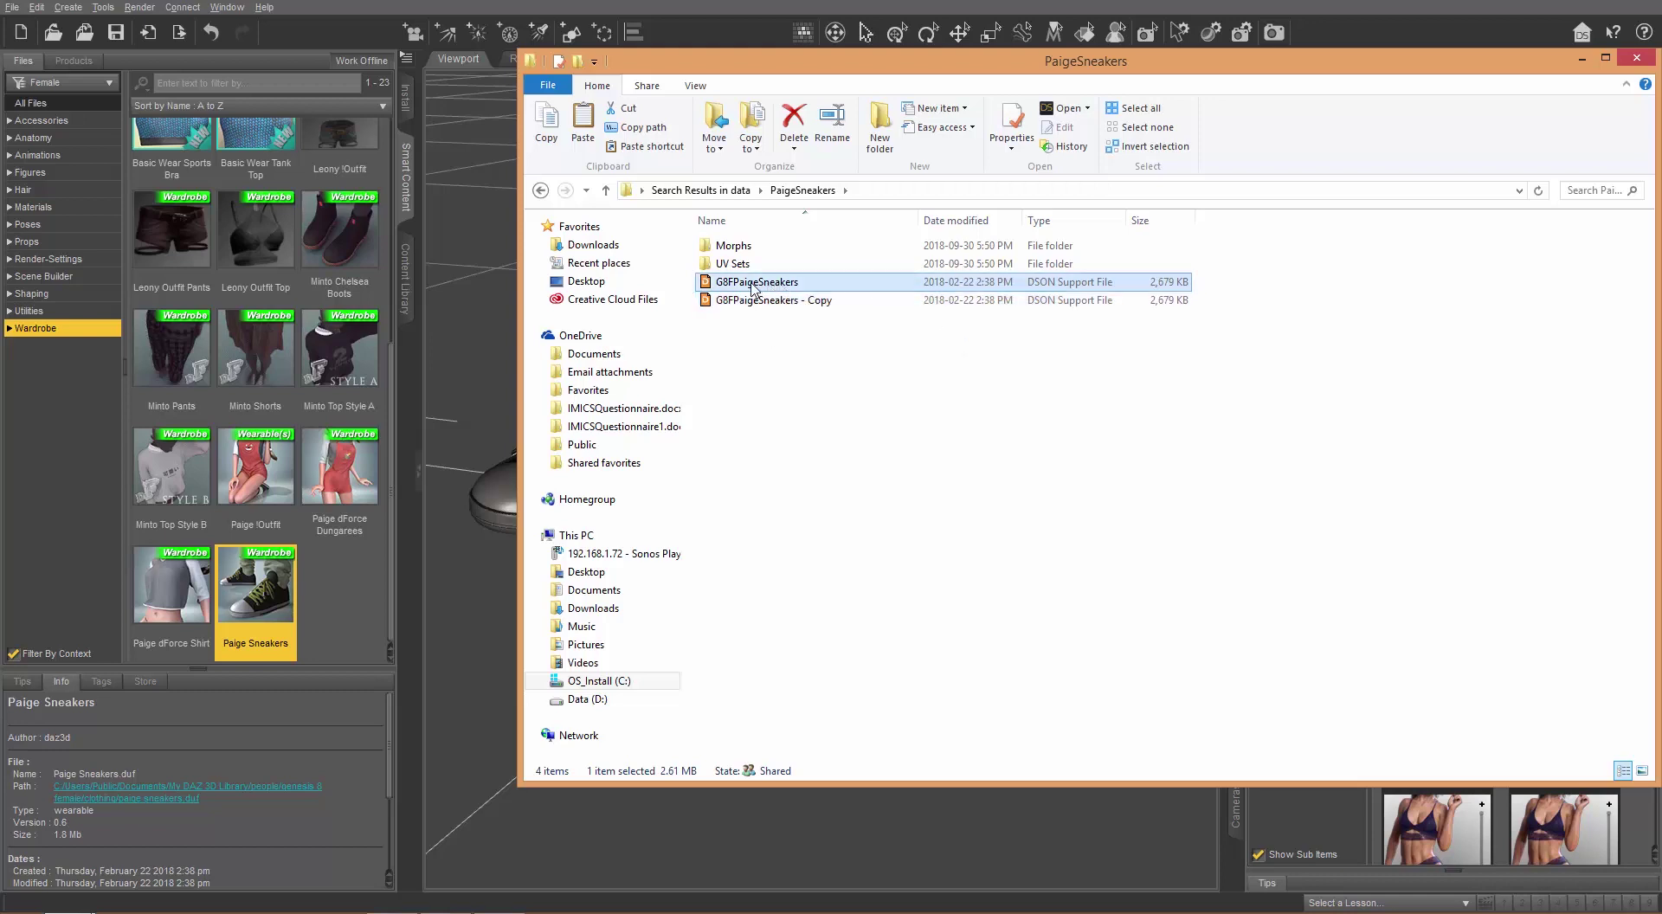
right_click(752, 288)
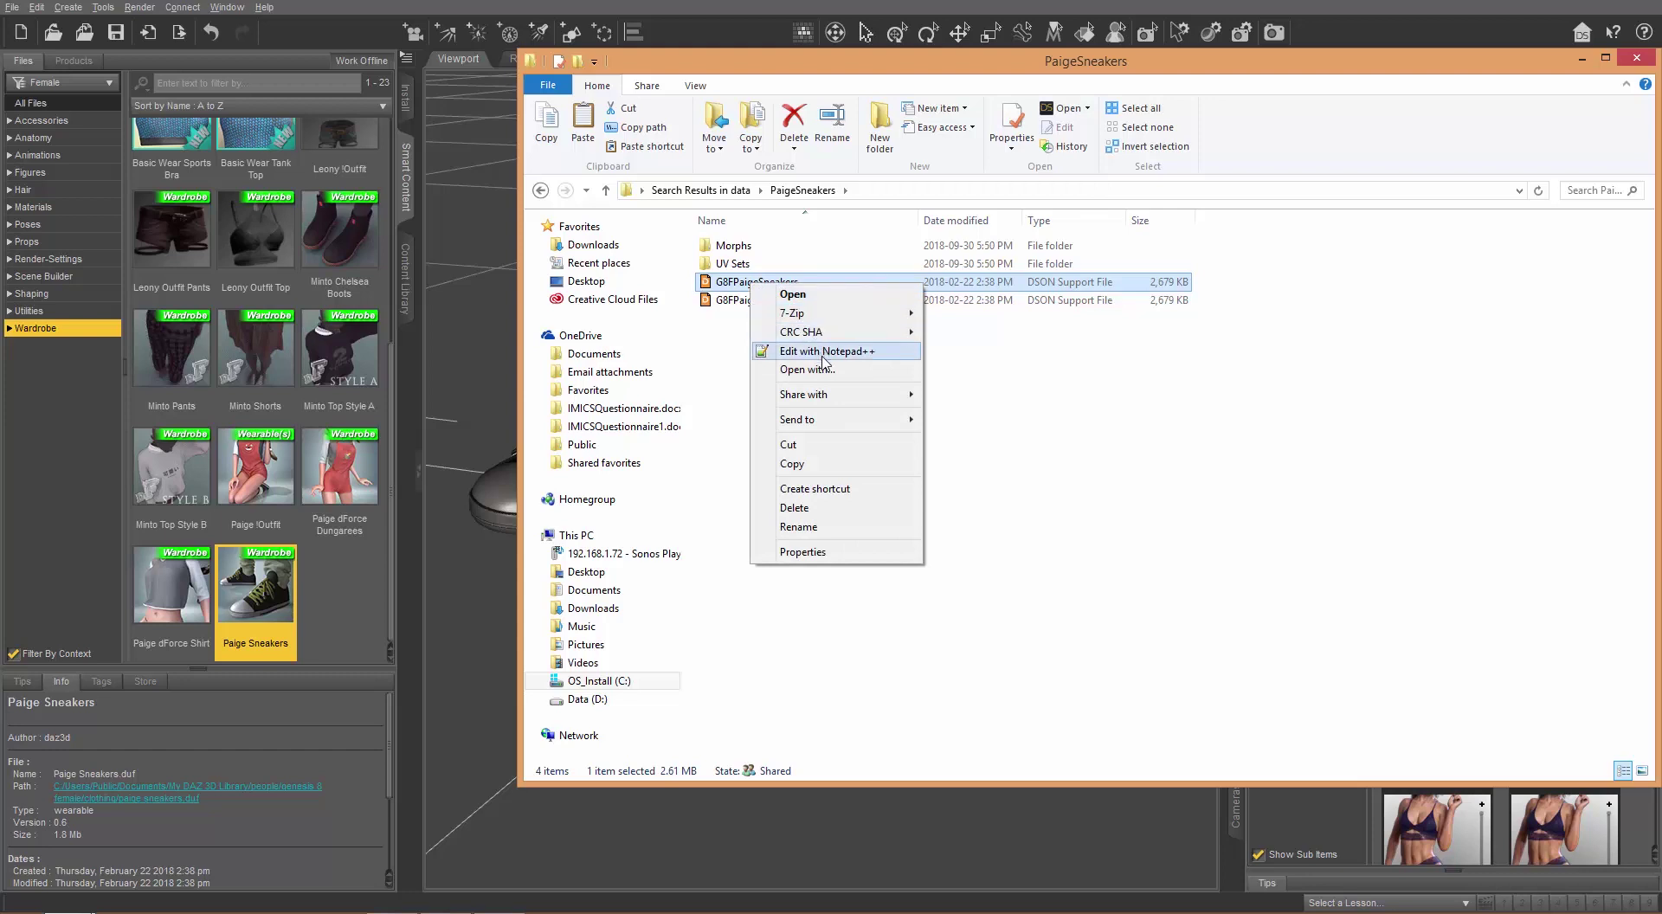
click(822, 354)
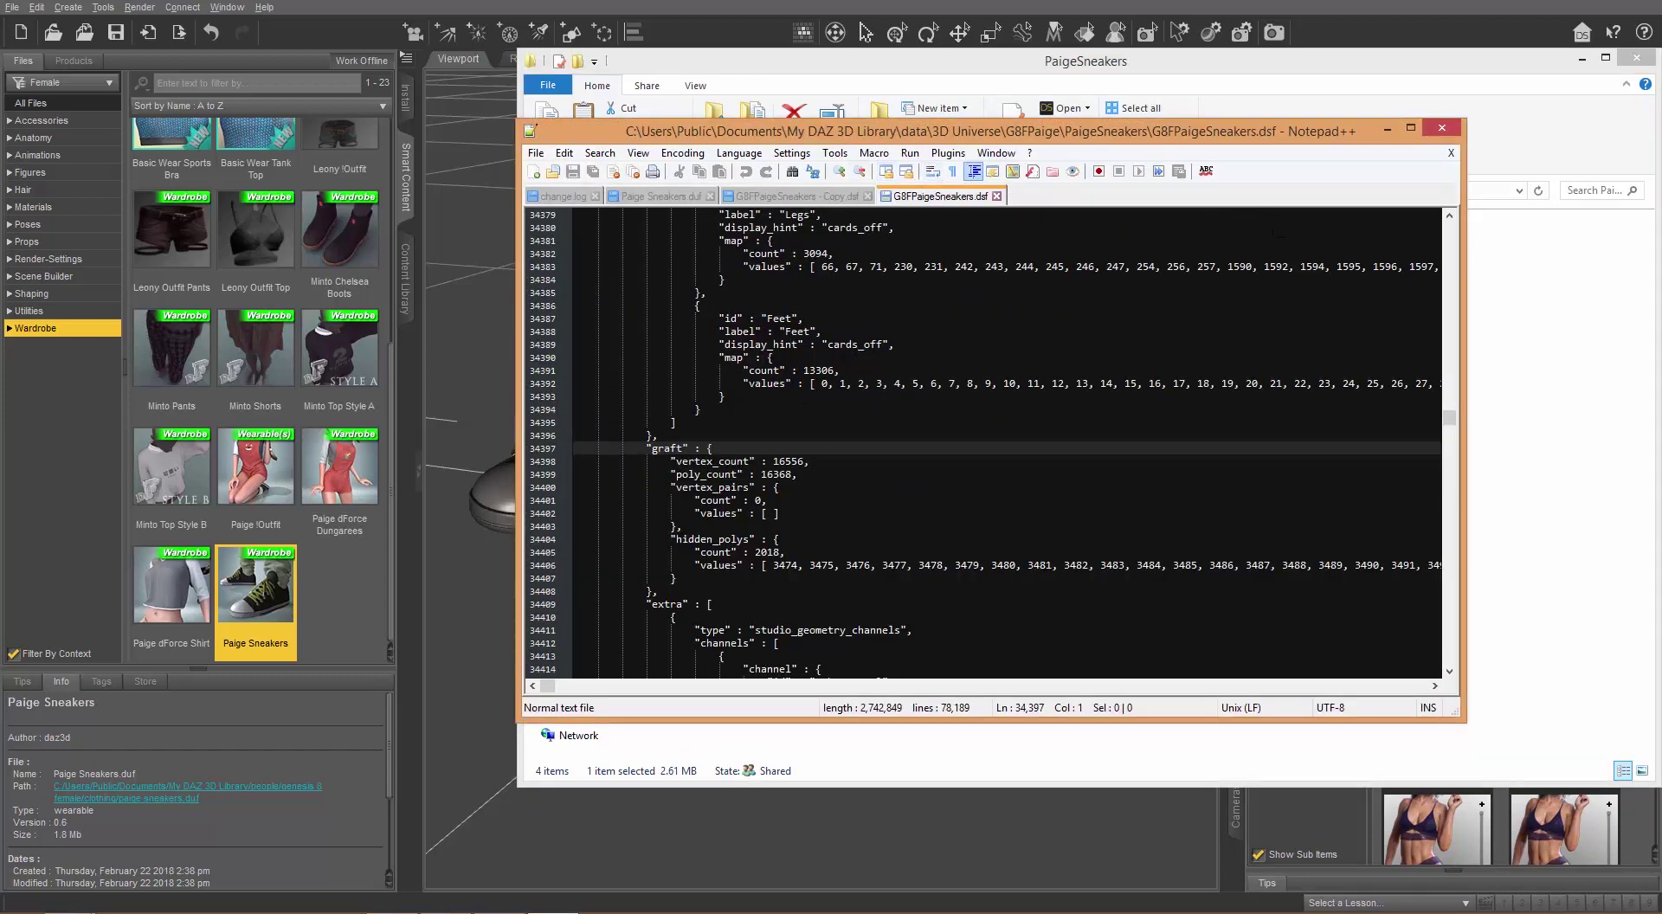
scroll(1273, 232, down, 15)
scroll(1207, 372, up, 20)
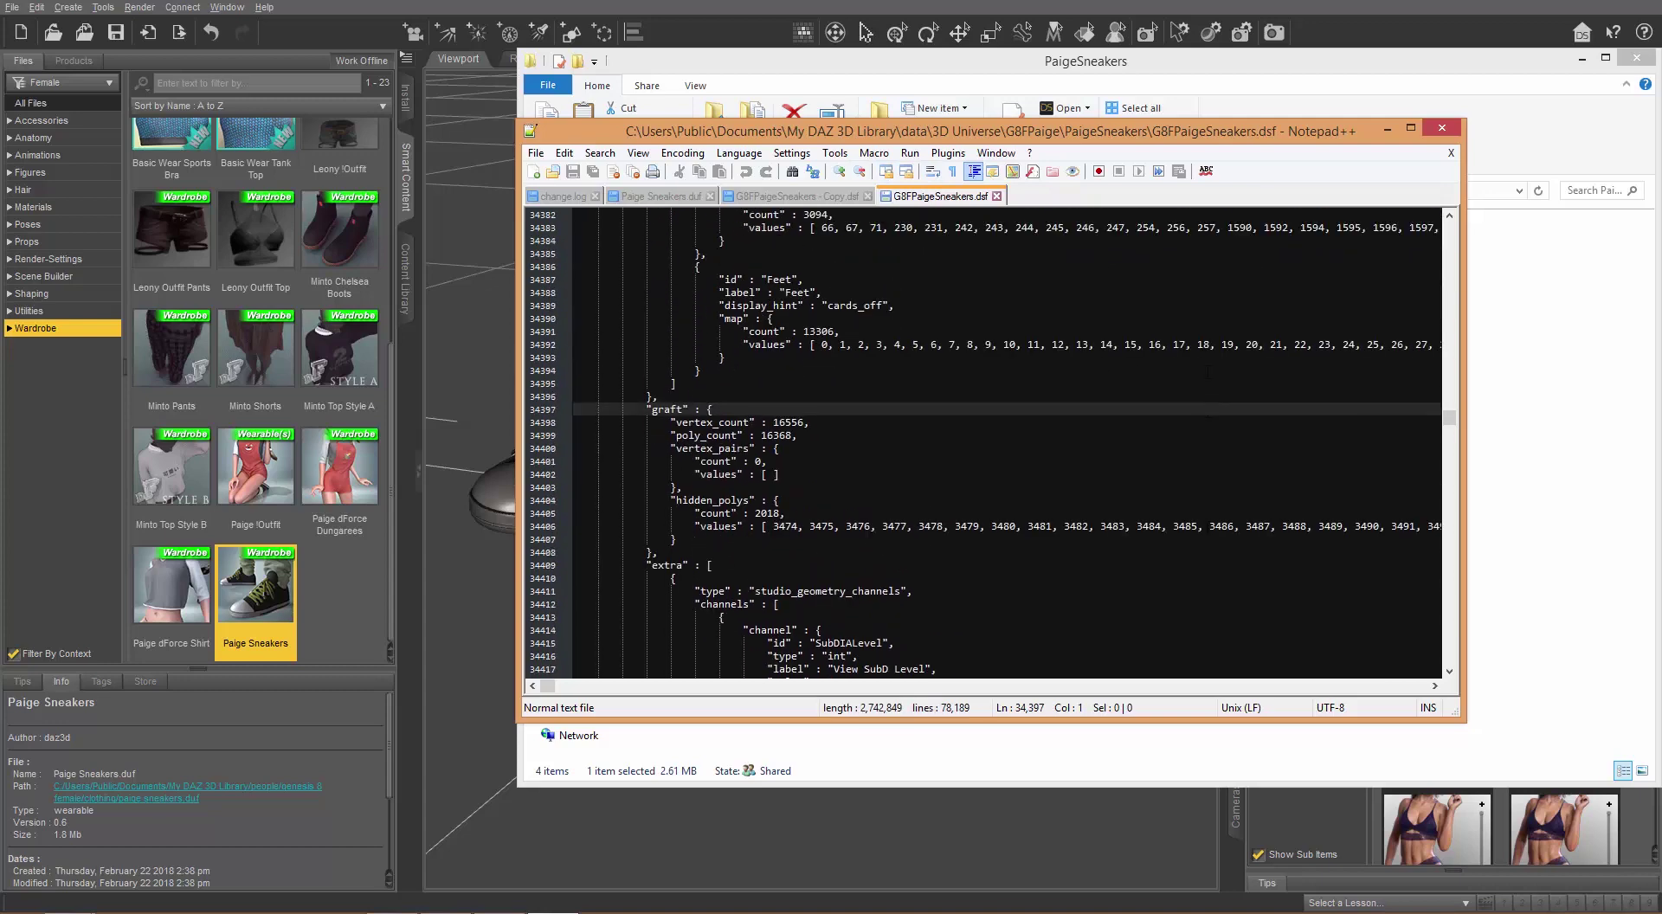
scroll(1208, 372, up, 6)
scroll(1207, 373, down, 9)
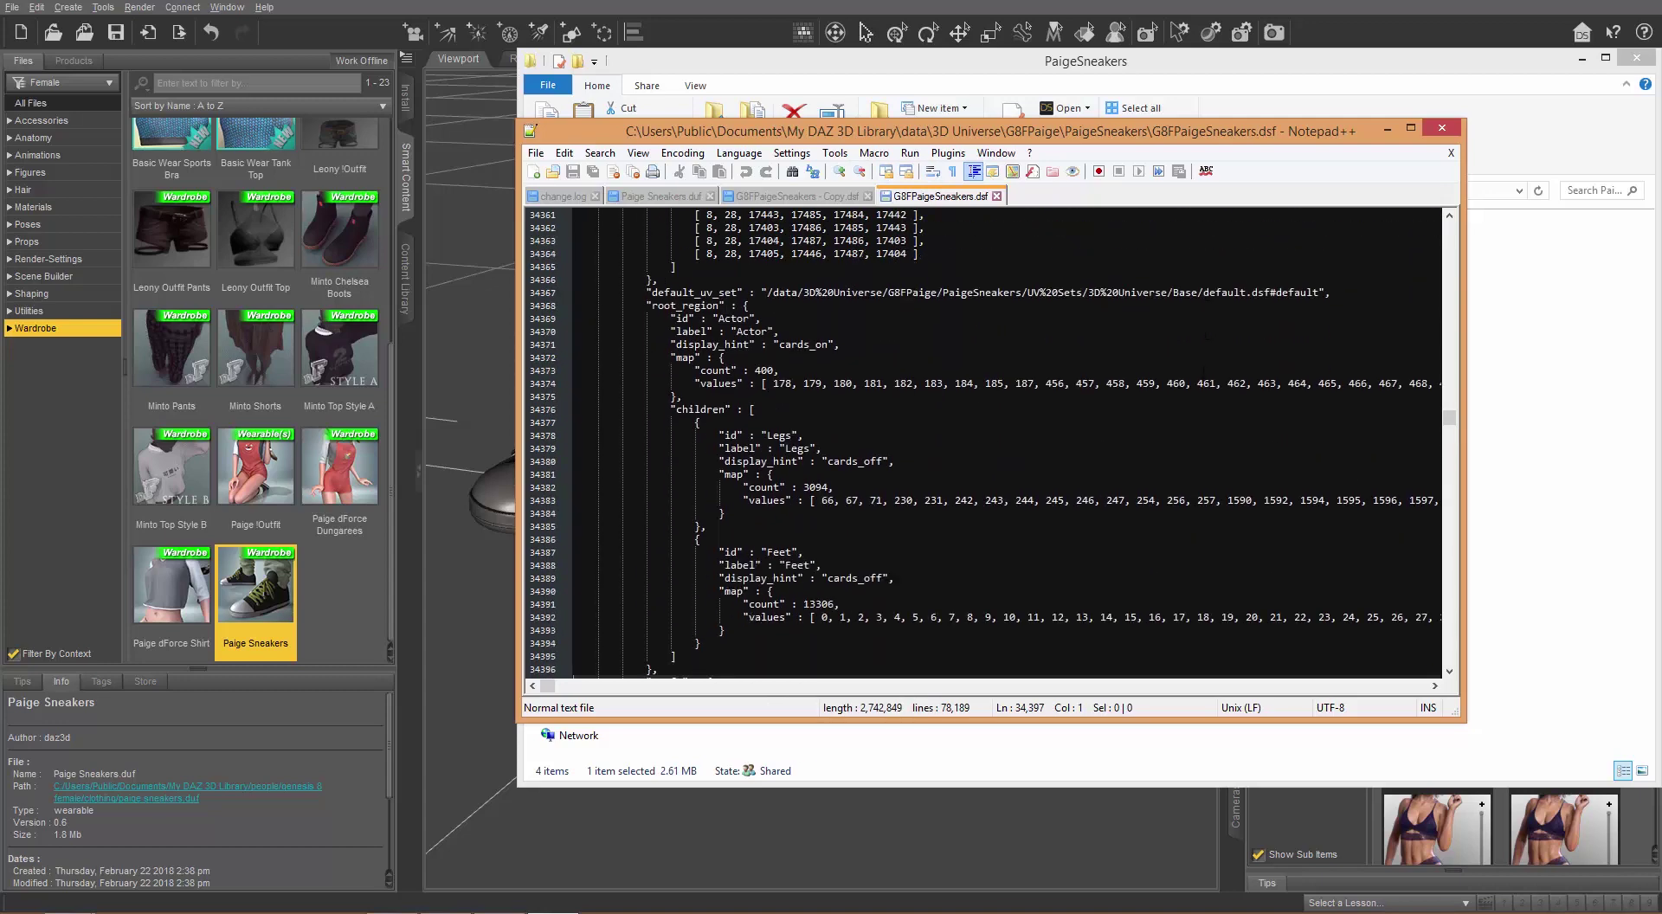
scroll(1204, 372, up, 5)
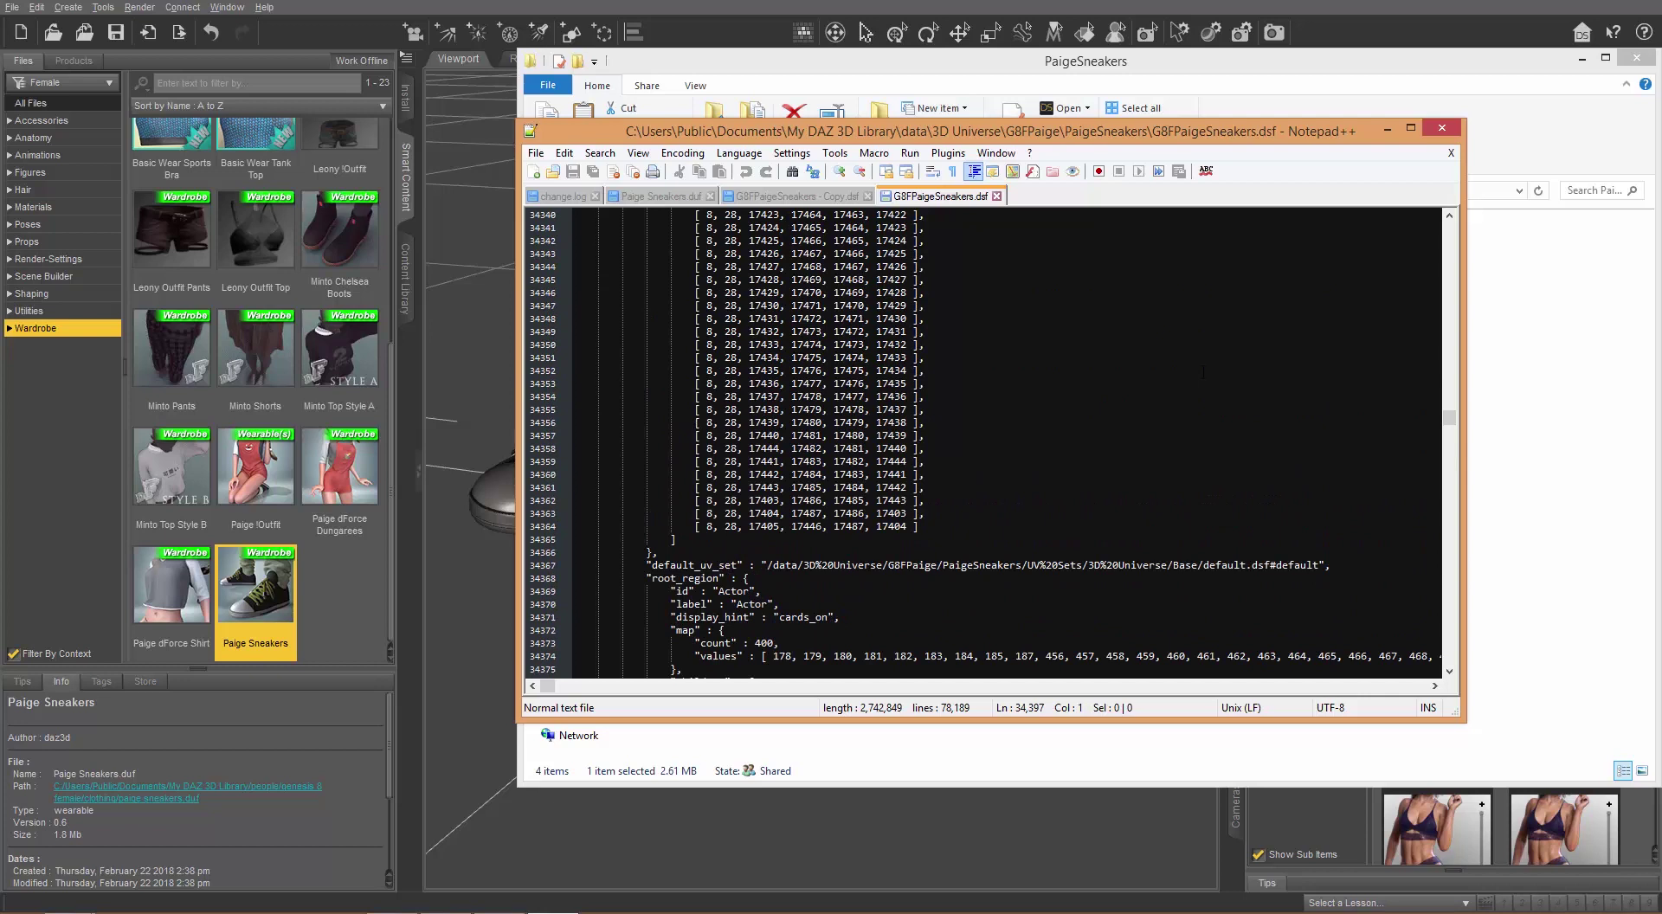
Find "graft" in the file and delete the entire graft block, including its hidden_polys list, up to the "extra" entry.
key(ctrl+f)
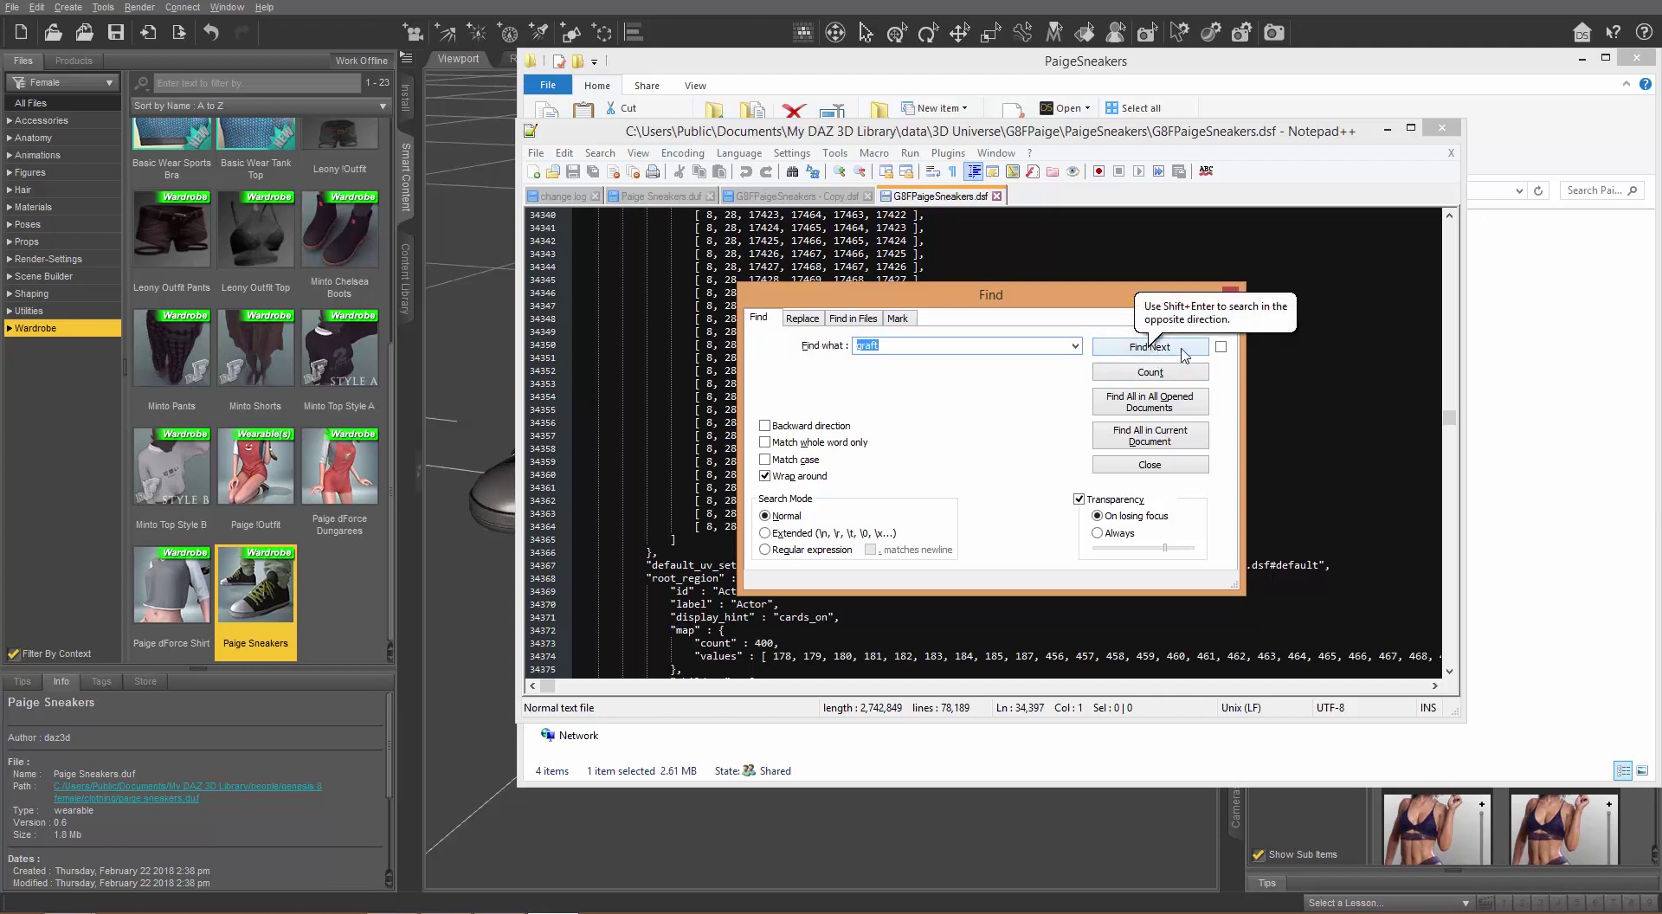
click(1183, 355)
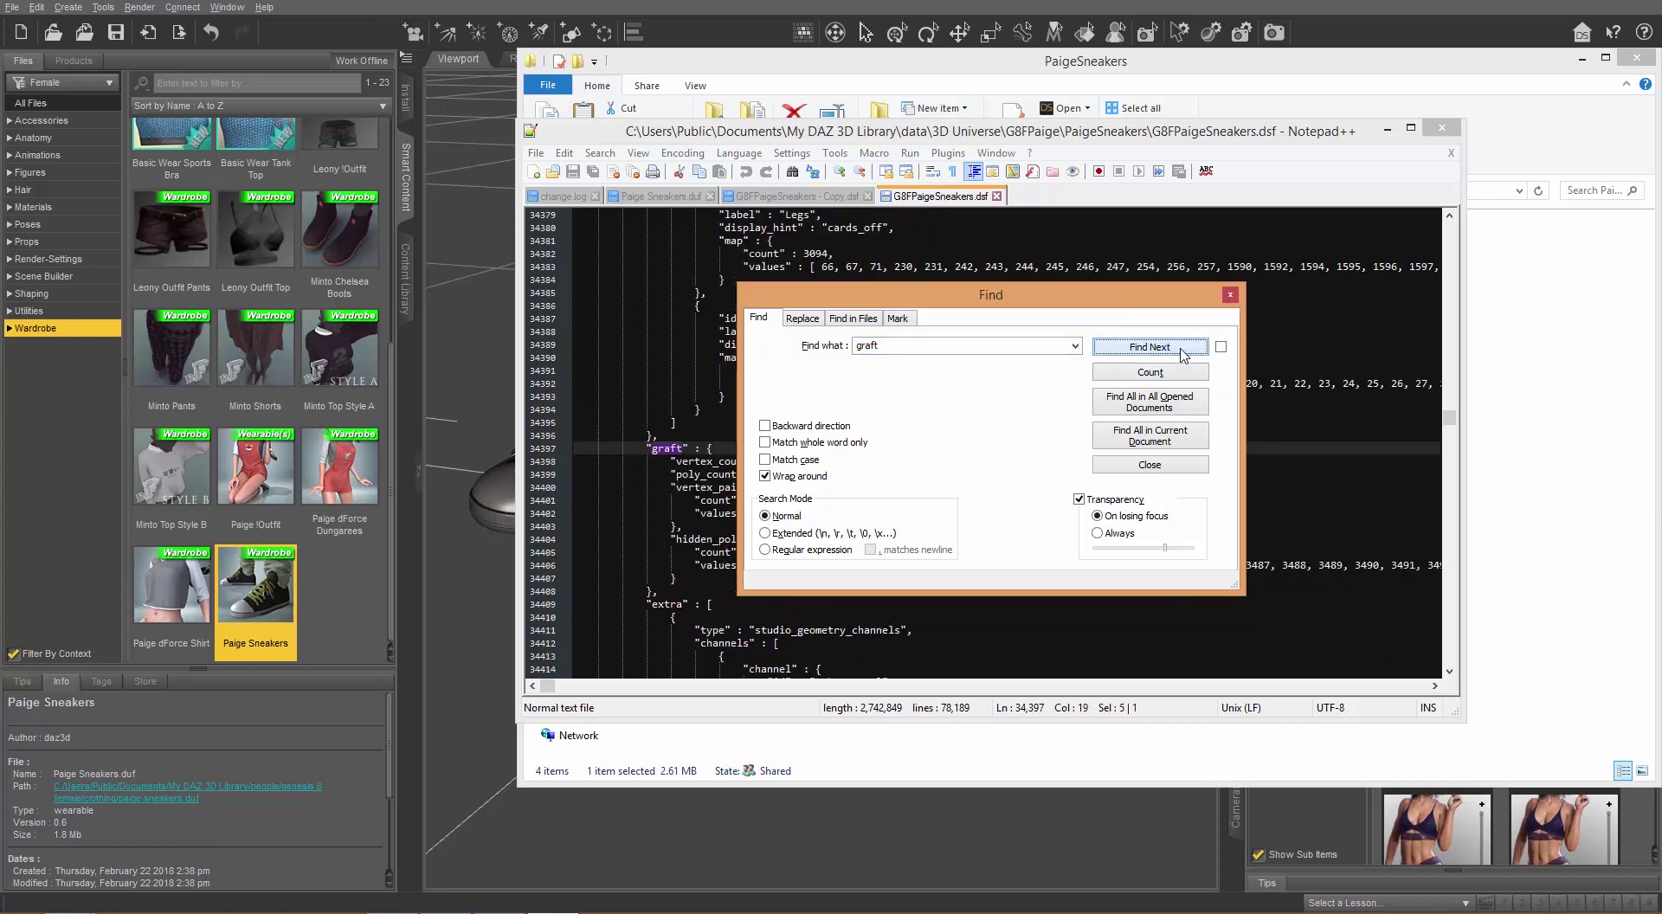
click(1230, 295)
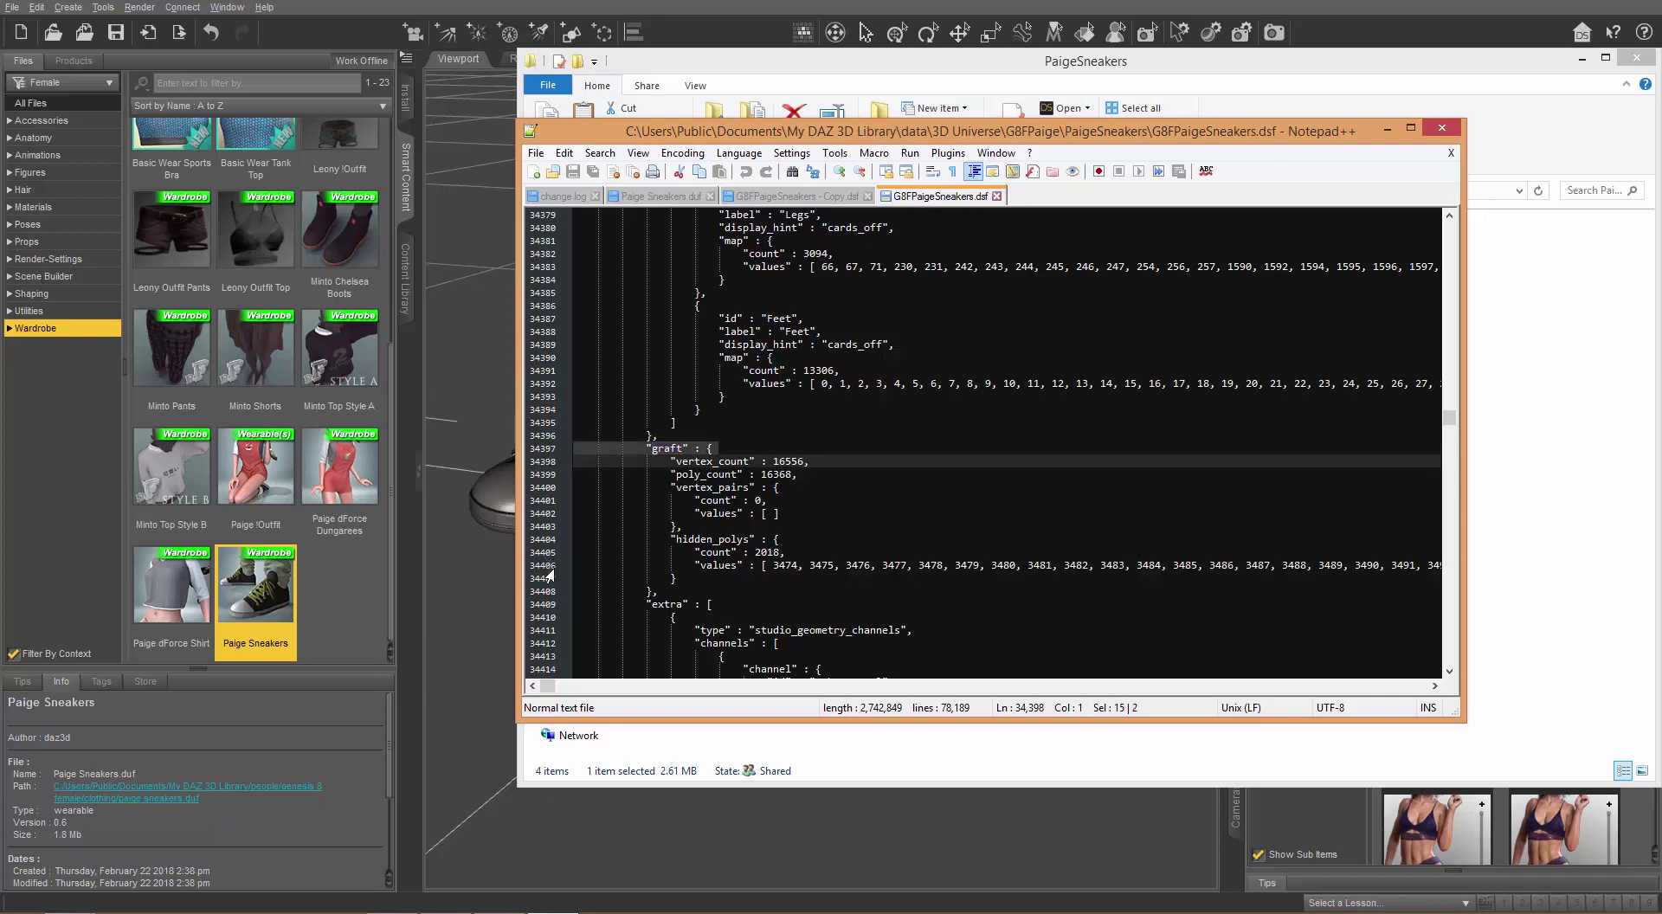
shift+click(544, 597)
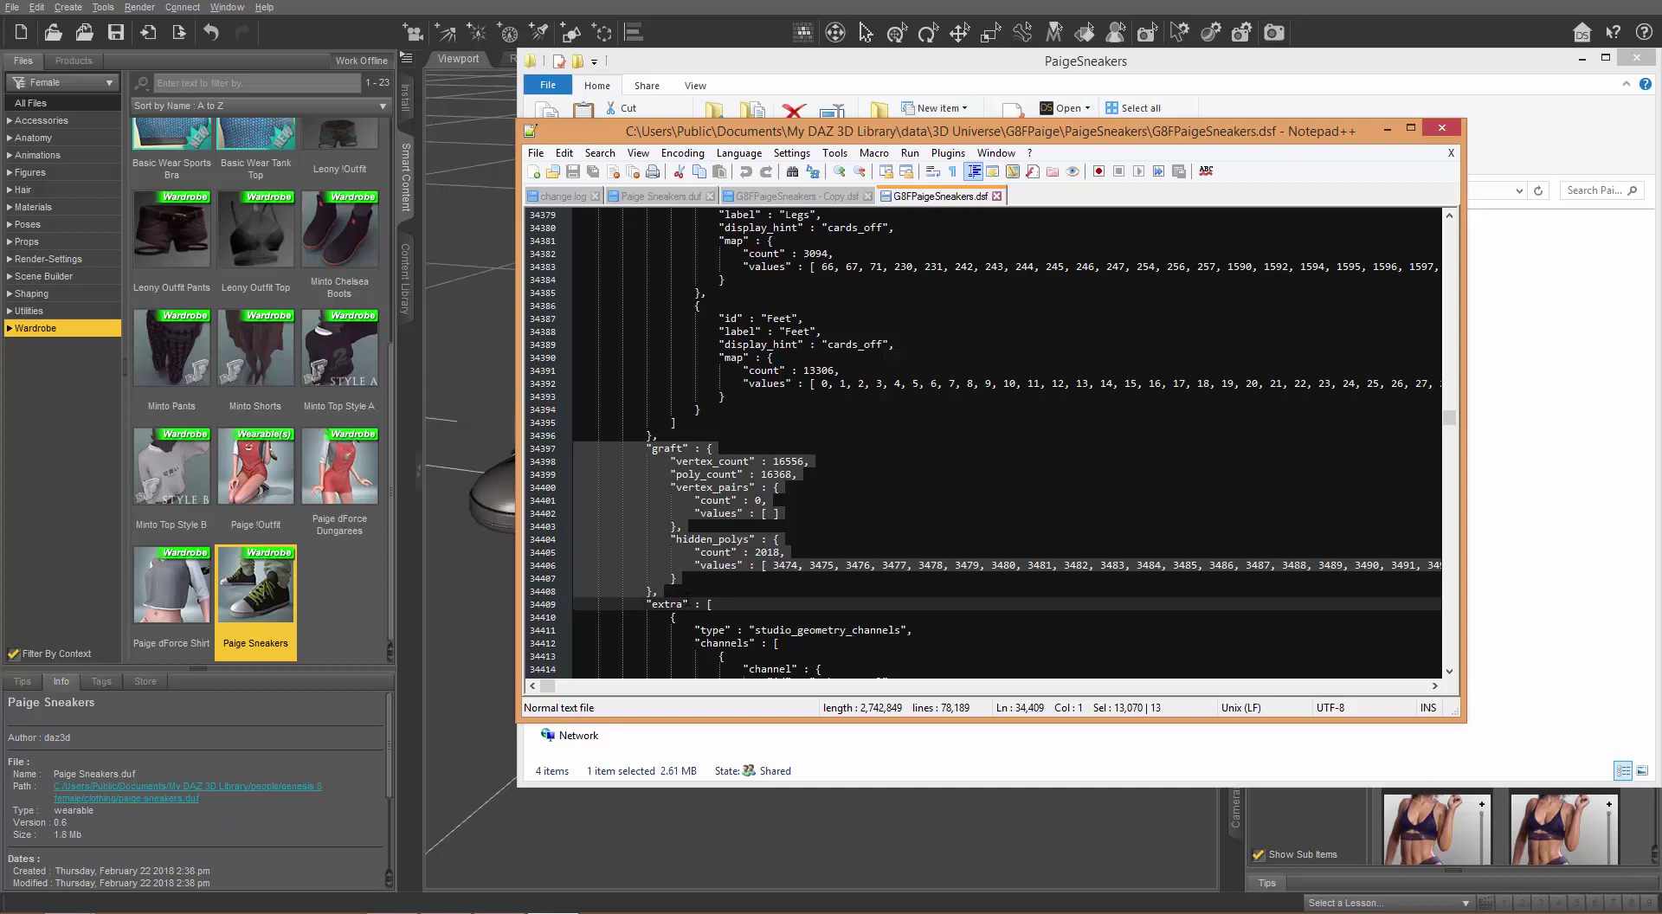
key(Delete)
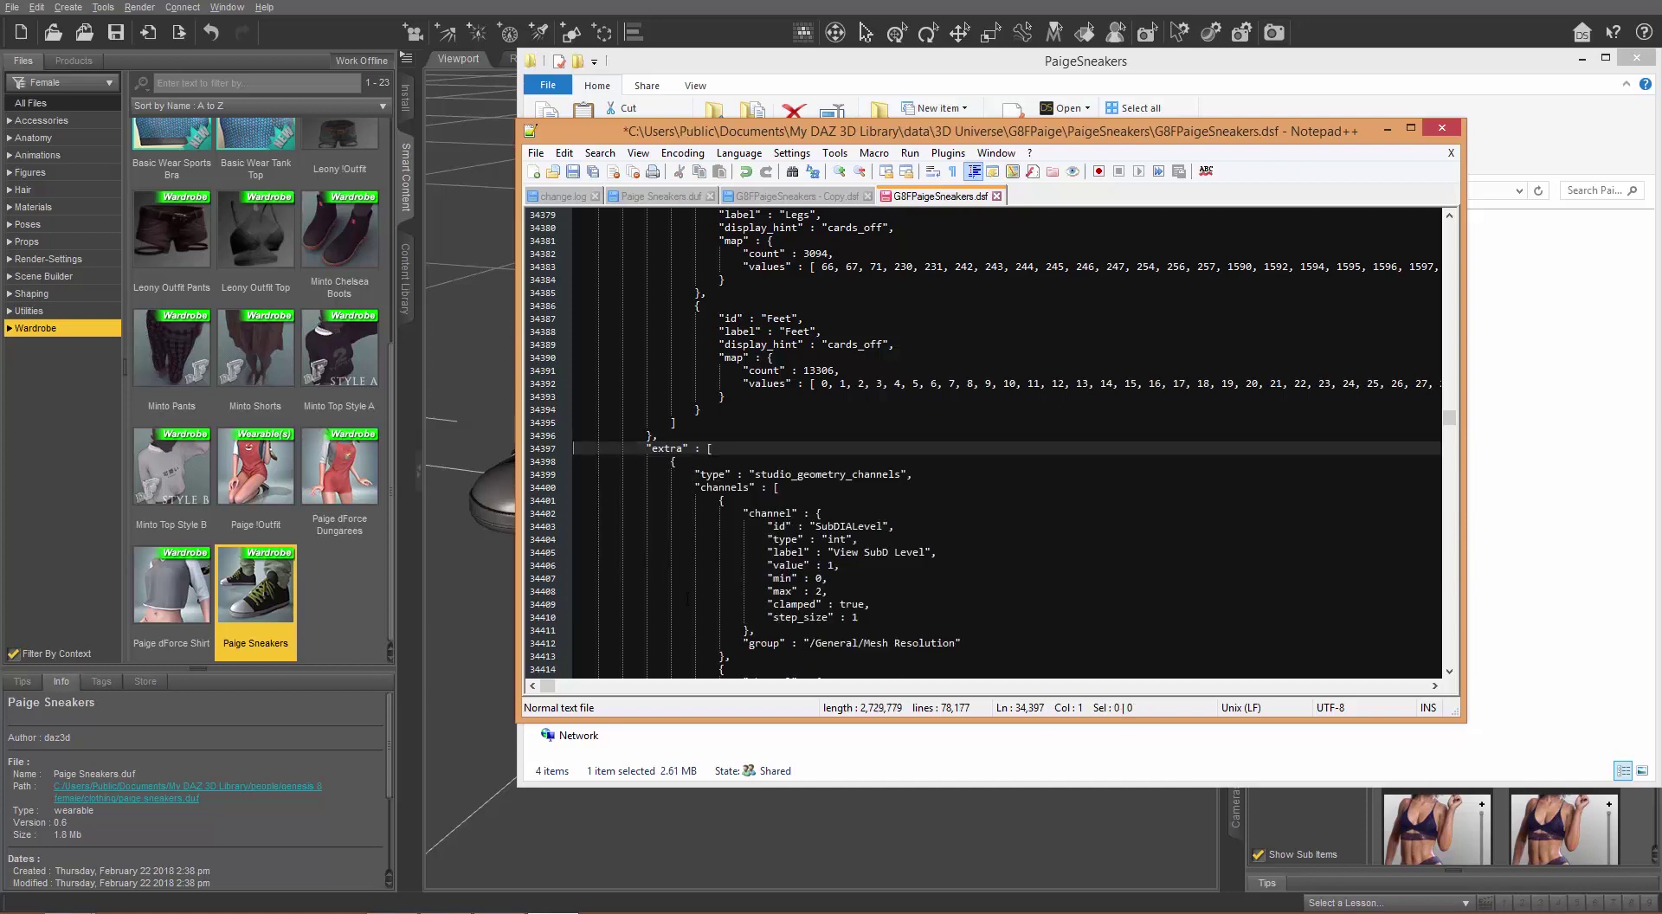
Save the edited G8FPaigeSneakers.dsf file and close Notepad++.
click(535, 153)
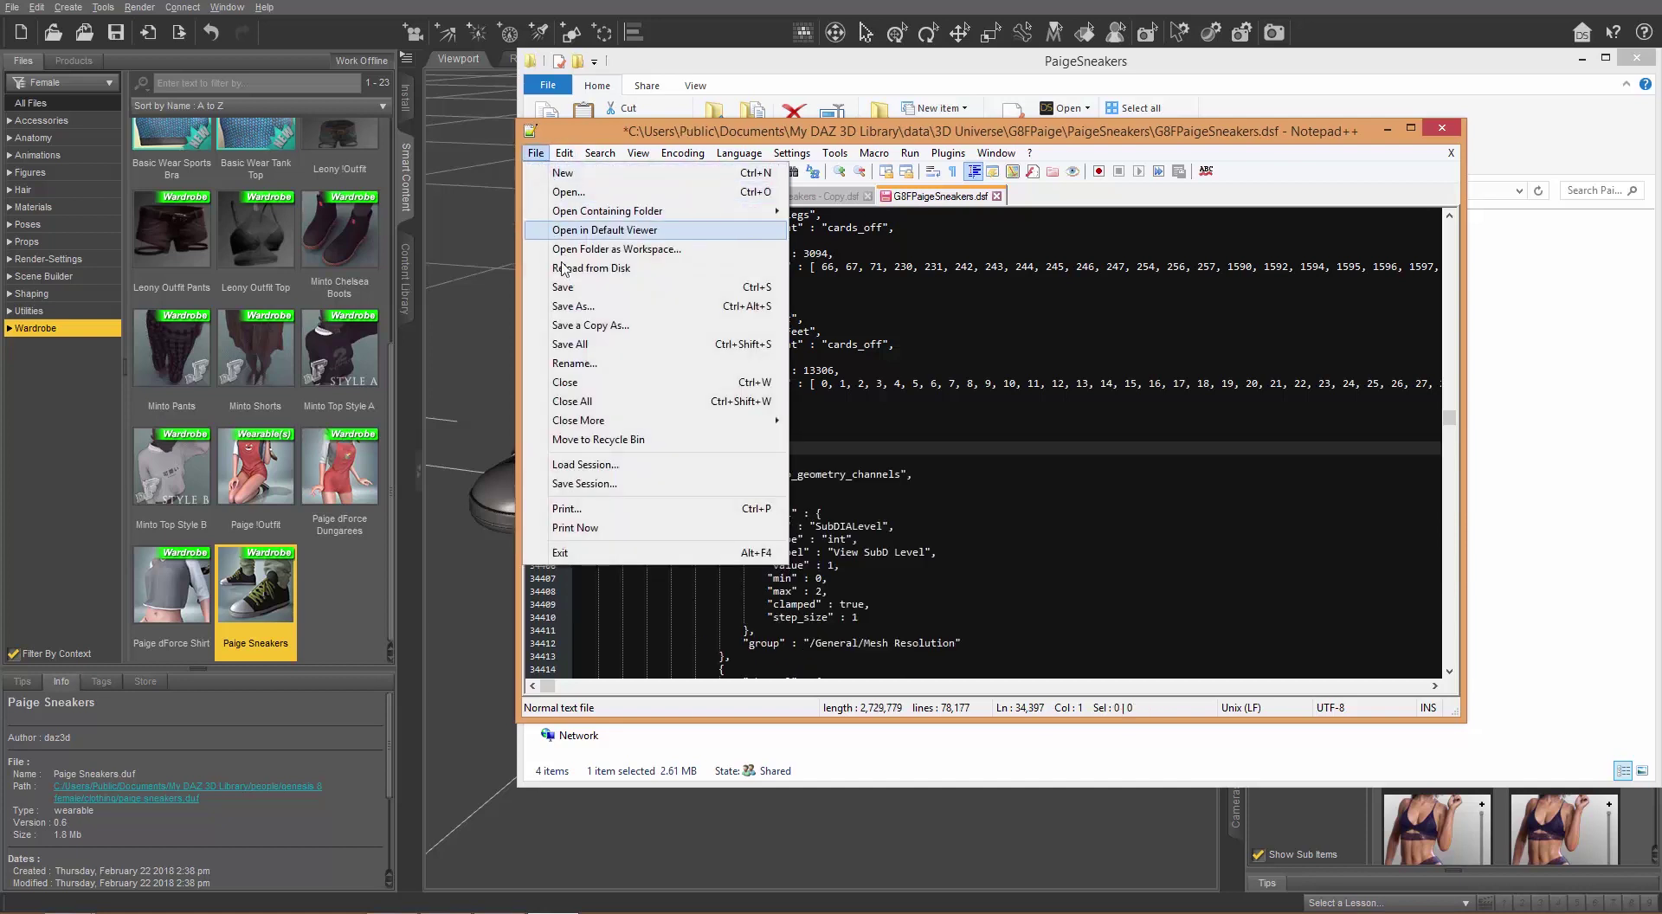
click(569, 289)
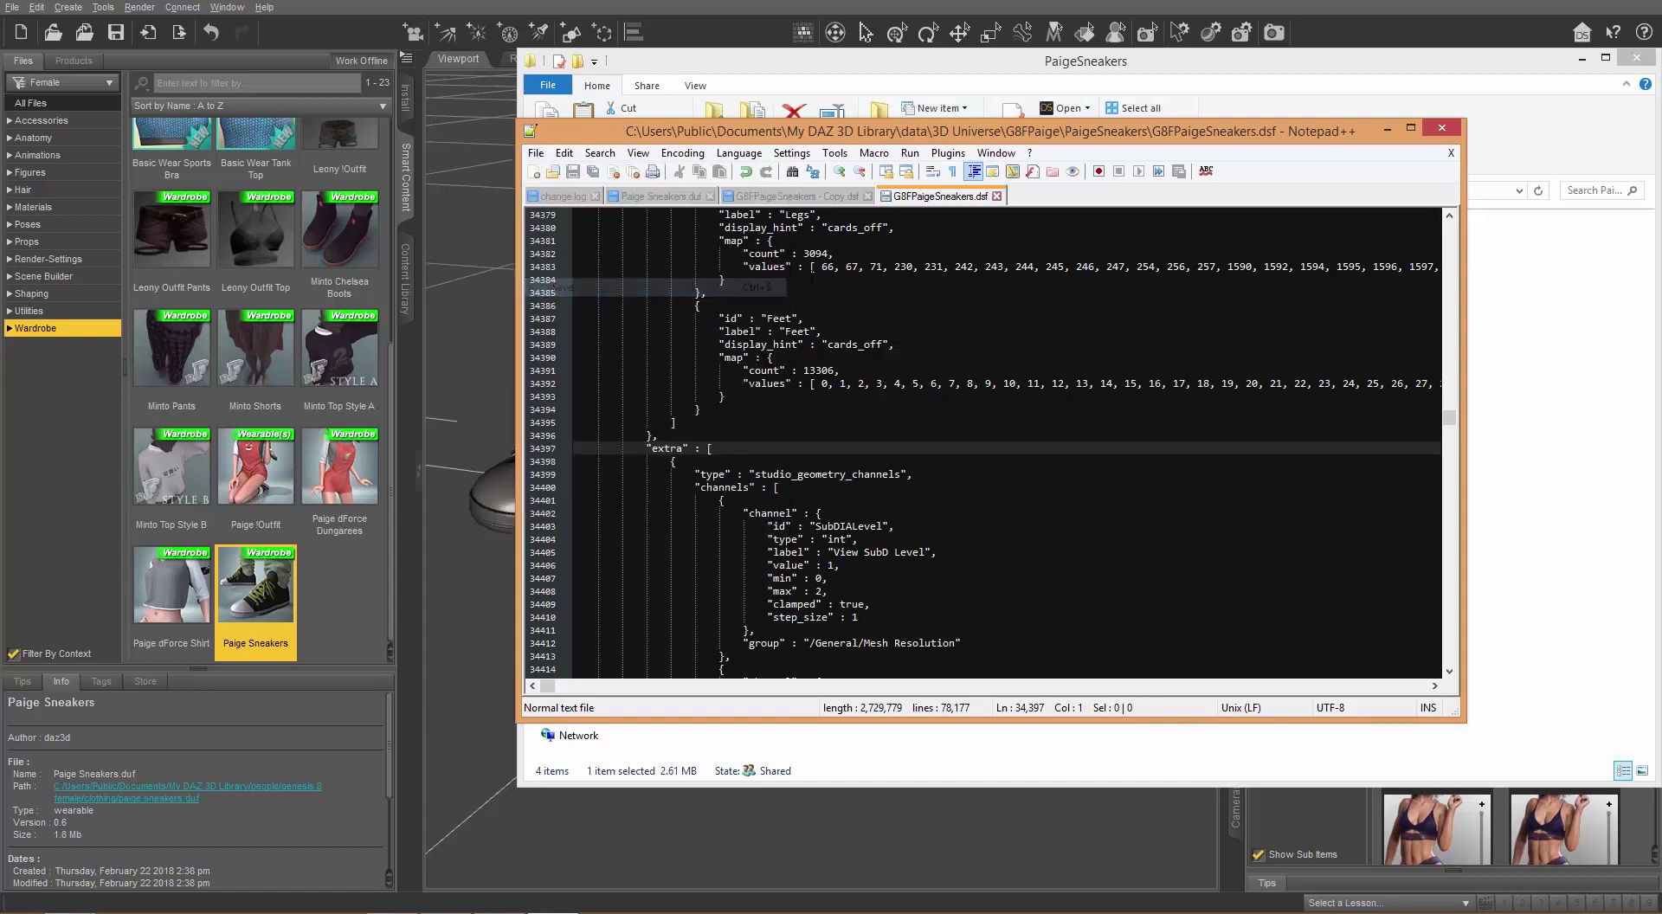
click(1443, 129)
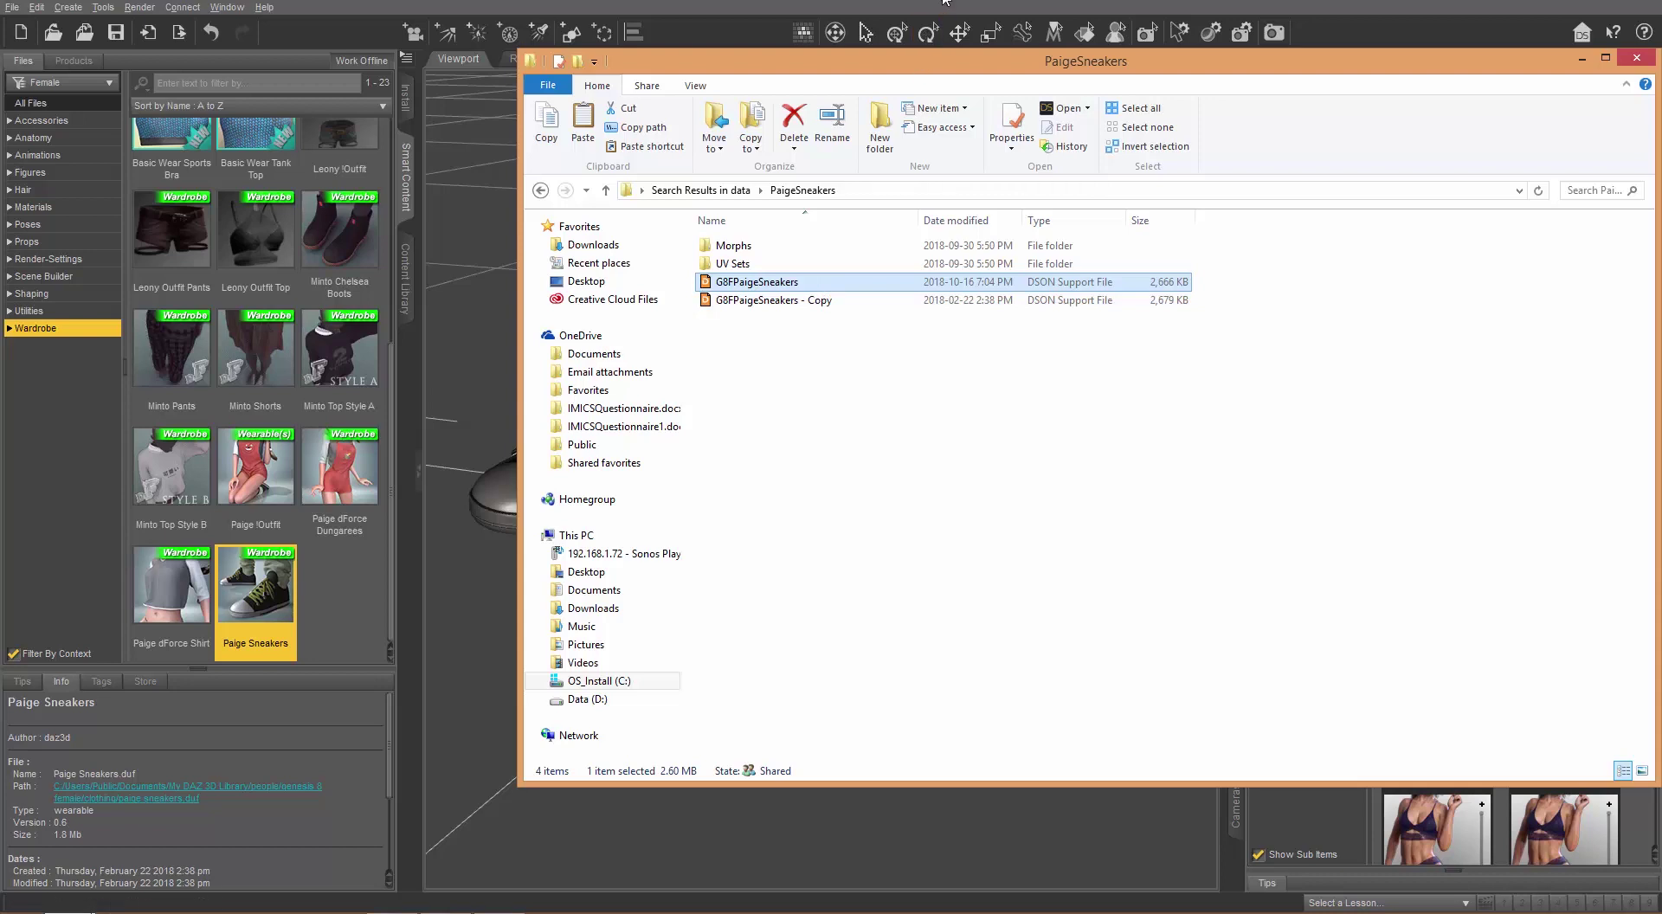
Switch back to DAZ Studio and delete the loaded Paige Sneakers from the scene.
key(alt+Tab)
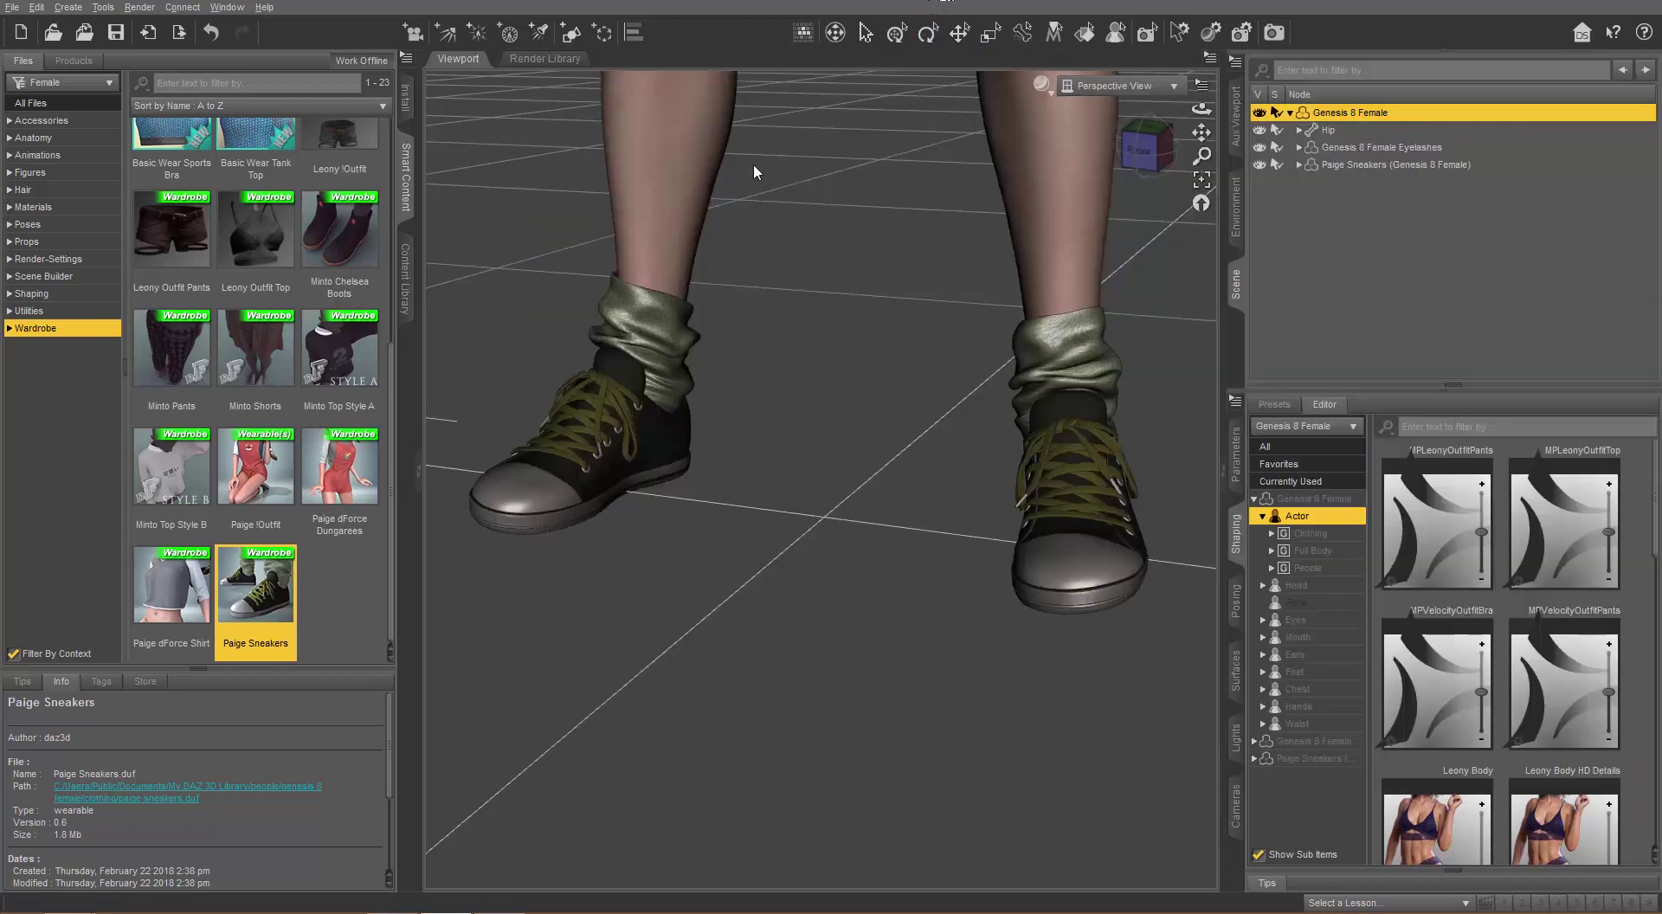
click(1398, 165)
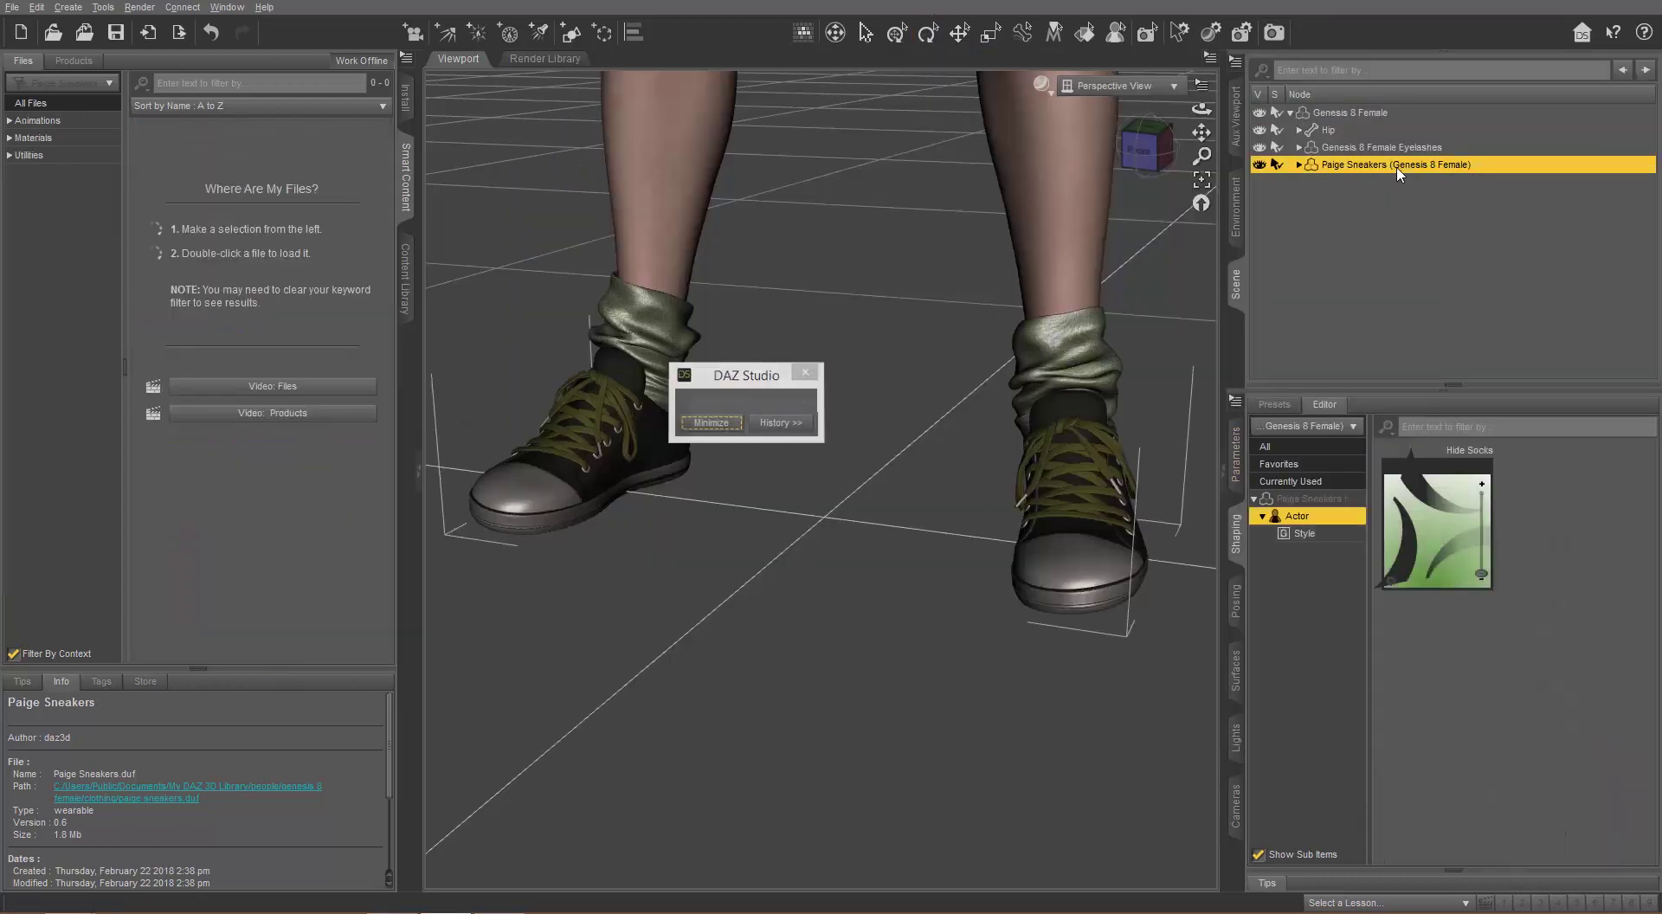
key(Delete)
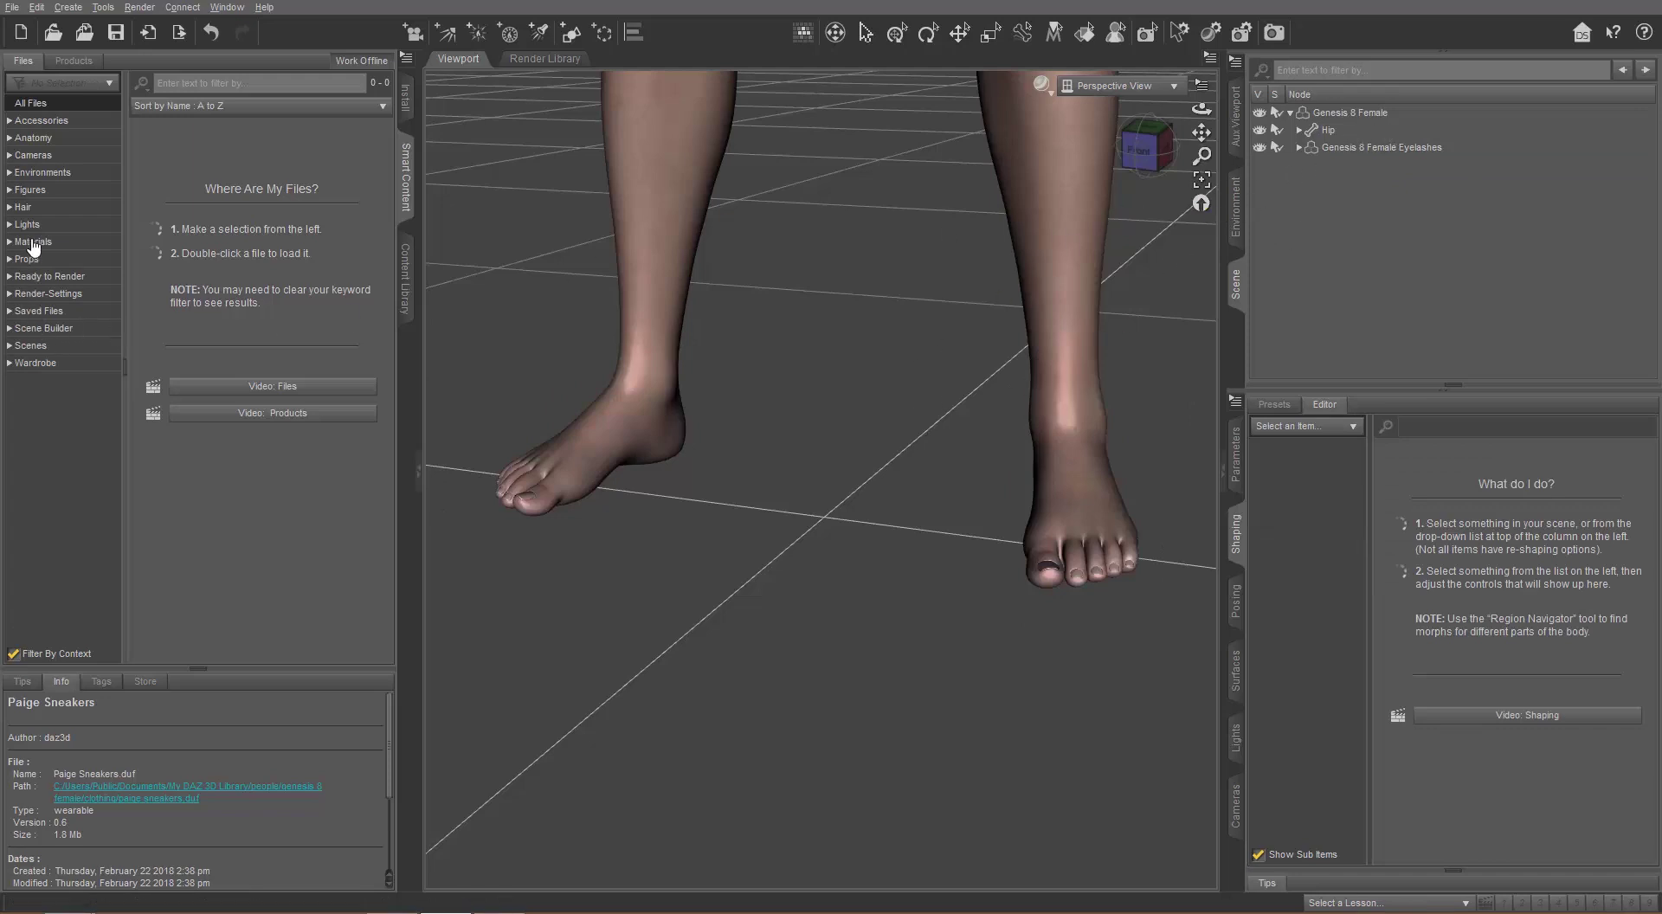
Load the Paige Sneakers from the wardrobe content onto Genesis 8 Female, and briefly hide them to inspect the feet before showing them again.
click(34, 362)
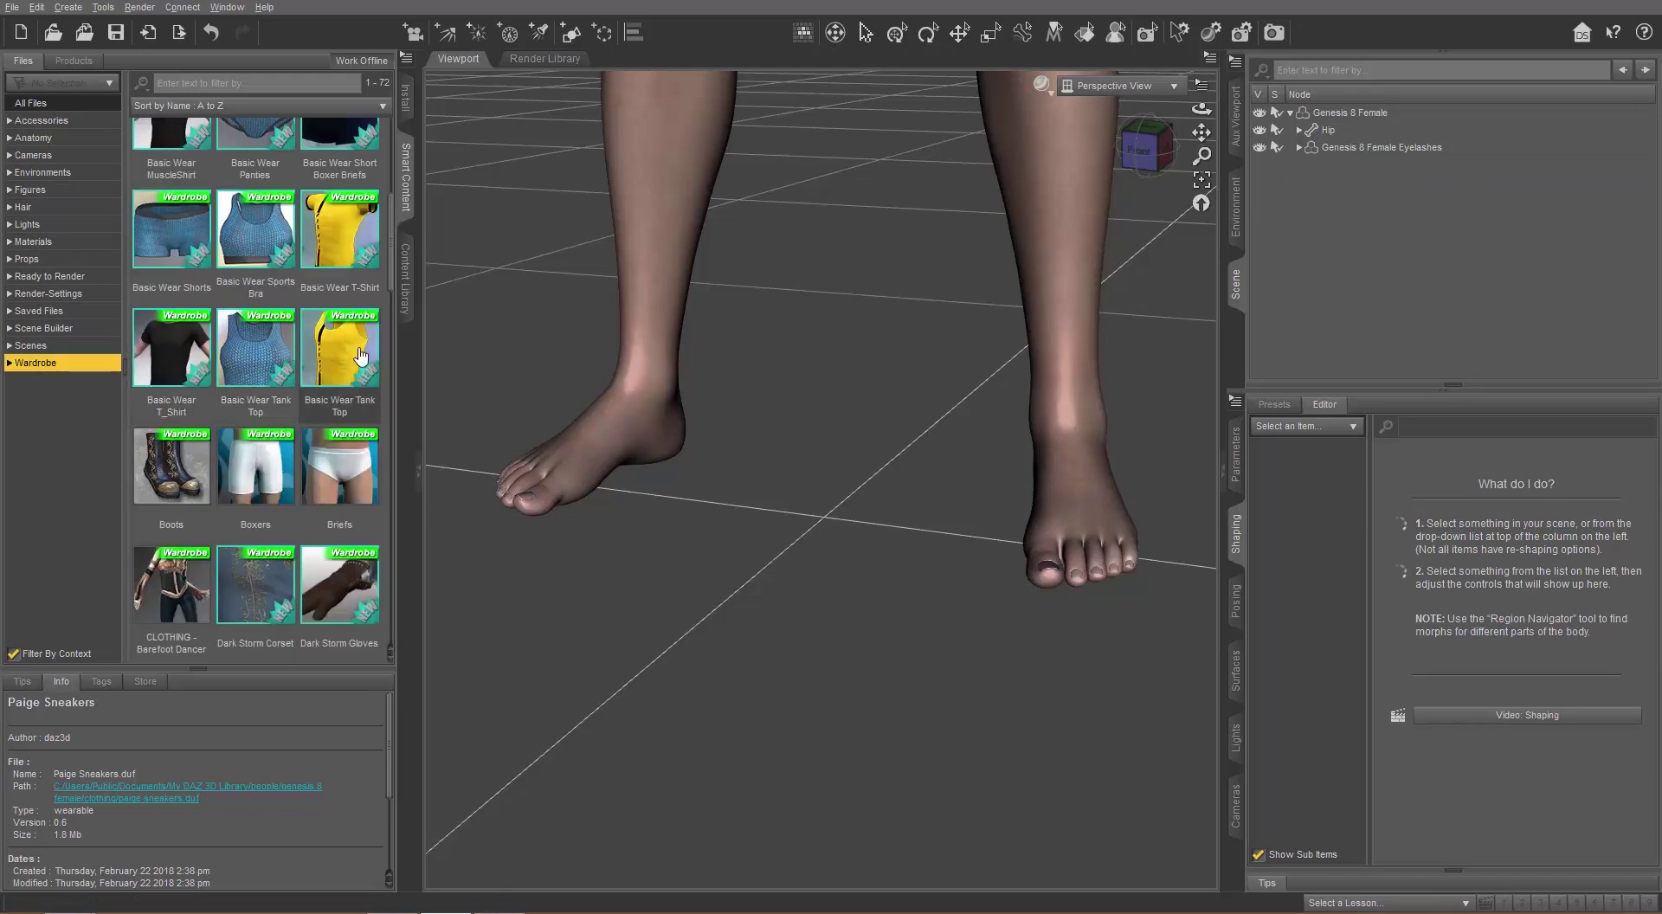
drag(394, 261, 396, 637)
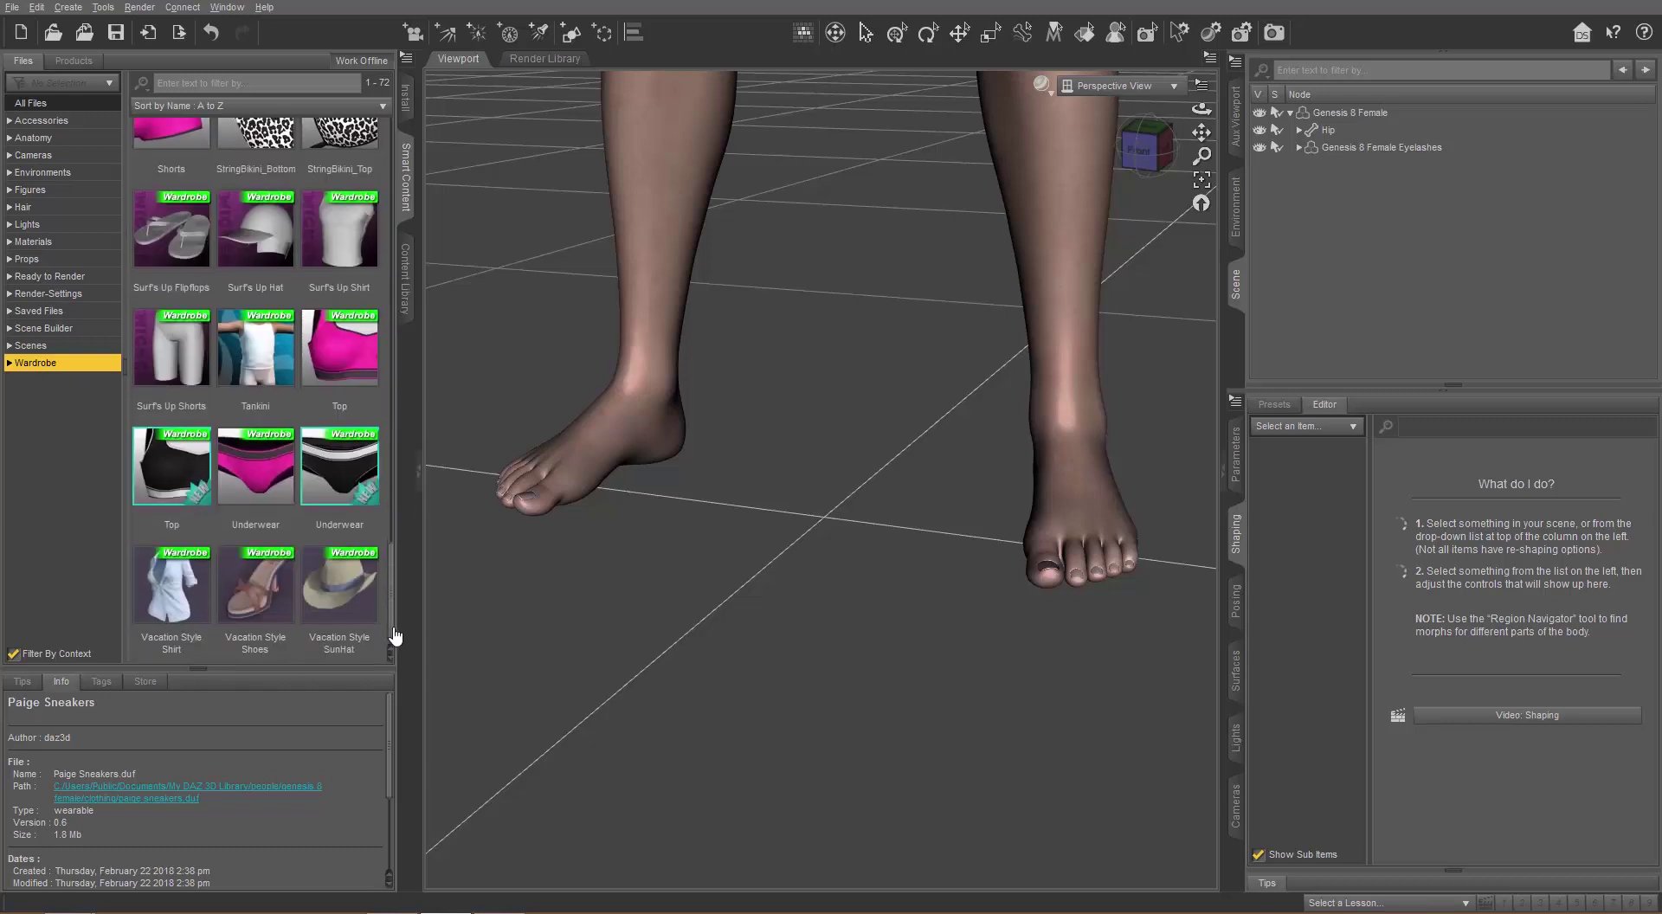
click(1347, 111)
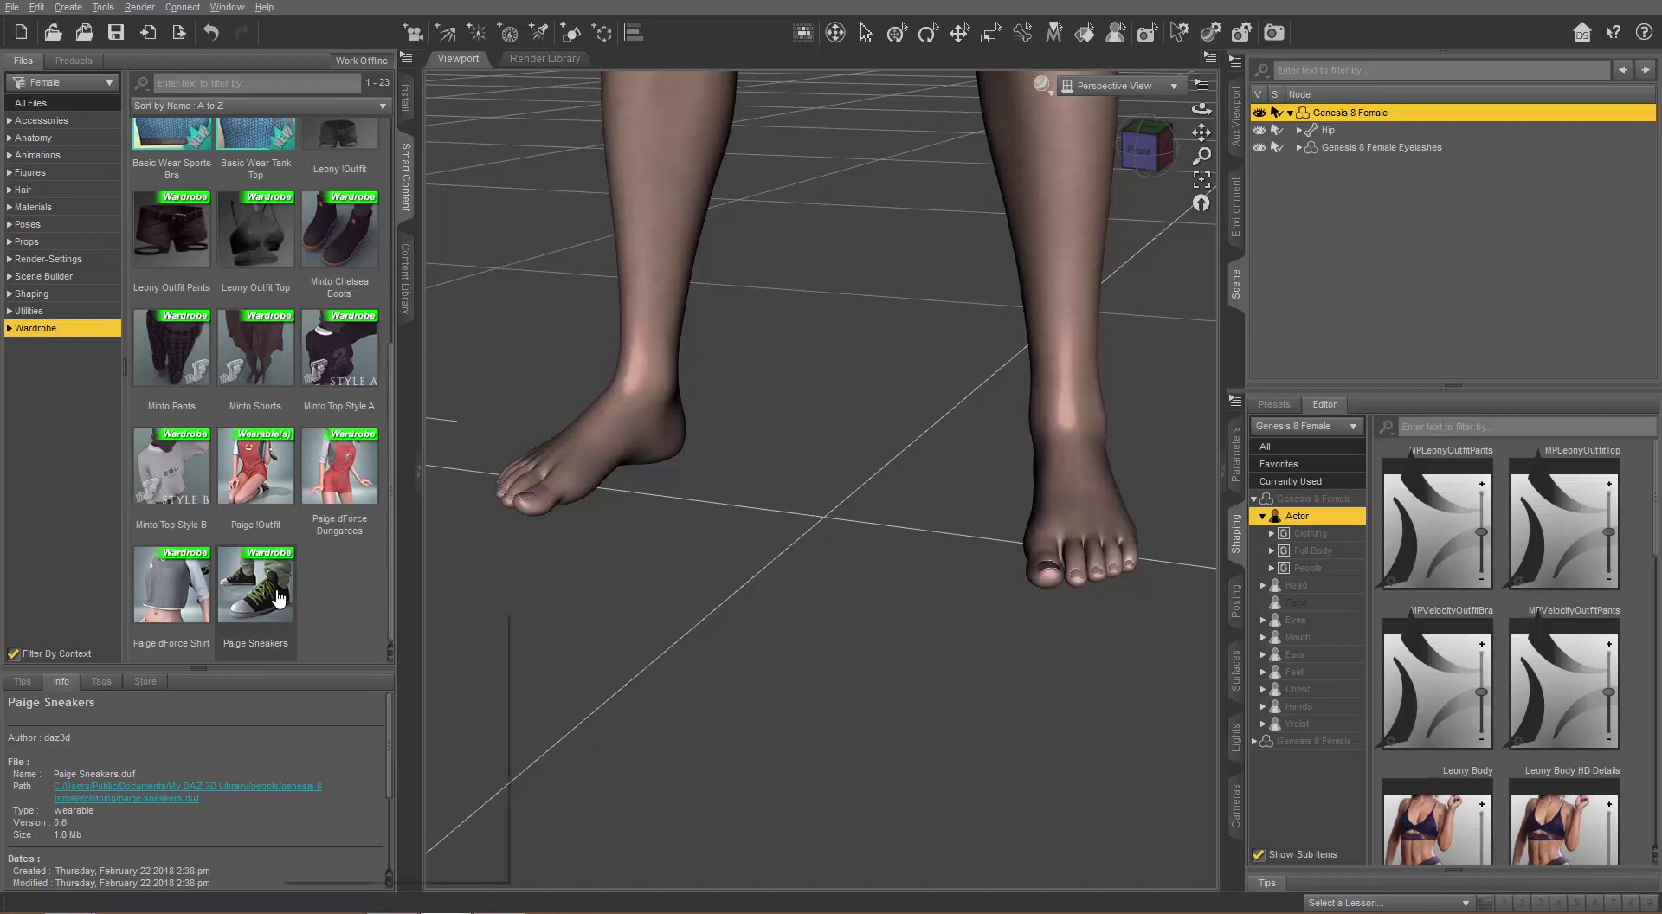
double_click(279, 596)
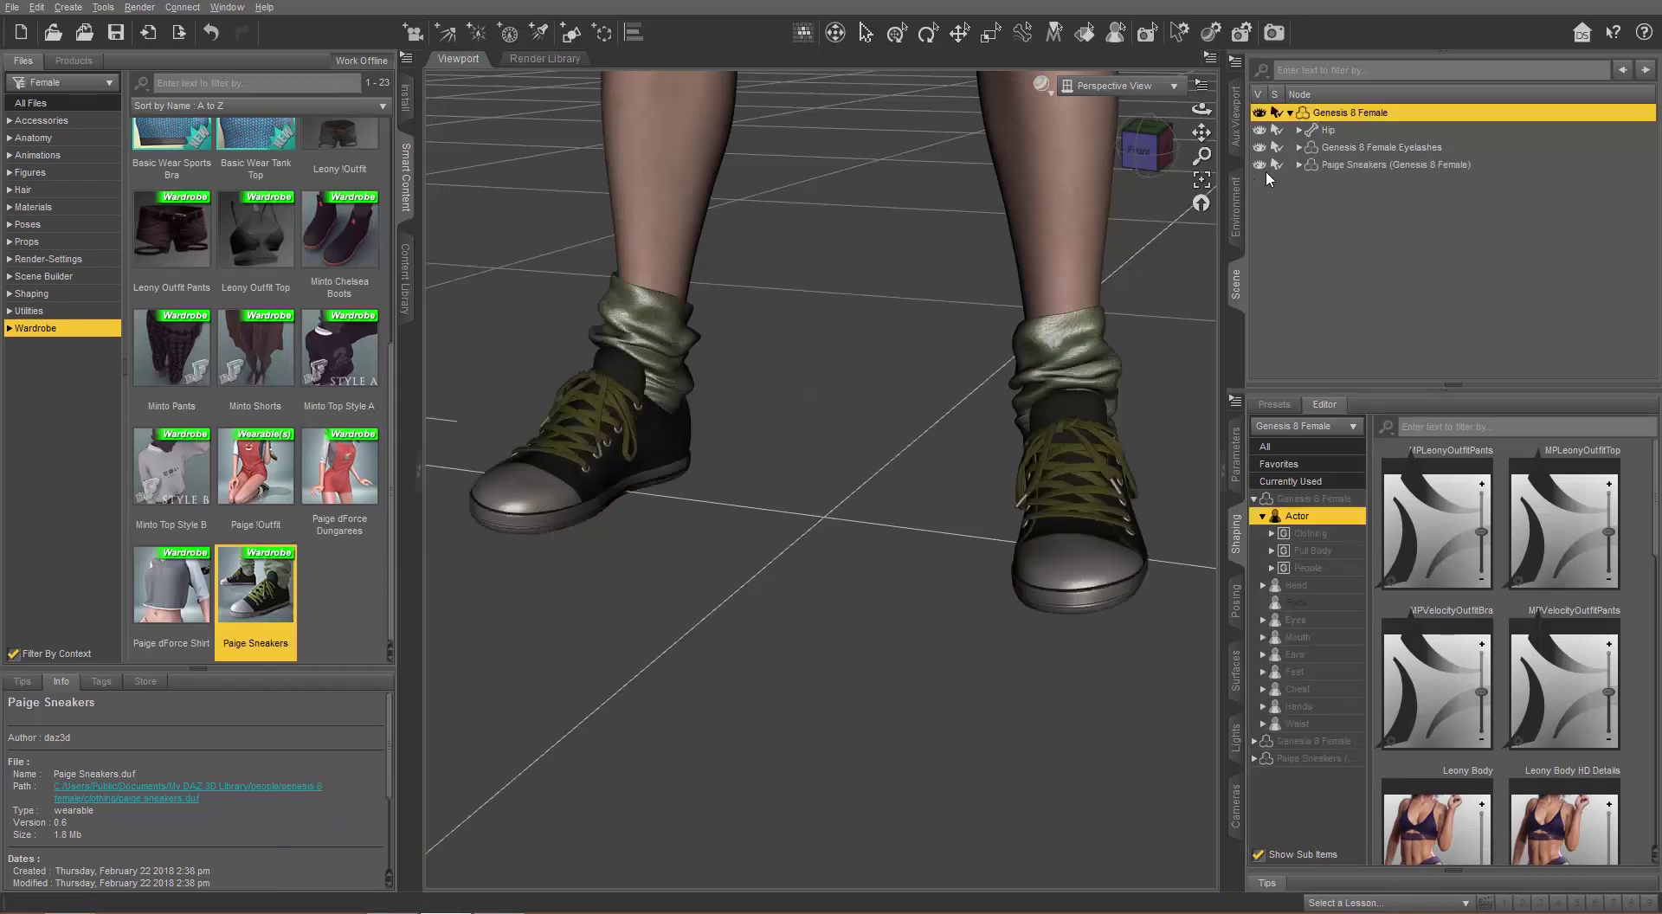
click(1260, 165)
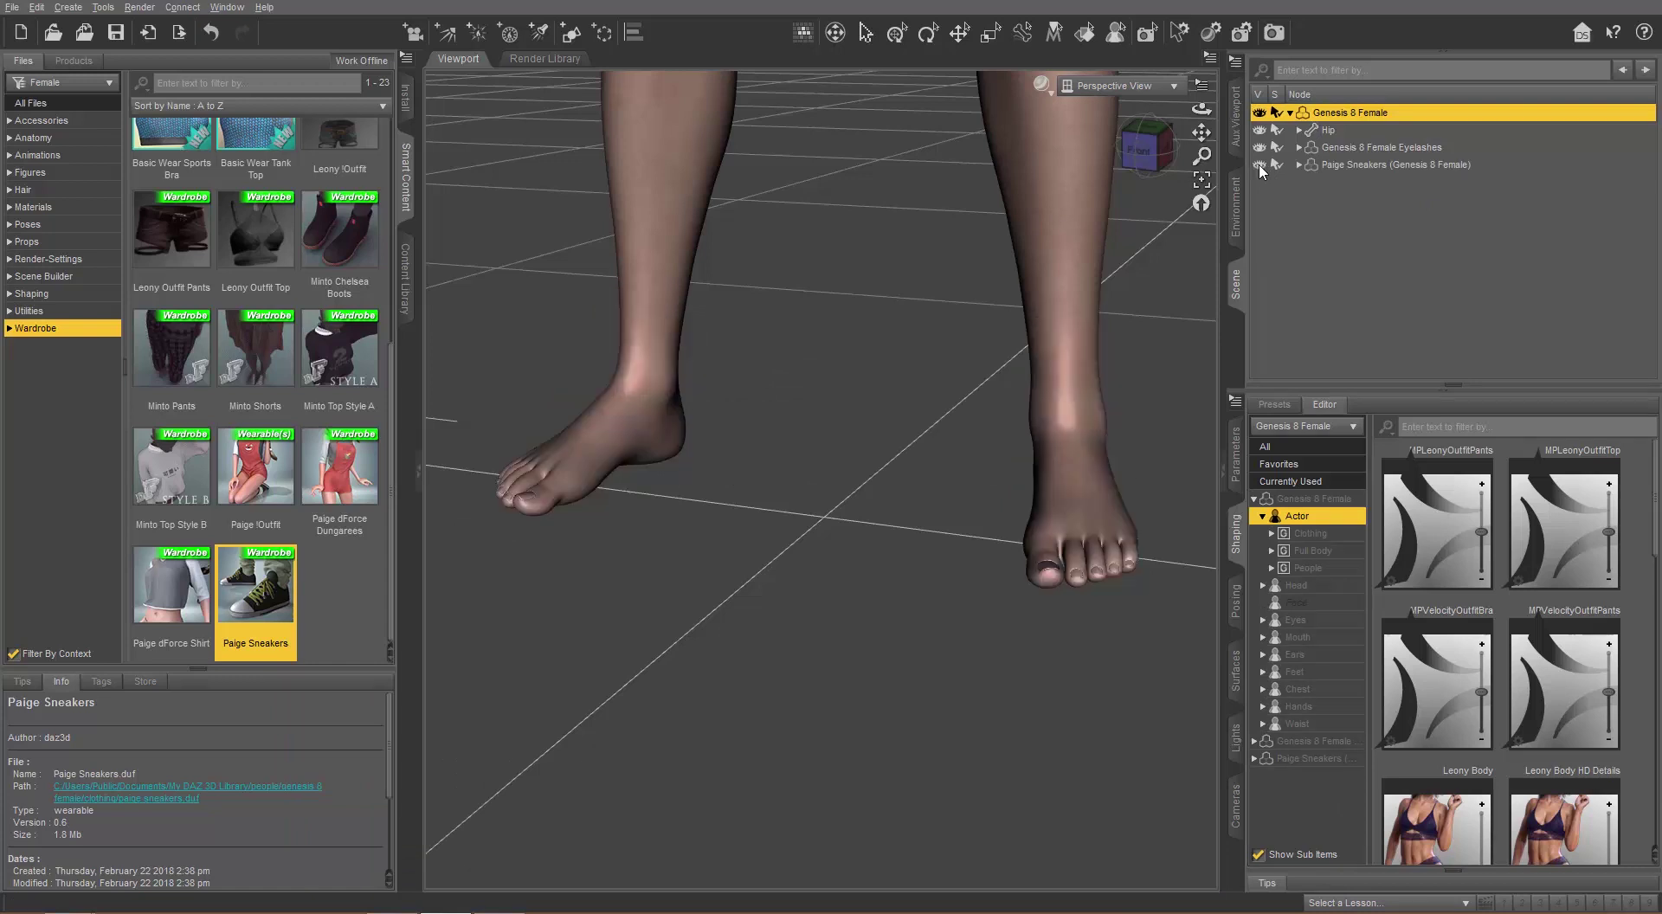
click(1260, 165)
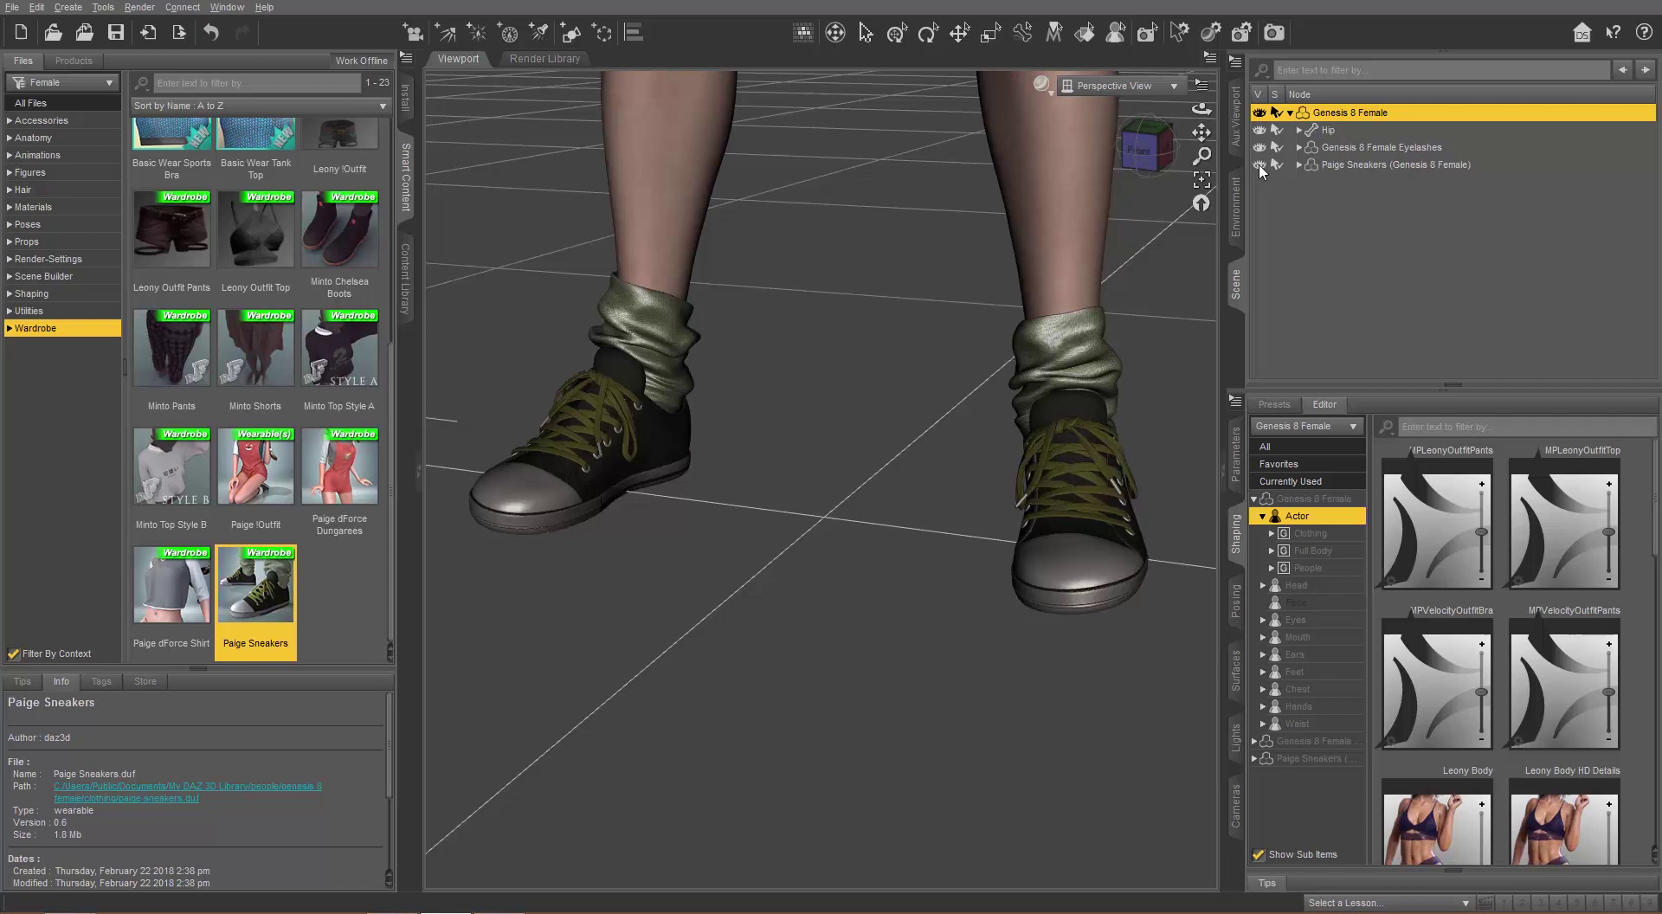
In the PaigeSneakers folder in File Explorer, delete the edited G8FPaigeSneakers file and rename the backup copy to G8FPaigeSneakers.
key(alt+Tab)
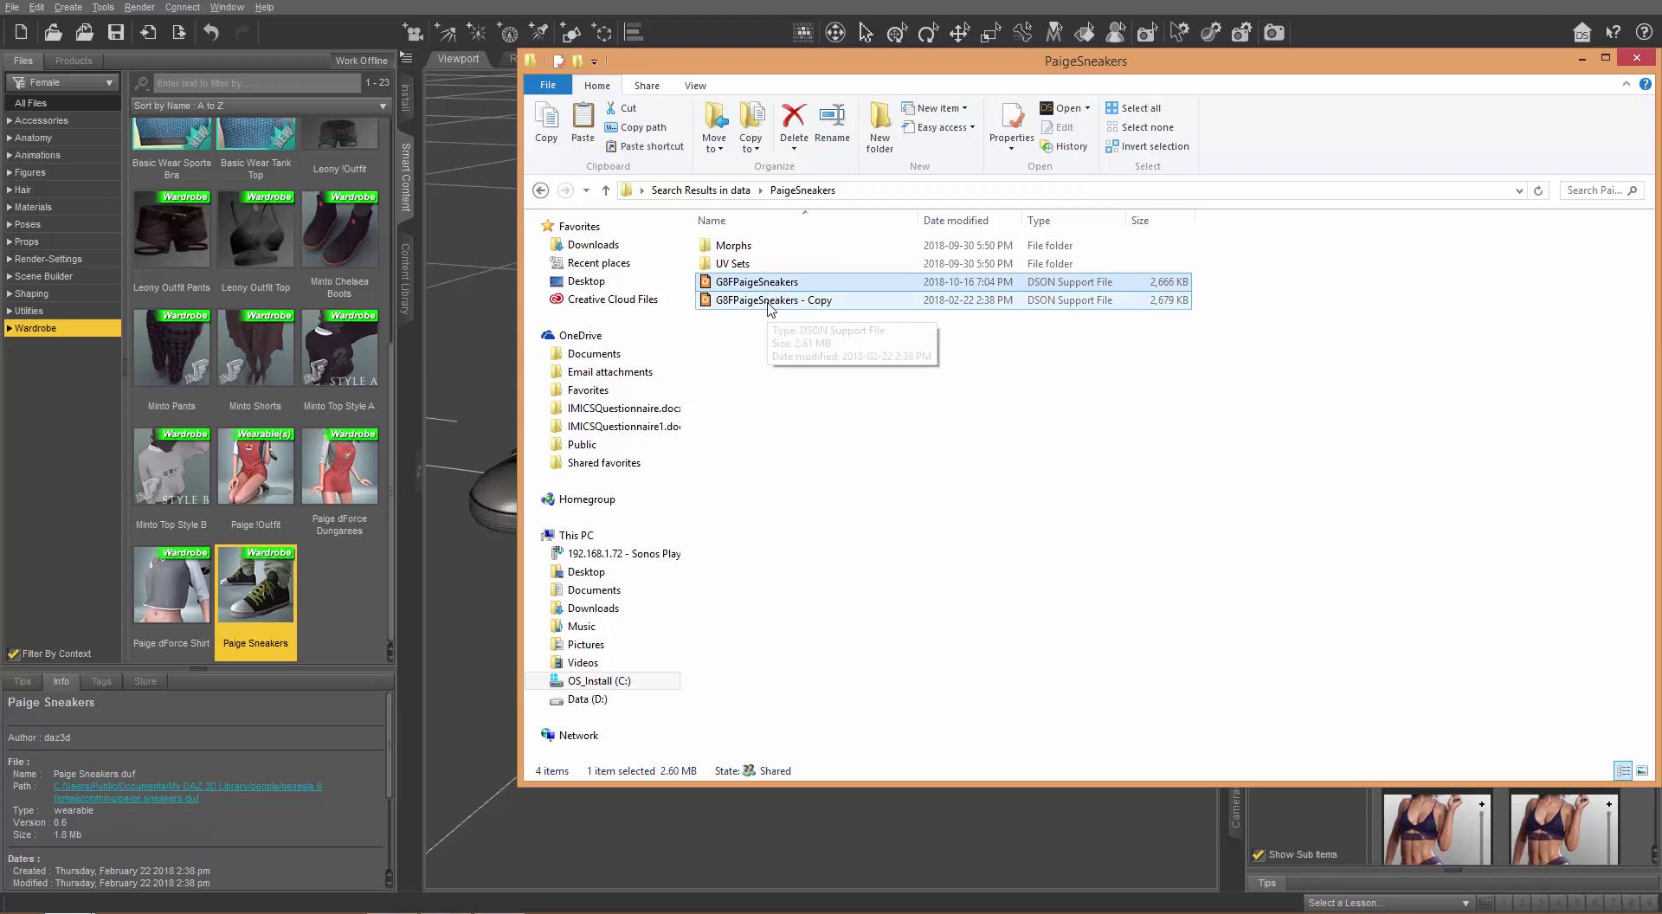
key(Delete)
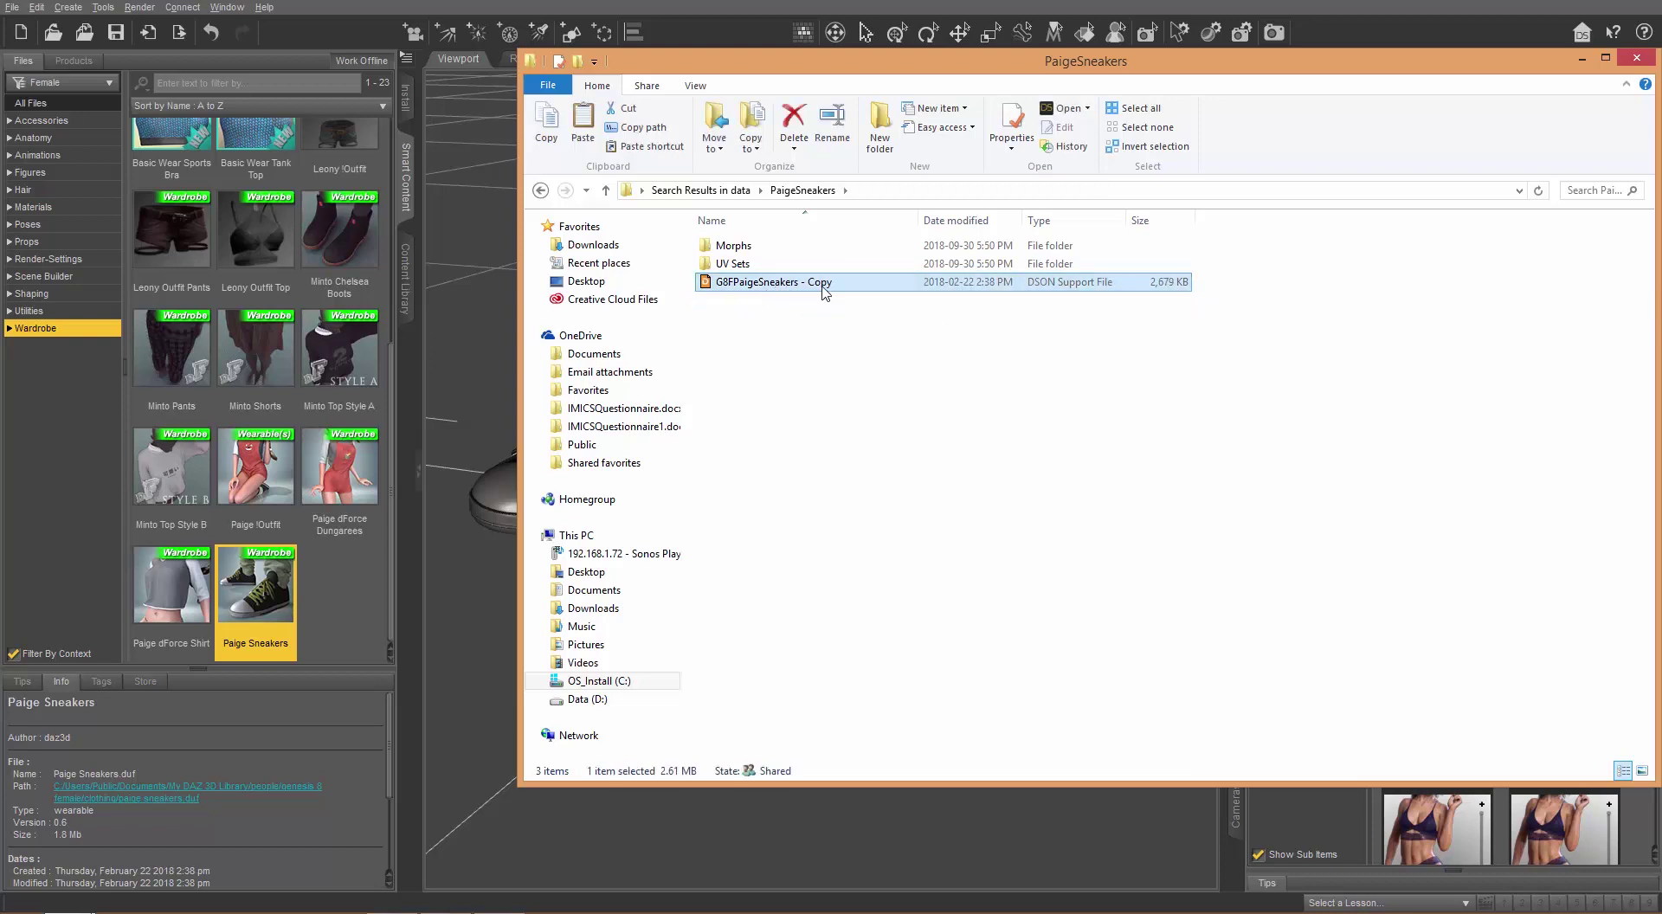
click(824, 289)
click(841, 284)
key(BackSpace)
key(BackSpace)
key(BackSpace)
key(BackSpace)
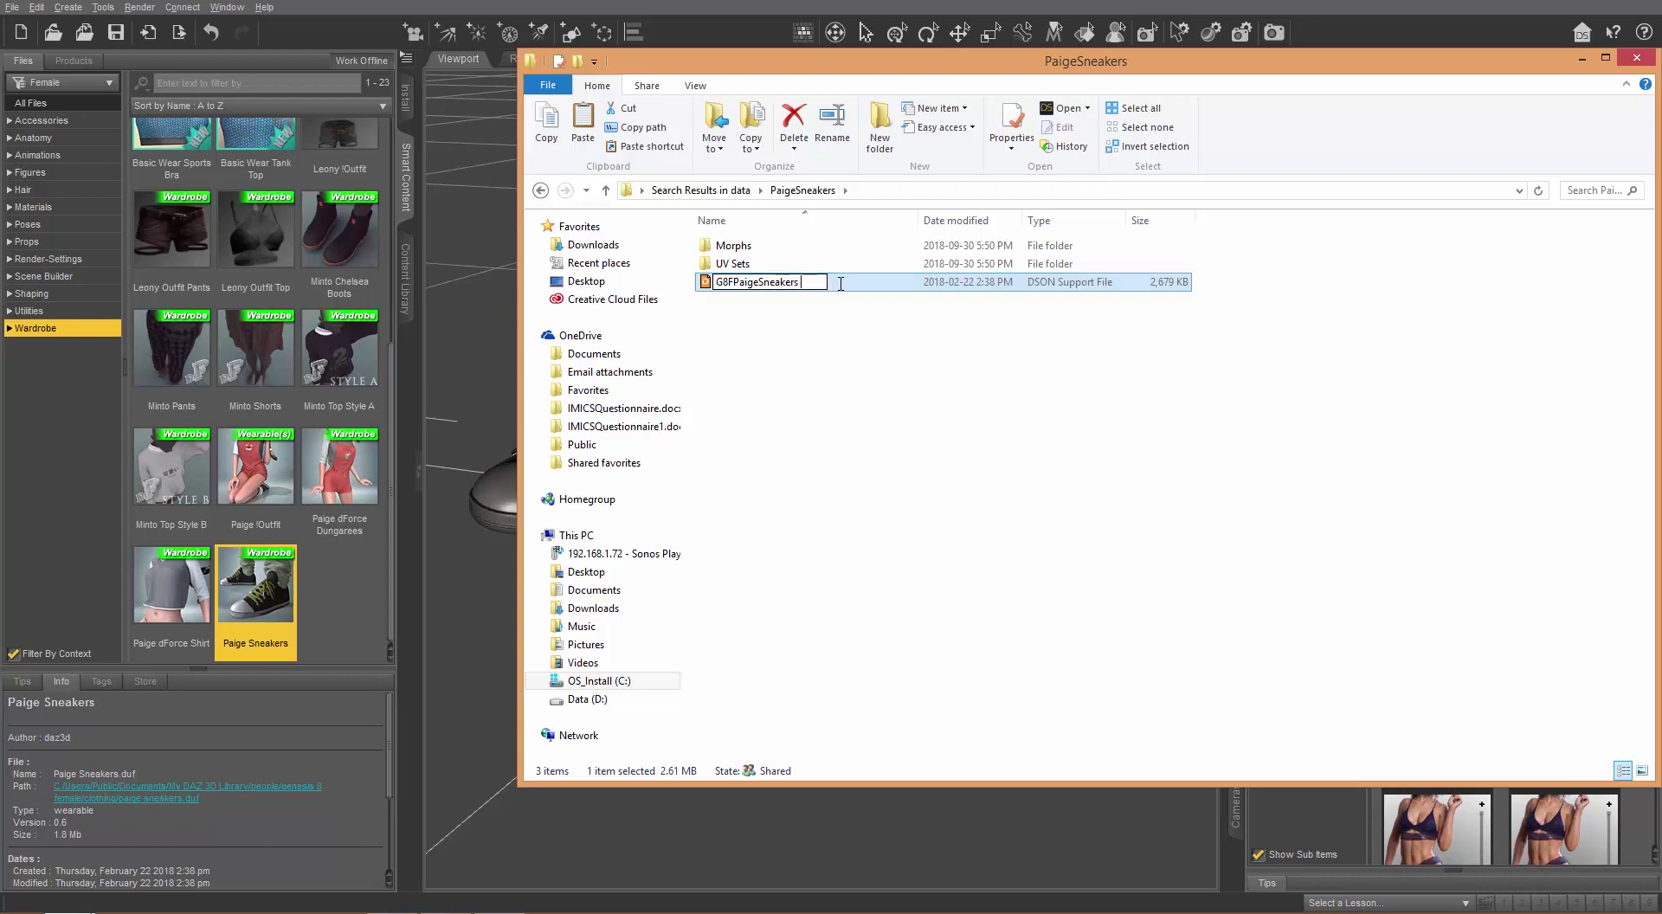
key(Return)
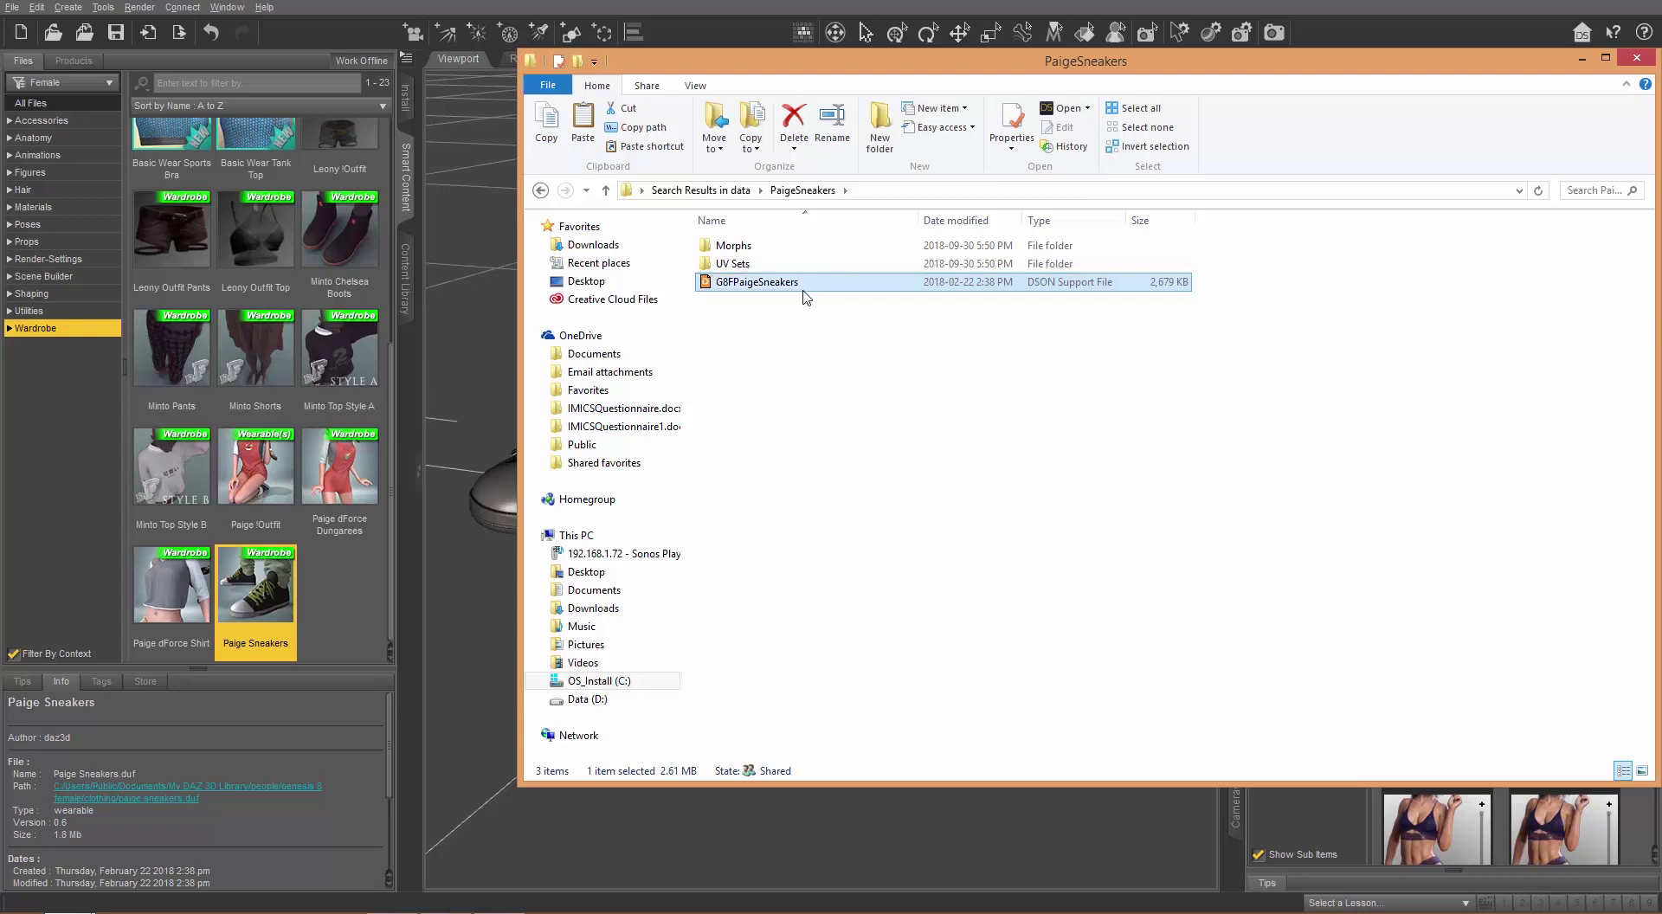
Return to DAZ Studio and activate the Geometry Editor with Marquee Selection for the Genesis 3 Female figure.
click(970, 2)
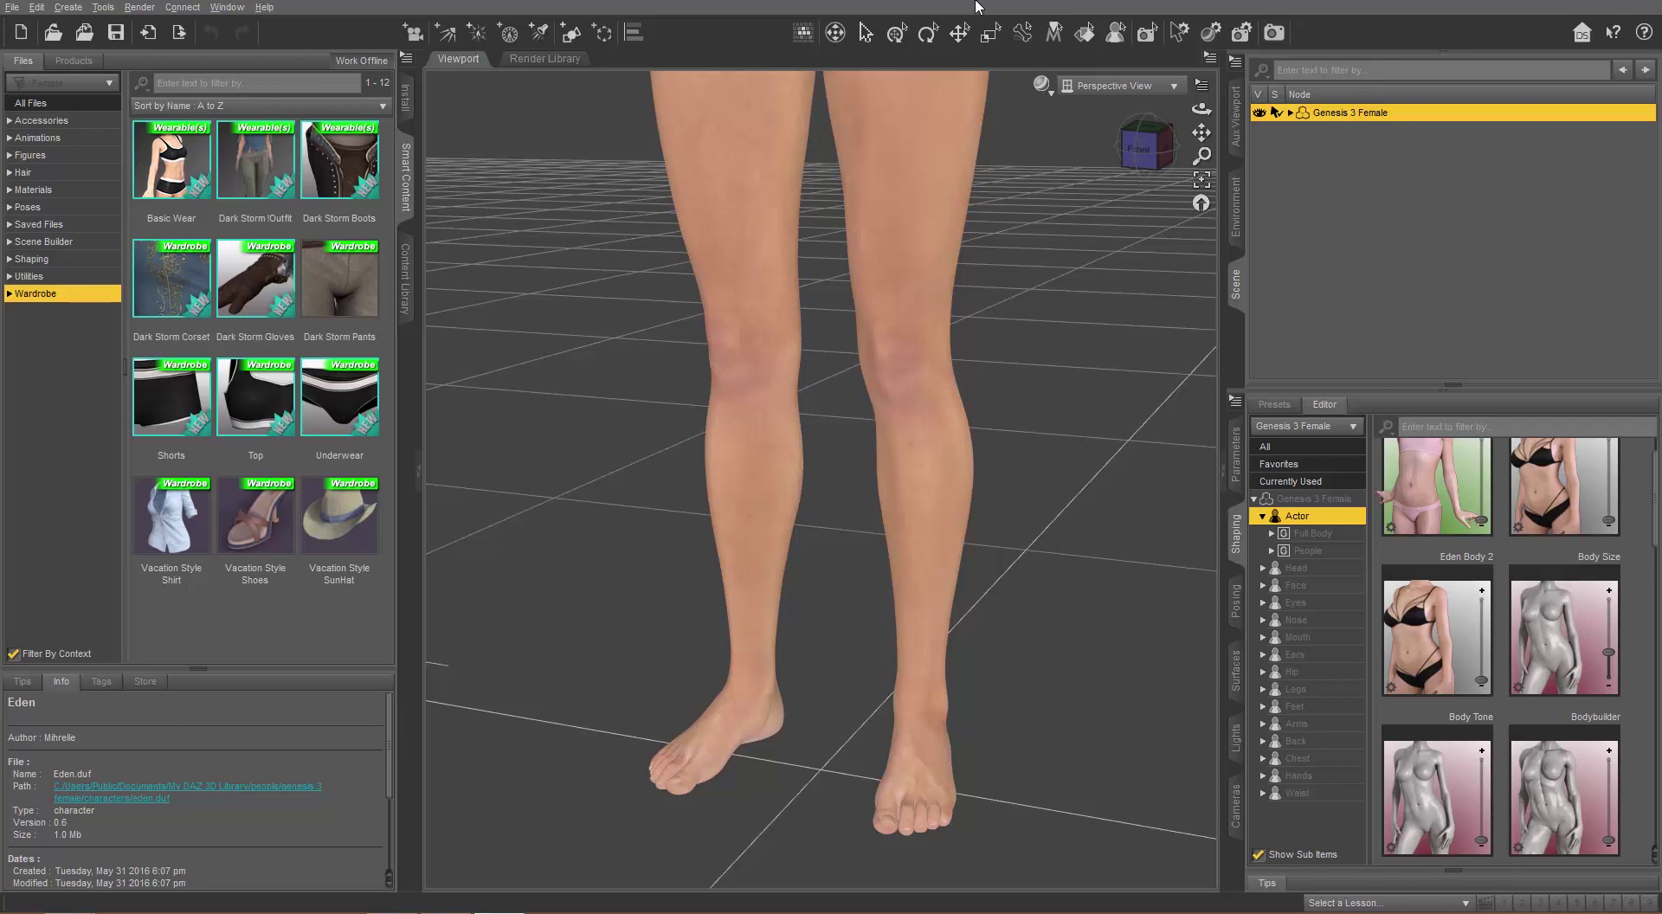
click(104, 7)
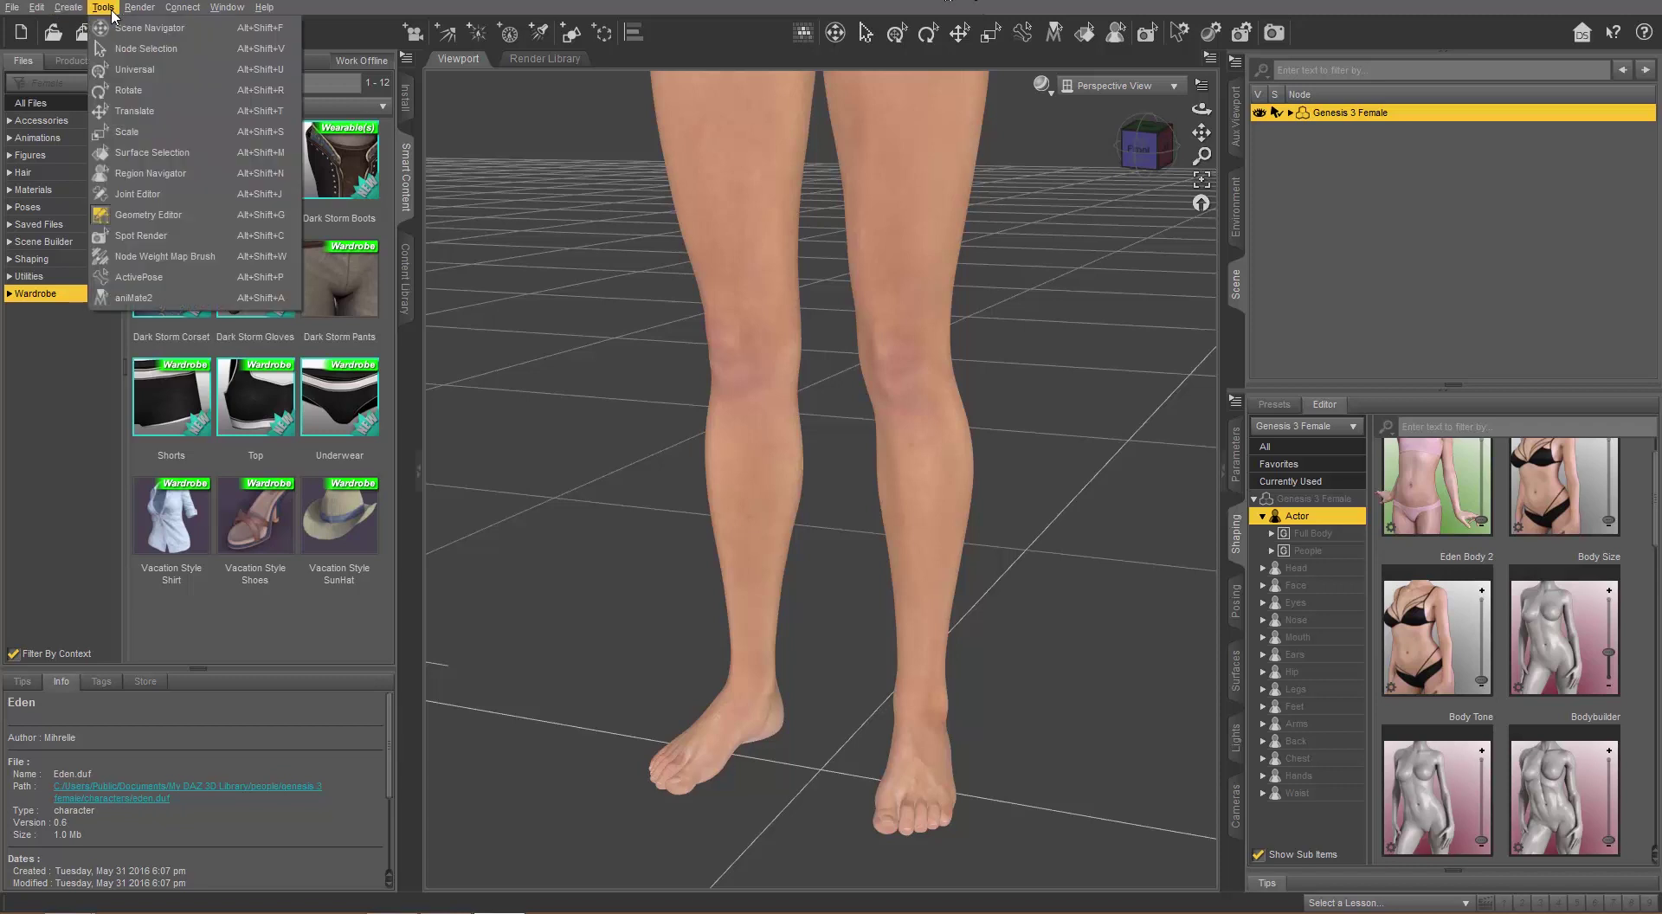
click(160, 215)
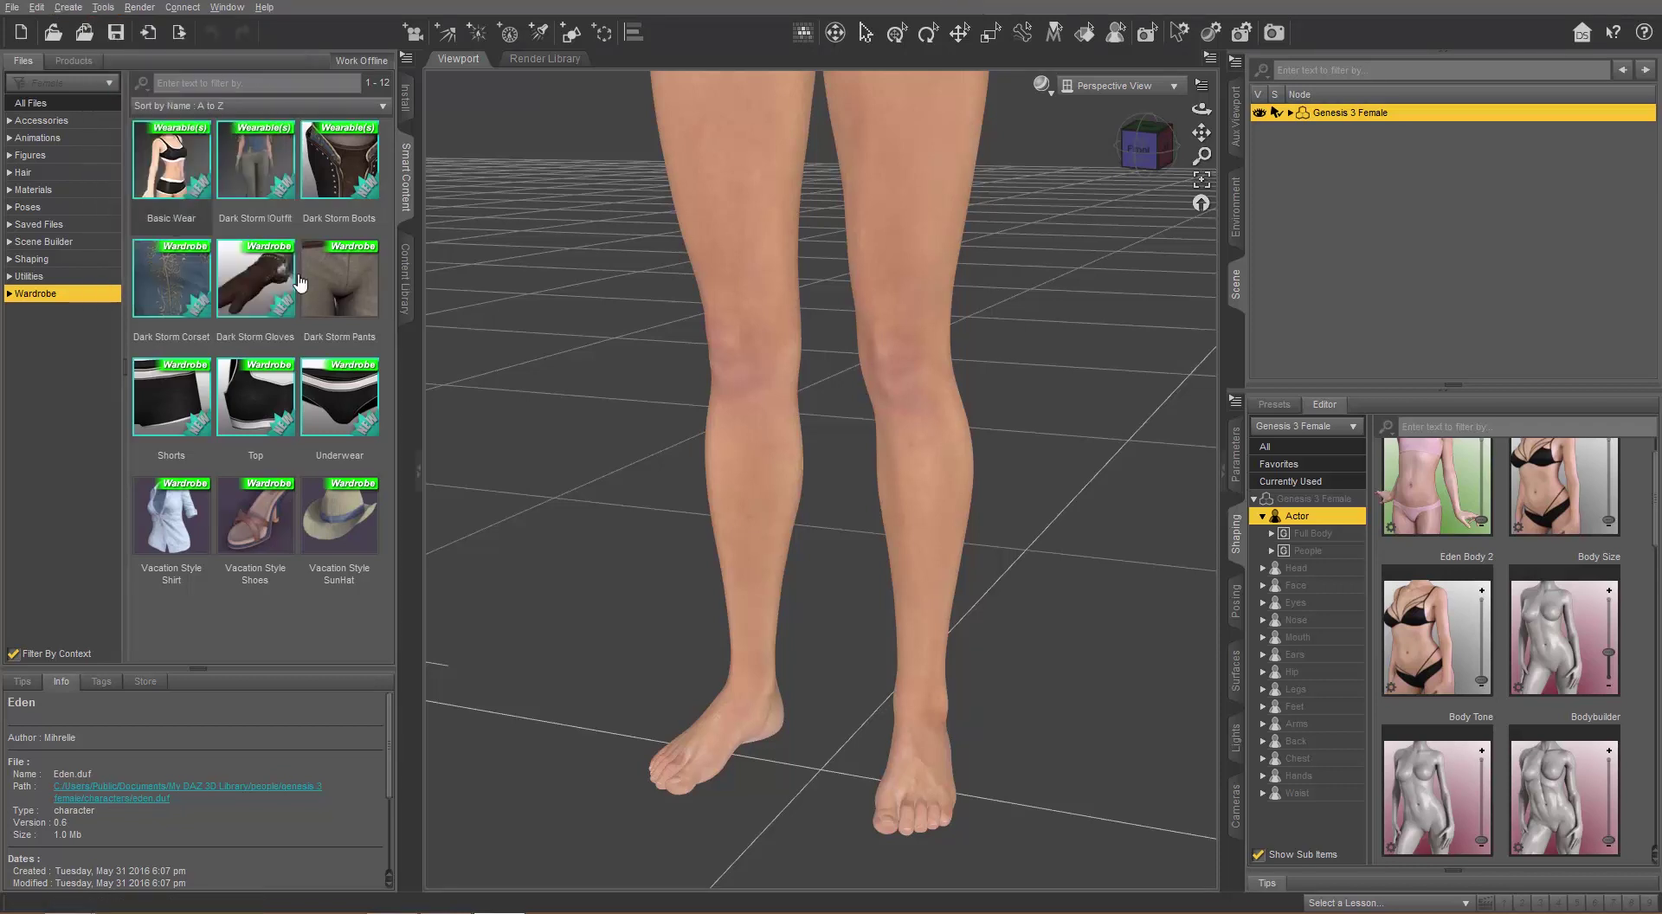
right_click(535, 287)
mouse_move(571, 294)
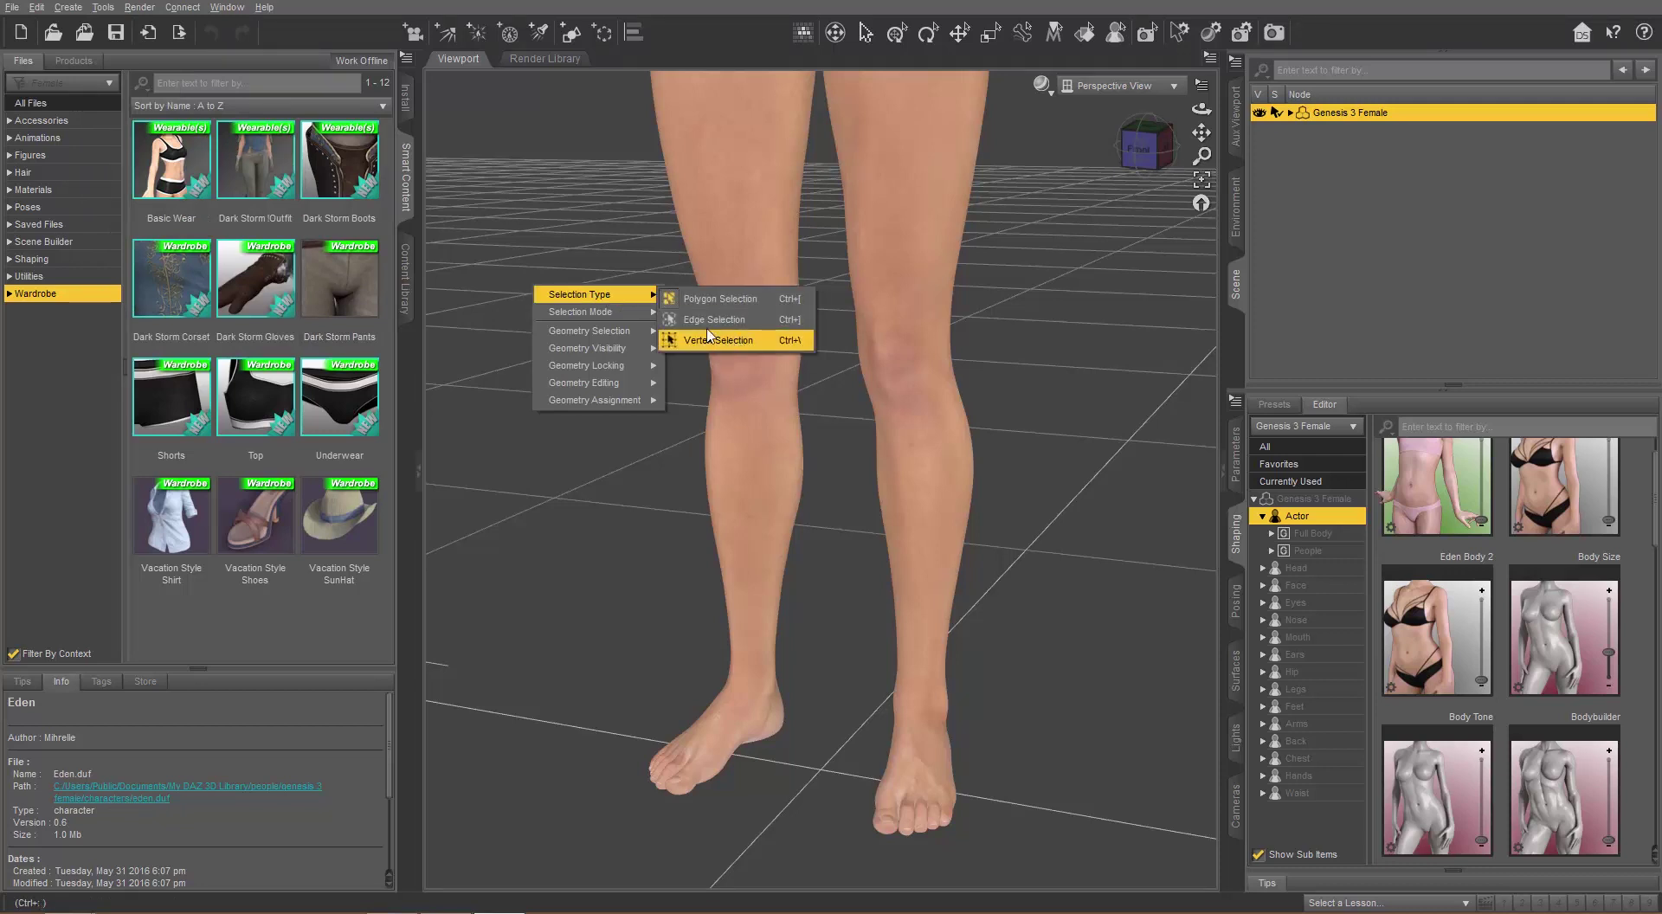
mouse_move(644, 314)
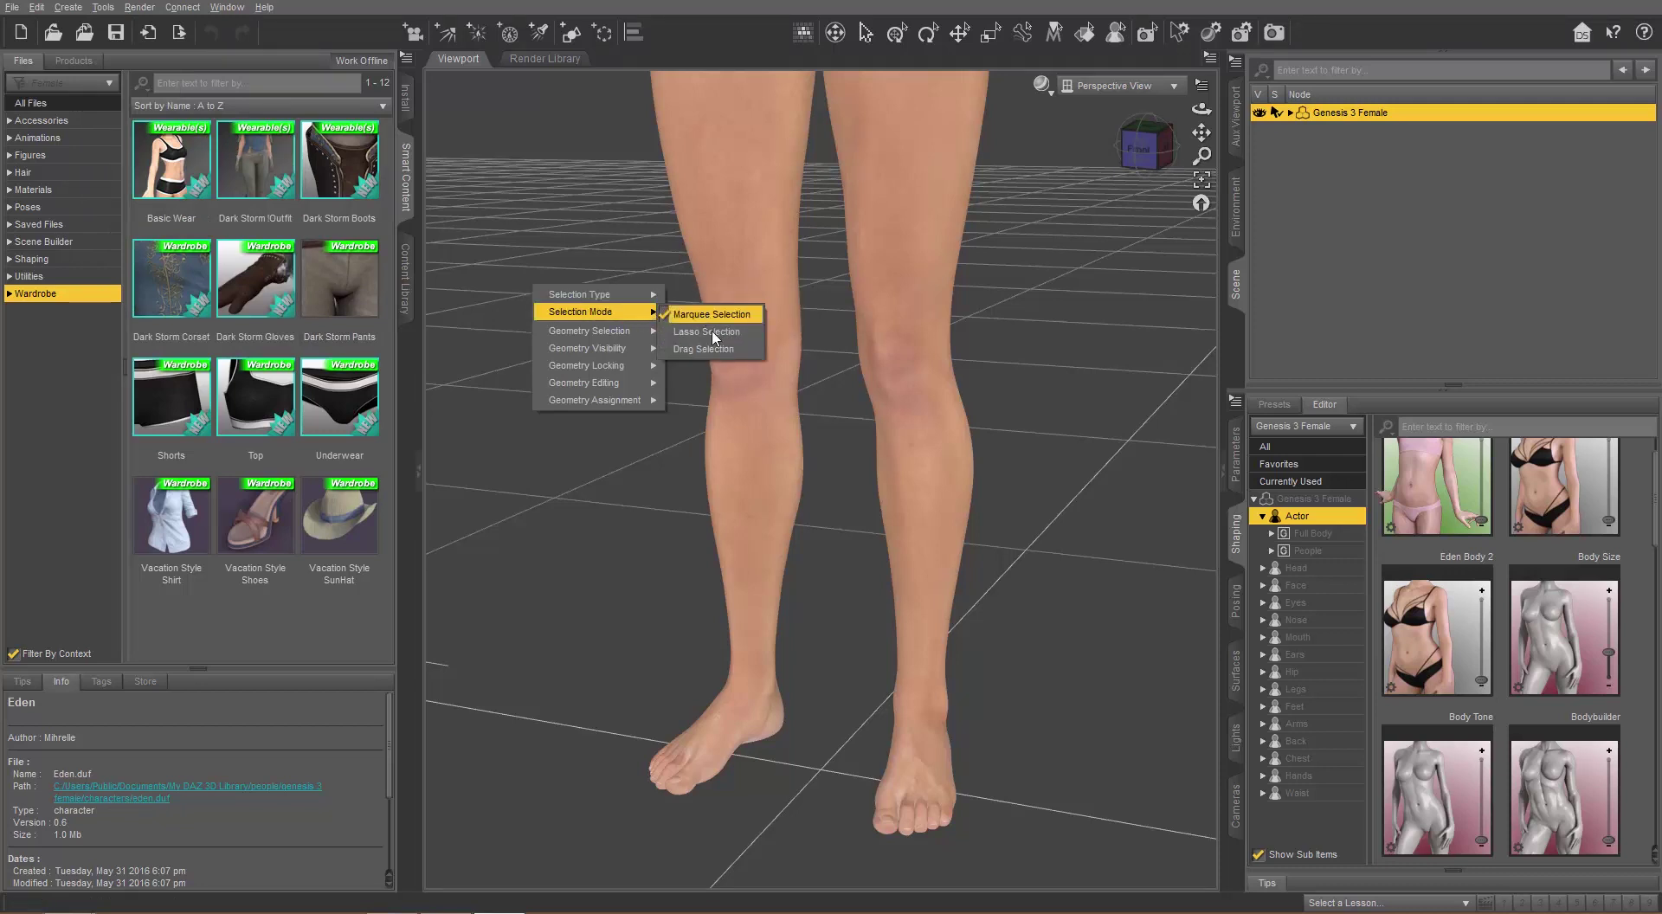
click(708, 318)
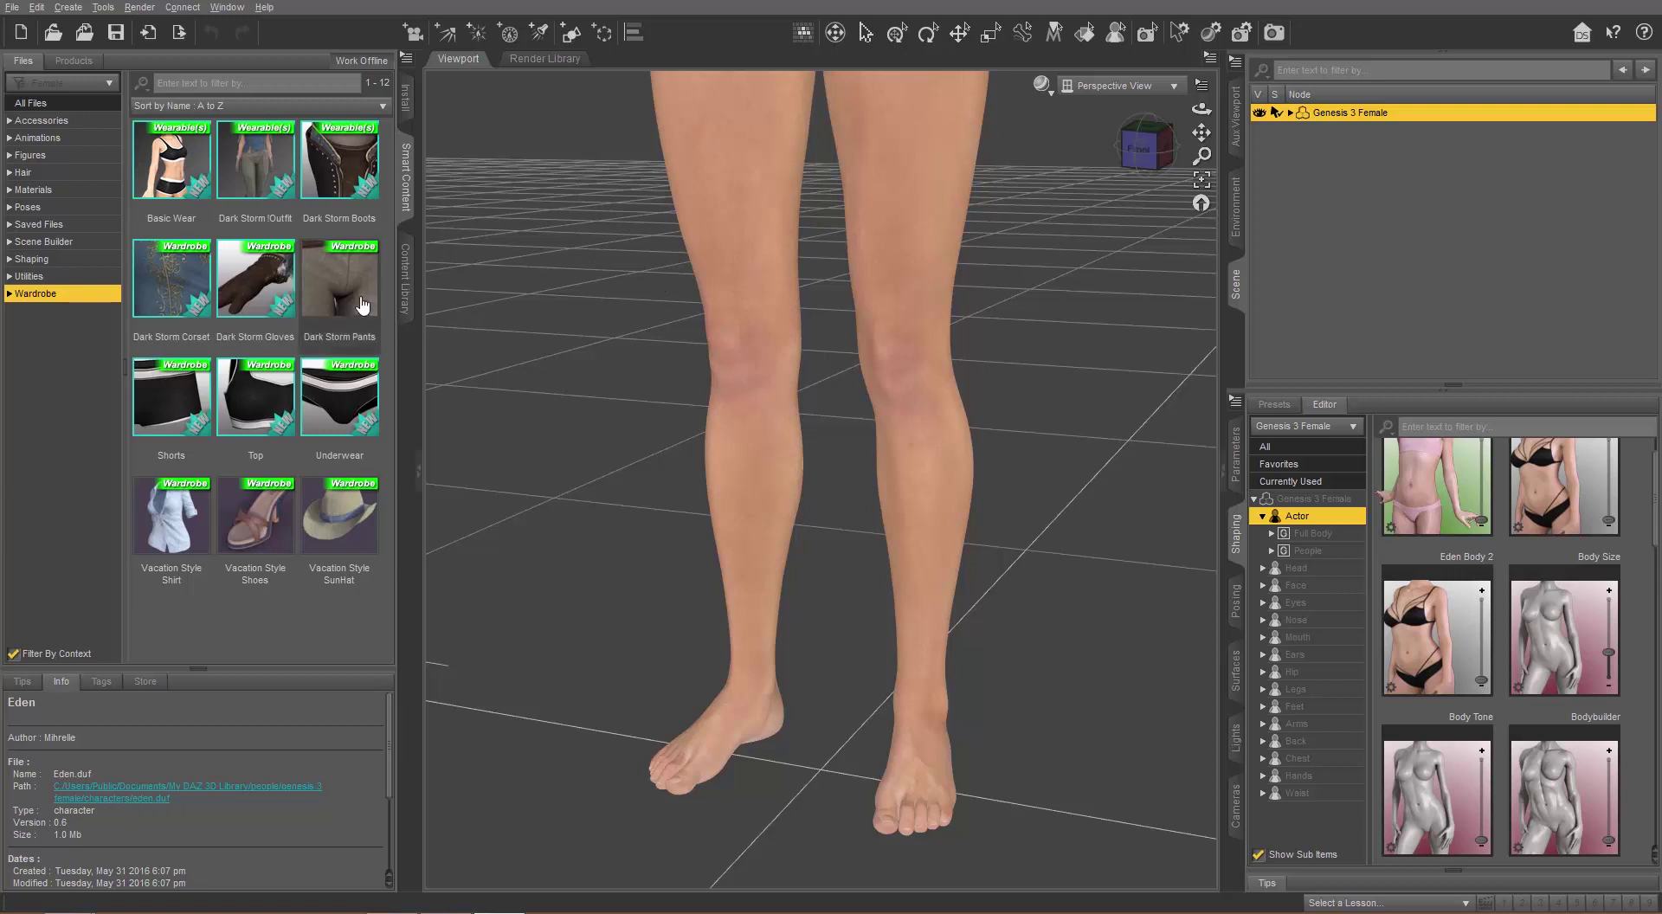
Load the Dark Storm Pants onto Genesis 3 Female and hide them in the scene to expose the legs.
click(344, 291)
double_click(345, 291)
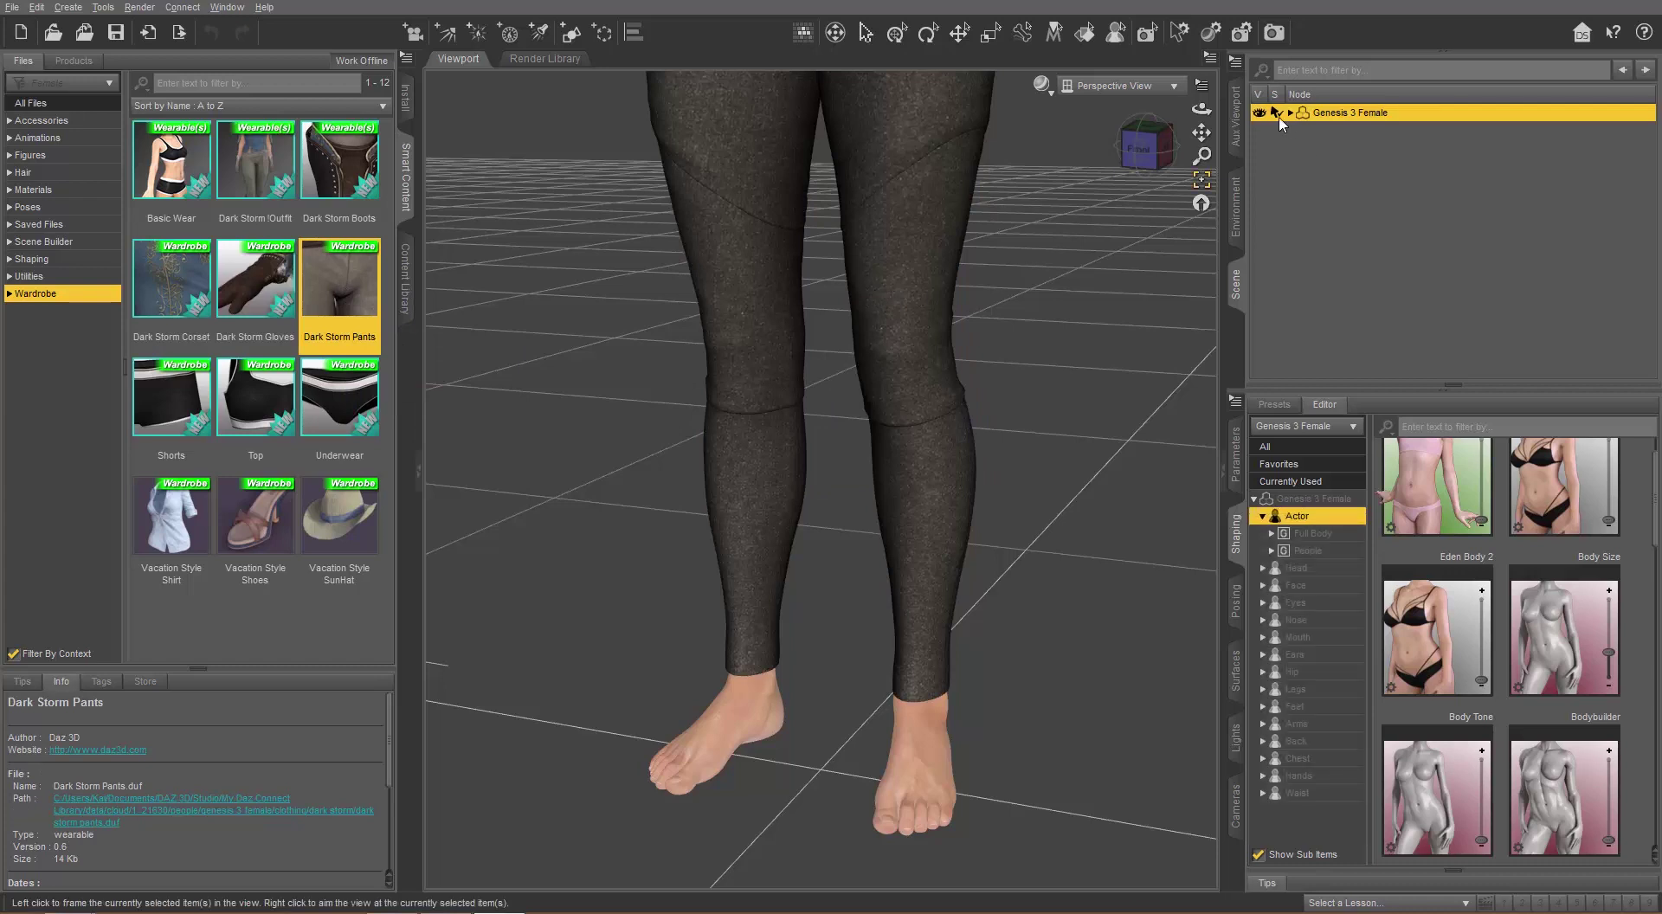
click(1291, 114)
click(1263, 149)
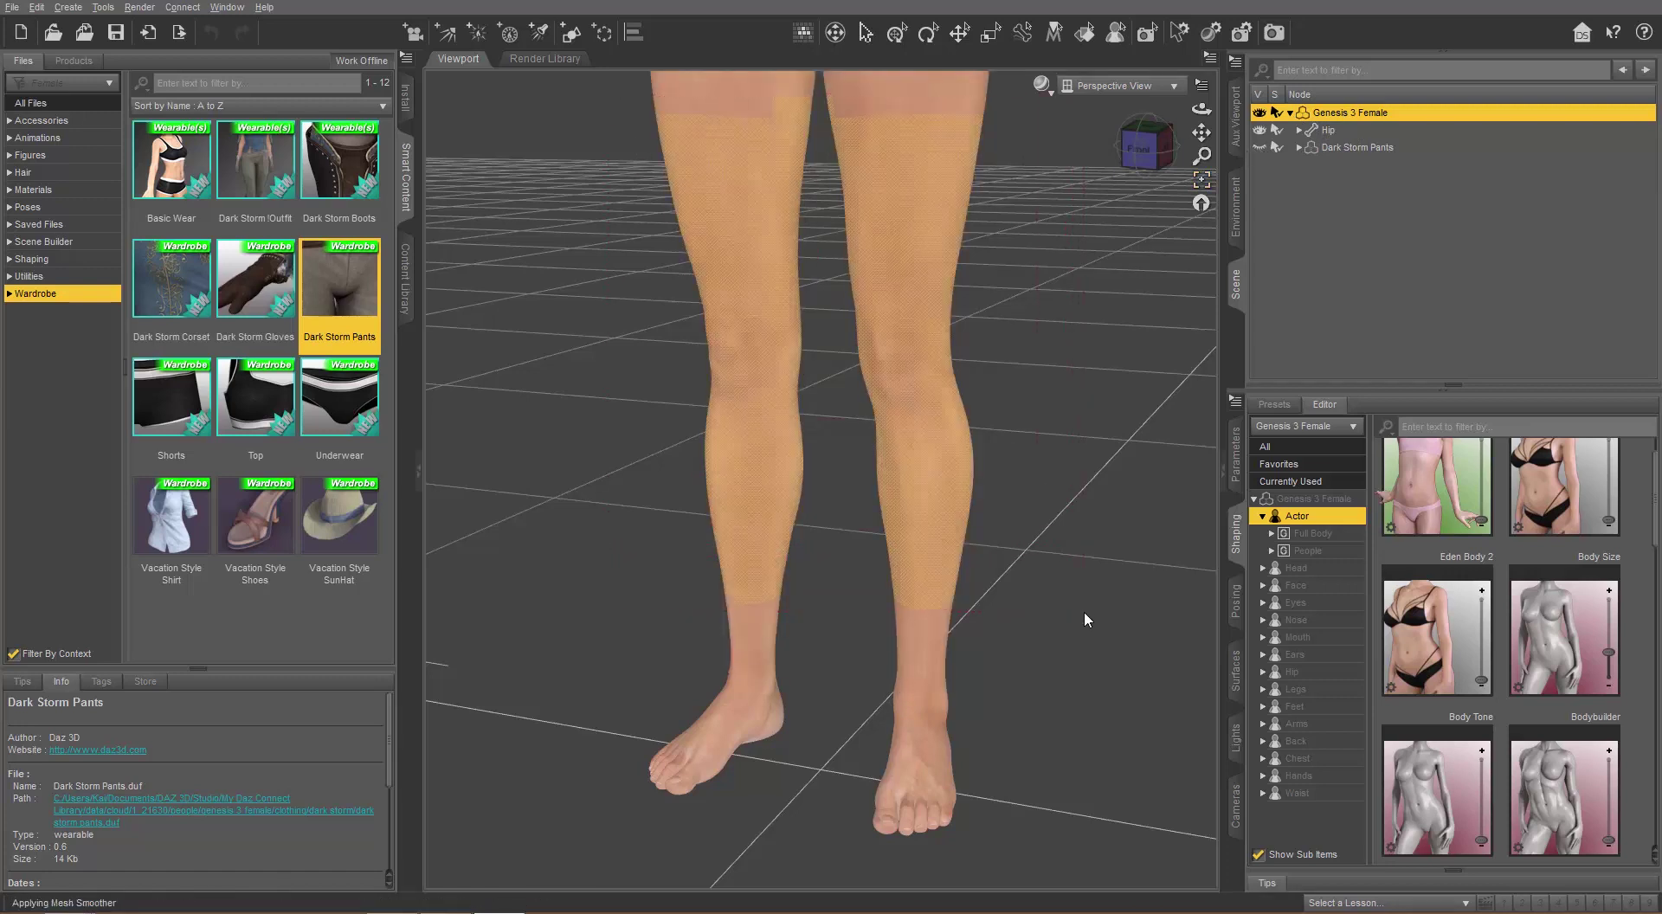
Hide the selected leg polygons from the thighs down to the lower shins, and make the Dark Storm Pants visible again.
right_click(905, 276)
mouse_move(997, 354)
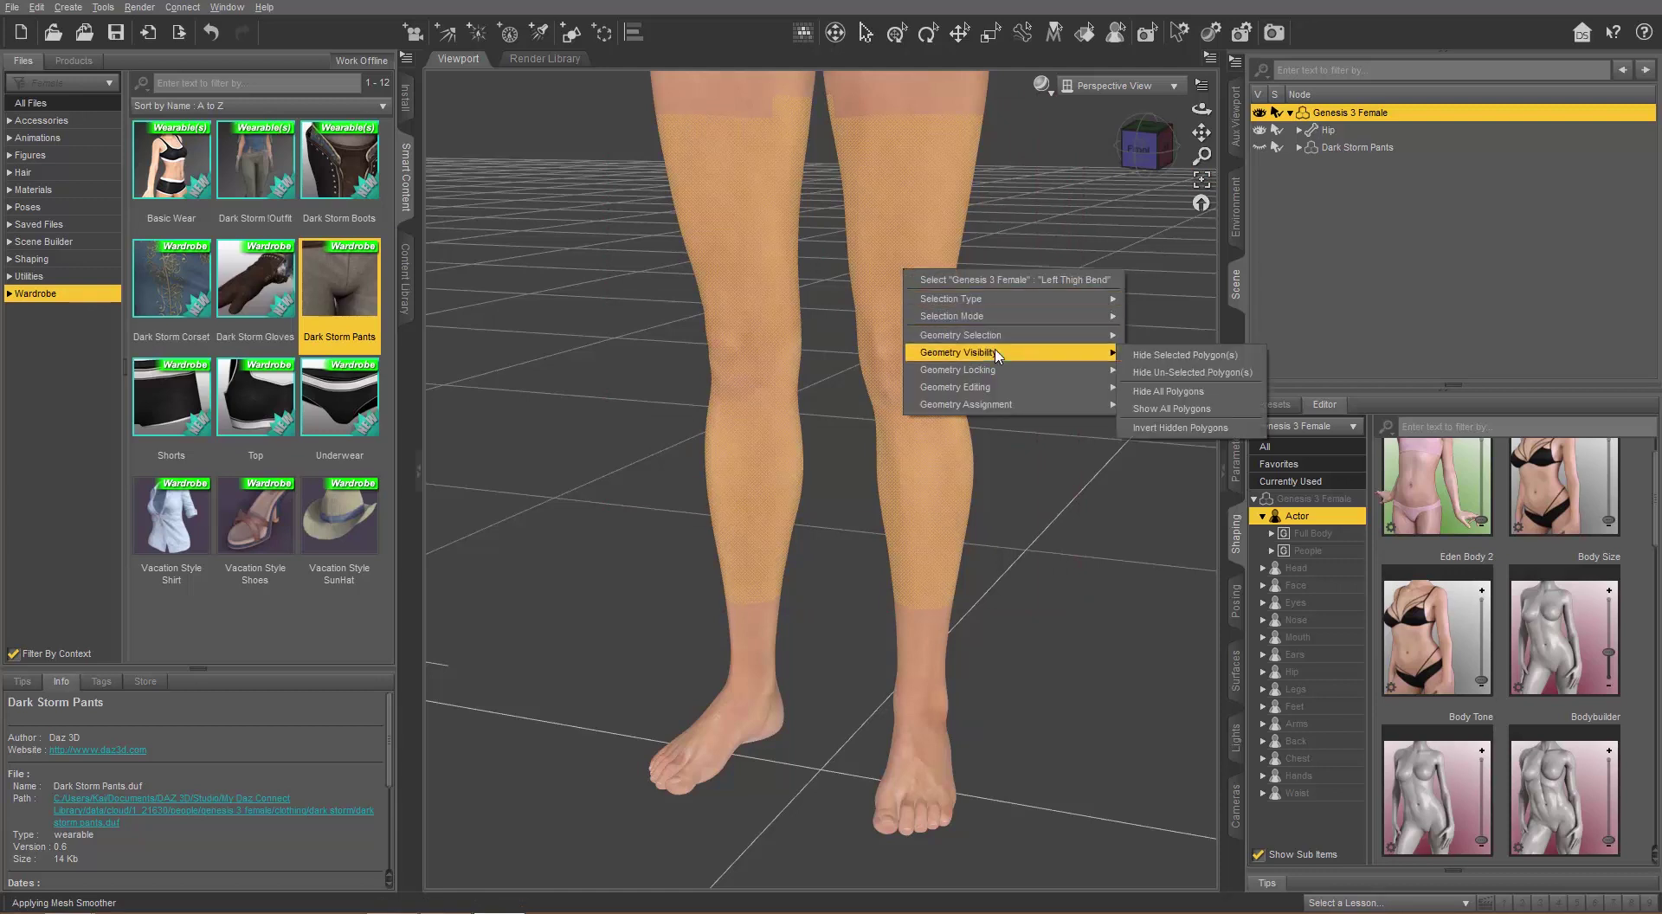
click(1184, 356)
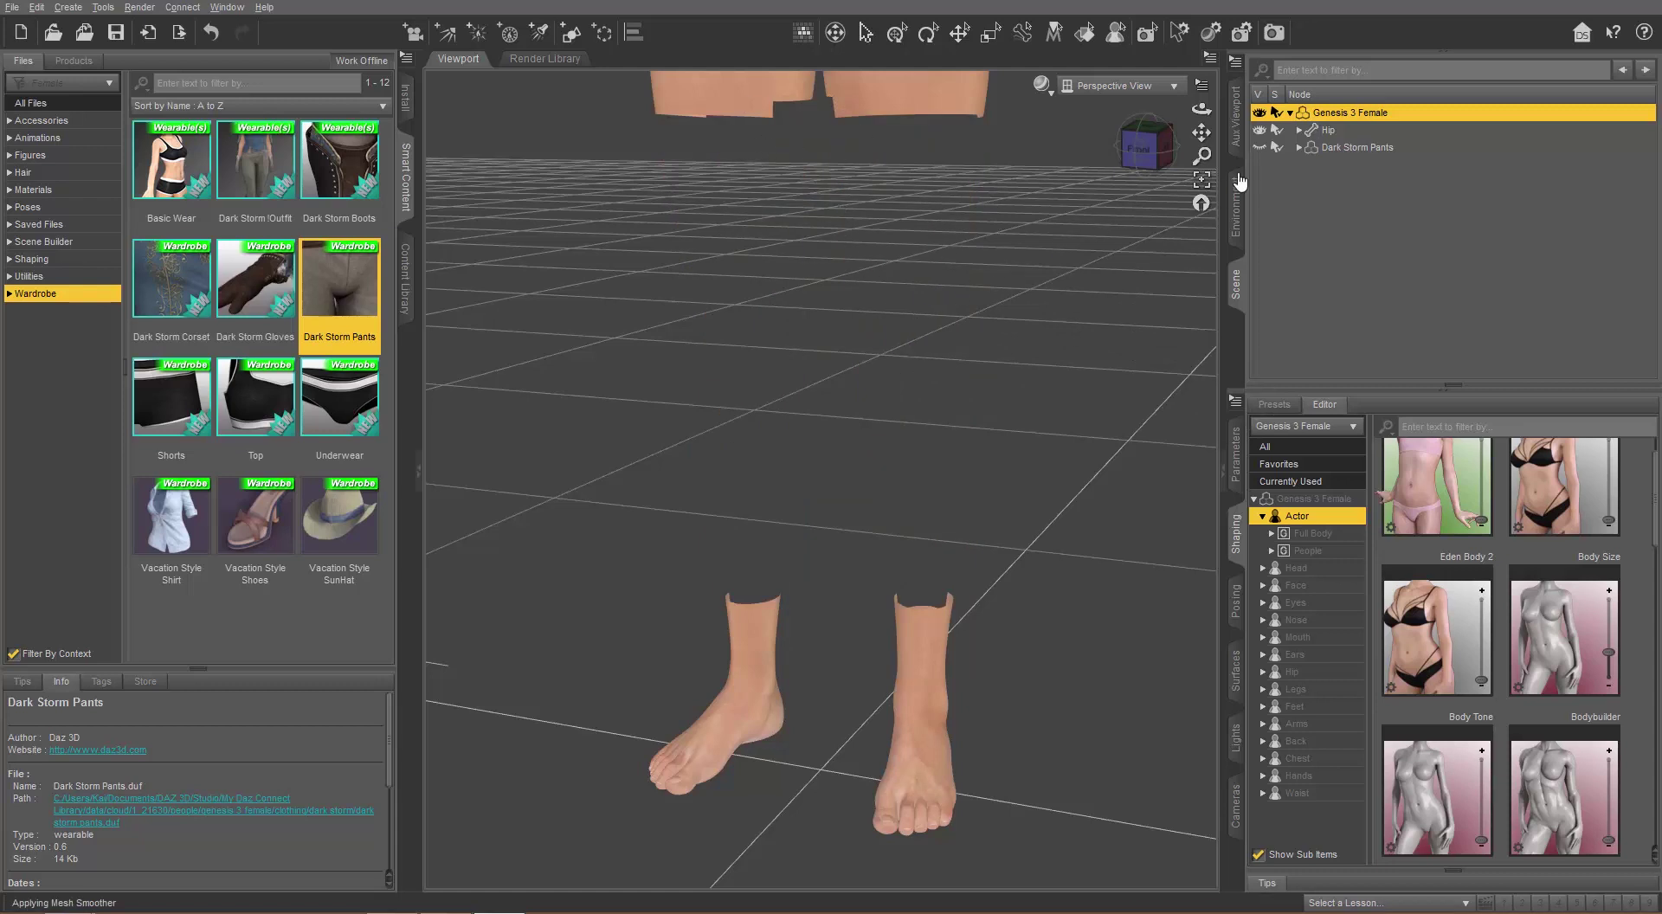
click(1260, 148)
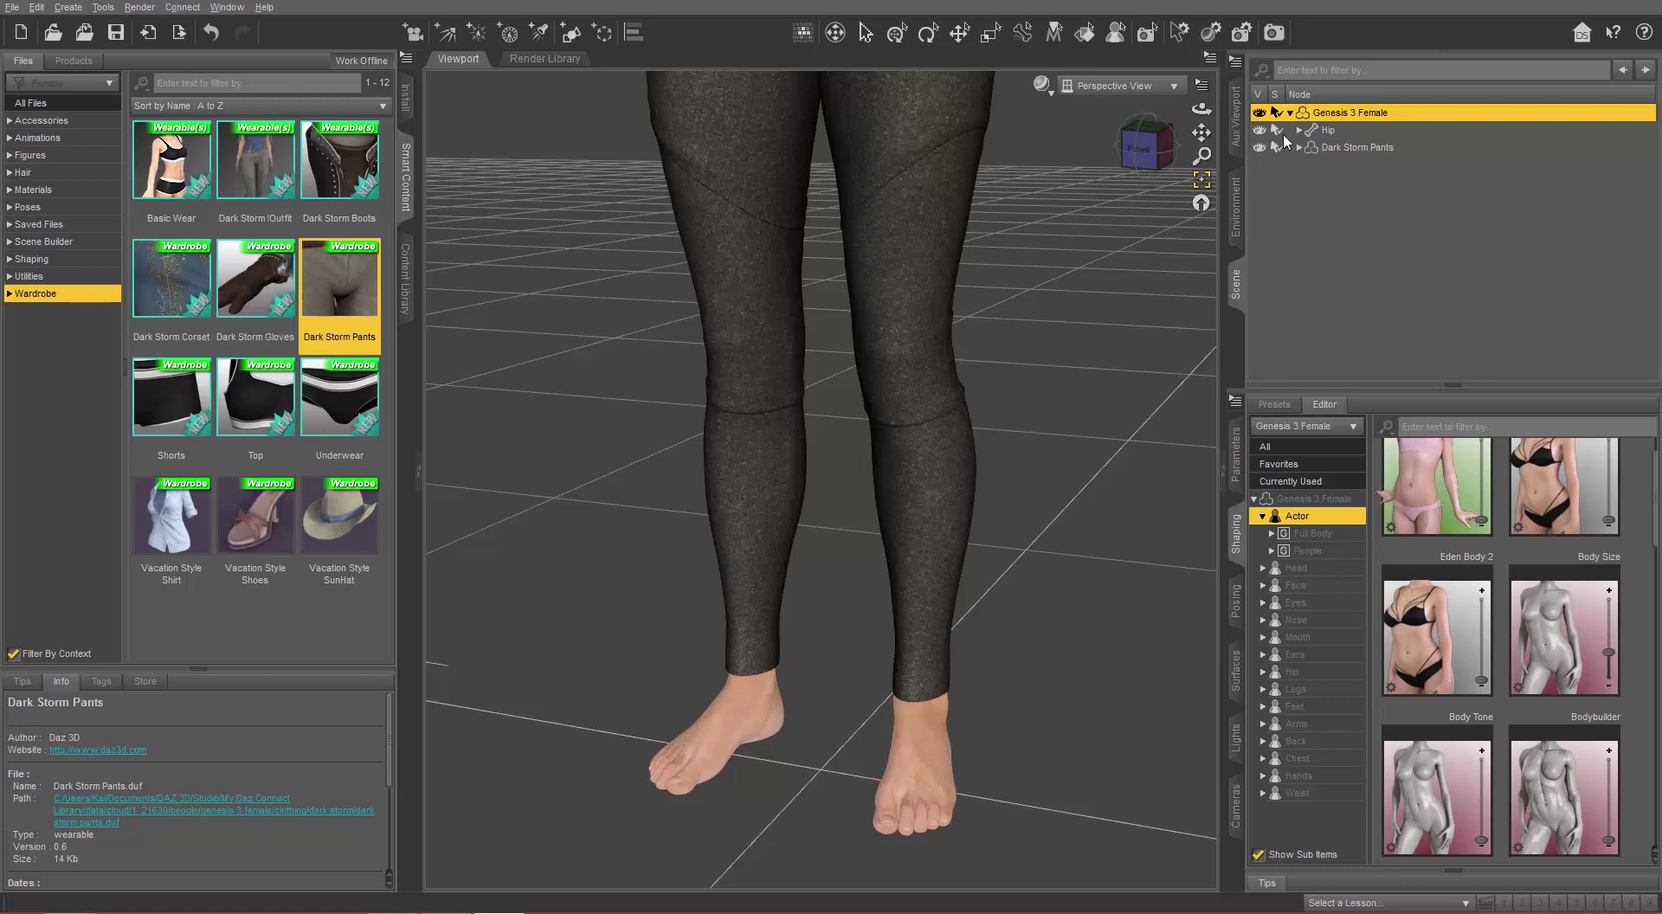
click(1260, 148)
click(1260, 149)
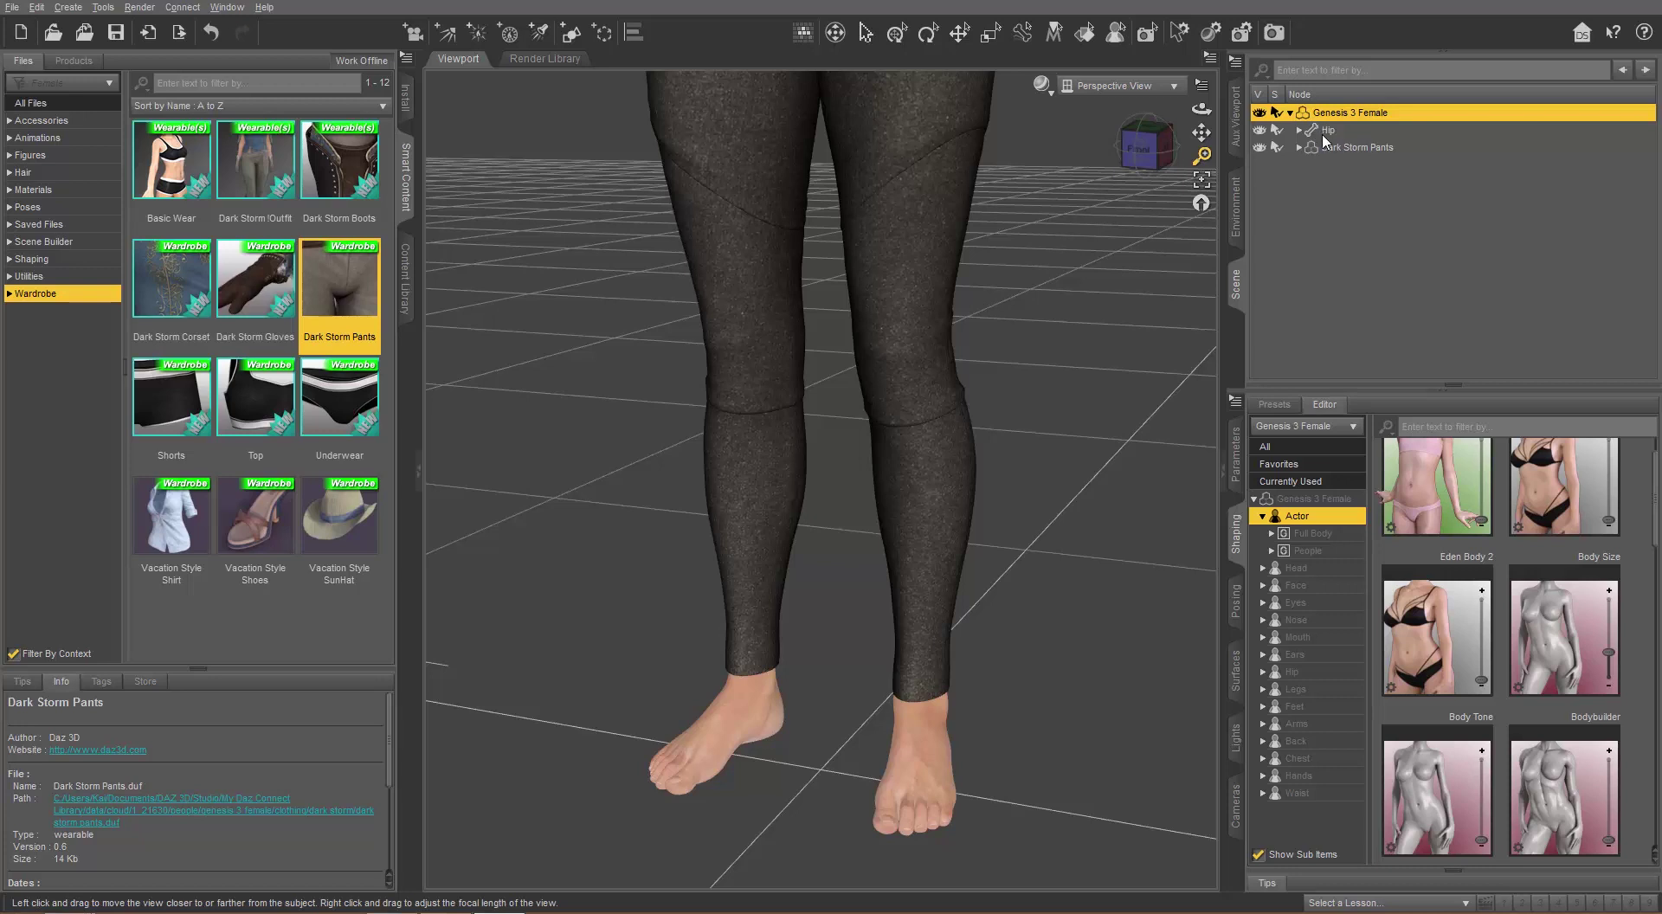
Hide the Dark Storm Pants, restore all hidden polygons on Genesis 3 Female, and show the pants again.
click(1260, 148)
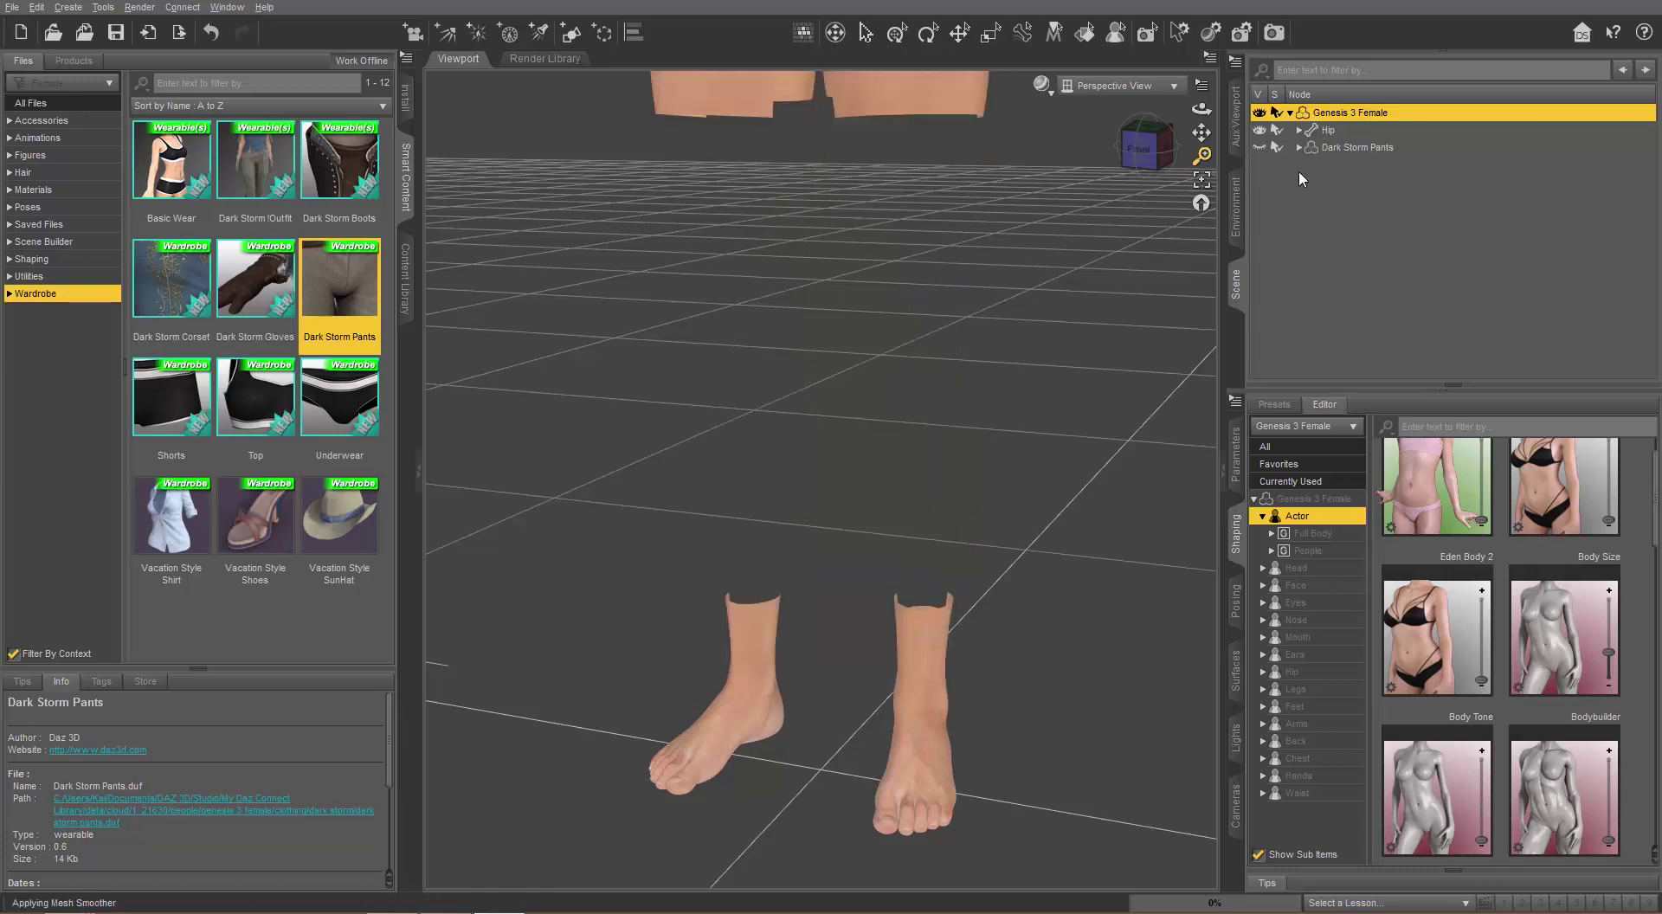
right_click(930, 104)
mouse_move(1011, 188)
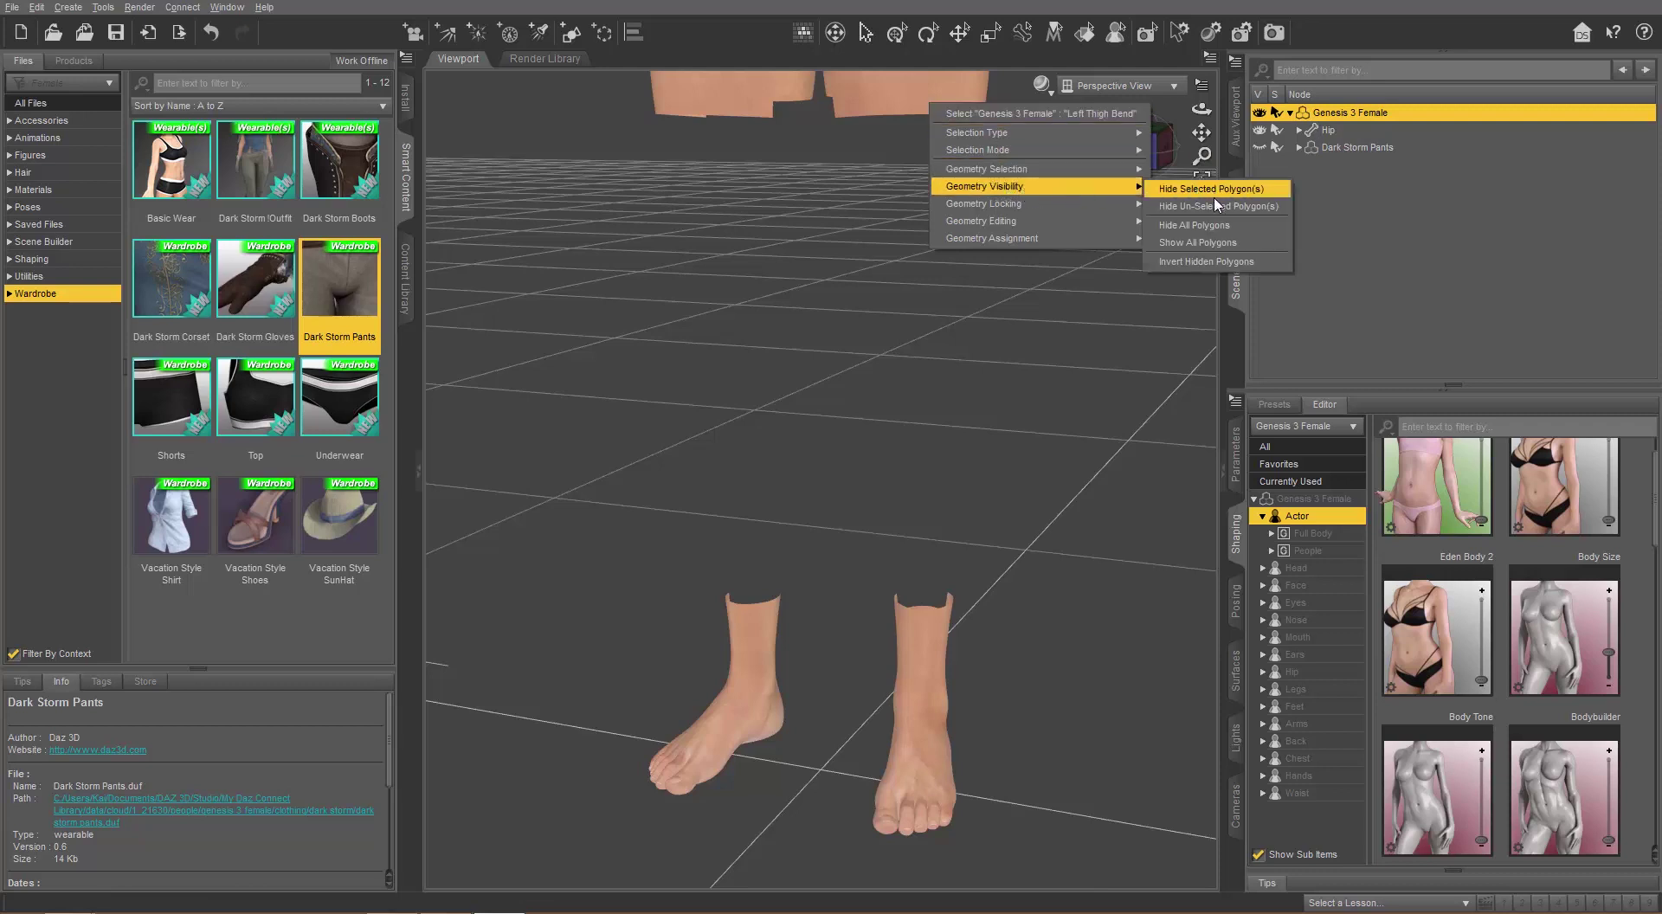
click(1213, 243)
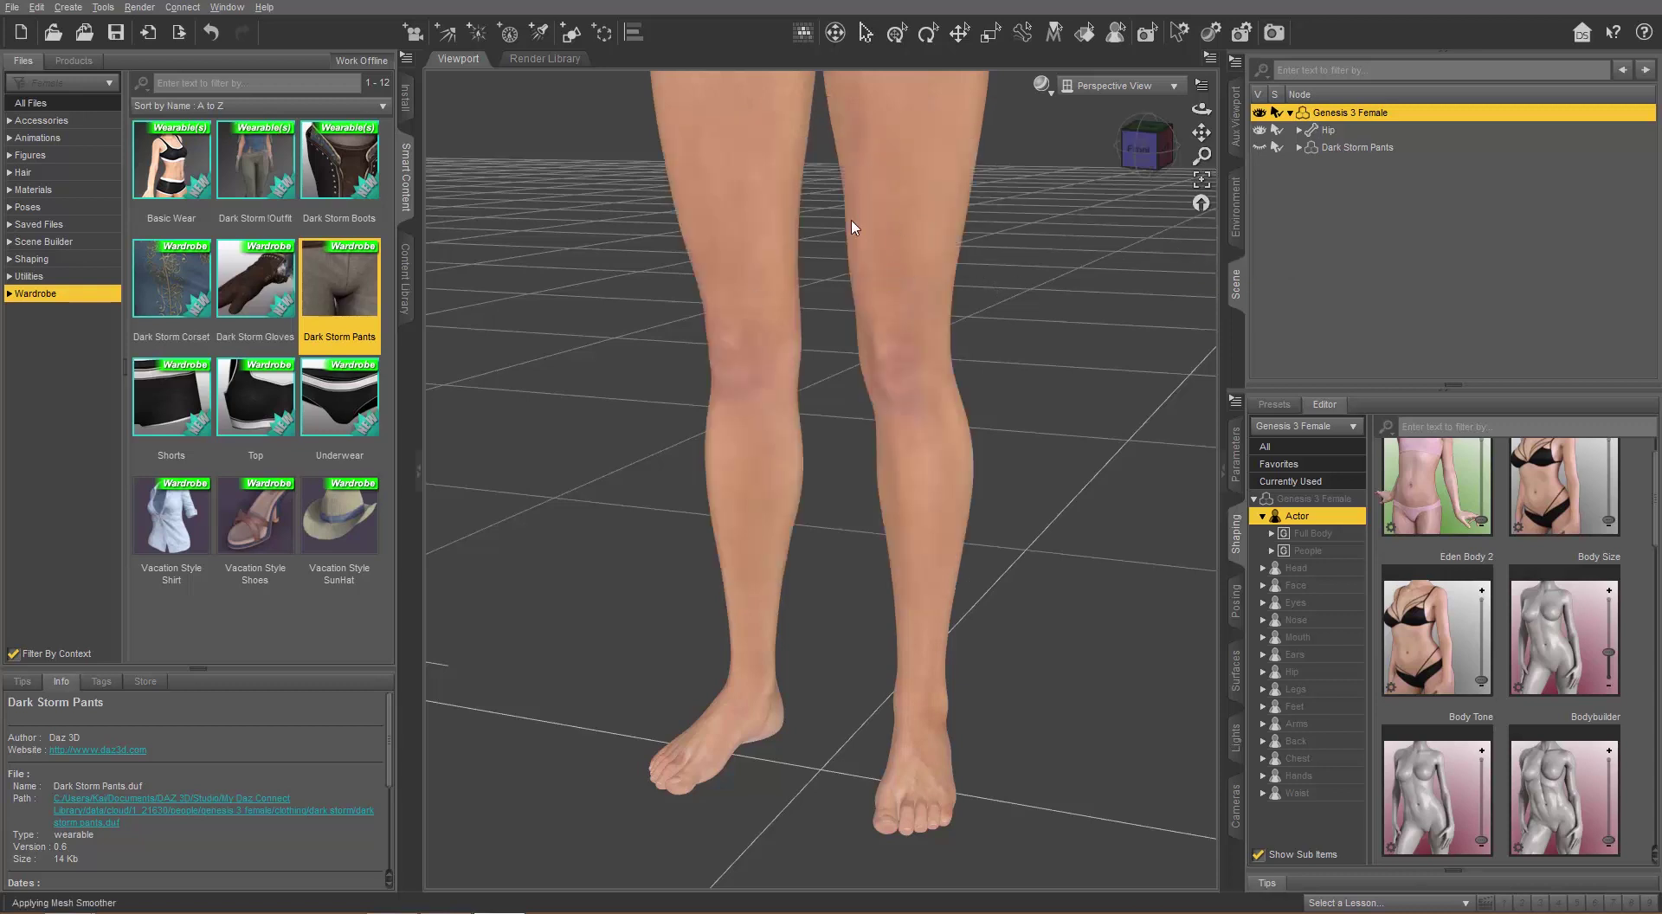
click(1260, 147)
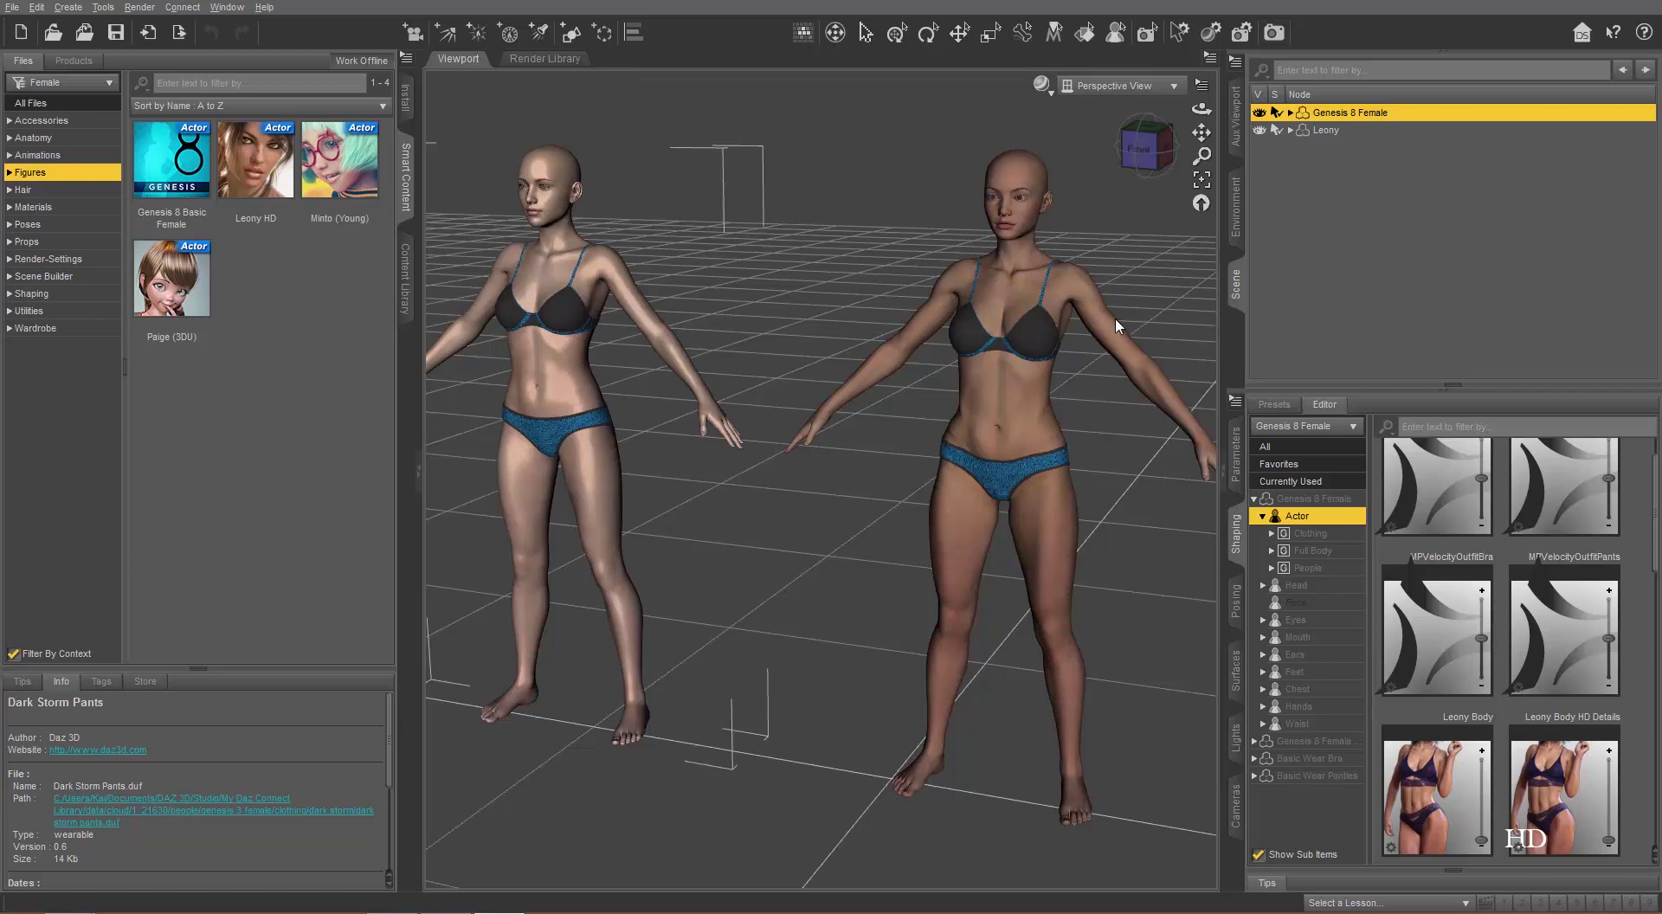
Expand the Genesis 8 Female and Leony figures in the scene and examine Leony's separate parts, selecting LAM_Eyes.
click(1291, 113)
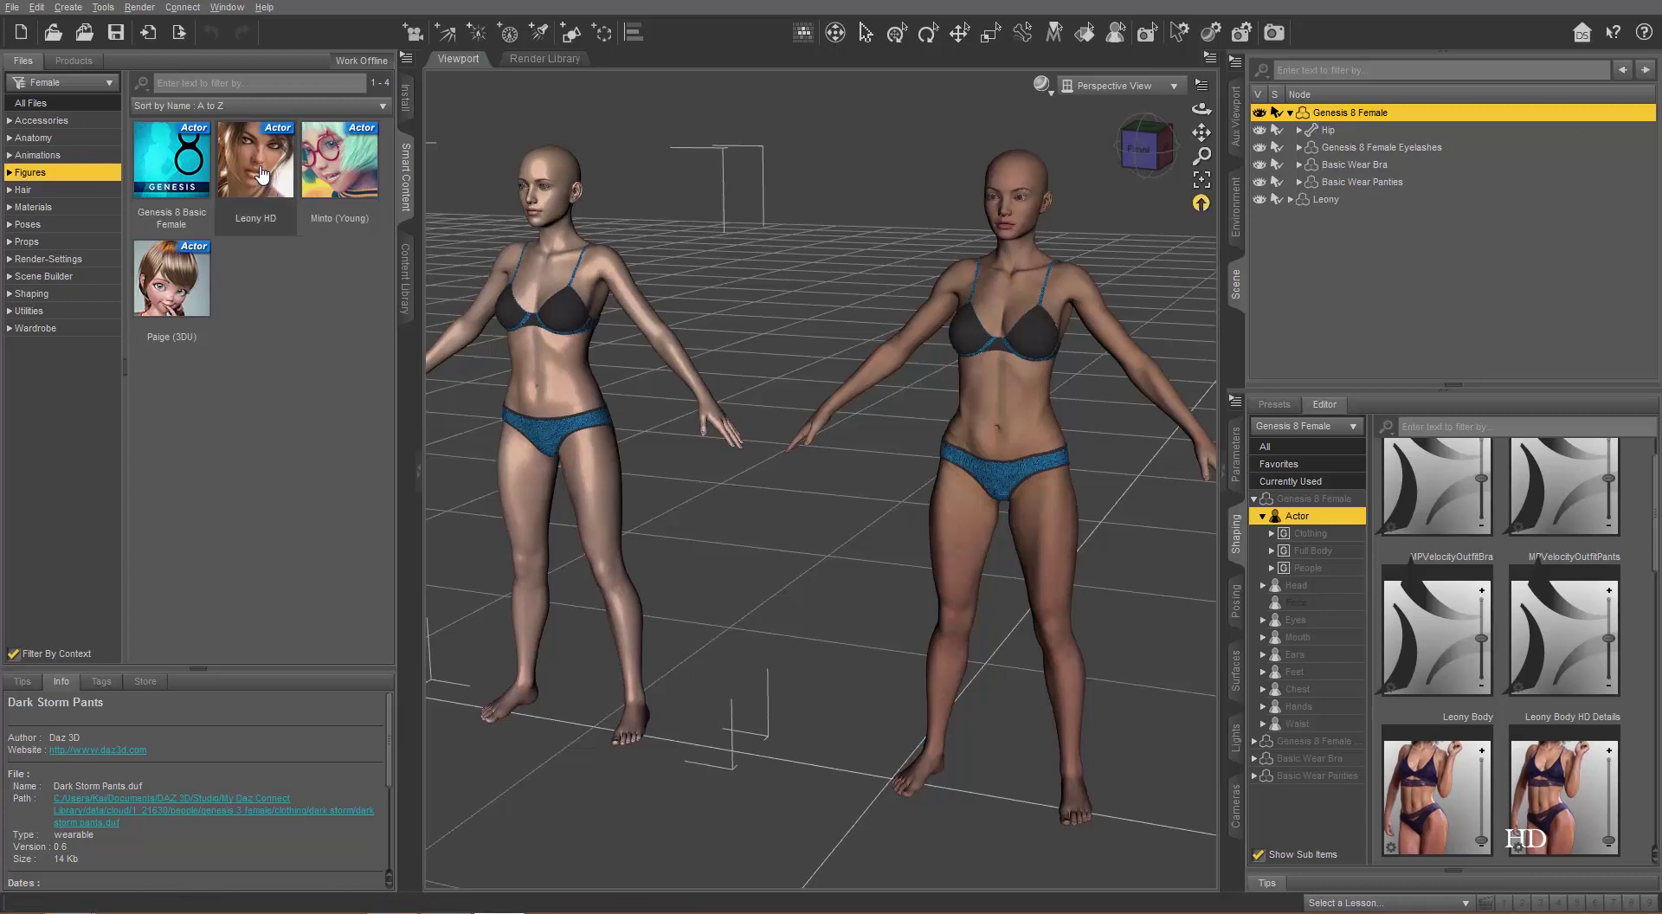
click(1290, 199)
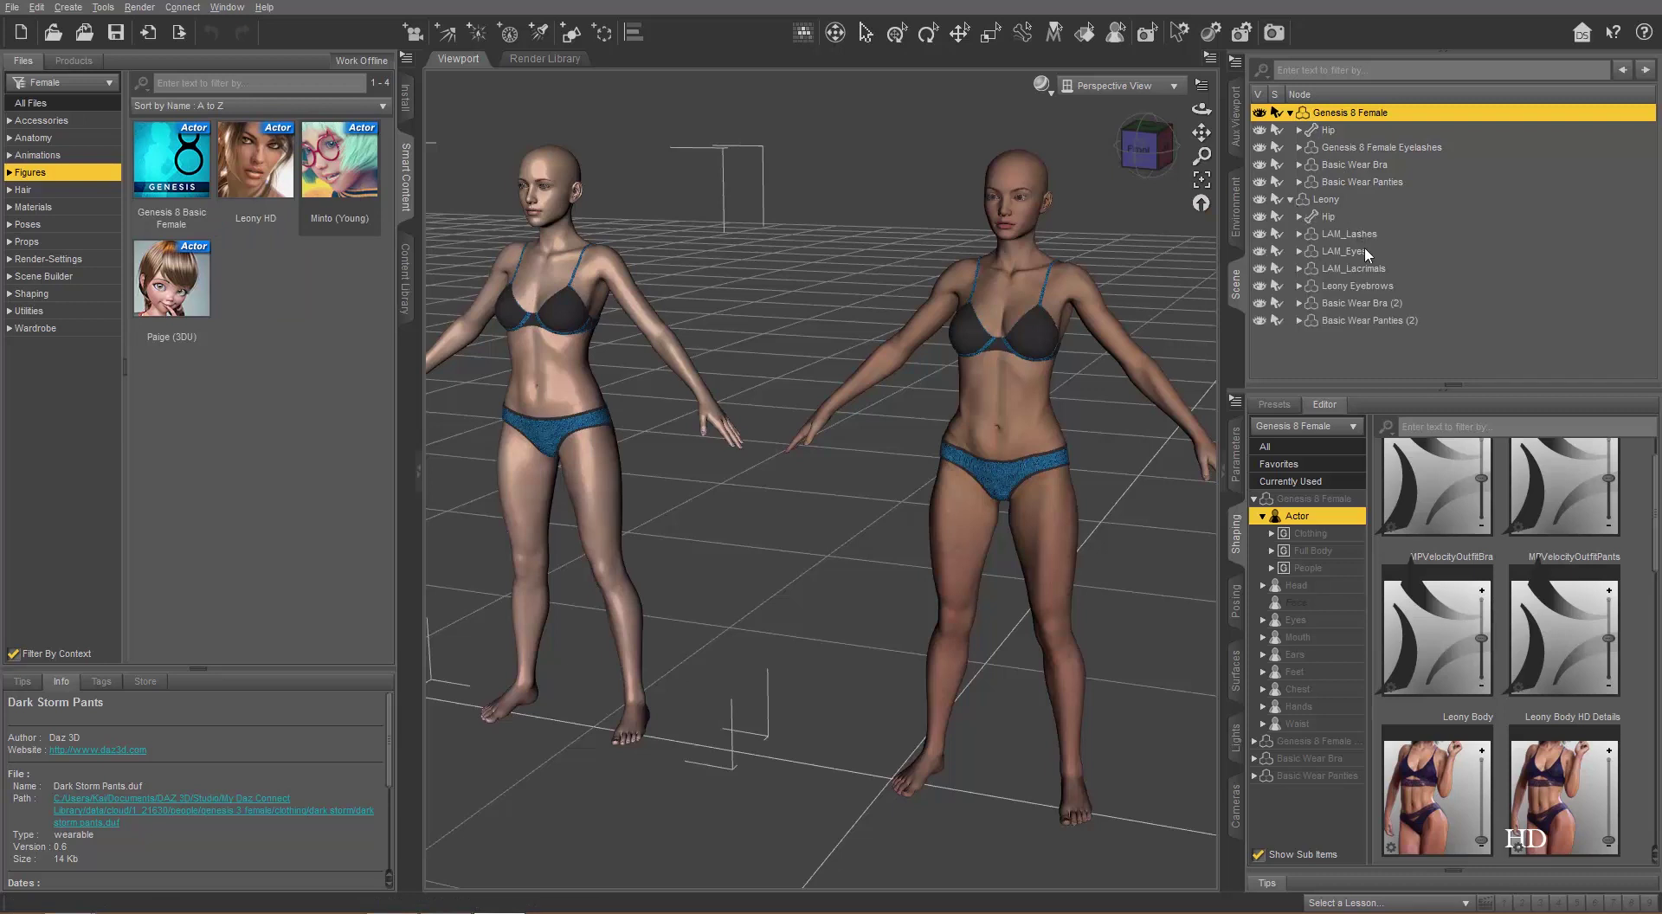
click(1340, 251)
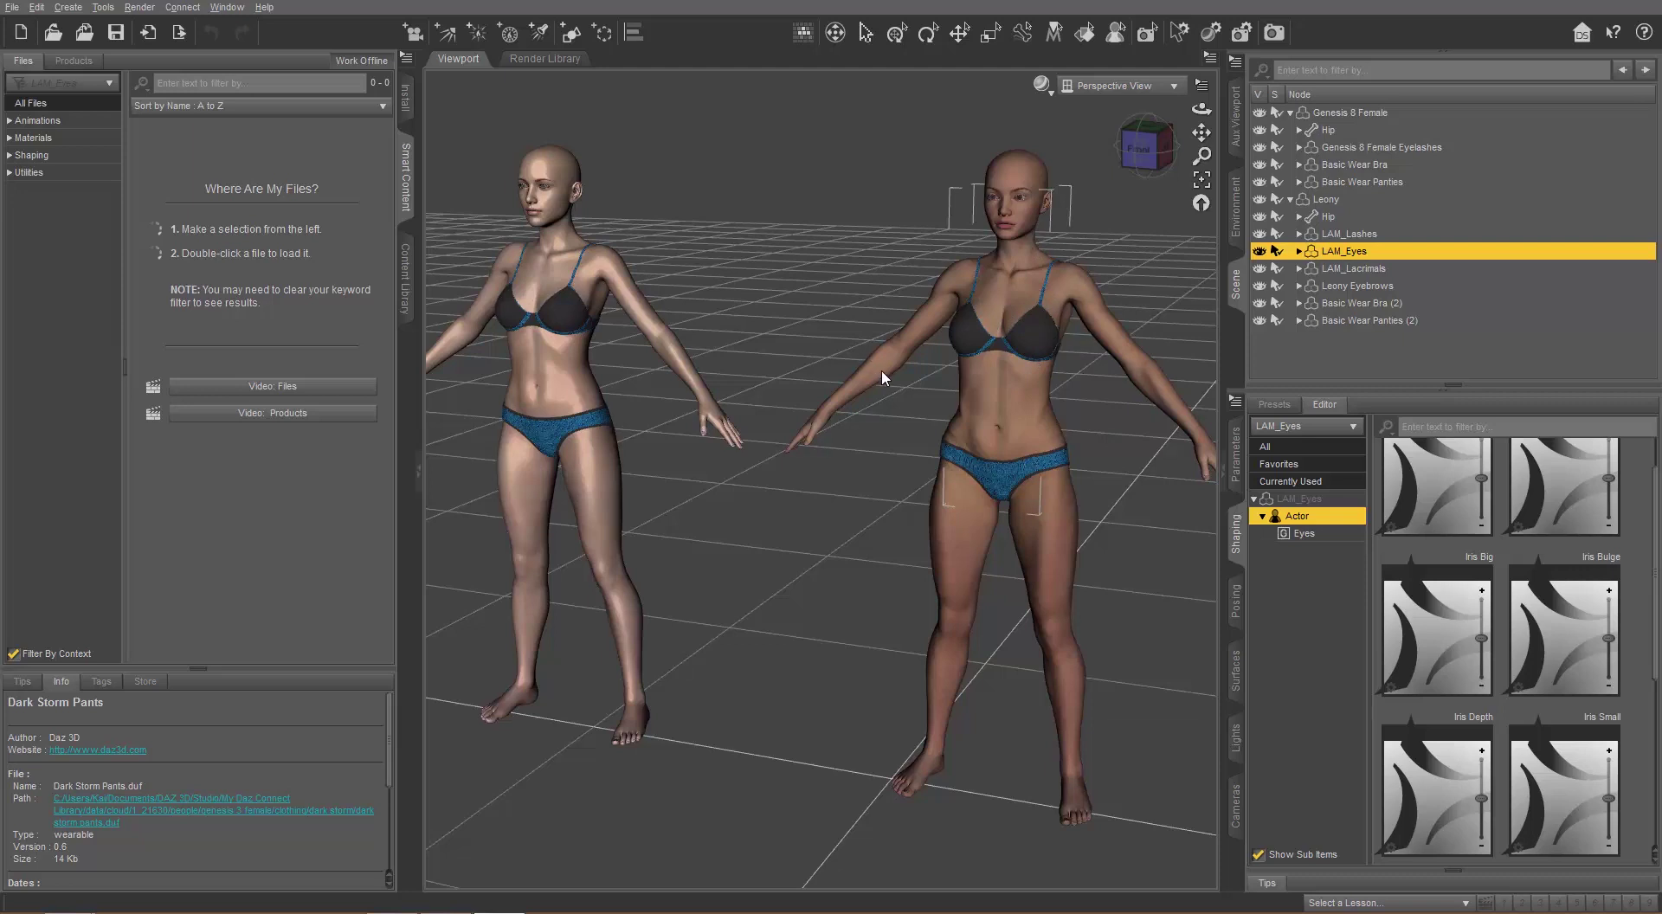
Apply the Leony All Maps material preset to the Genesis 8 Female figure.
click(1357, 111)
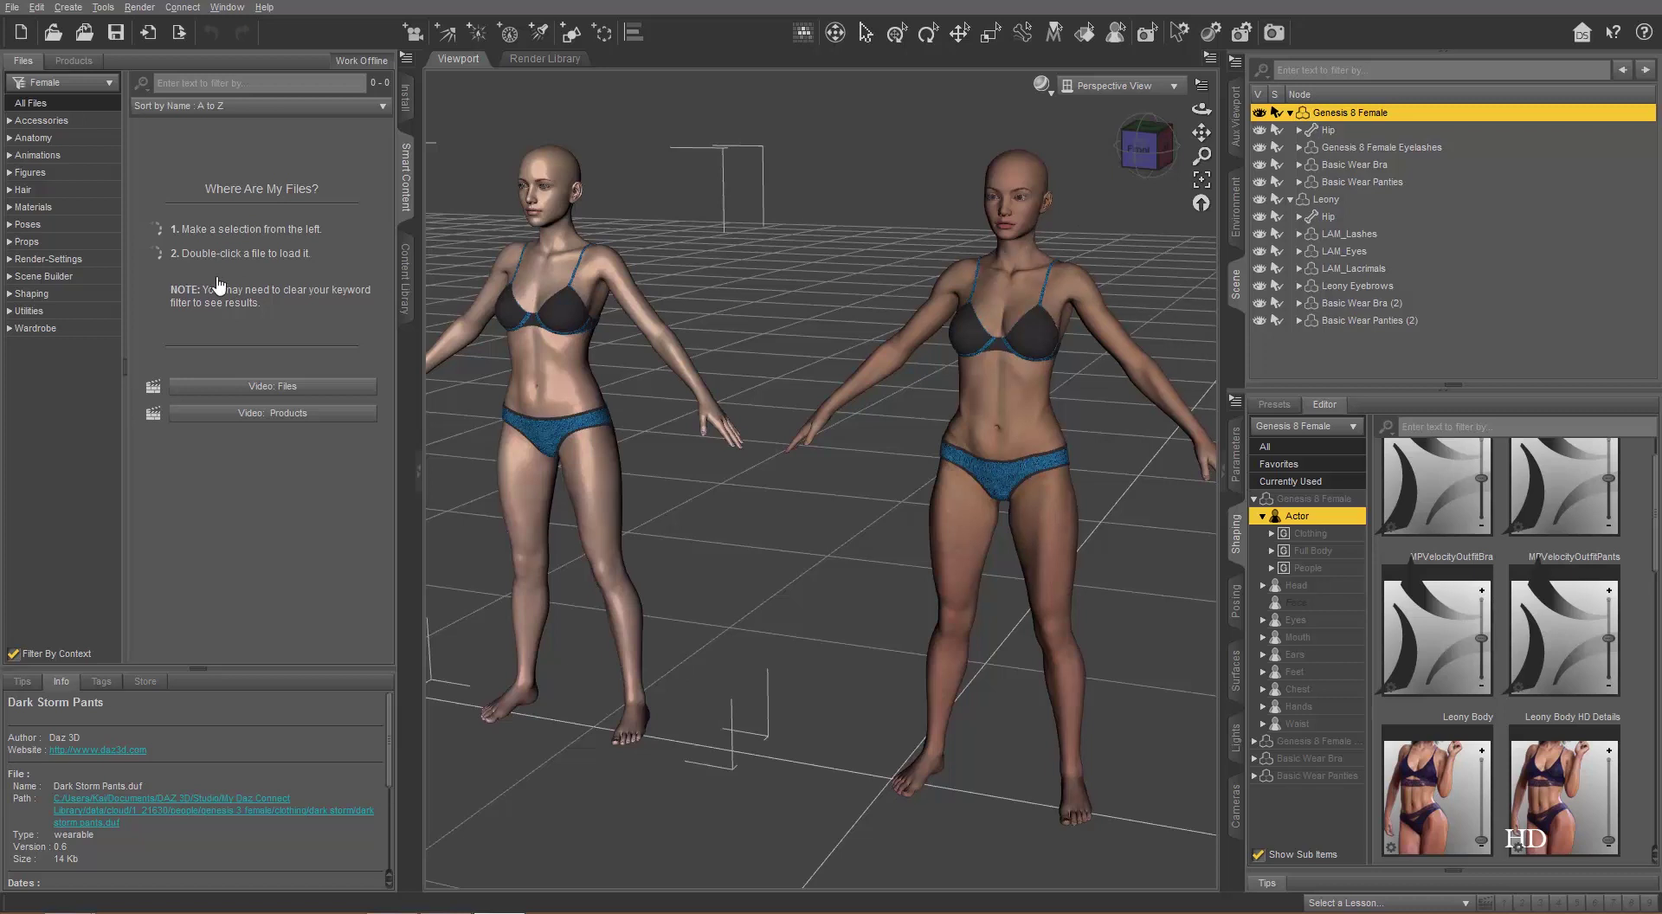
click(32, 212)
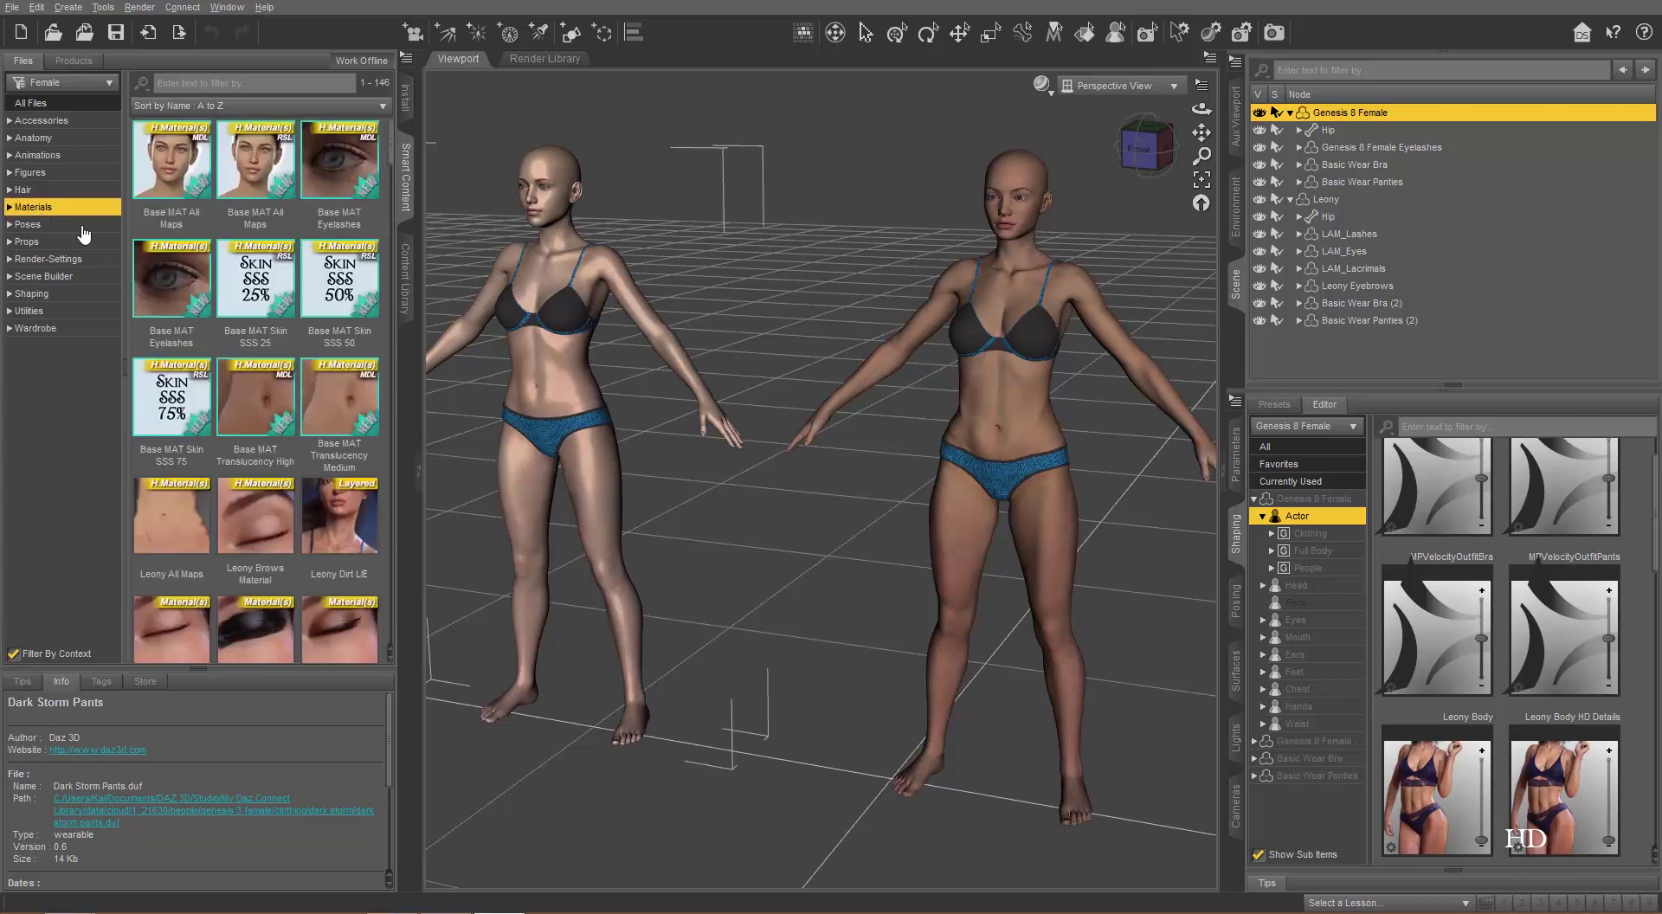
double_click(192, 530)
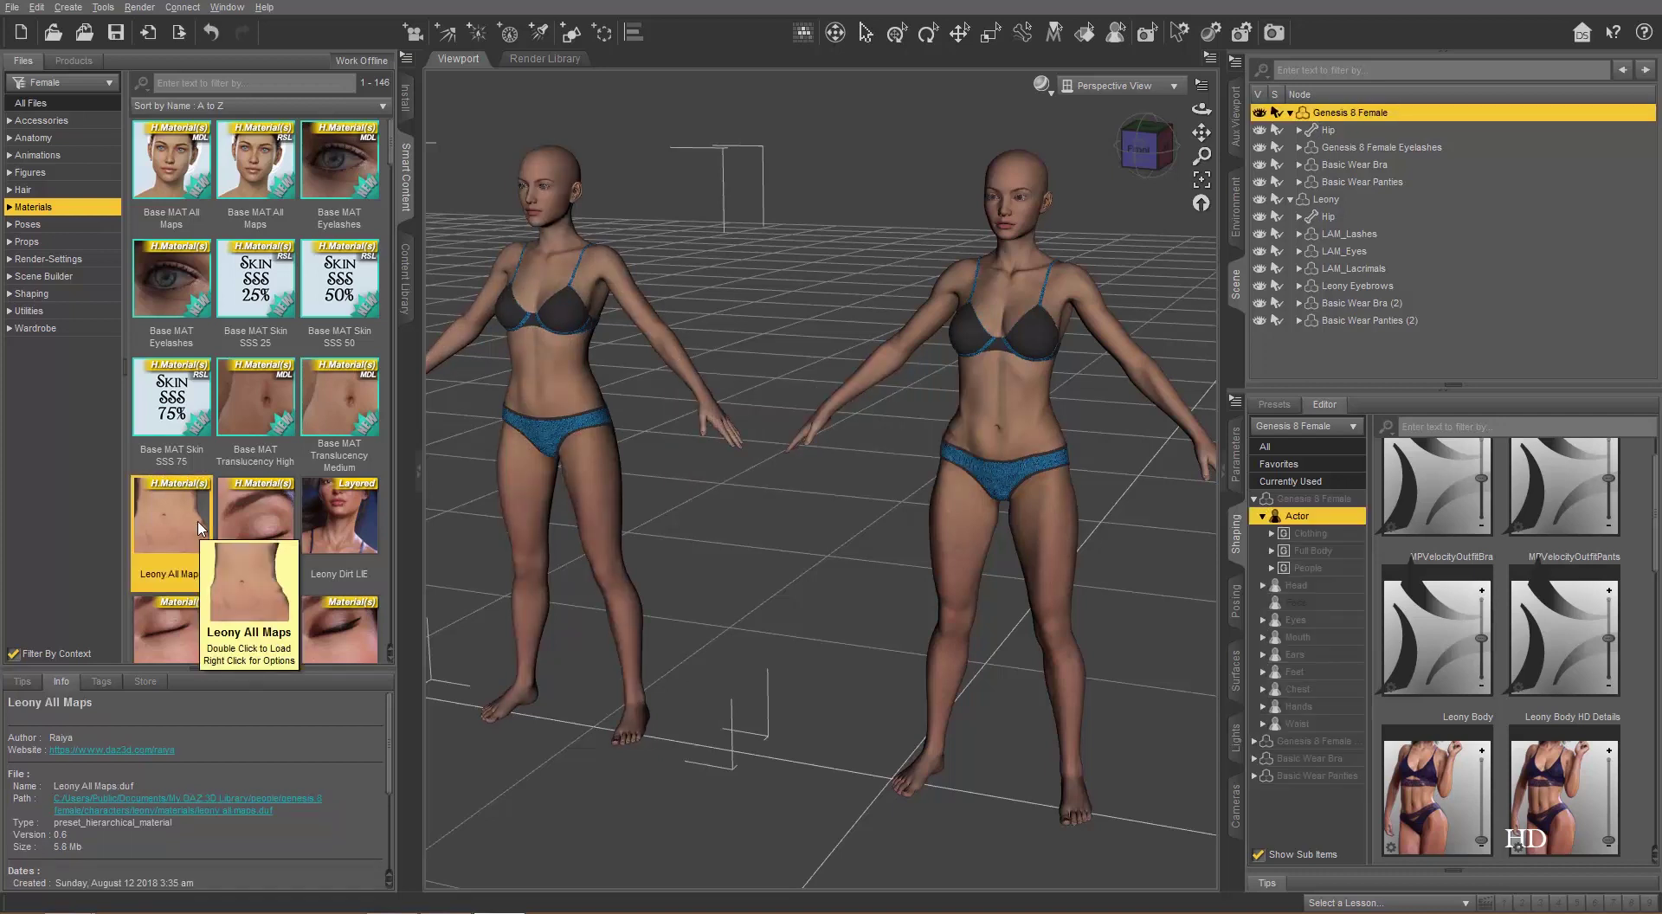
Apply the Leony Body Apply and Leony Head Apply shaping presets to the Genesis 8 Female figure.
click(31, 295)
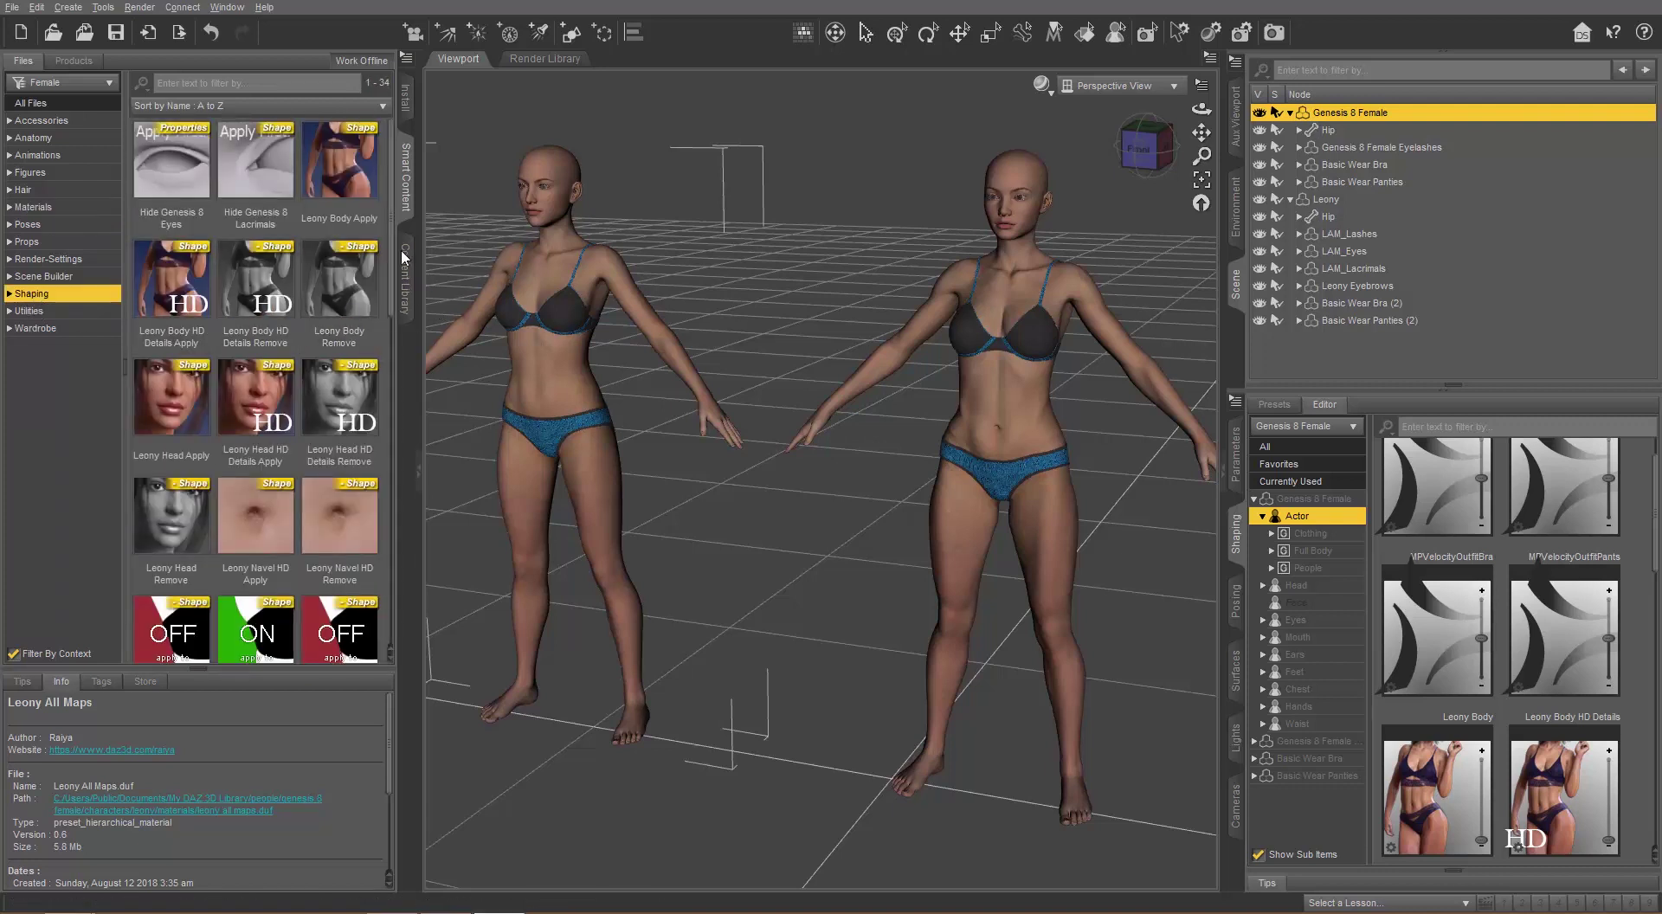
double_click(349, 169)
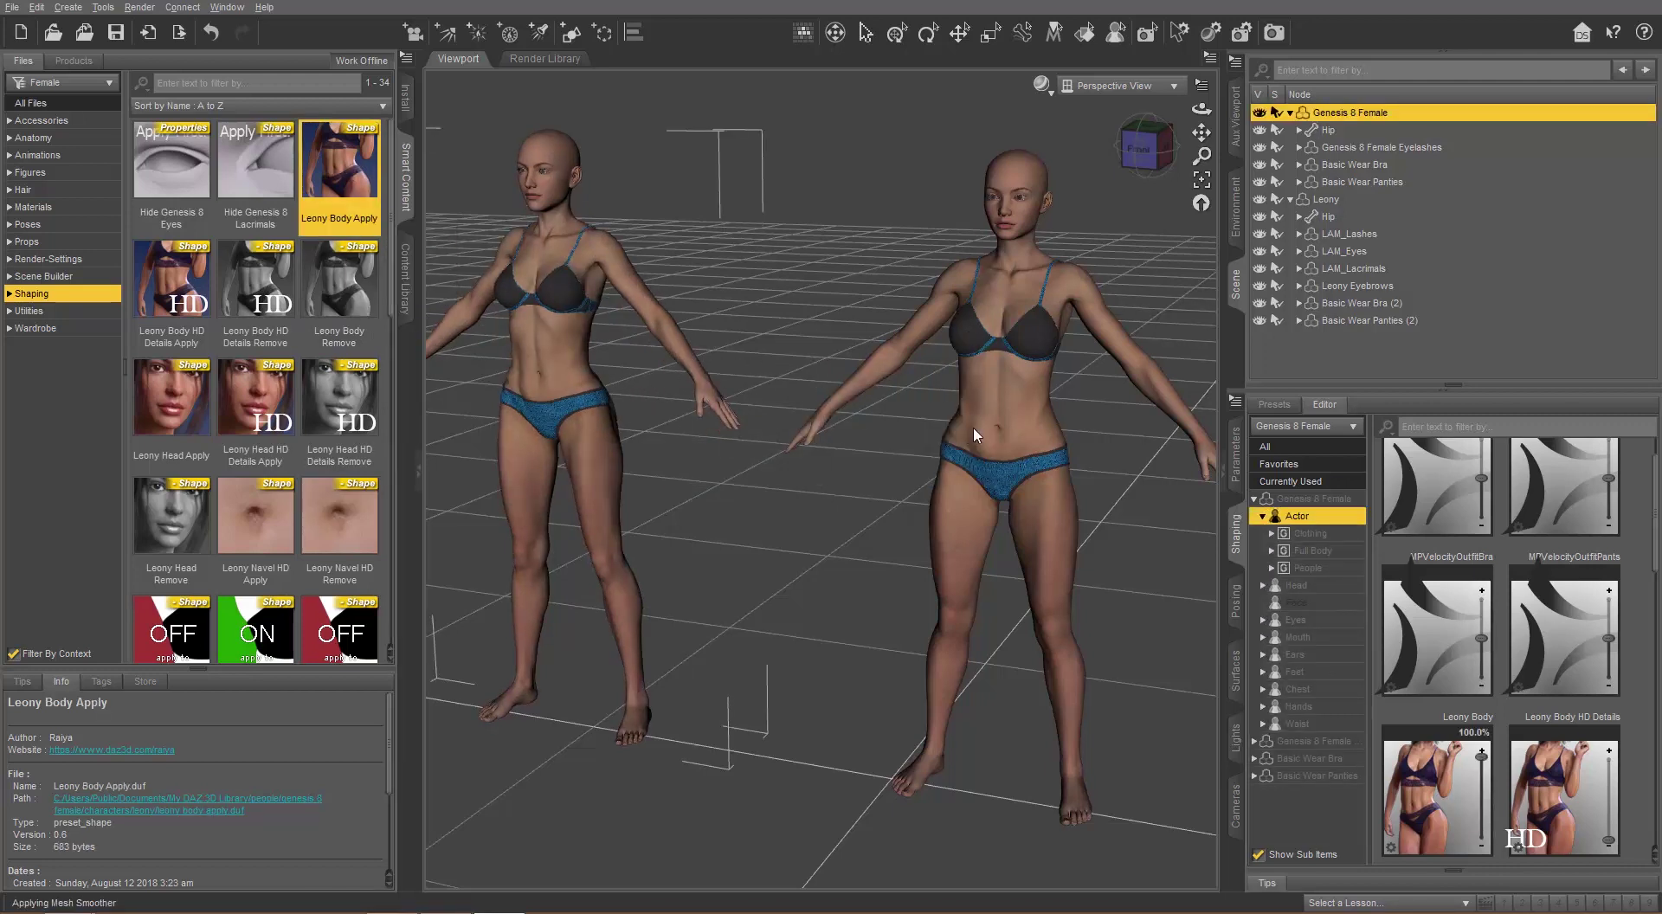
double_click(180, 413)
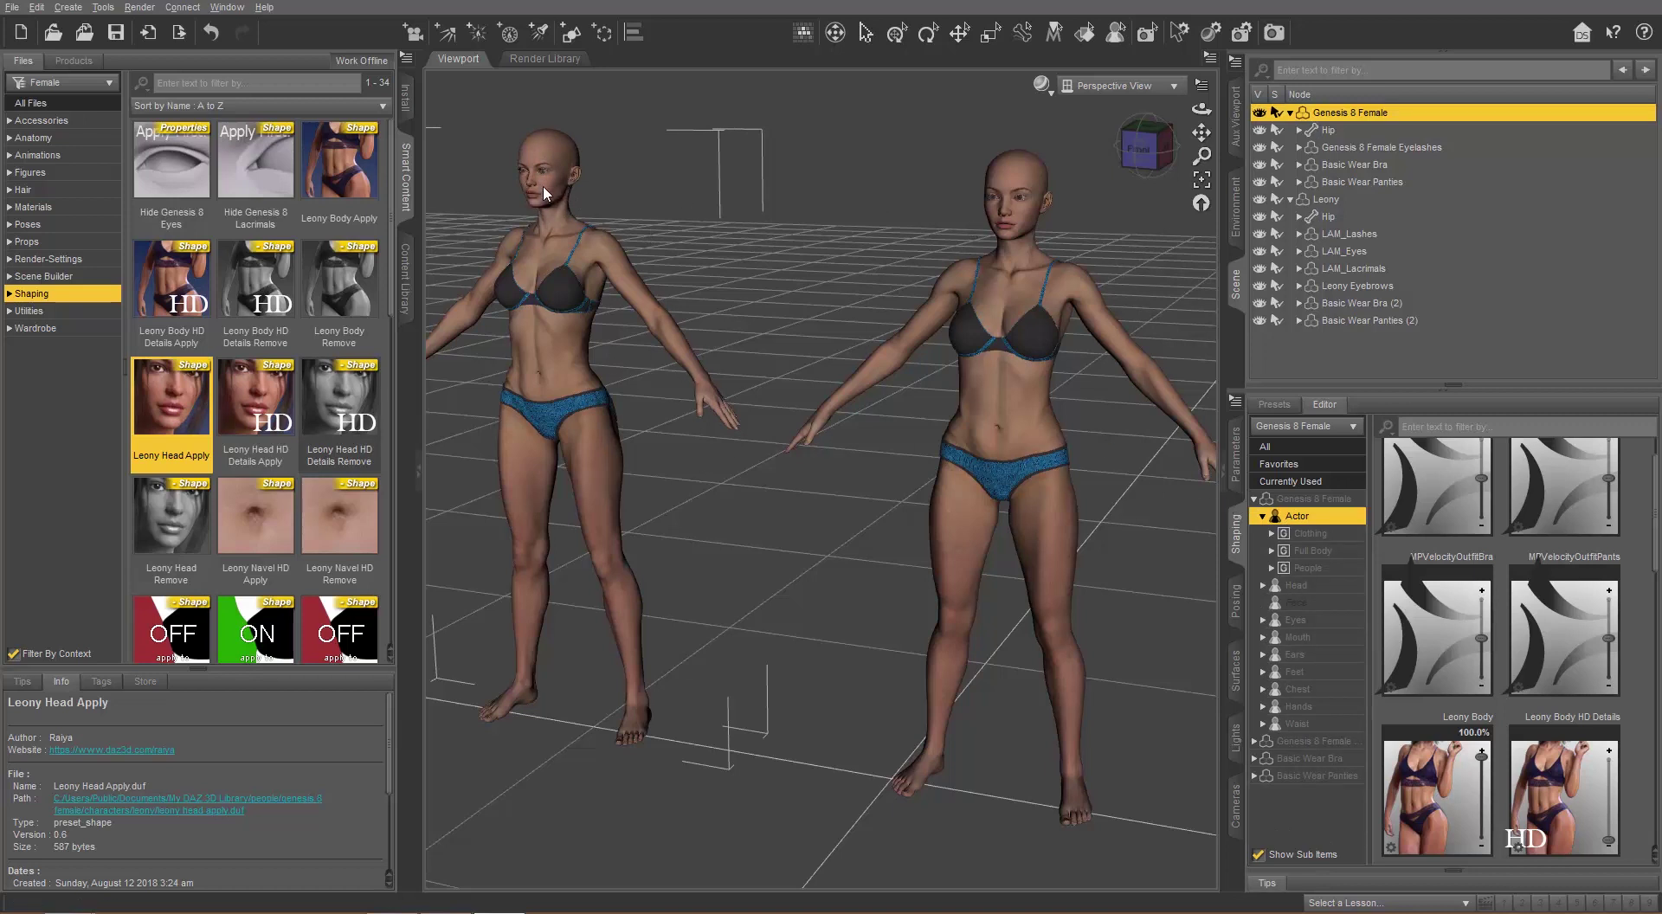
Set the Victoria 8 Head shape of the Genesis 8 Female figure to 0%.
click(1304, 590)
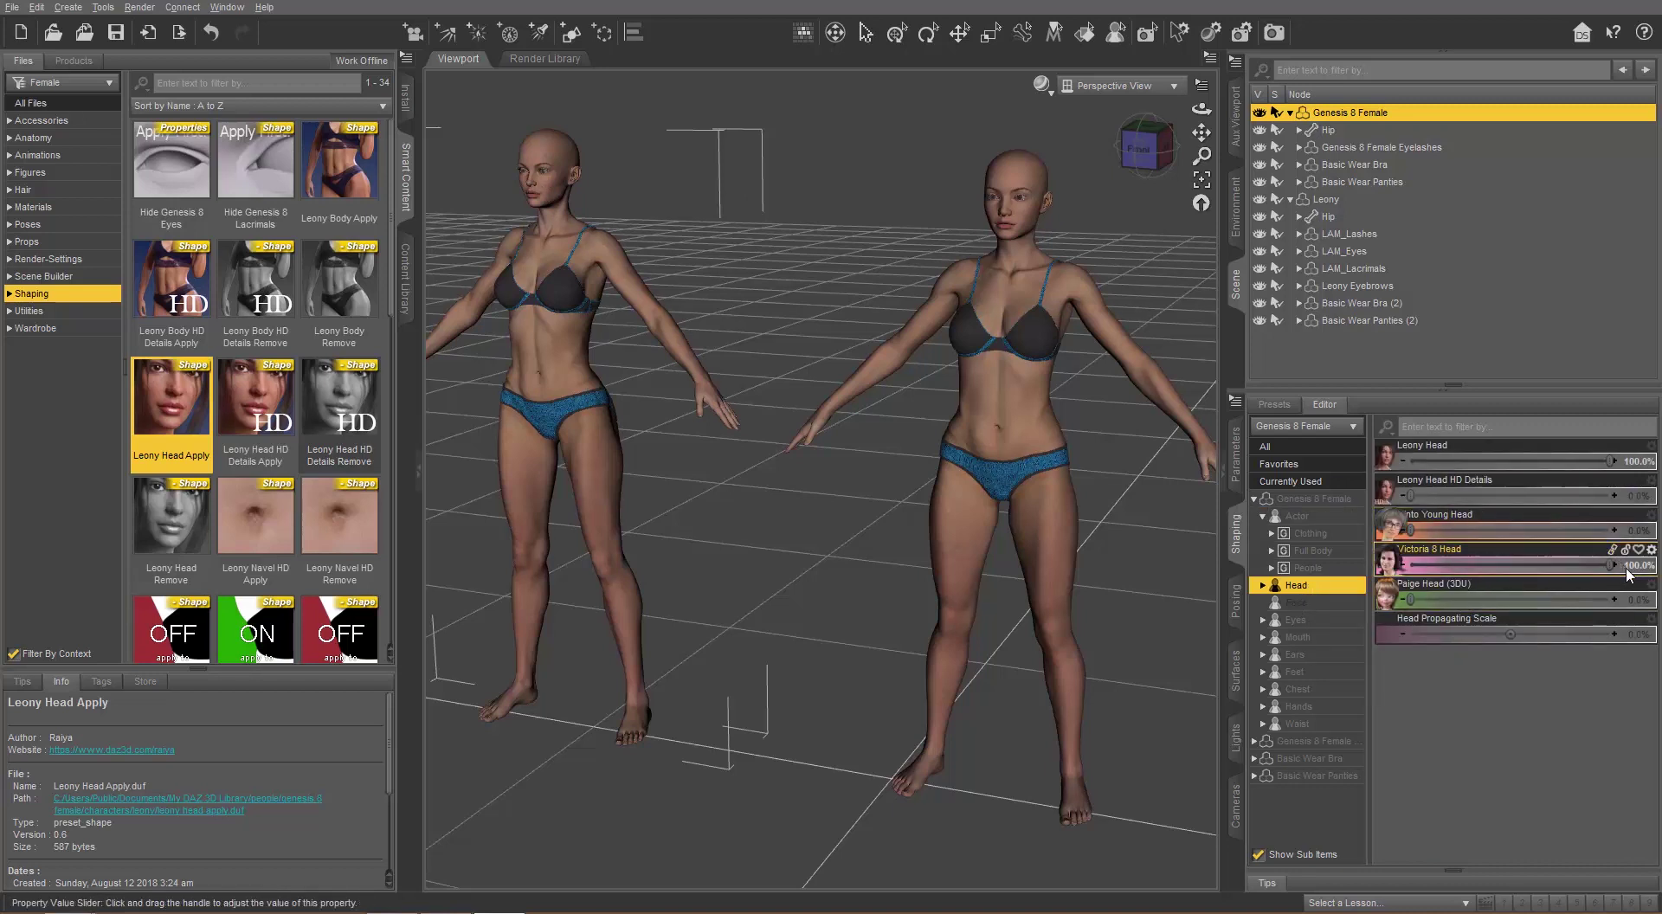
drag(1491, 564, 1407, 564)
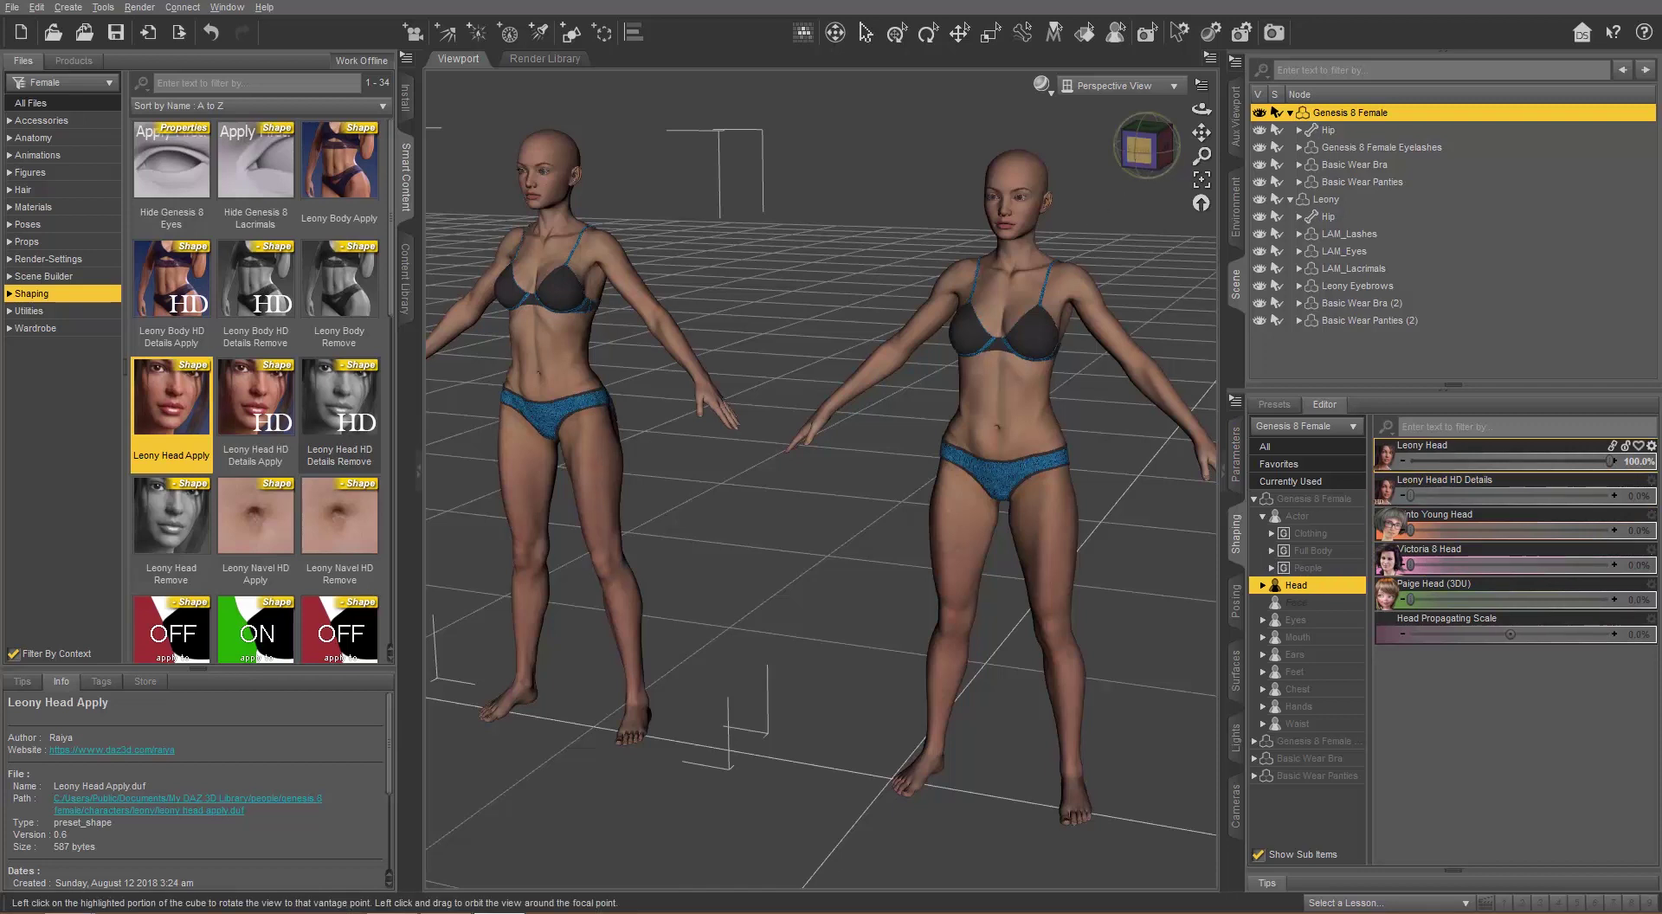
click(1145, 149)
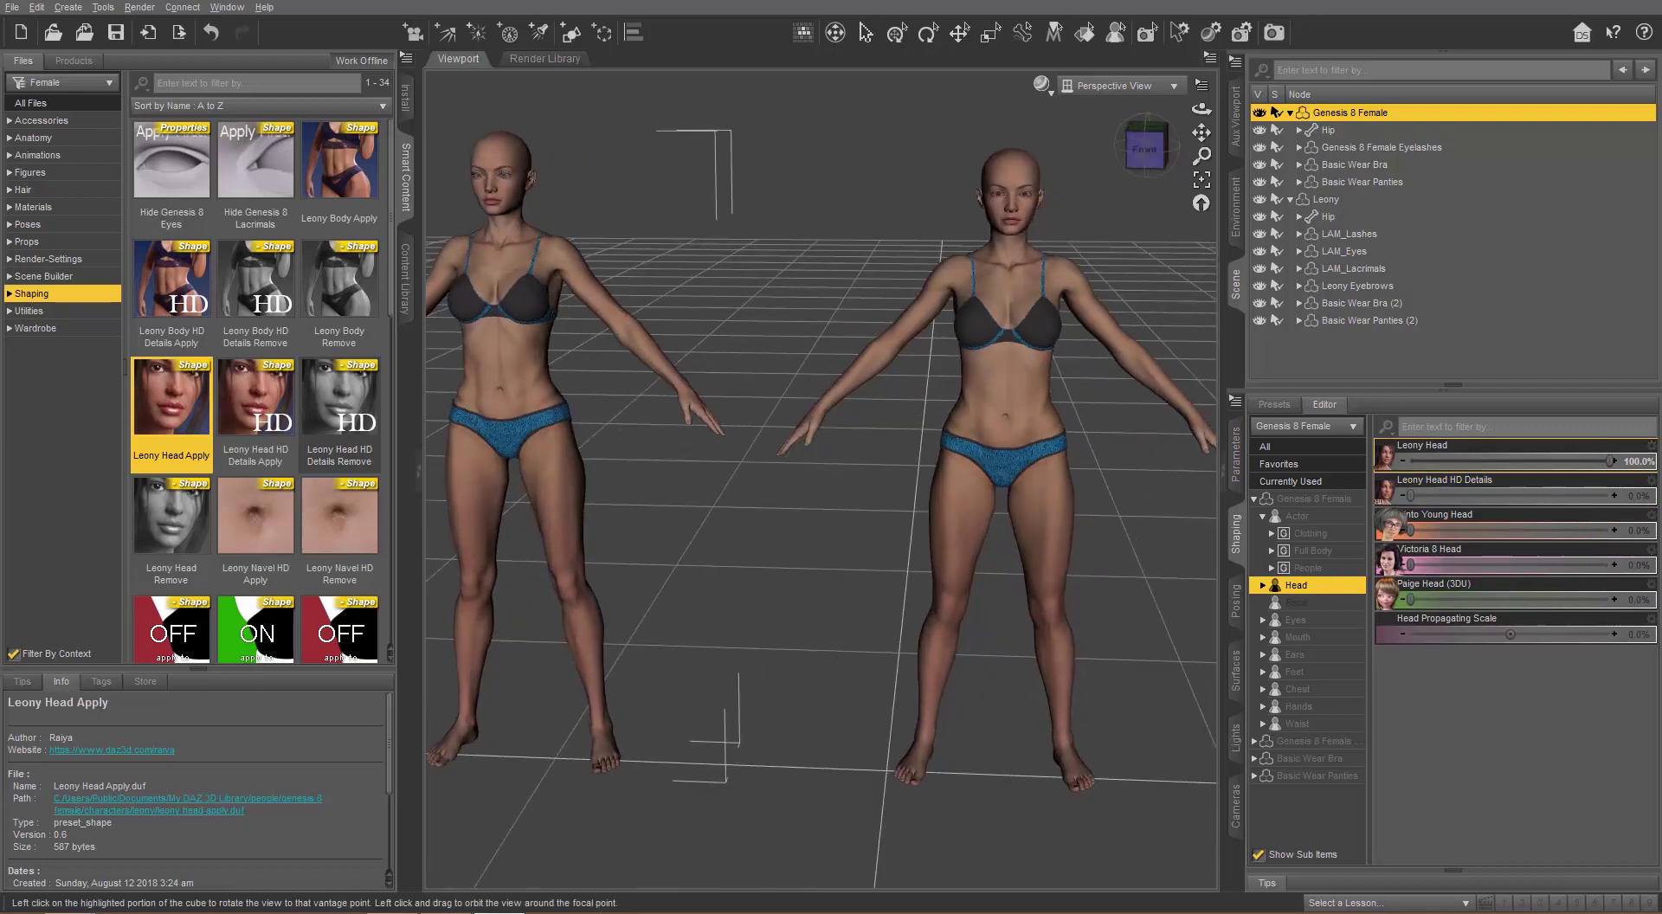
click(1164, 130)
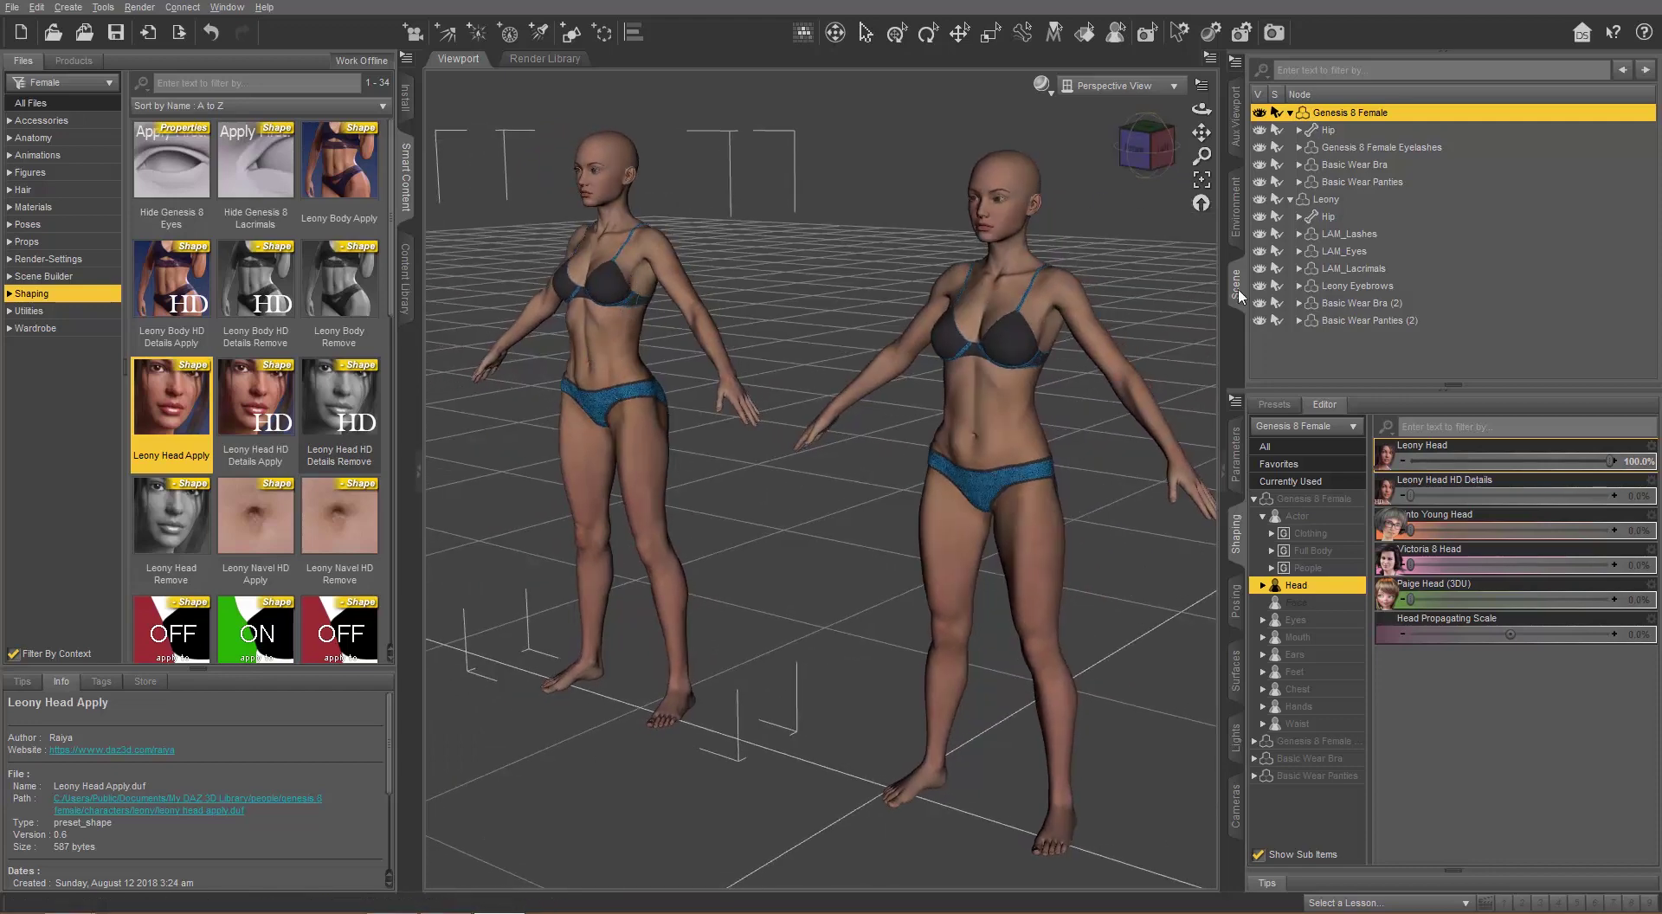
Compare the standard Genesis 8 Female's eyelashes and Basic Wear Bra with Leony's separate LAM_Eyes part in the scene.
click(1353, 150)
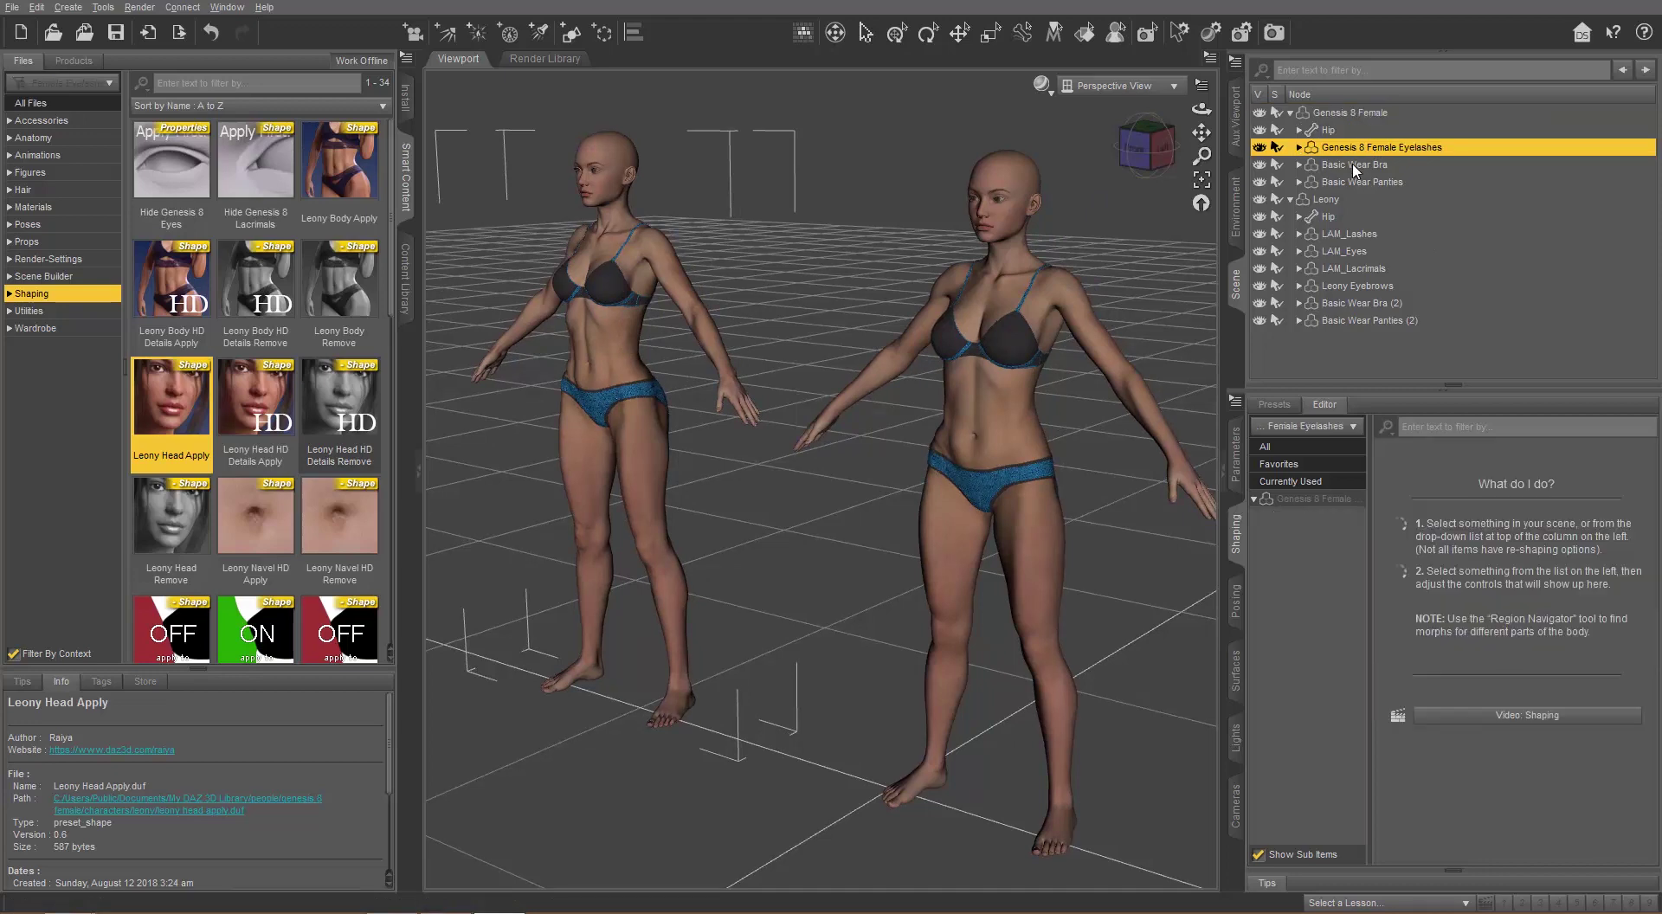
click(1354, 167)
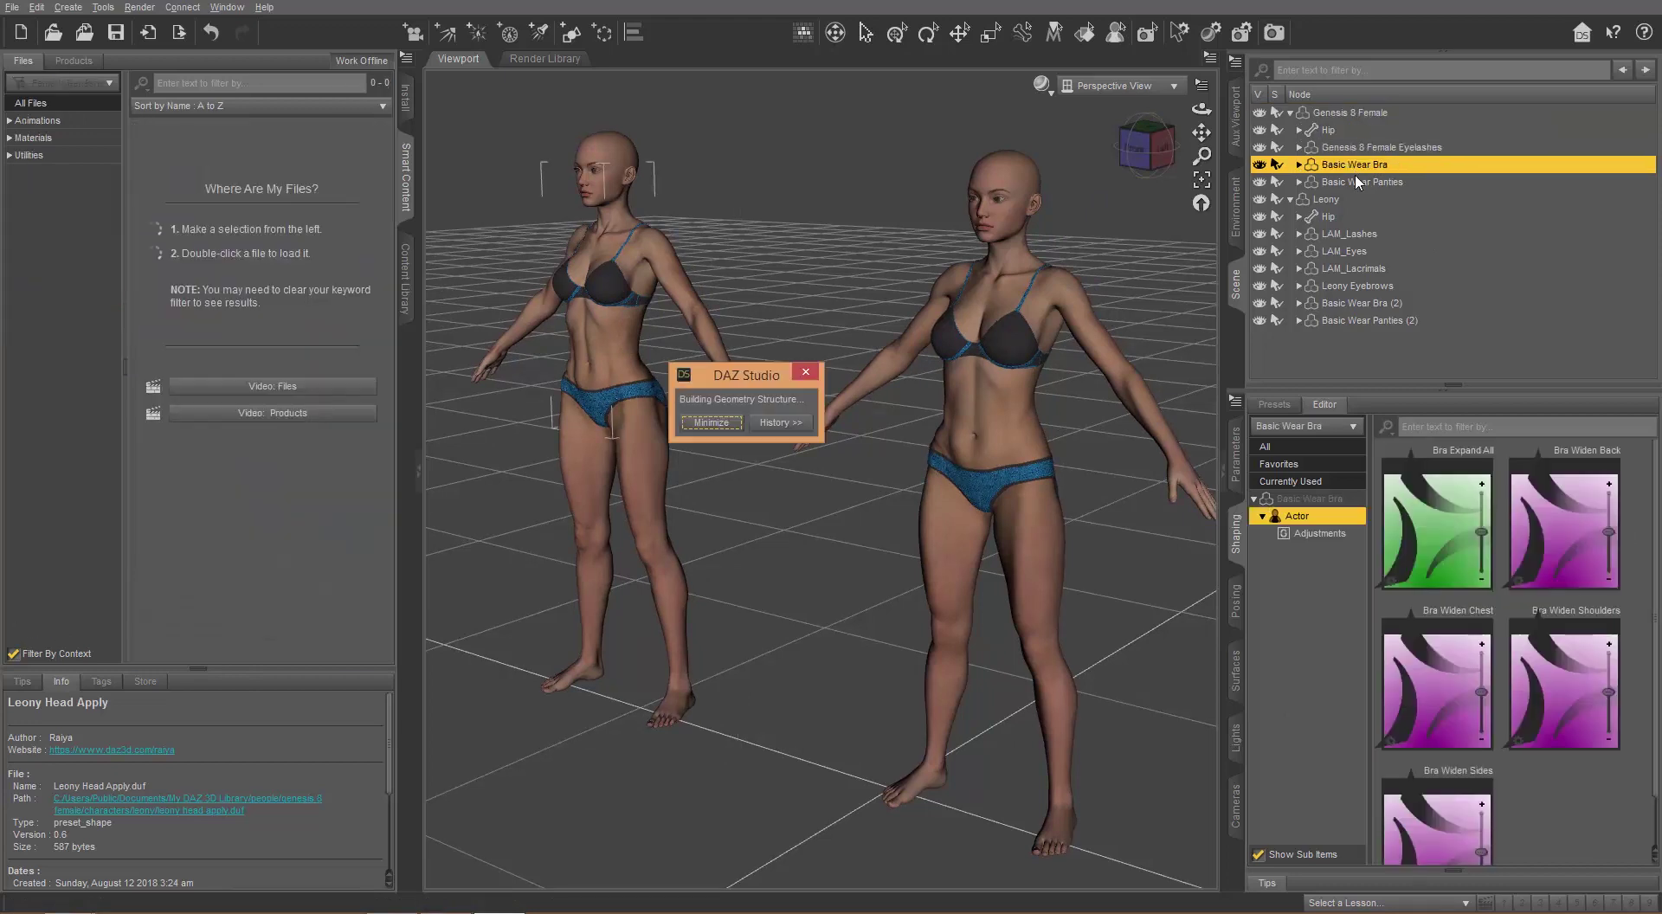
click(1347, 253)
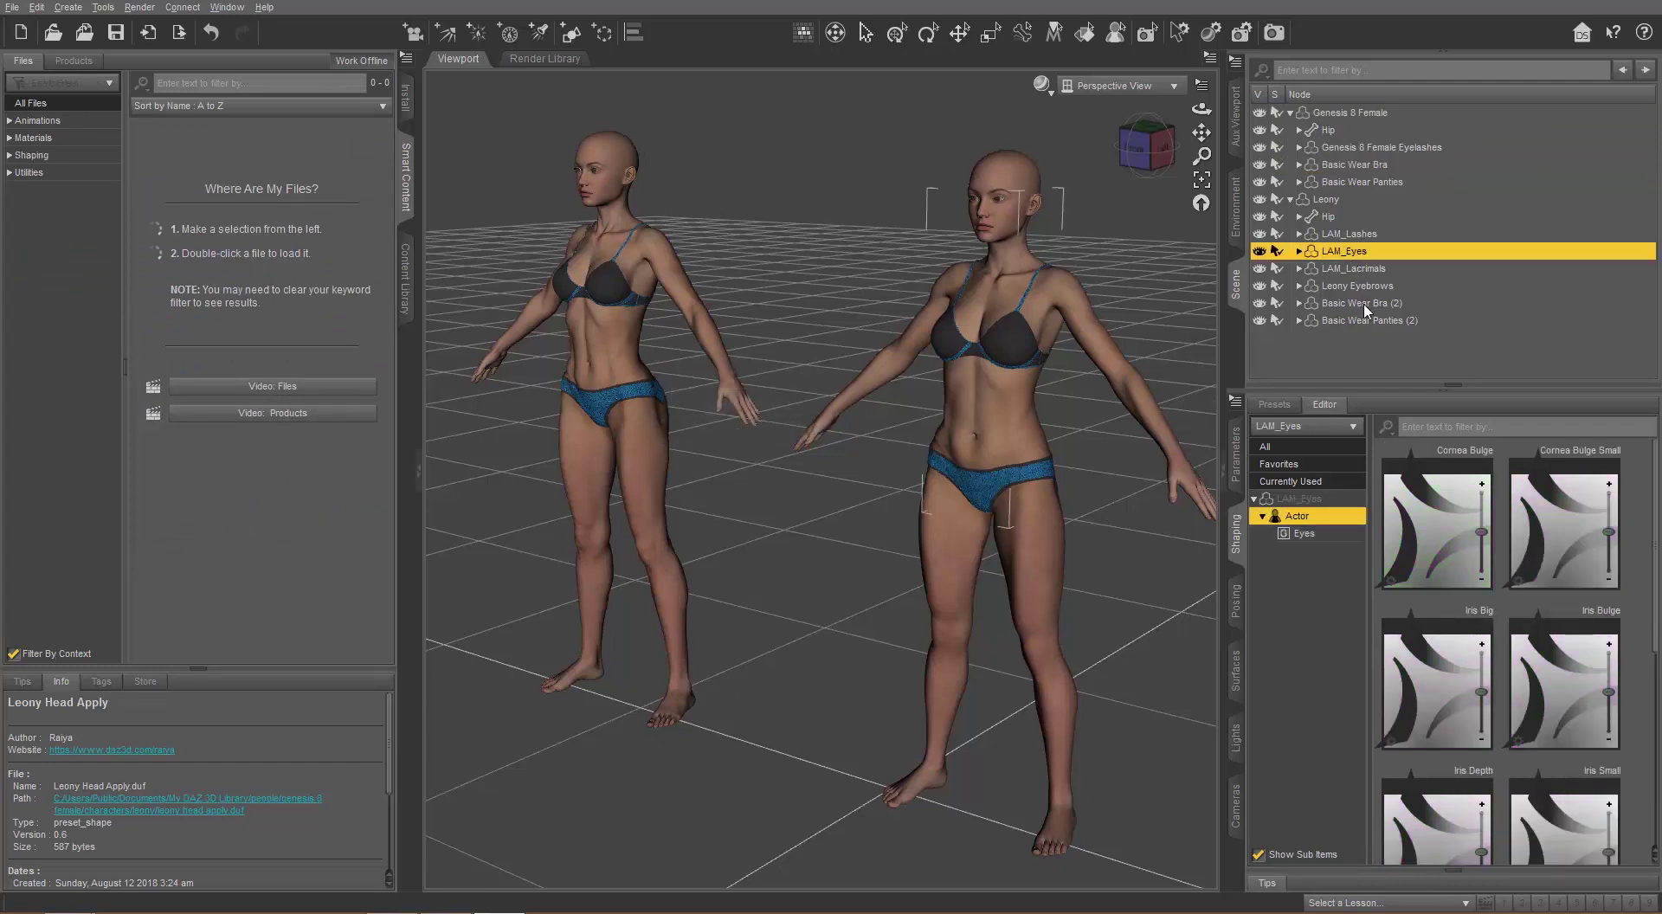
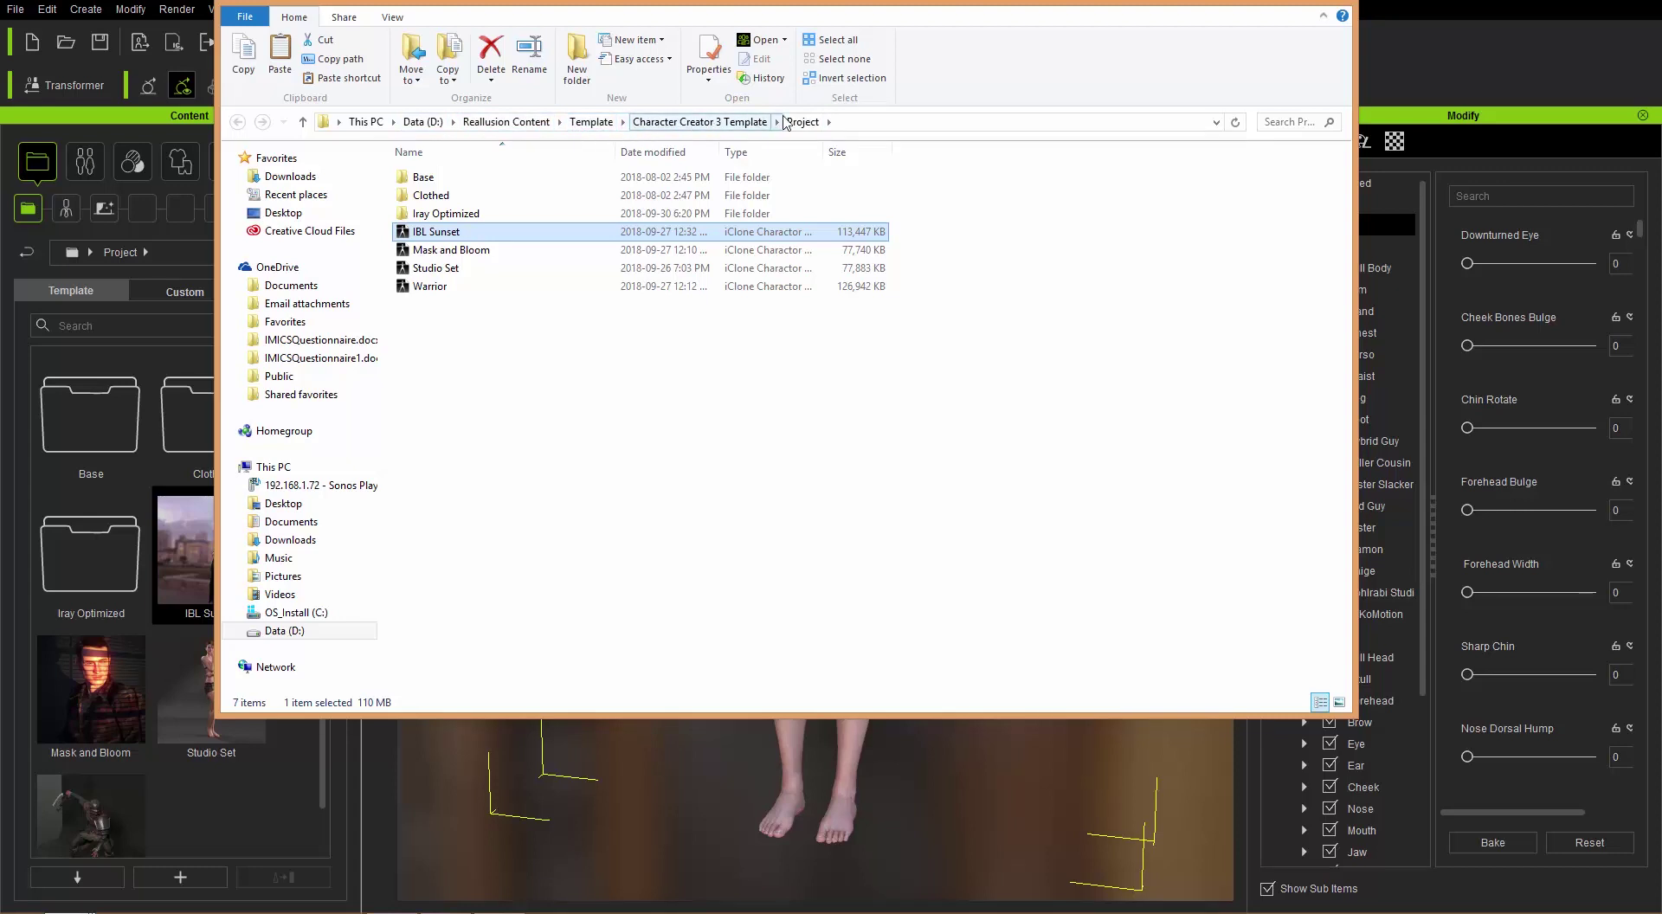
Open the T_Pose folder inside the Character Creator 3 Template's DazResource folder and shift its window aside.
click(700, 122)
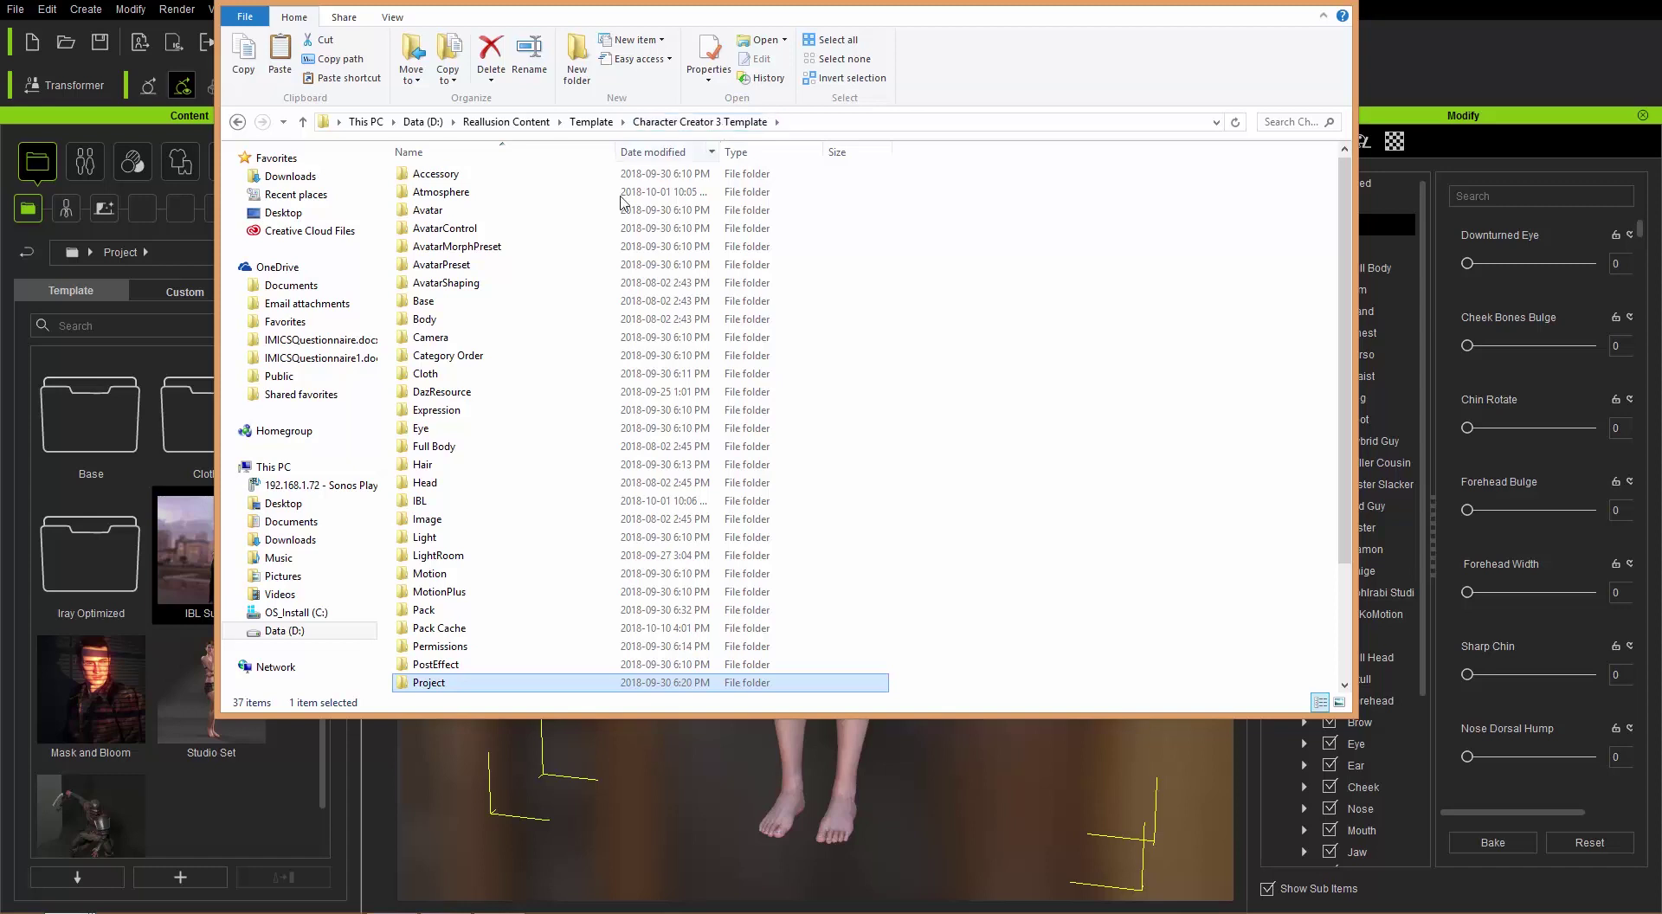
double_click(443, 393)
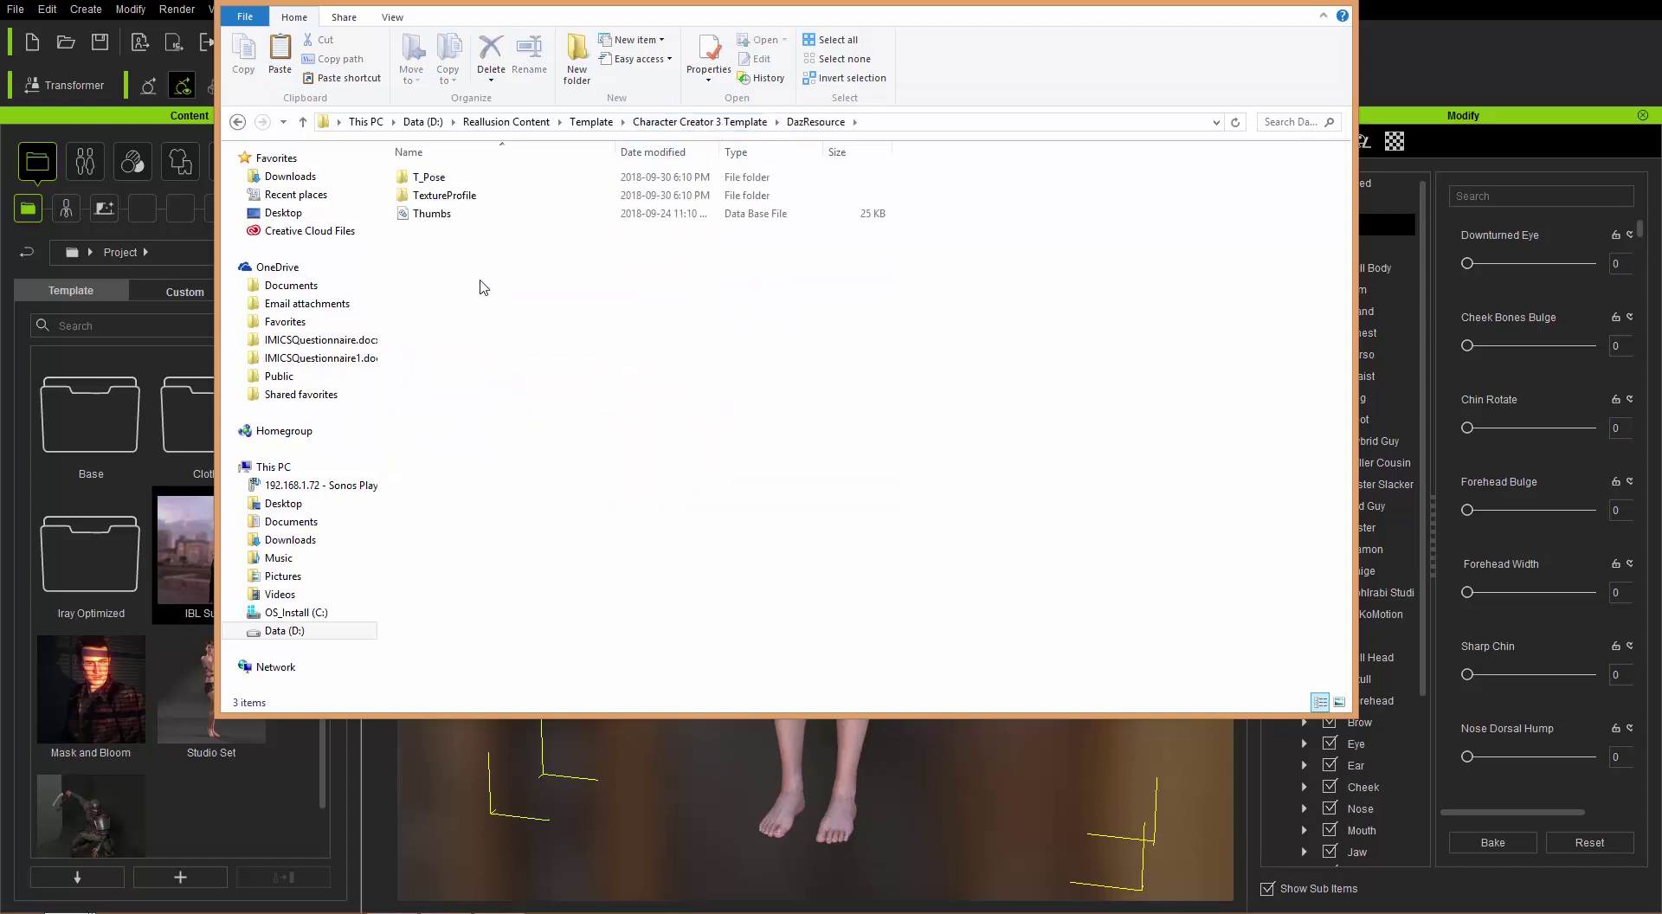
double_click(426, 182)
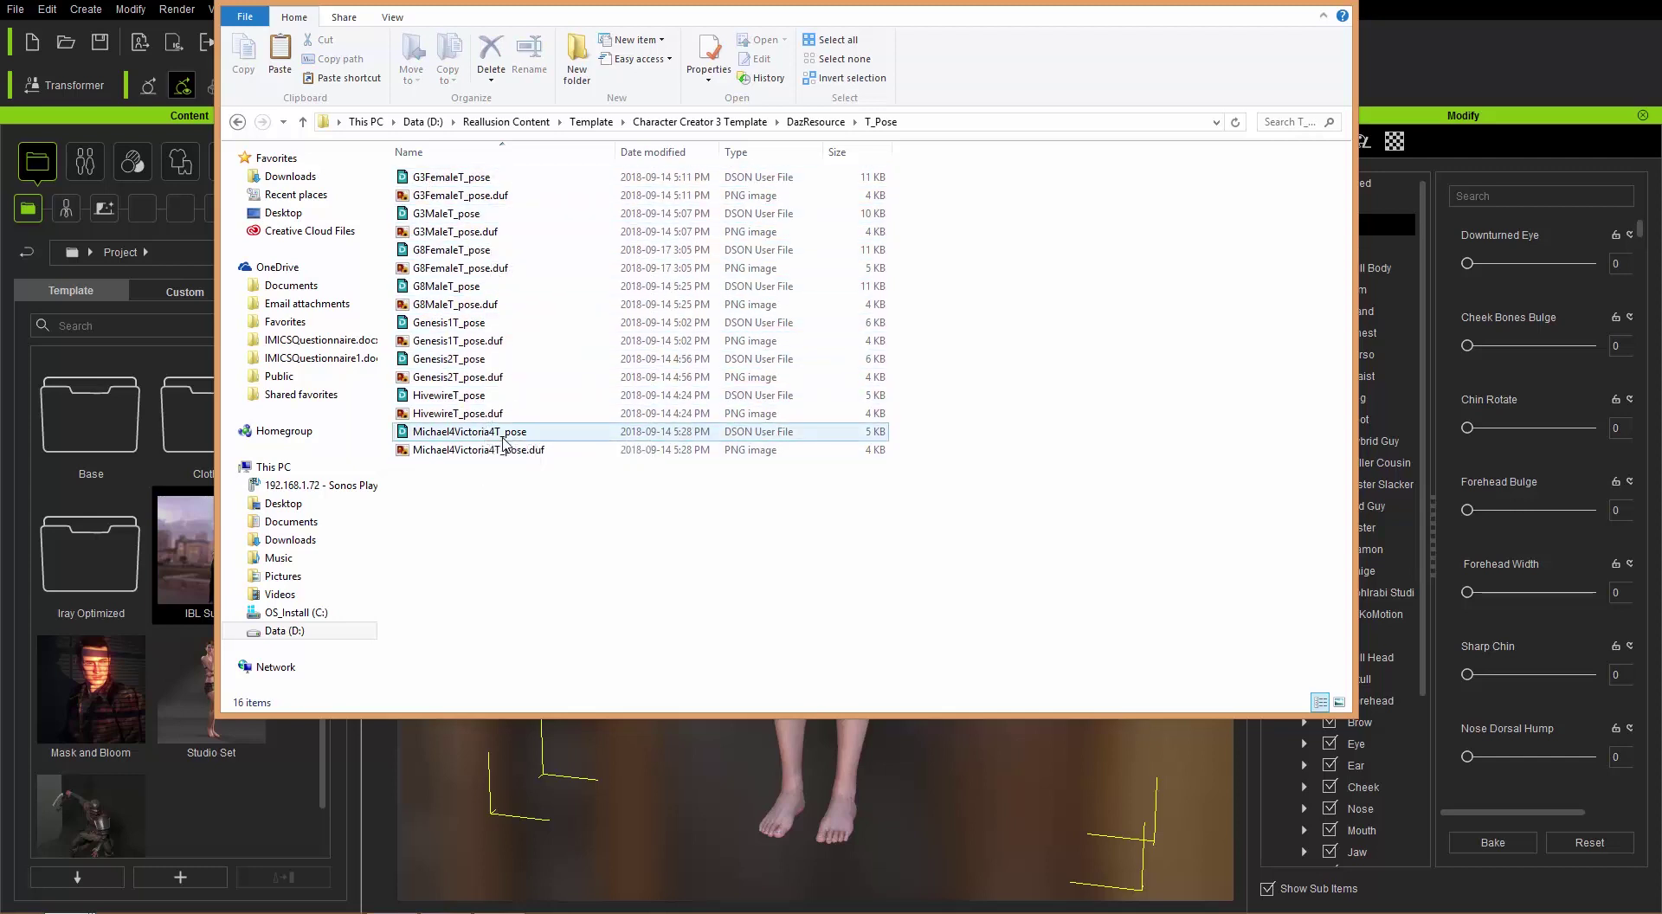
drag(685, 5, 1052, 102)
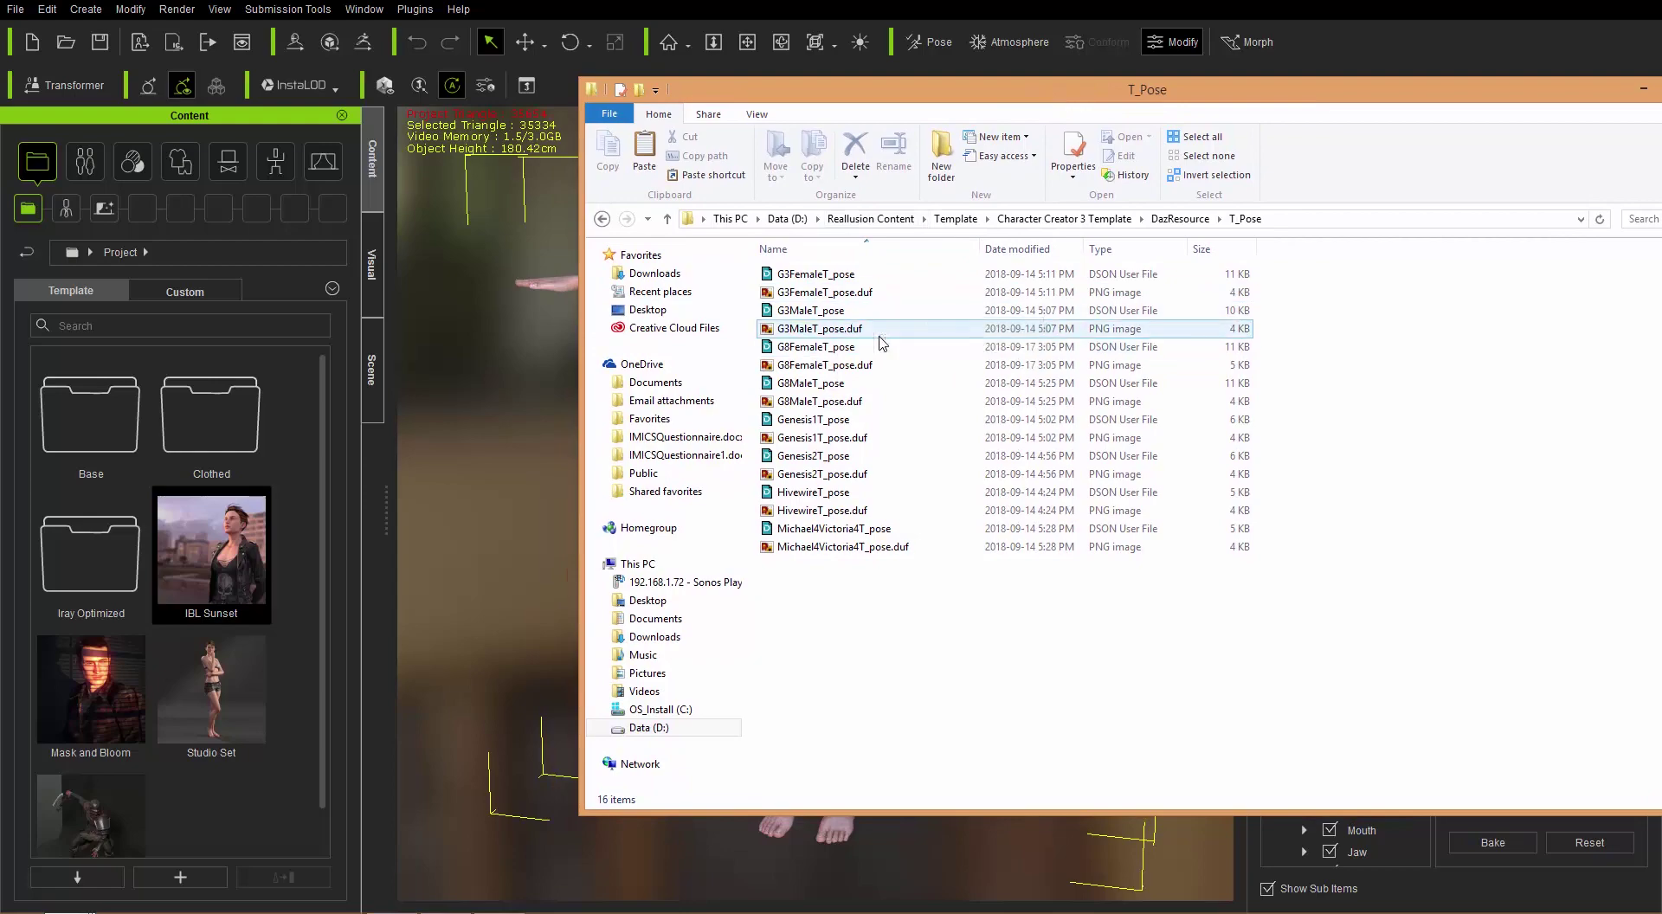
Switch to DAZ Studio with the T_Pose folder beside it and apply G8FemaleT_pose to the Paige figure.
key(alt+Tab)
key(alt+Tab)
key(alt+Tab)
key(alt+Tab)
key(alt+Tab)
key(alt+Tab)
key(alt+Tab)
key(alt+Tab)
key(alt+Tab)
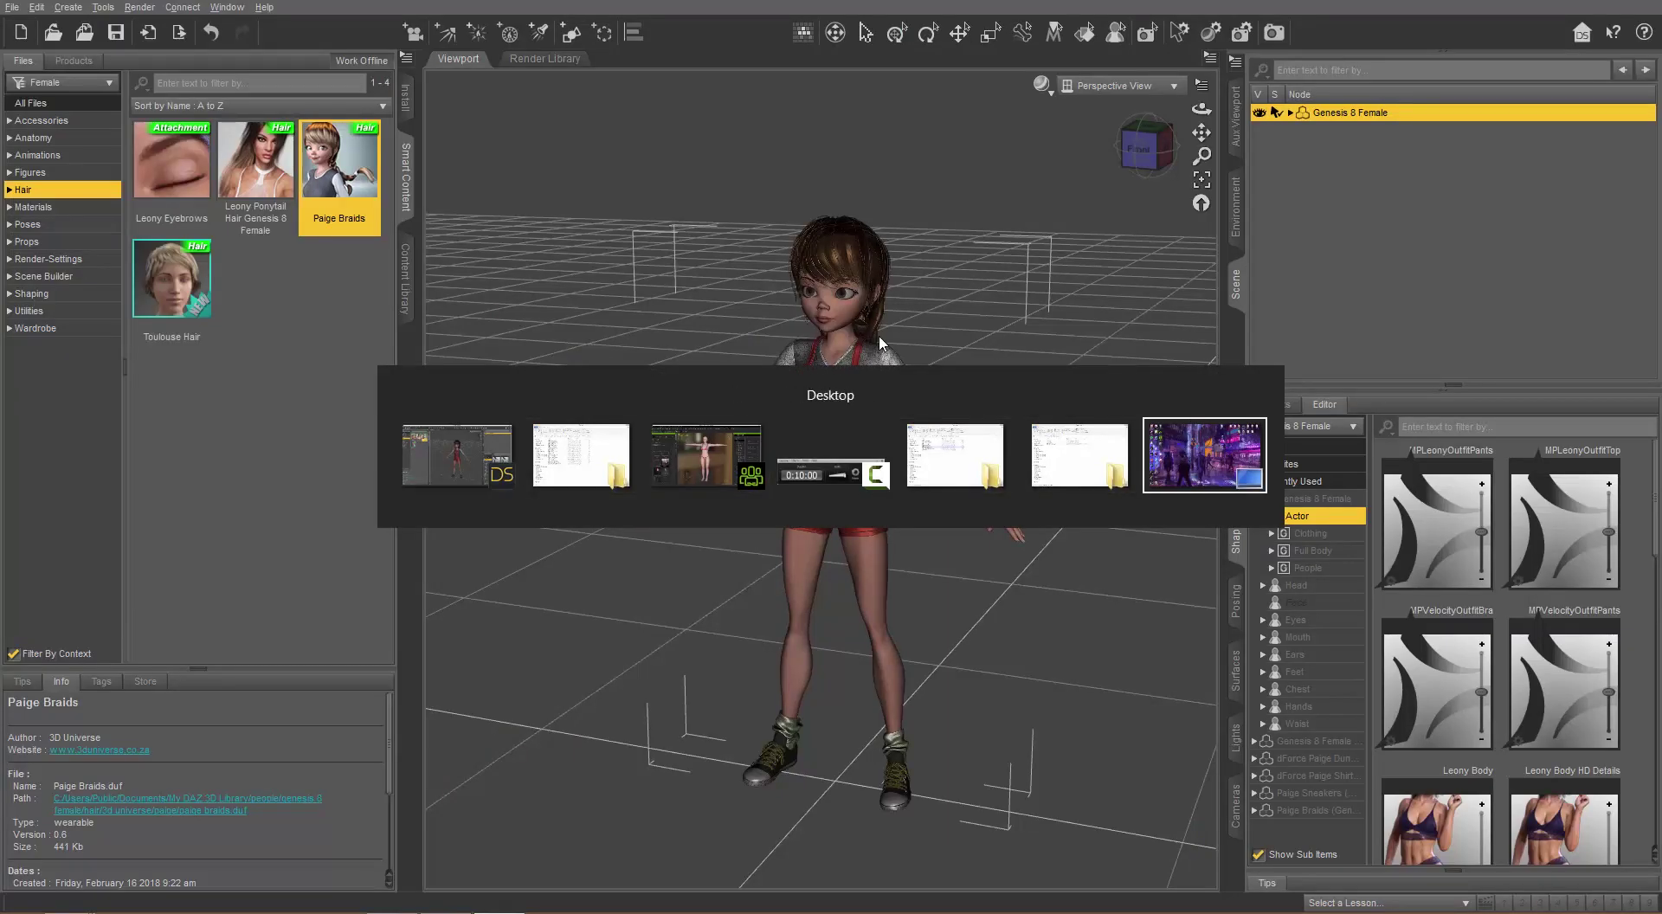
key(alt+Tab)
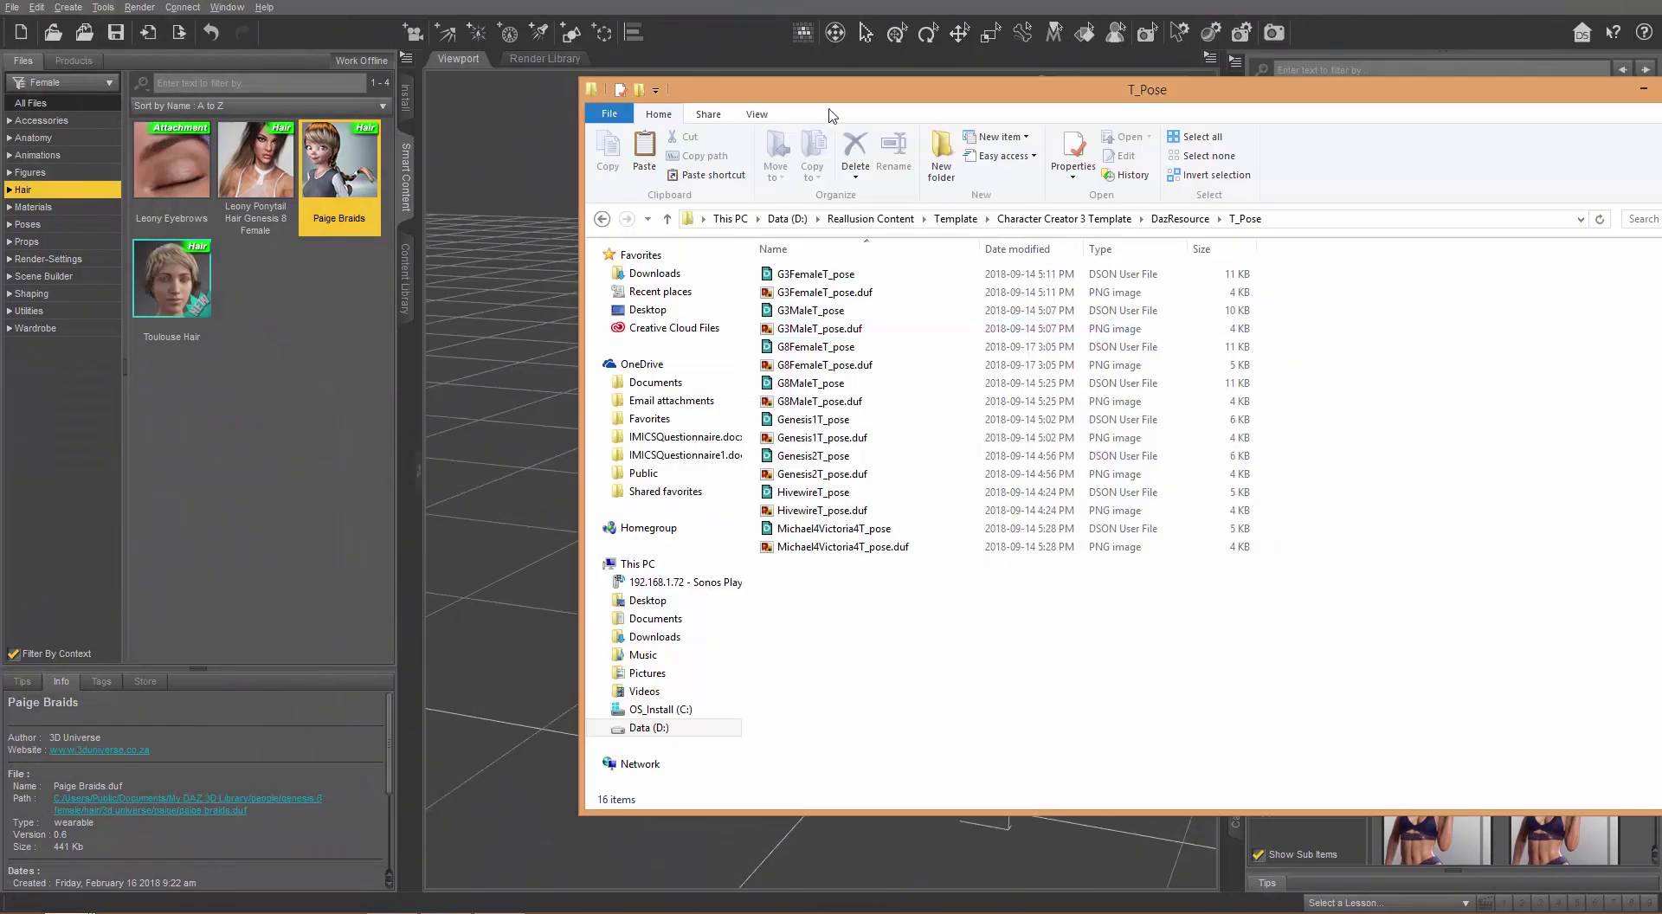
drag(851, 98, 1288, 88)
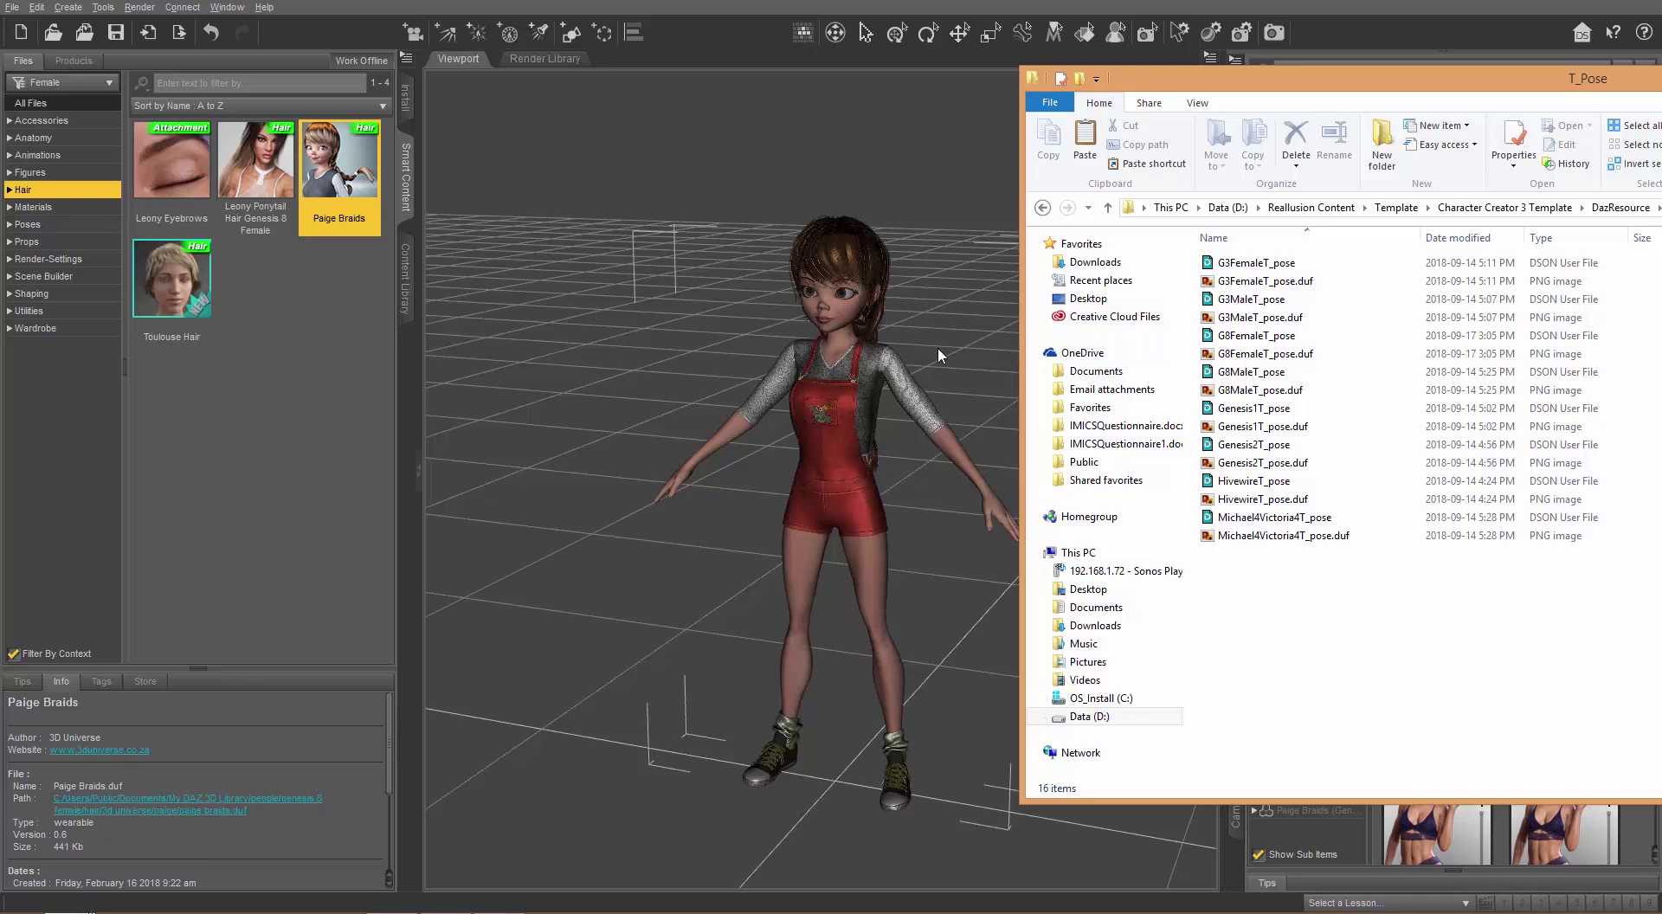
click(1262, 337)
drag(1279, 342, 844, 339)
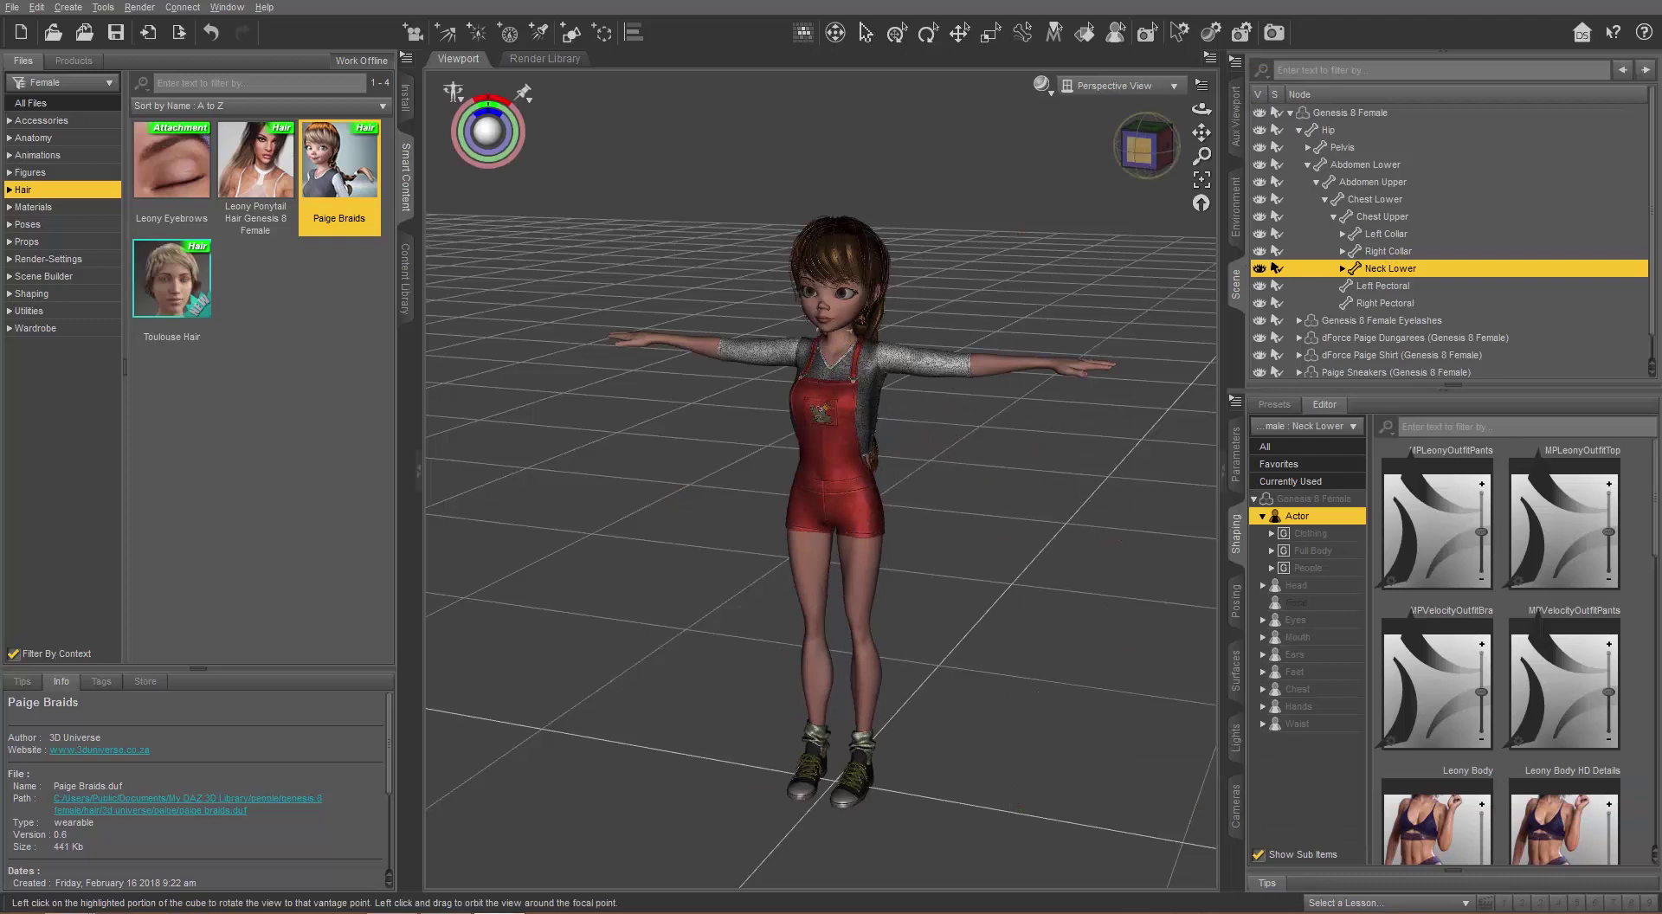
click(1148, 149)
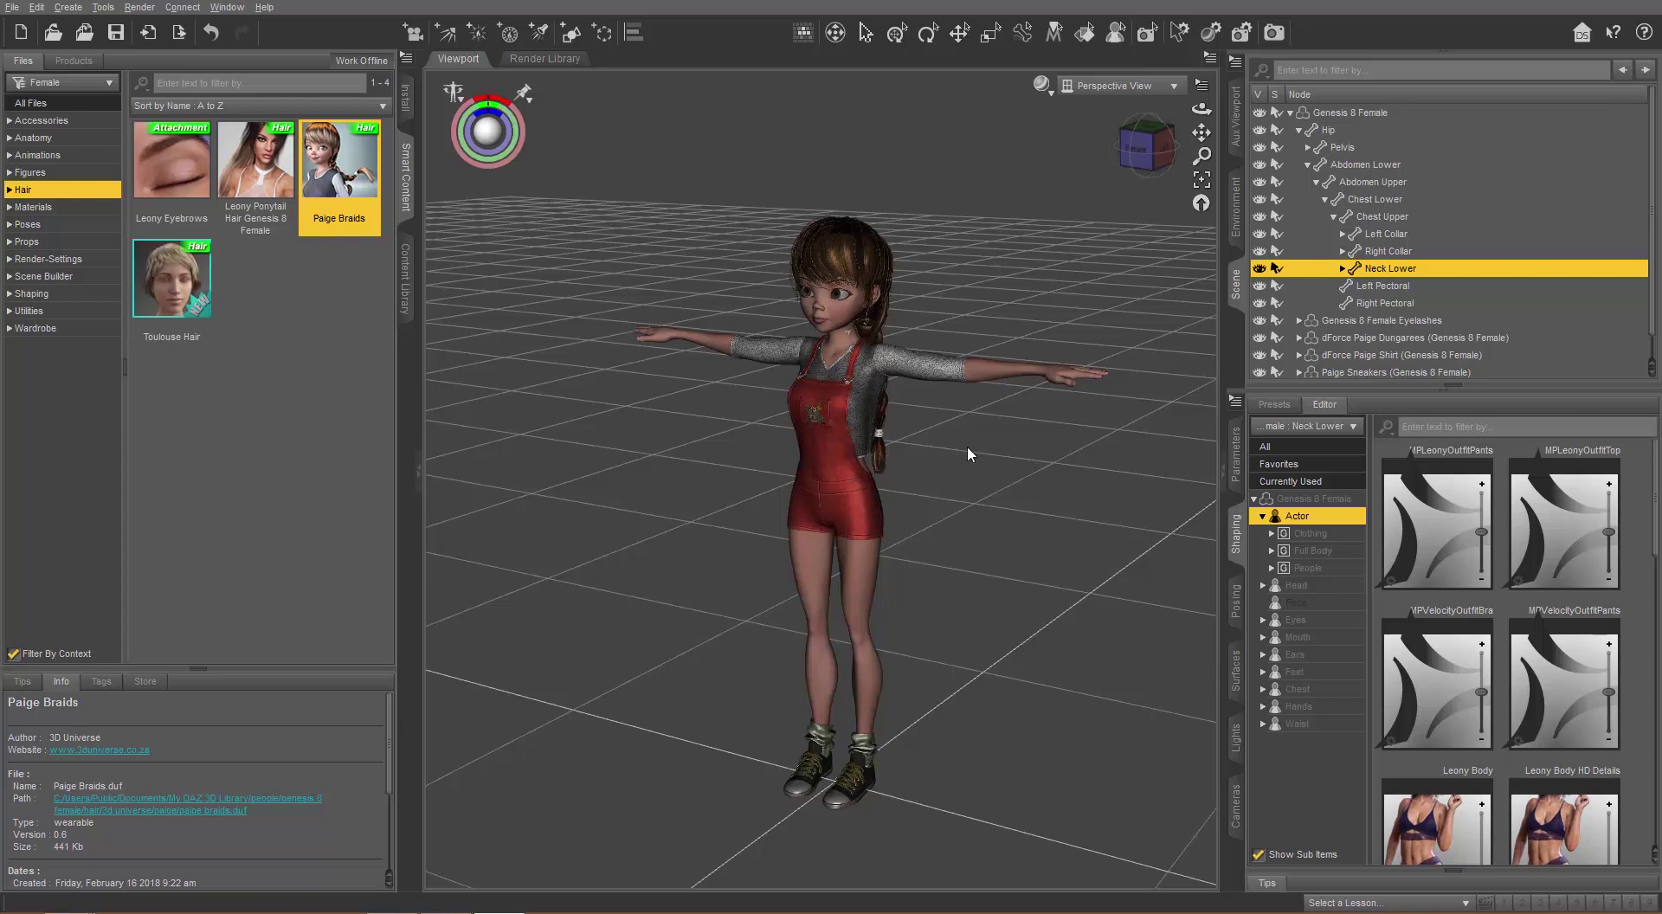
Try to export the posed Paige figure to the Paige folder as an FBX 2011 -- Binary file named test.
click(36, 7)
click(54, 218)
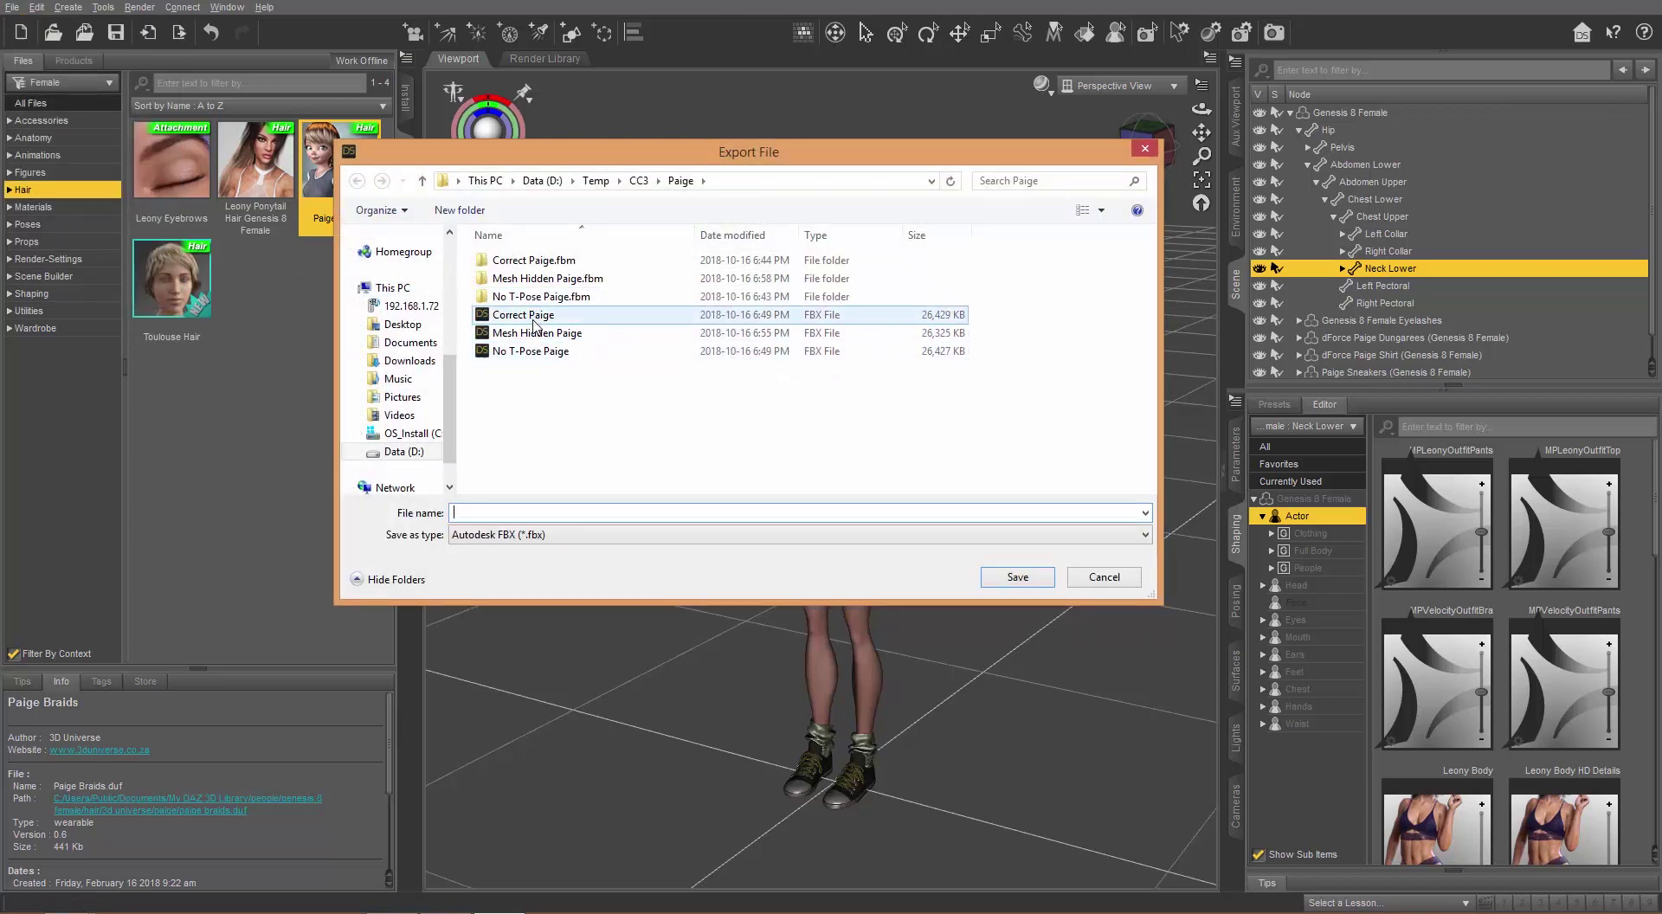
click(541, 353)
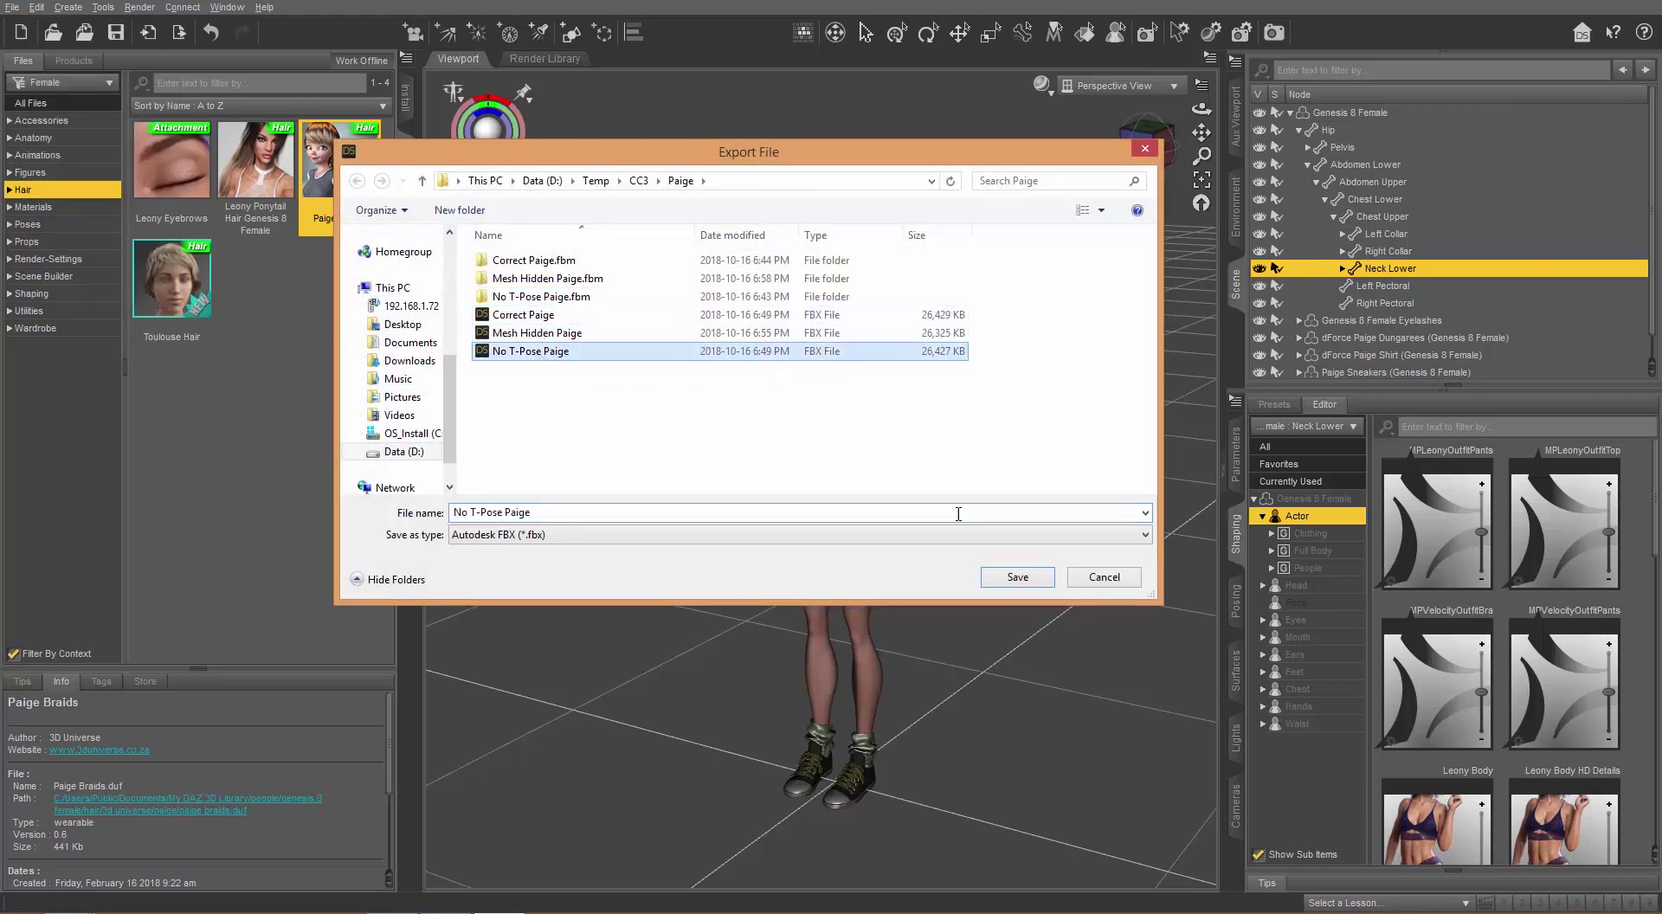
click(1015, 577)
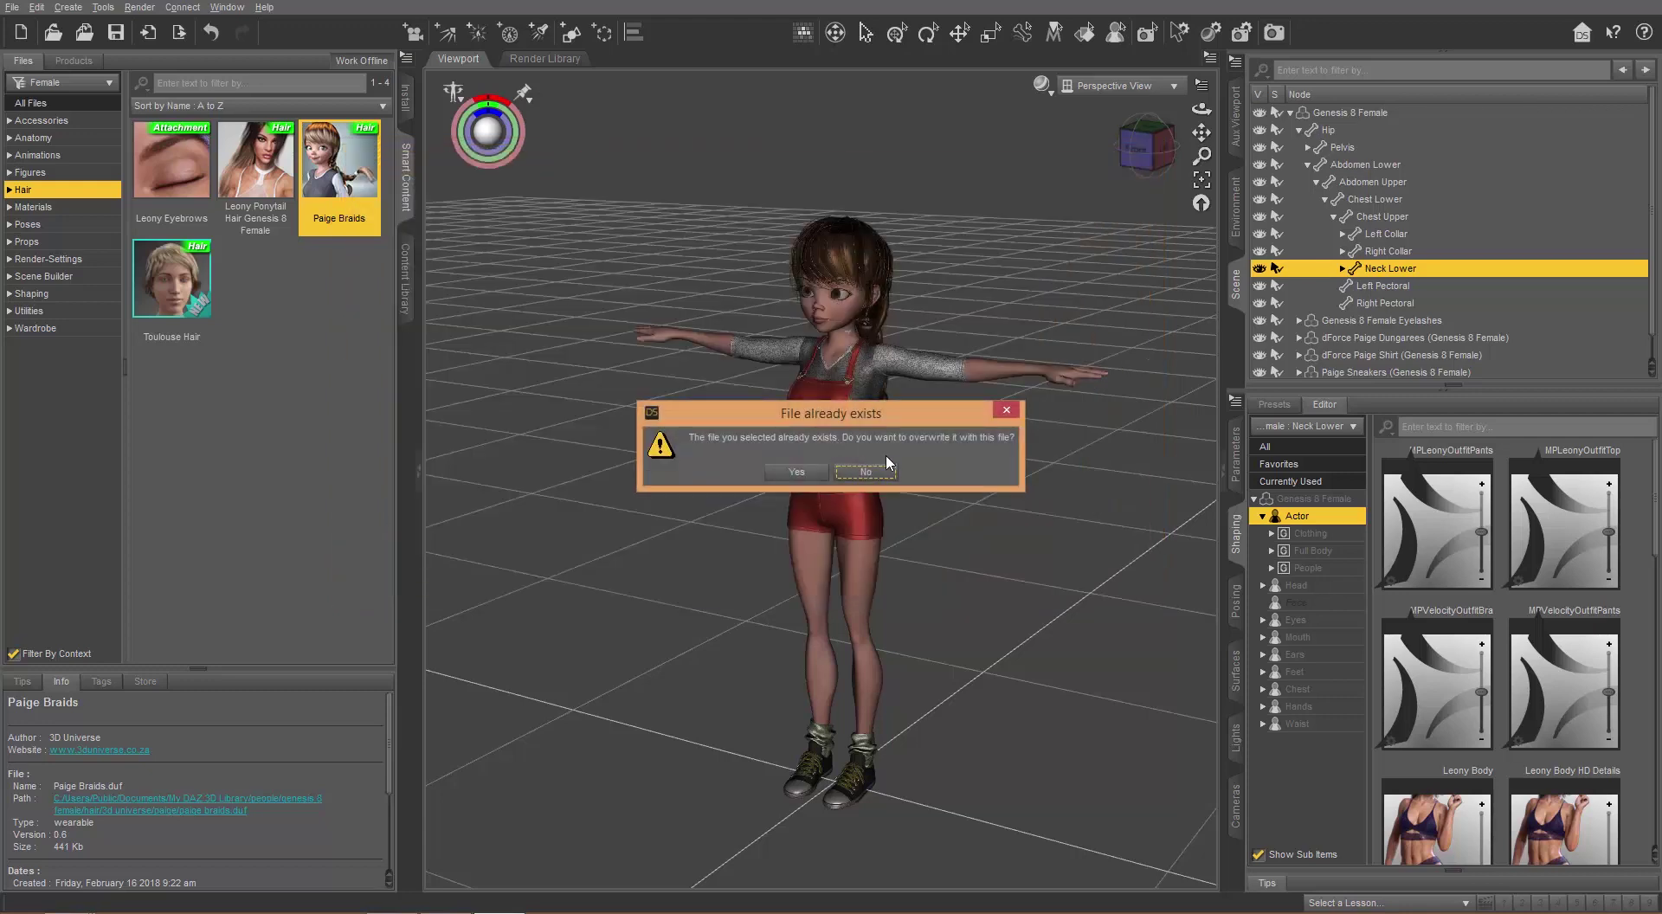
click(866, 472)
text(test)
click(1013, 579)
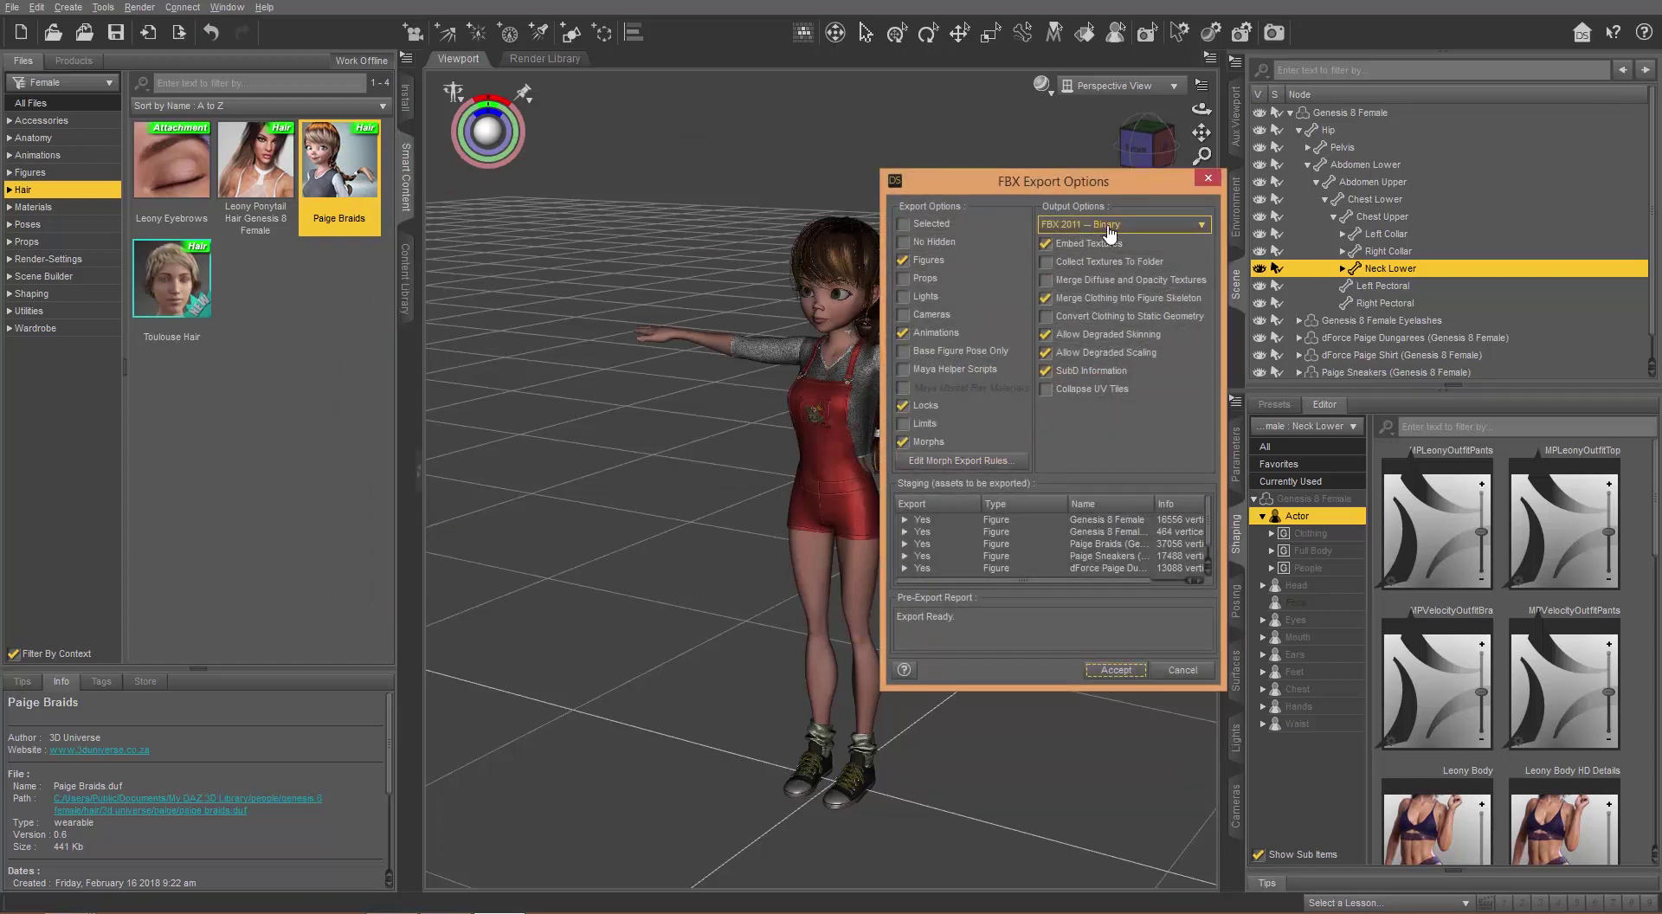
click(1141, 672)
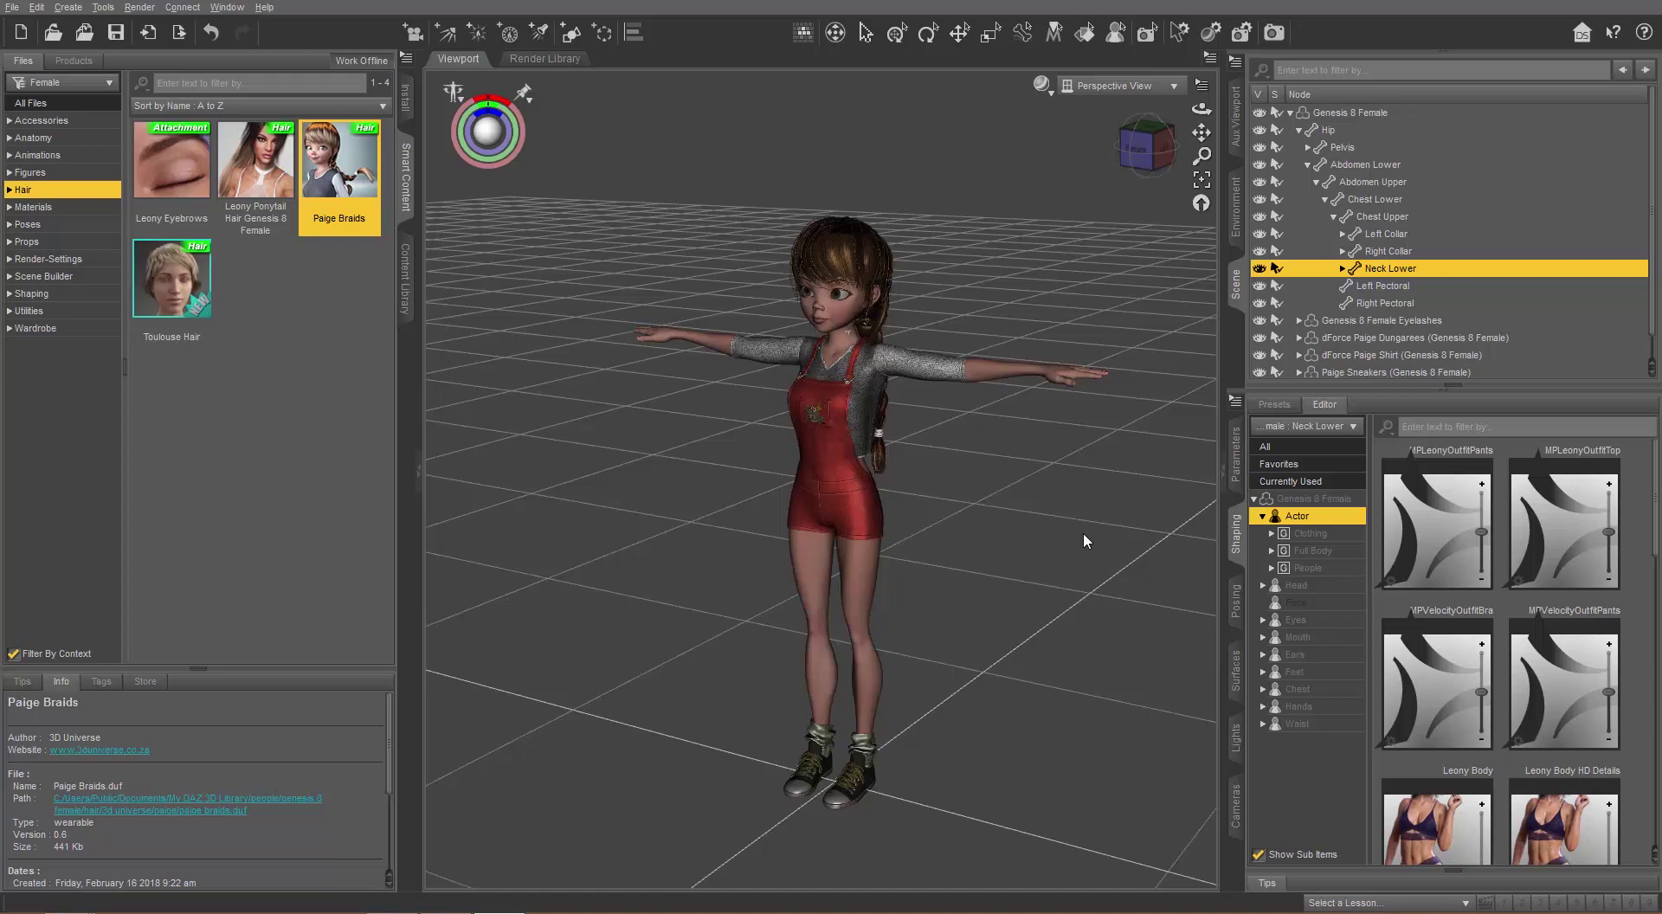
Switch to Character Creator and load No T-Pose Paige through Transformer, discarding the current project without saving.
key(alt+Tab)
key(alt+Tab)
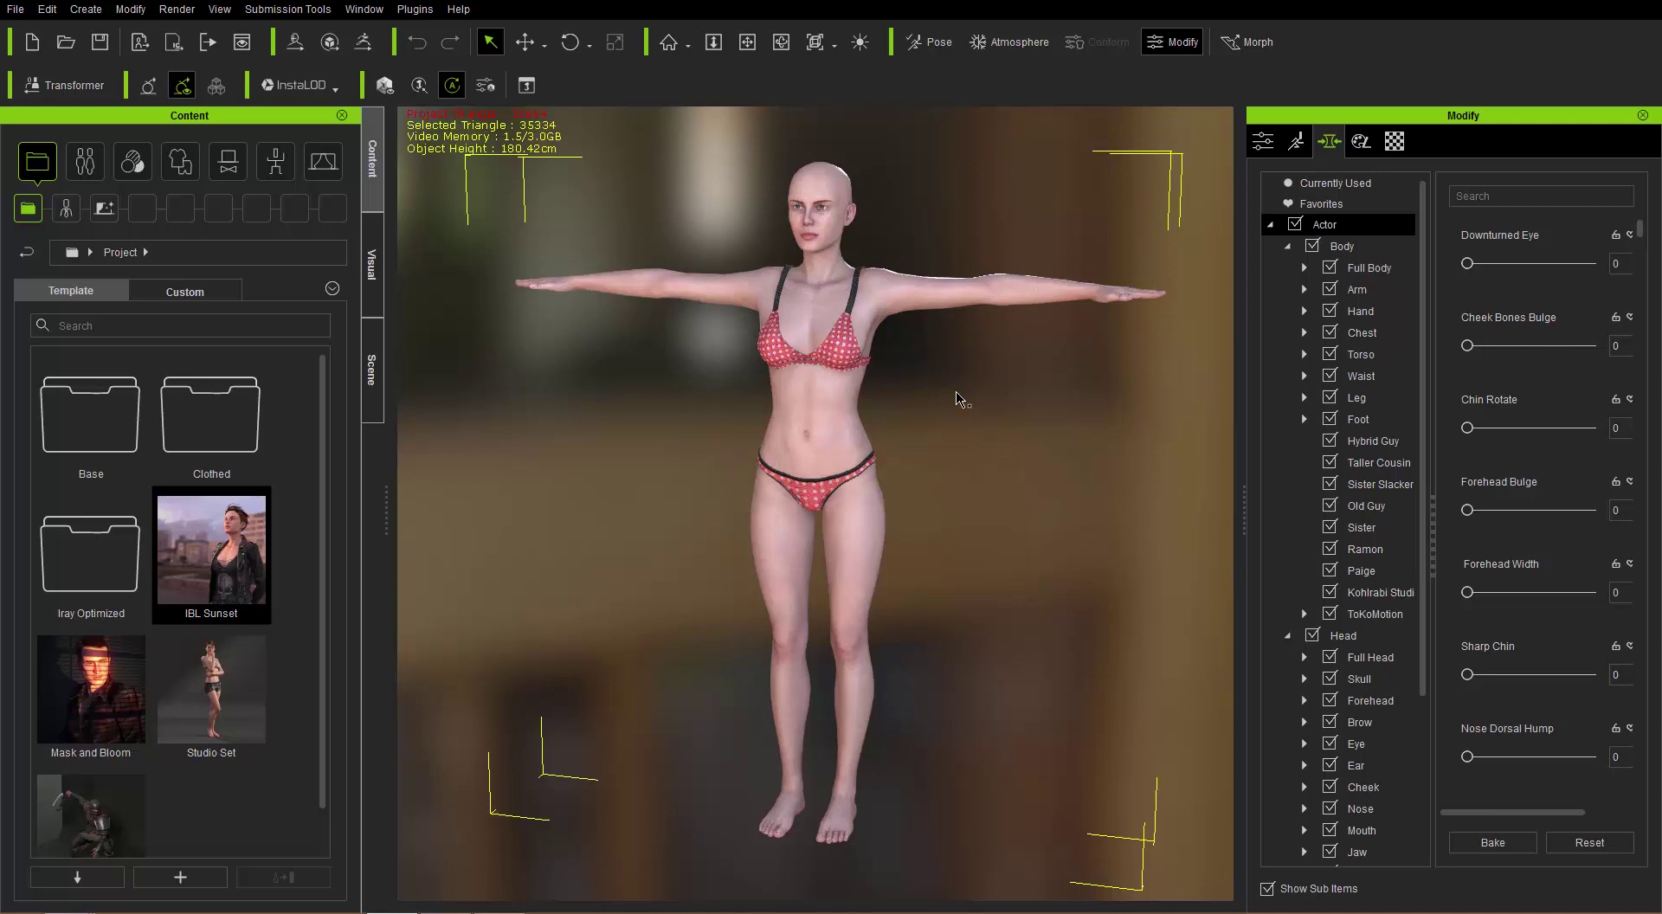
click(67, 86)
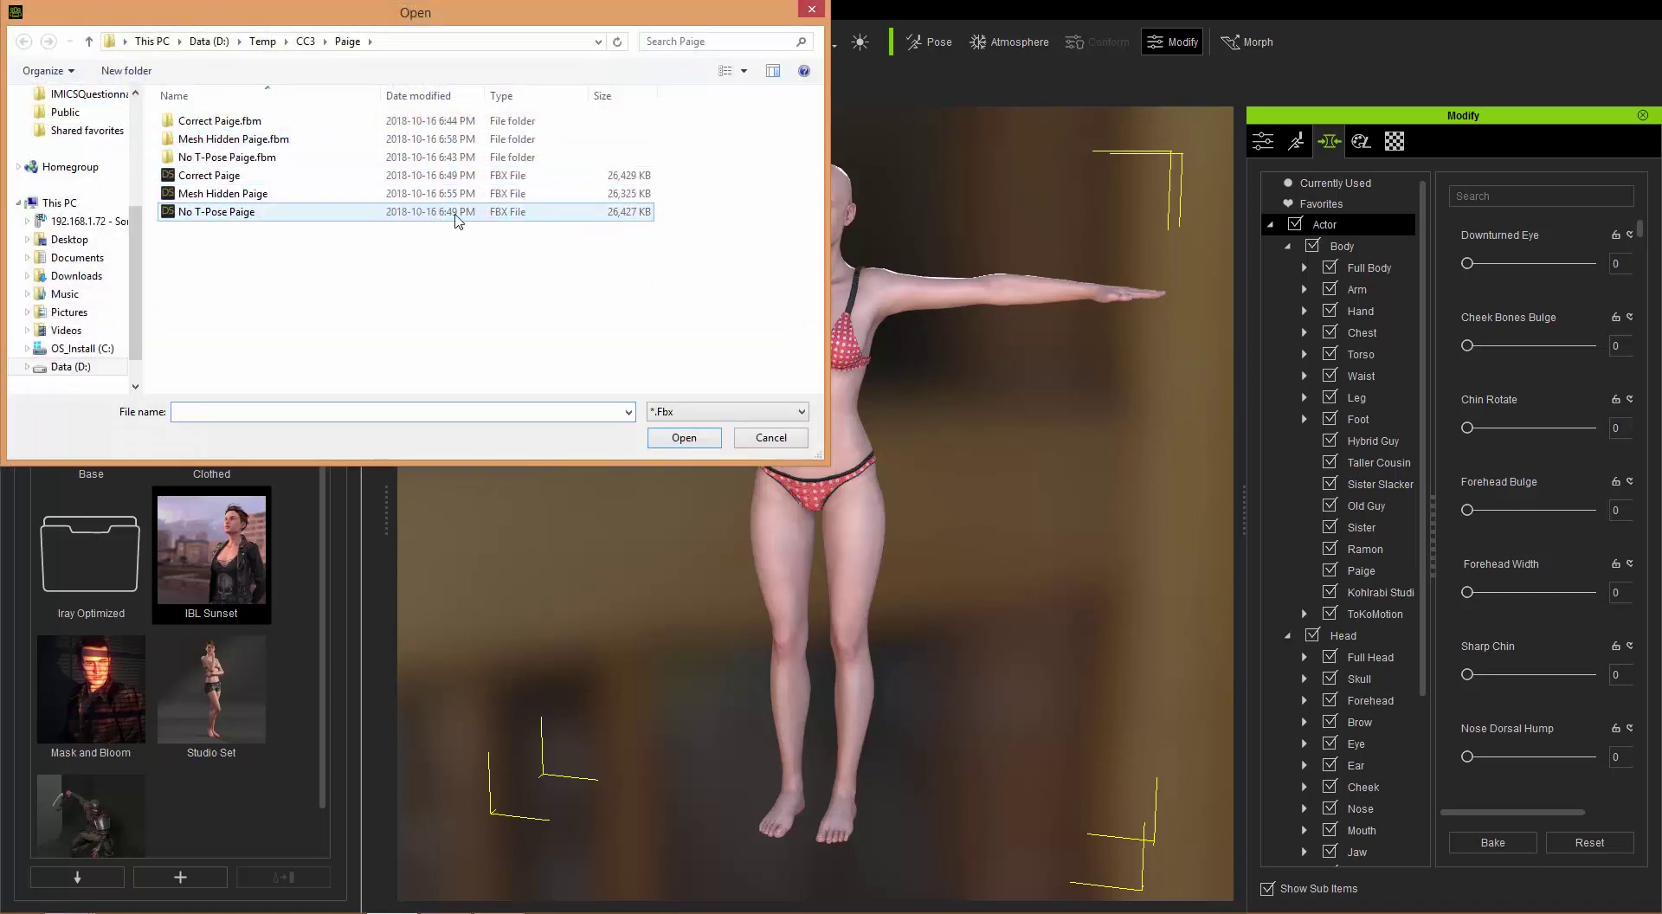
click(219, 216)
double_click(220, 223)
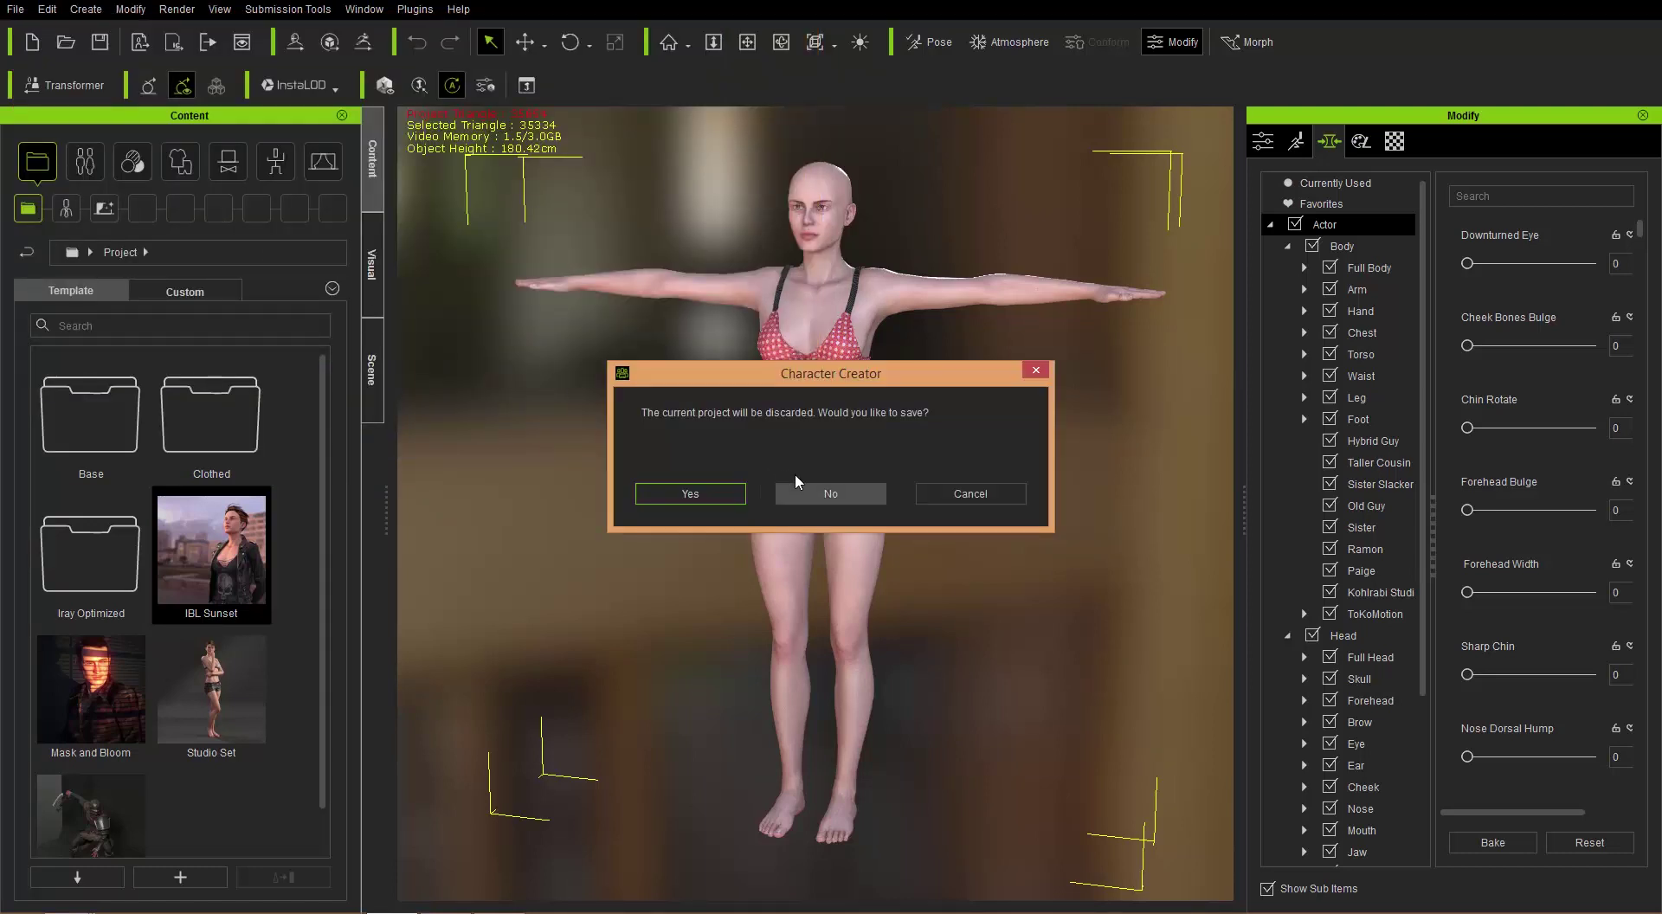
click(844, 486)
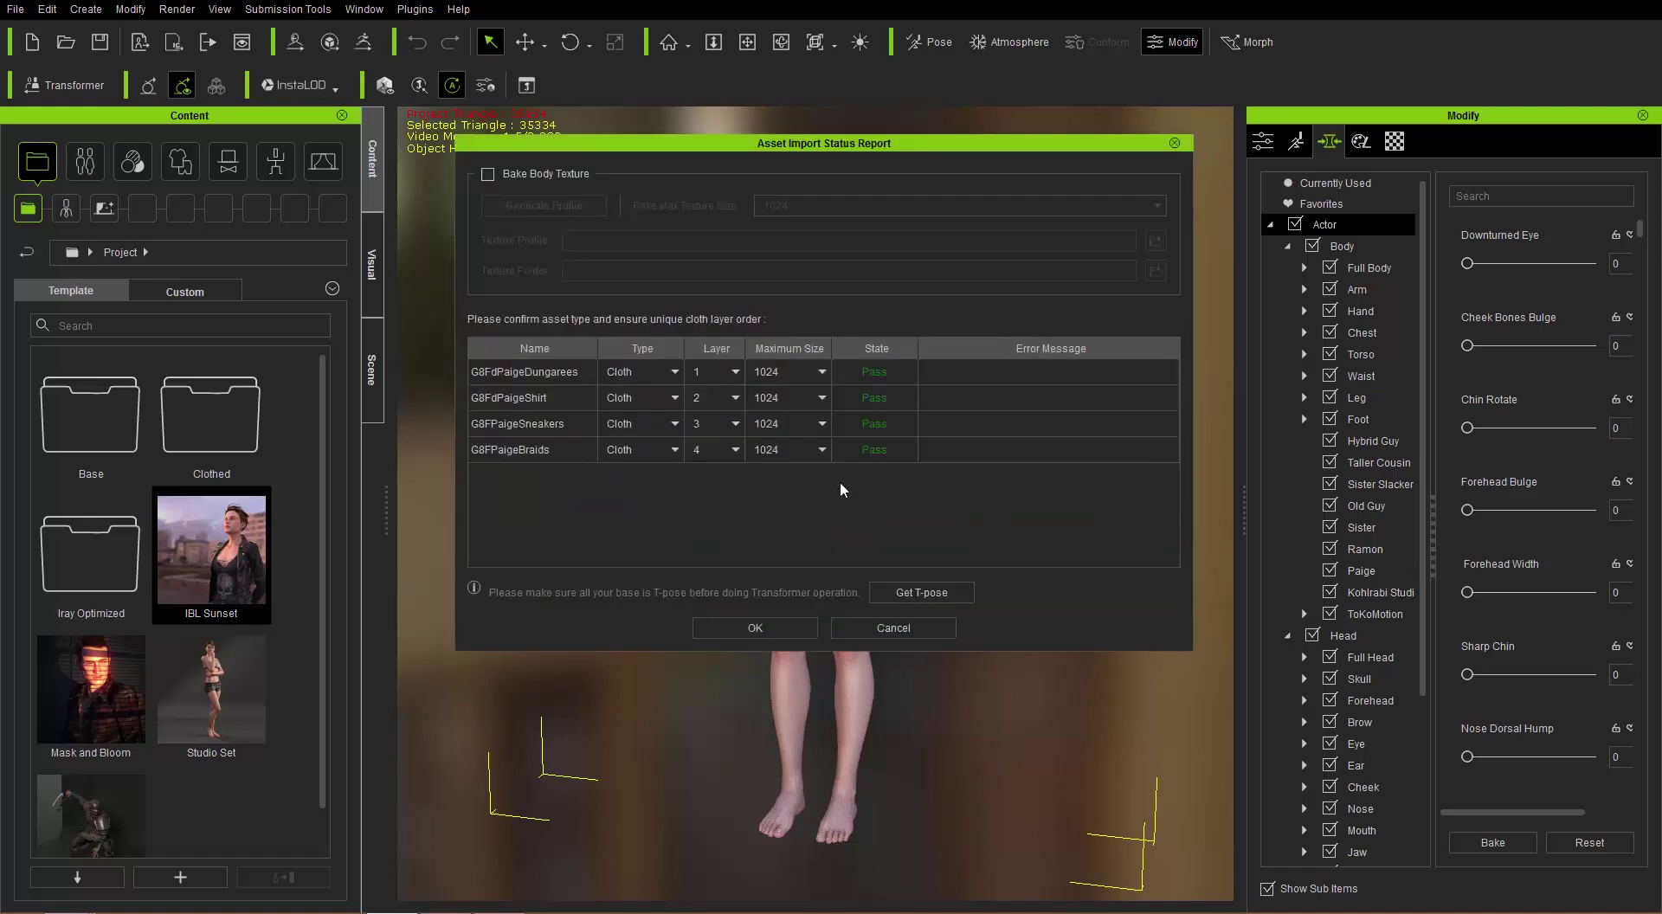
Set the asset type of G8FPaigeSneakers to Shoes and G8FPaigeBraids to Hair in the import report.
click(657, 423)
click(635, 456)
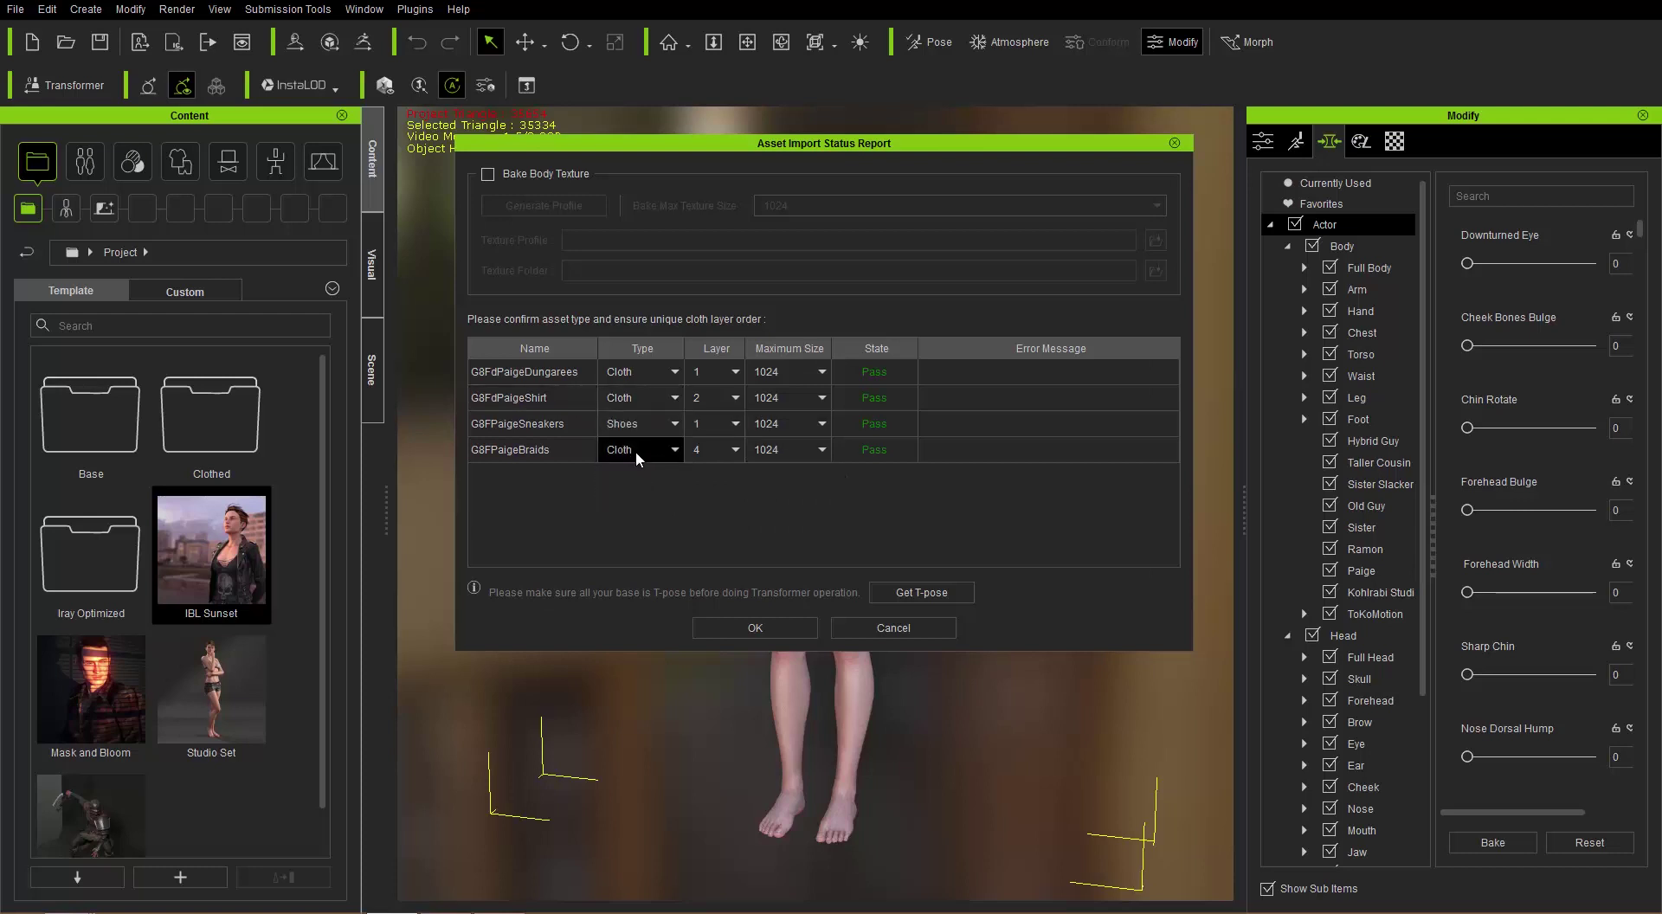
click(658, 453)
click(629, 520)
View the supplied T-pose files from the import report, close their folder, and confirm the asset import.
click(911, 593)
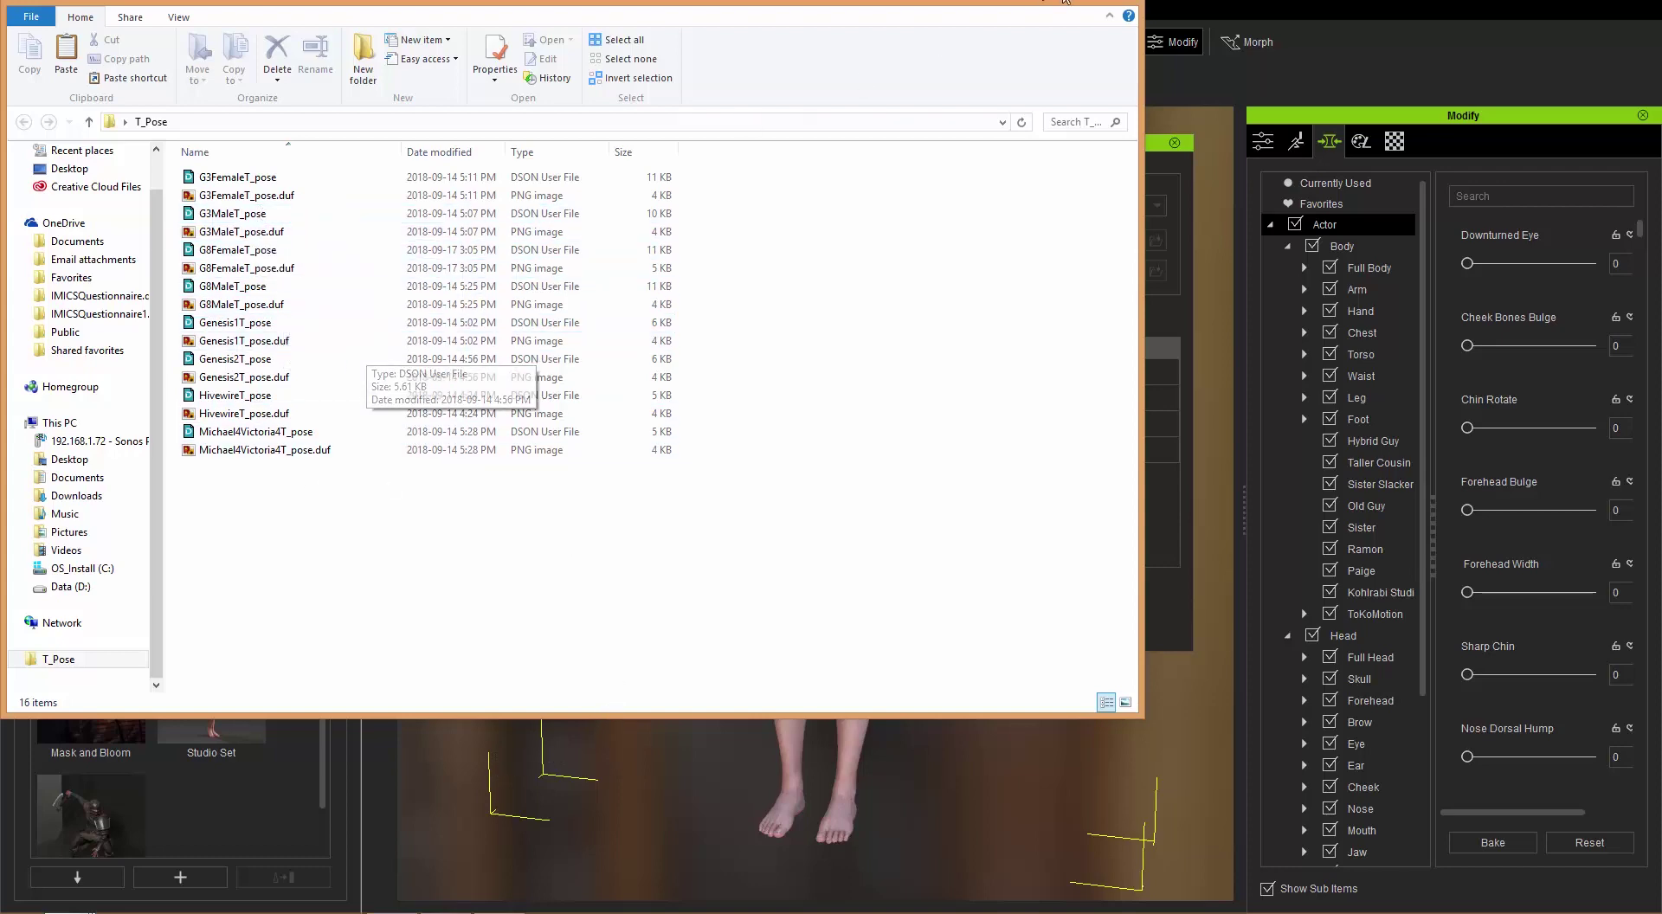
key(alt+F4)
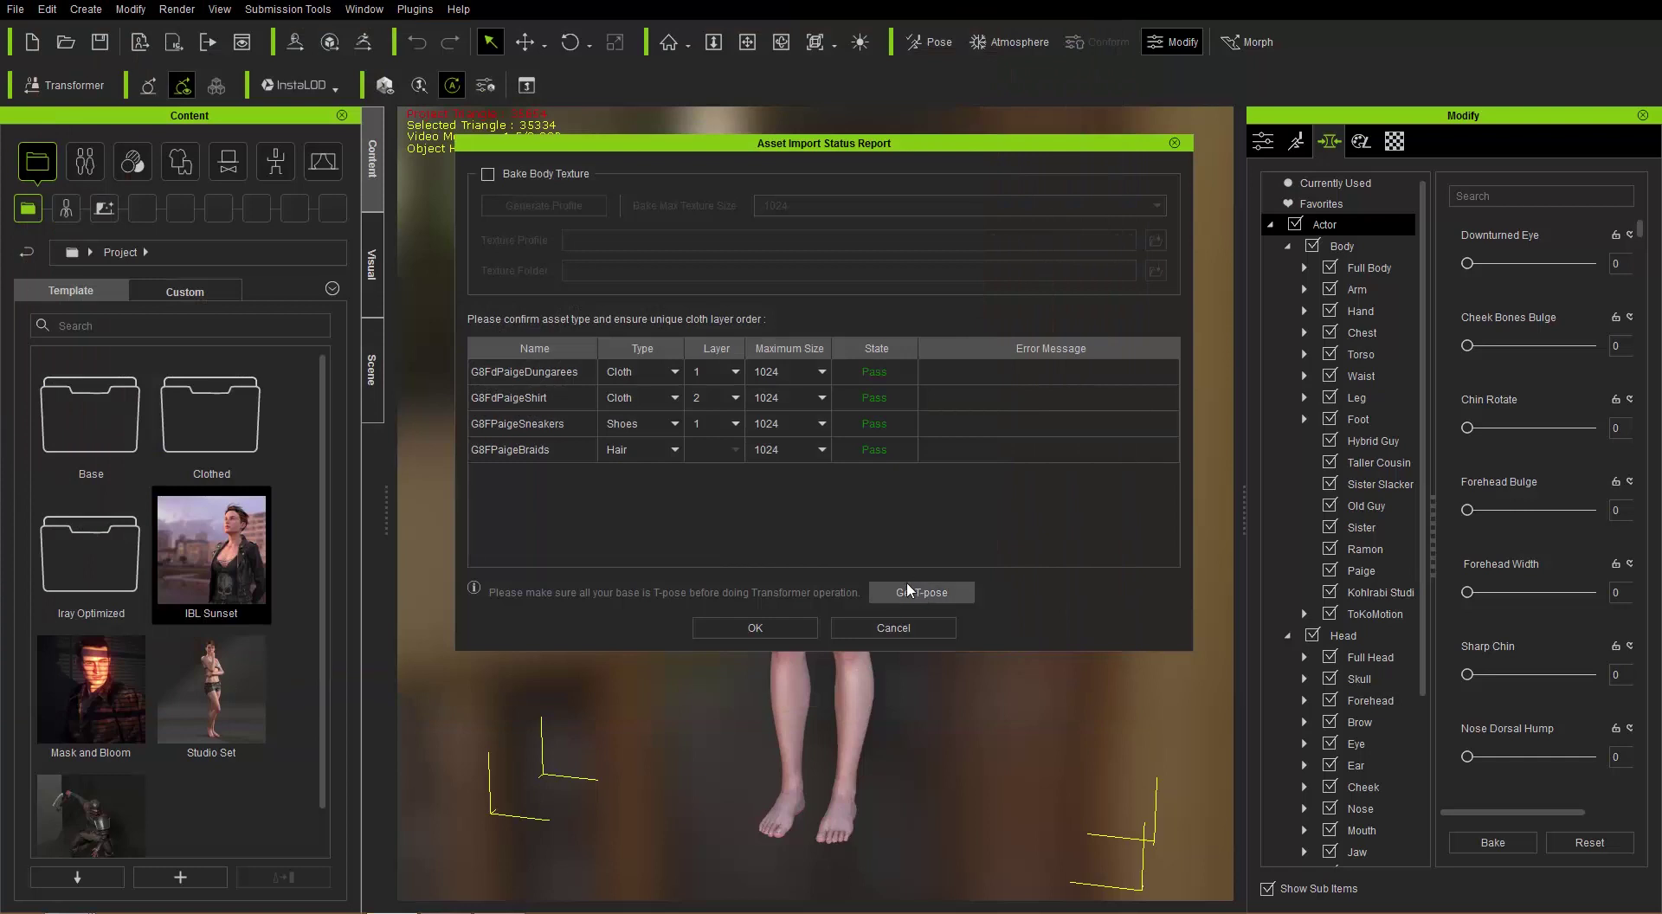
click(755, 627)
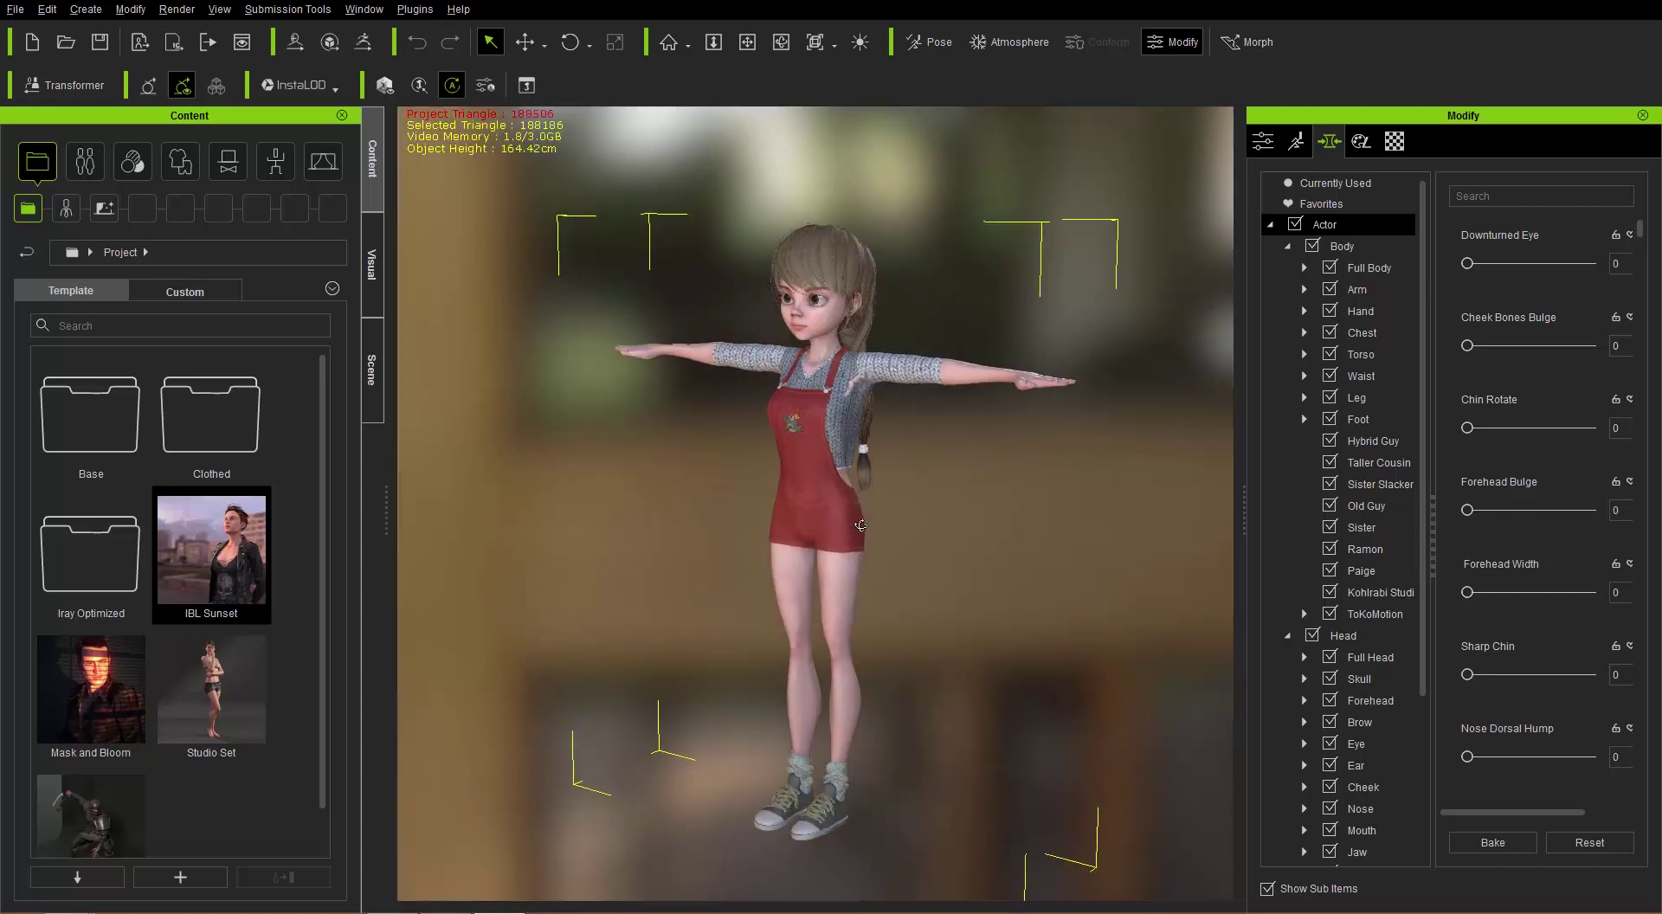
Examine the imported Paige character's upper body and clothing, then her legs, socks and sneakers up close from several angles.
right_drag(860, 475, 857, 484)
scroll(859, 426, up, 3)
scroll(859, 426, up, 5)
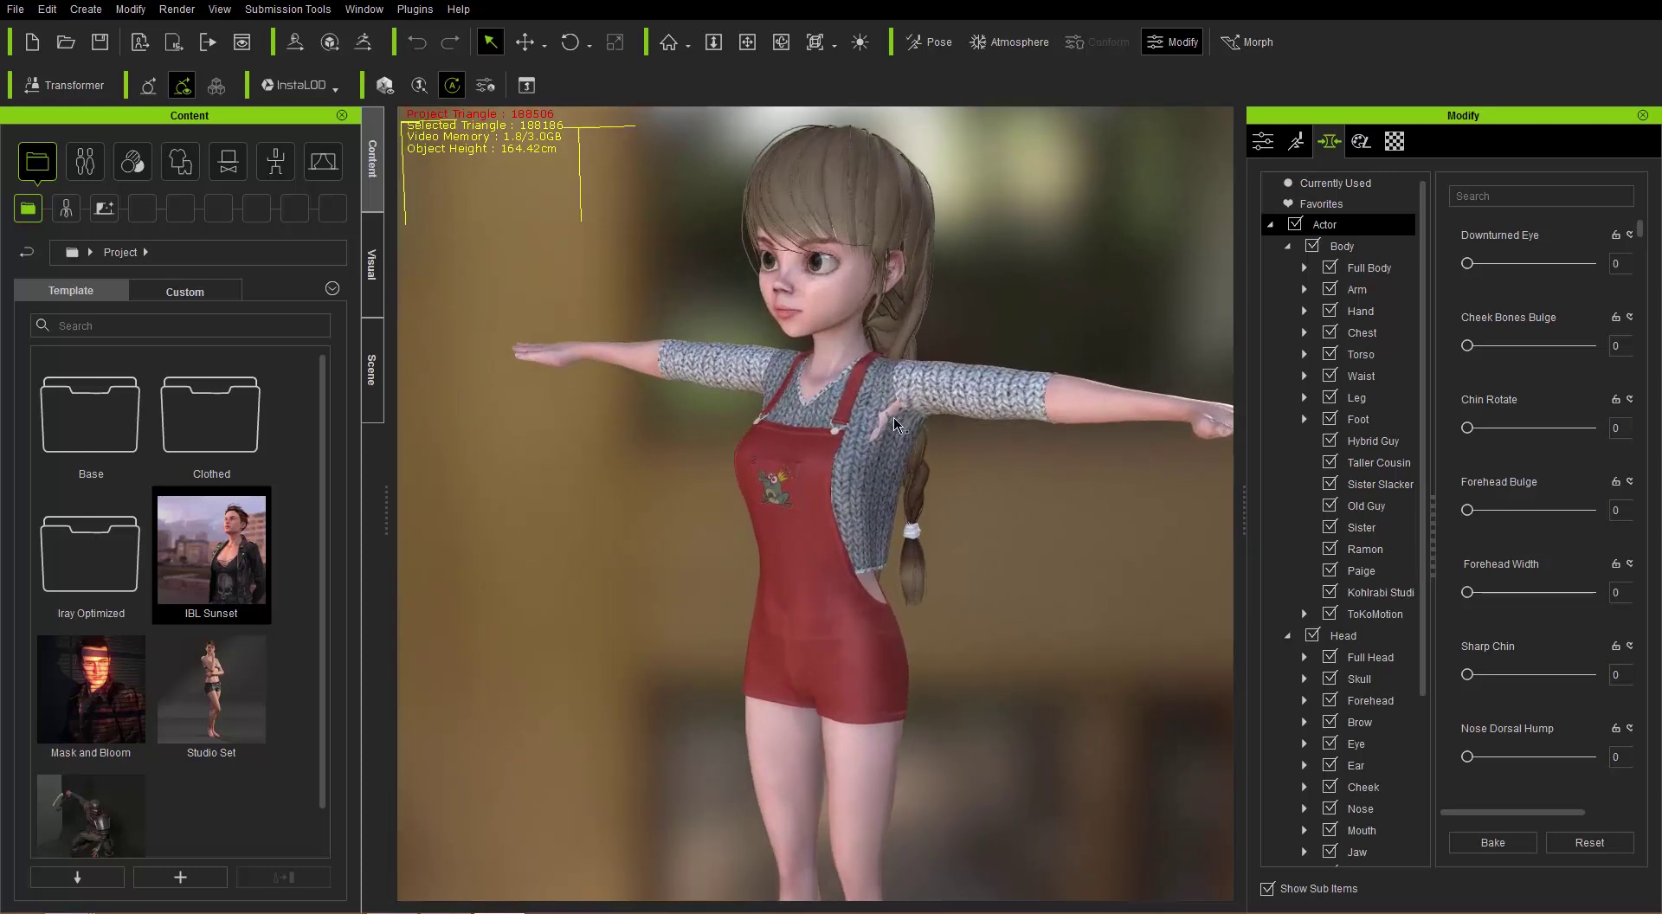
right_drag(827, 498, 795, 479)
middle_drag(795, 479, 880, 270)
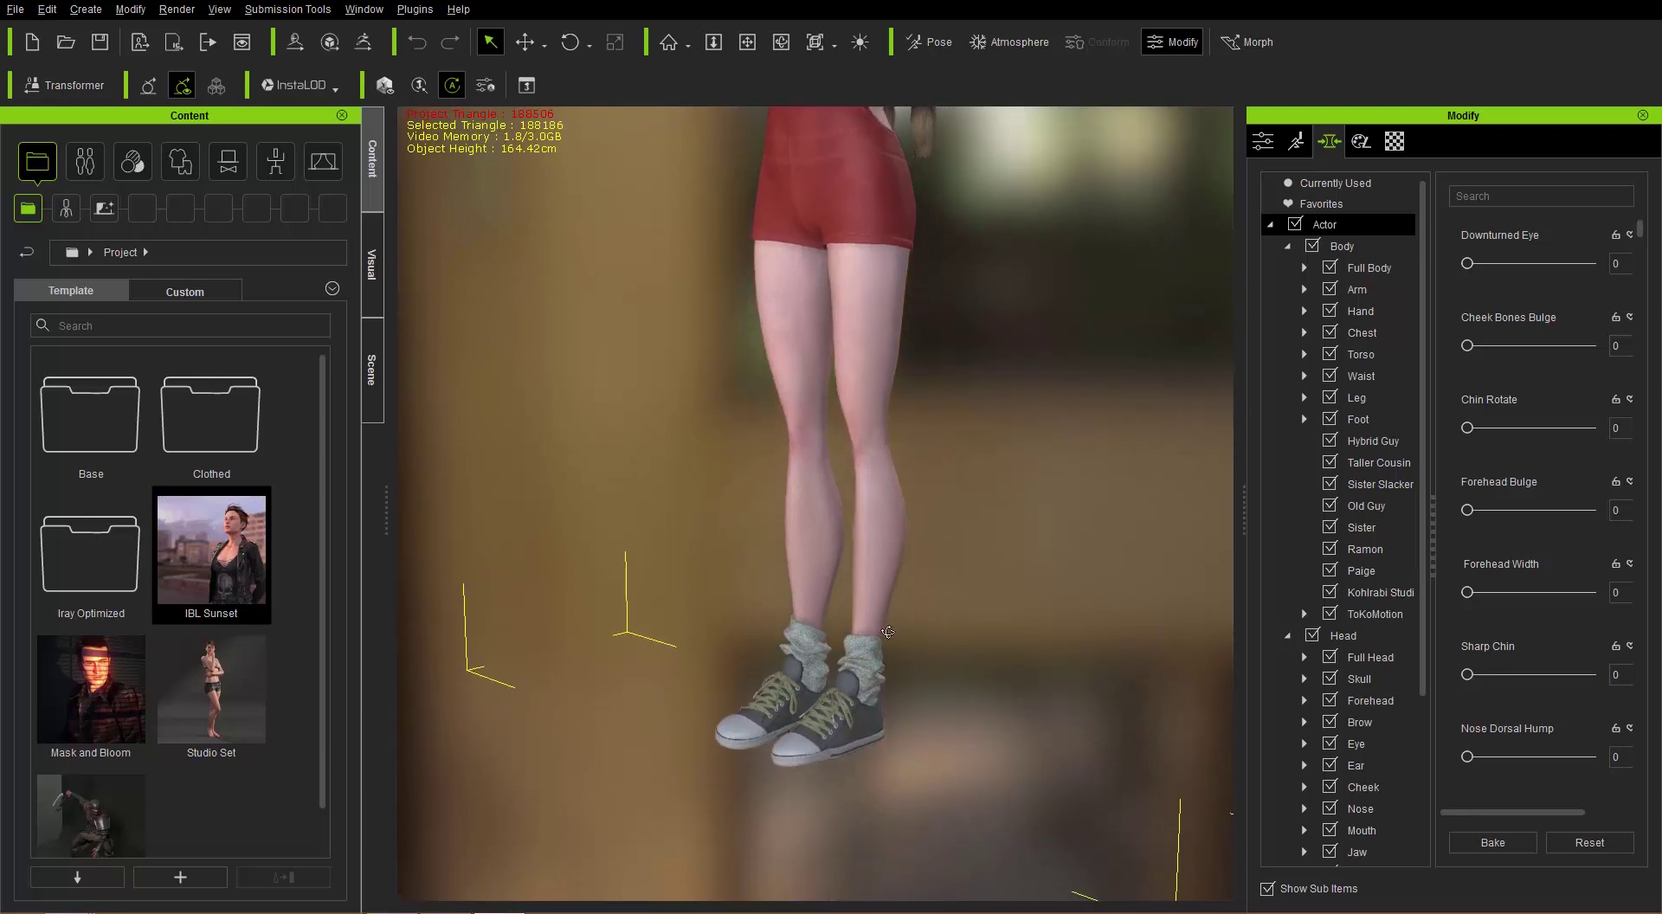
scroll(949, 626, up, 2)
right_drag(950, 625, 829, 524)
scroll(822, 524, up, 5)
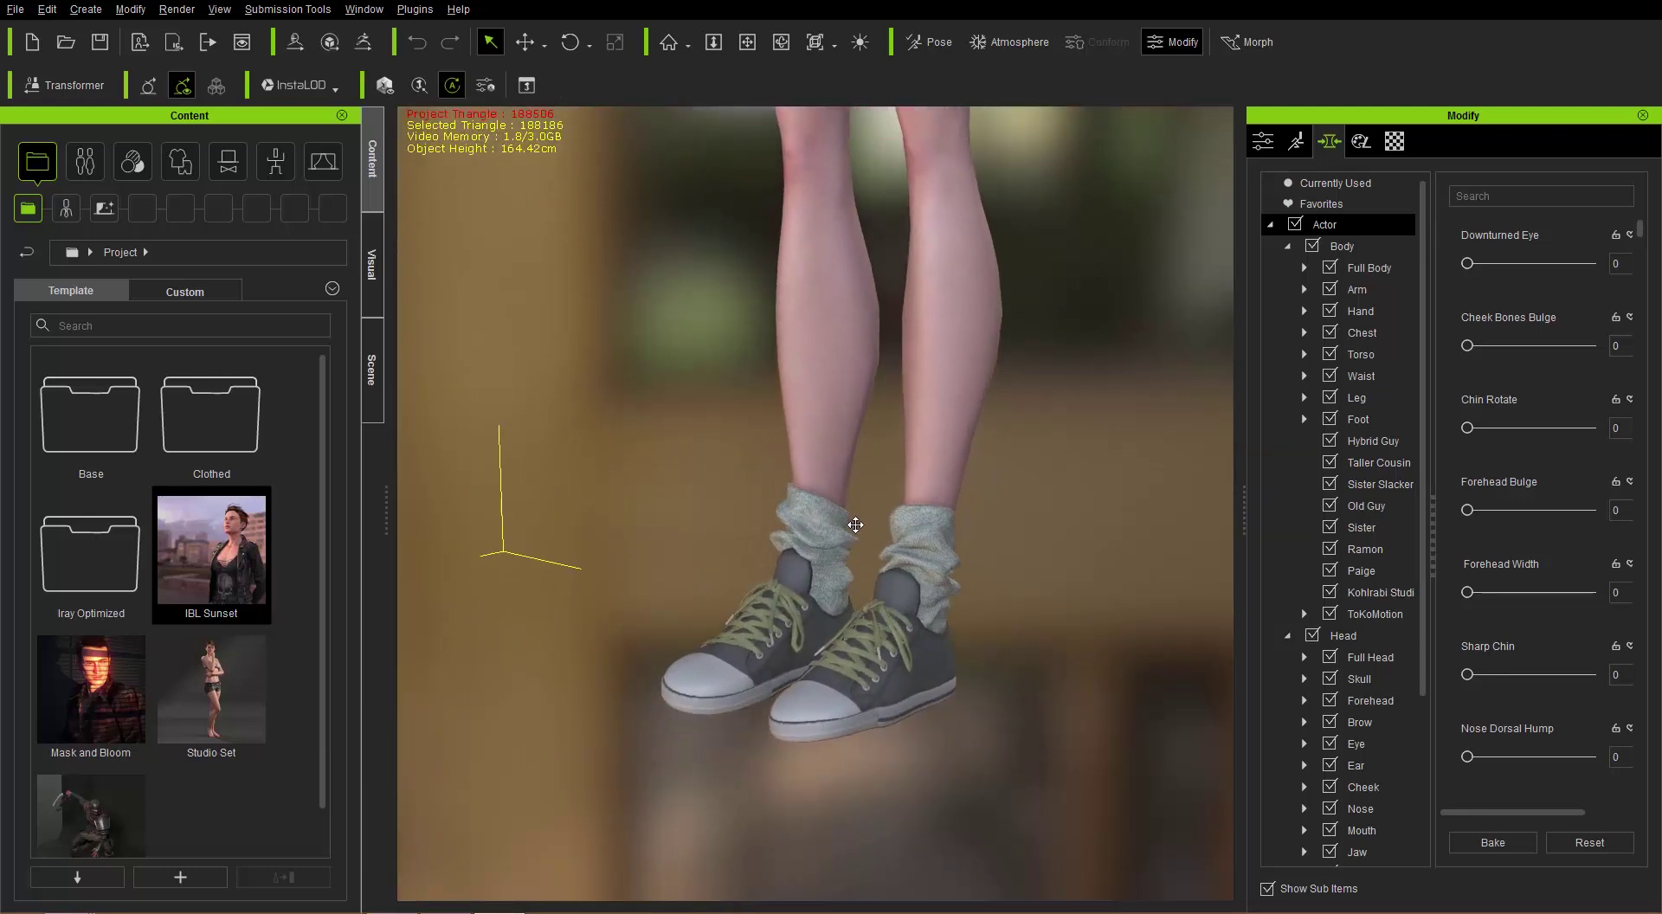
right_drag(788, 592, 918, 653)
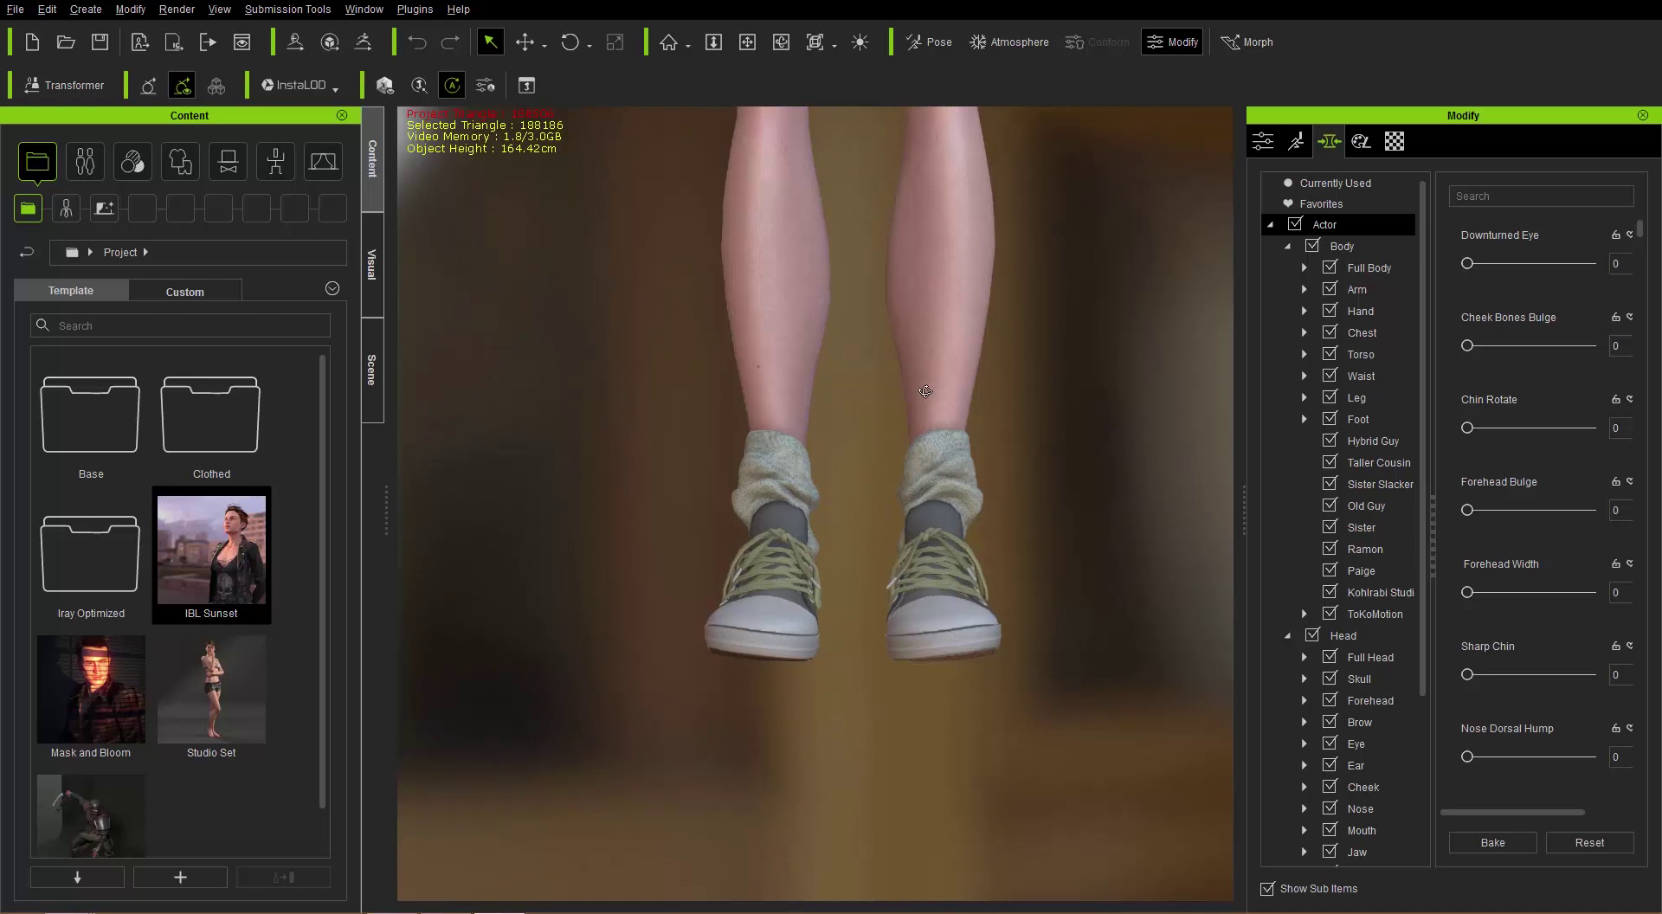
right_drag(909, 391, 831, 421)
Load the Correct Paige FBX file through Transformer, discarding the current project without saving.
click(77, 85)
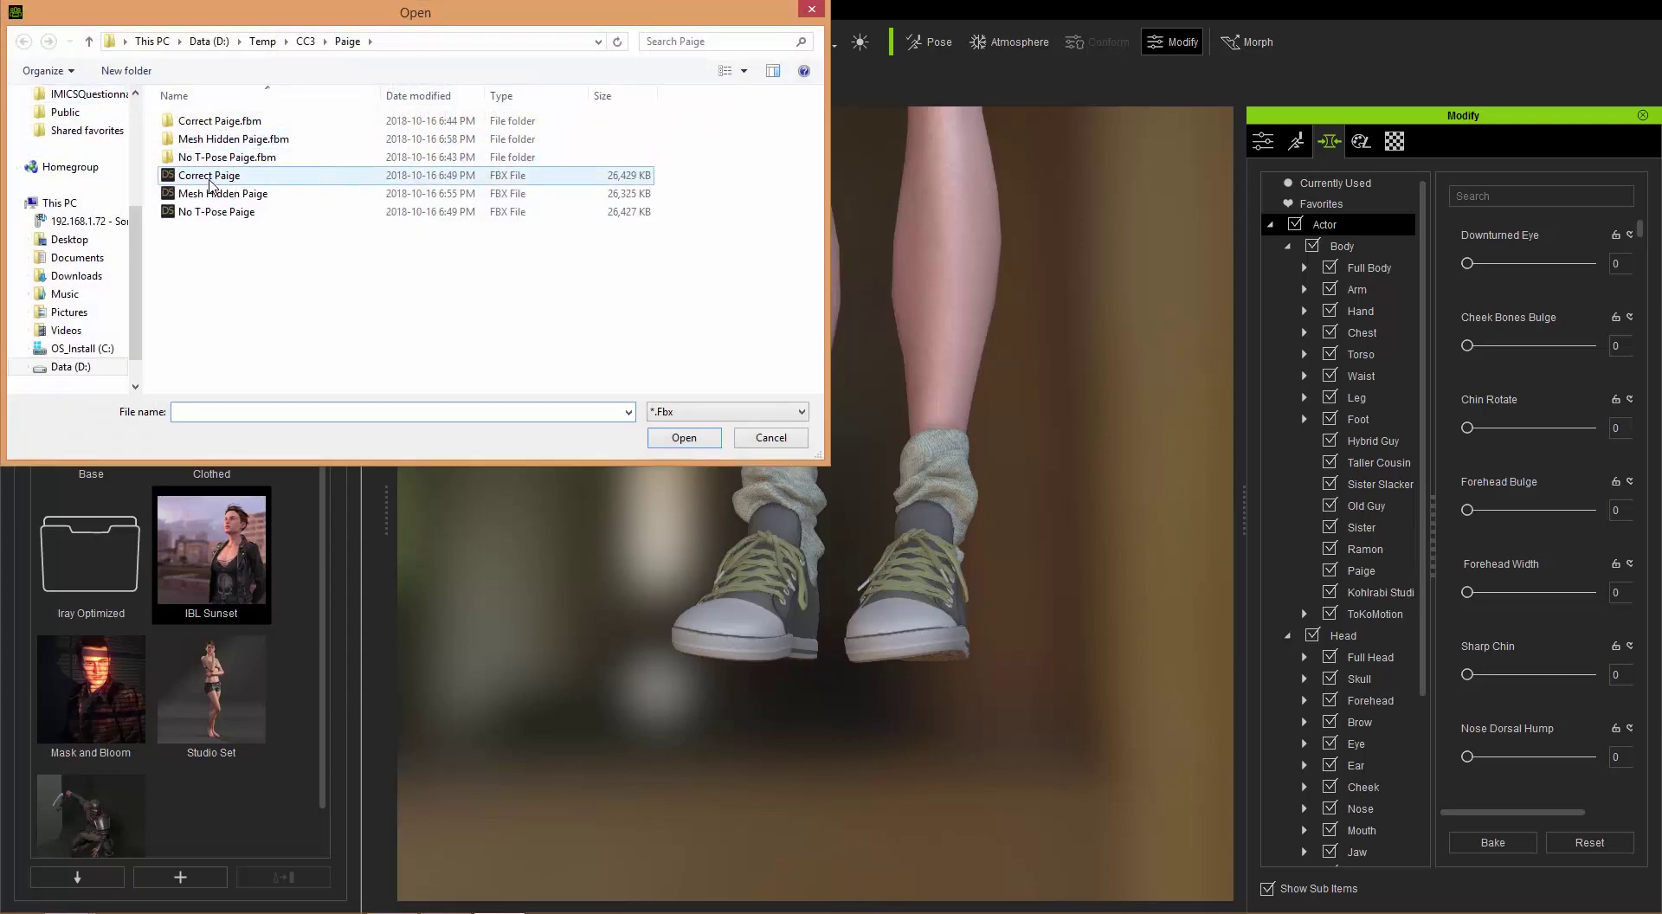
double_click(236, 182)
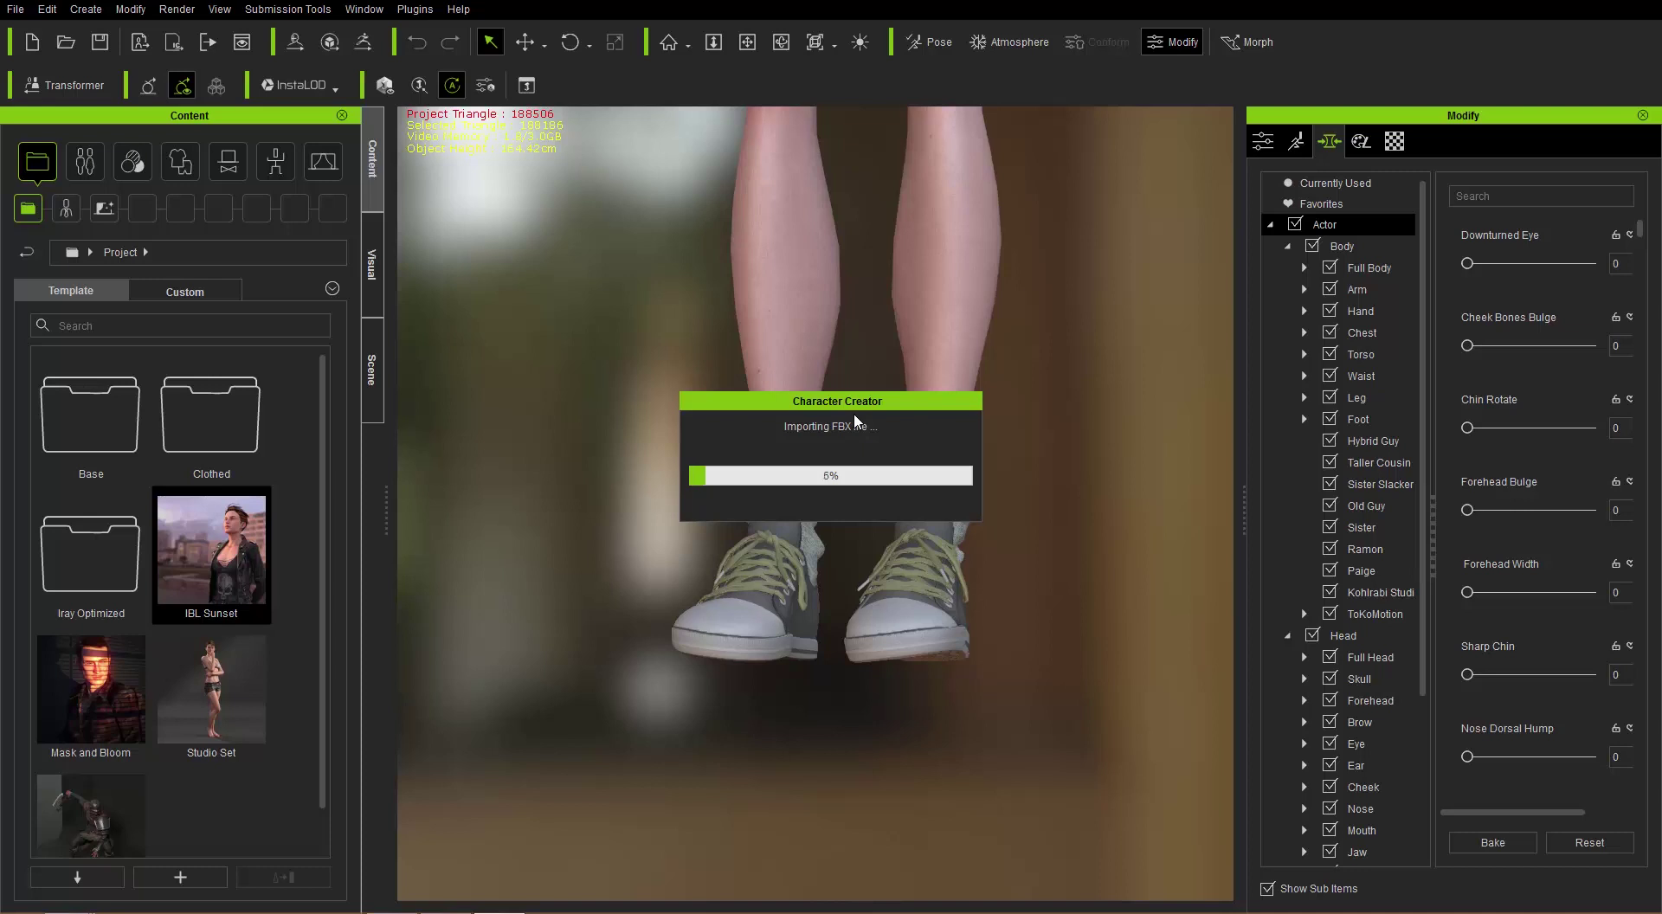
click(850, 491)
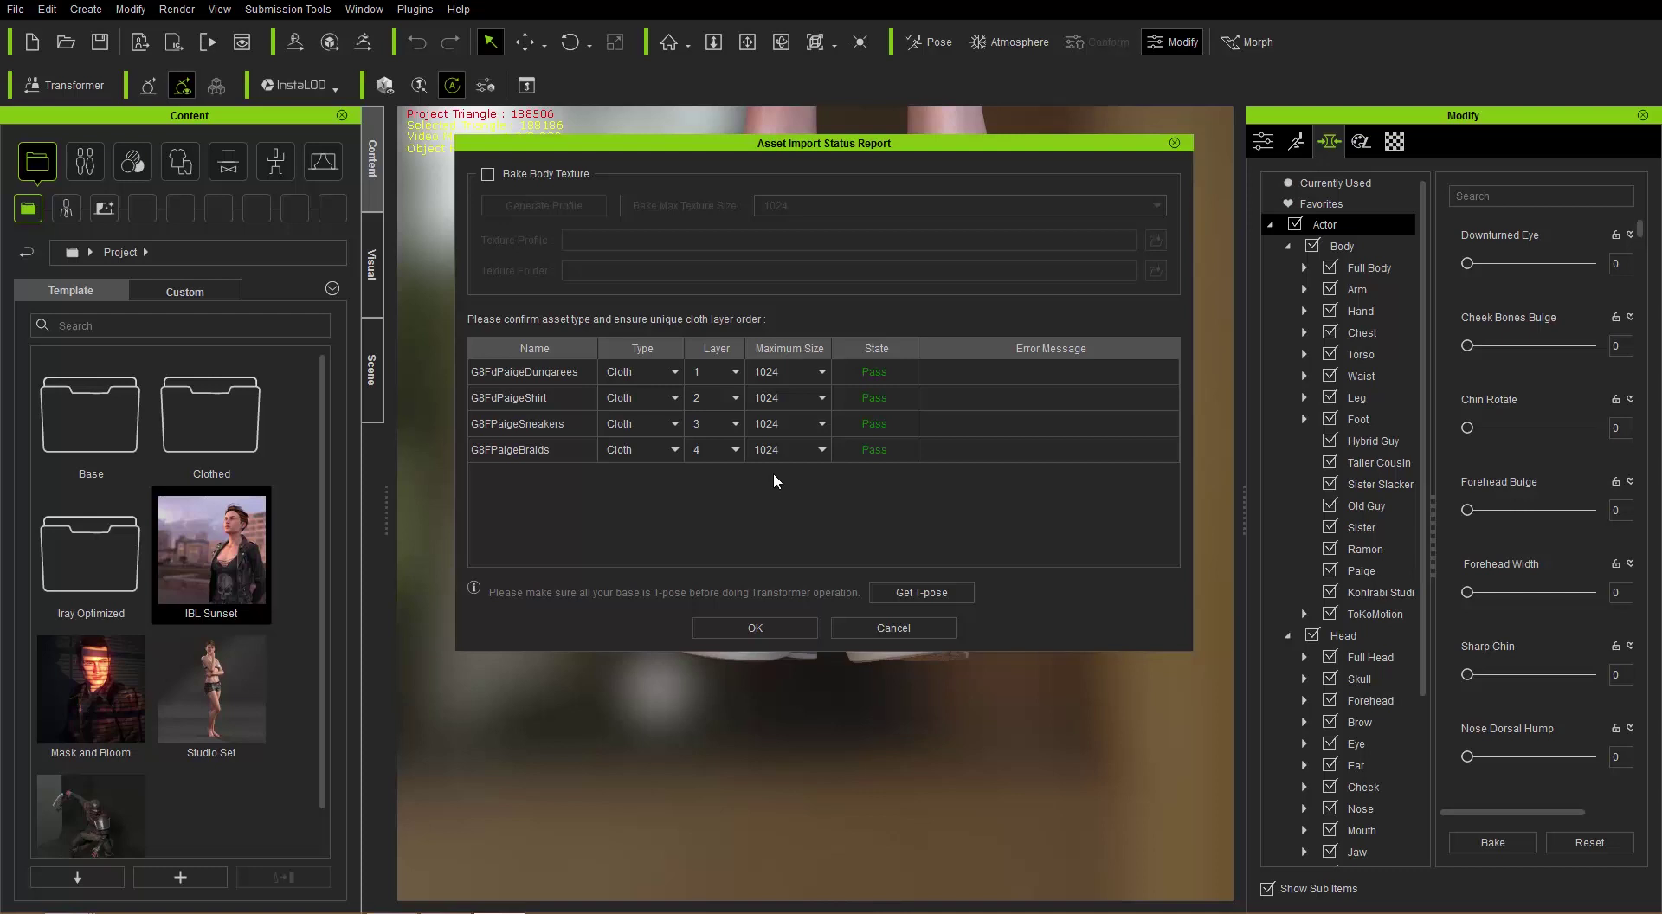
Set the asset type of G8FPaigeBraids to Hair in the import report and confirm the asset import.
click(674, 451)
click(627, 520)
click(790, 629)
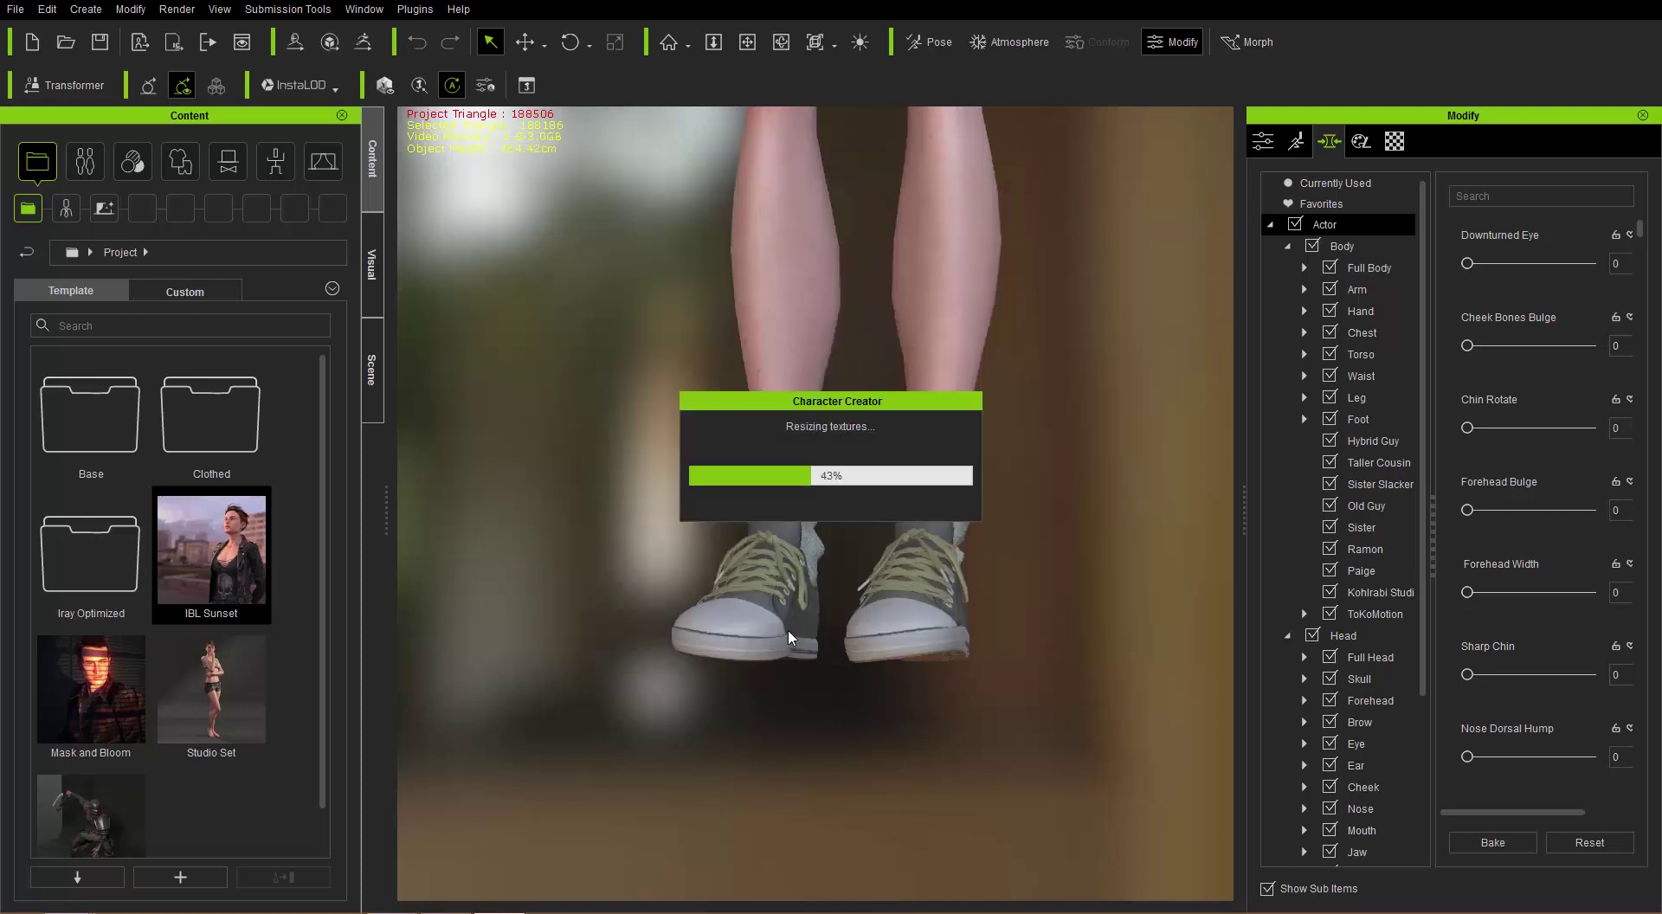
Examine the imported Correct Paige character's sneakers and feet against the ground grid, then her legs and upper body from an angle.
right_drag(795, 628, 863, 590)
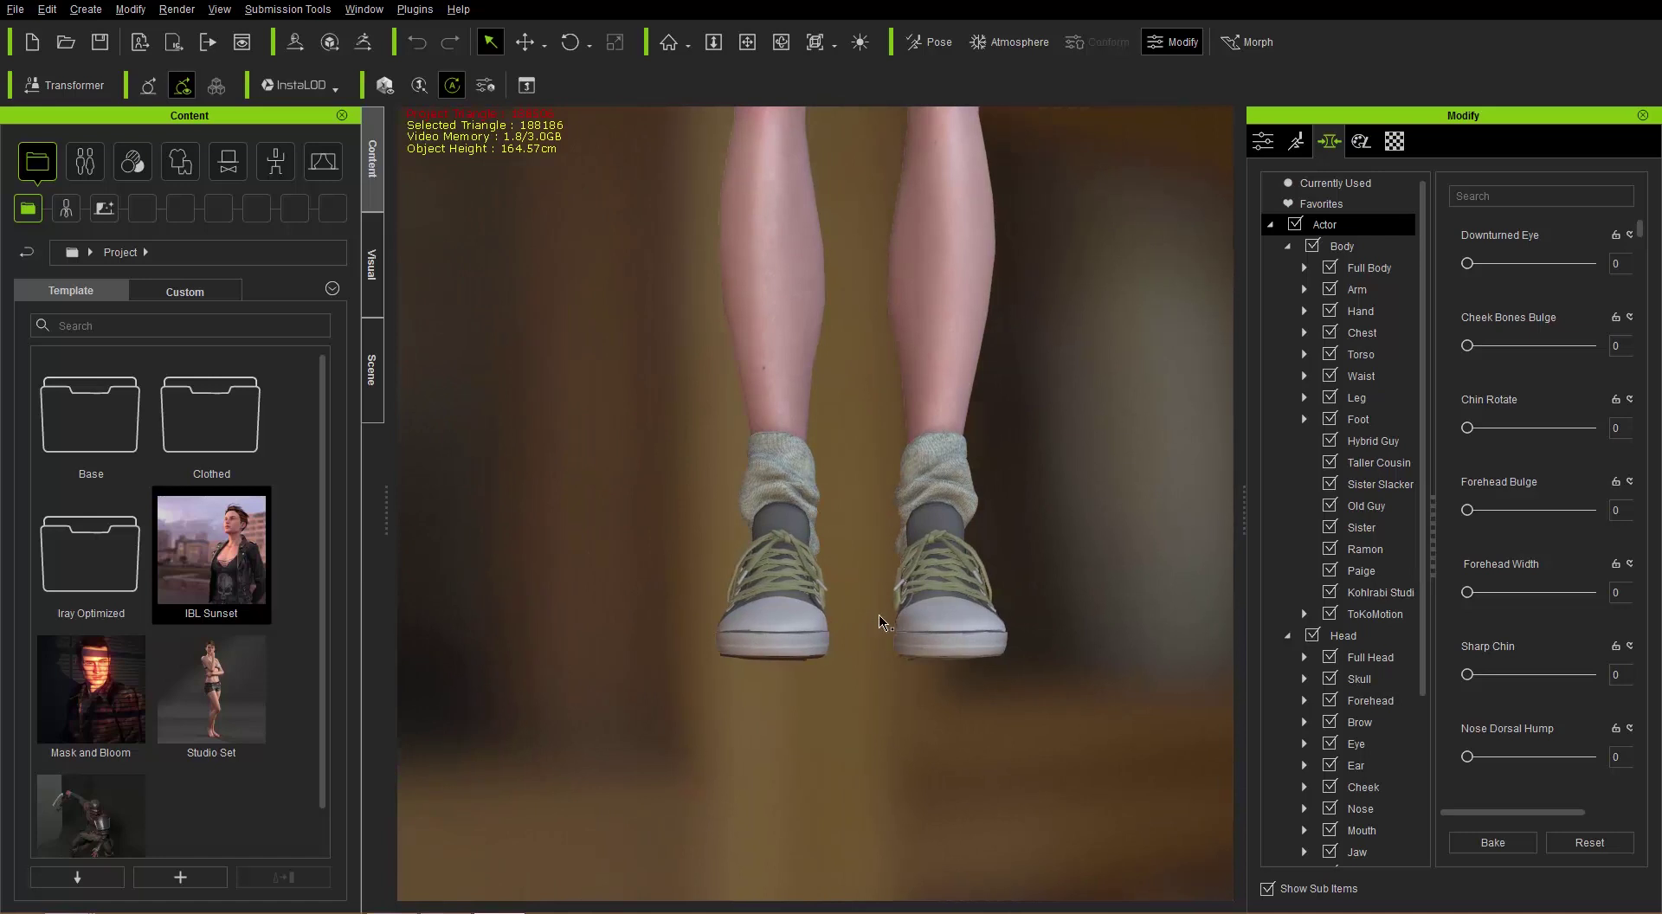
scroll(883, 606, up, 3)
mouse_move(883, 580)
middle_down()
mouse_move(860, 560)
mouse_move(862, 576)
middle_up()
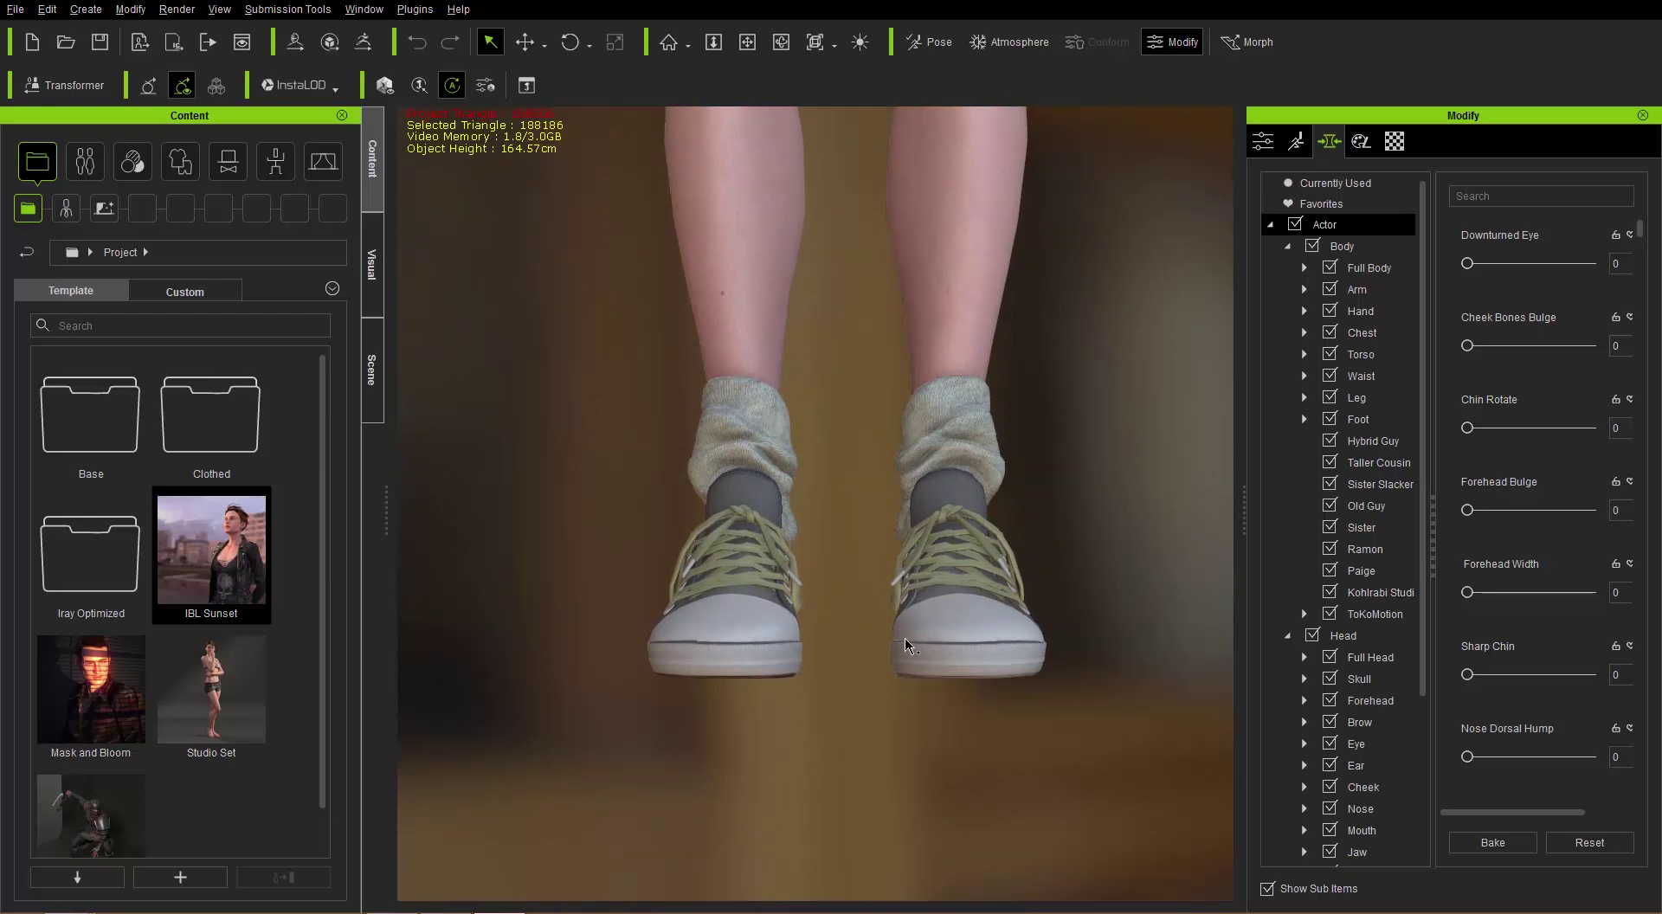
right_drag(883, 615, 877, 611)
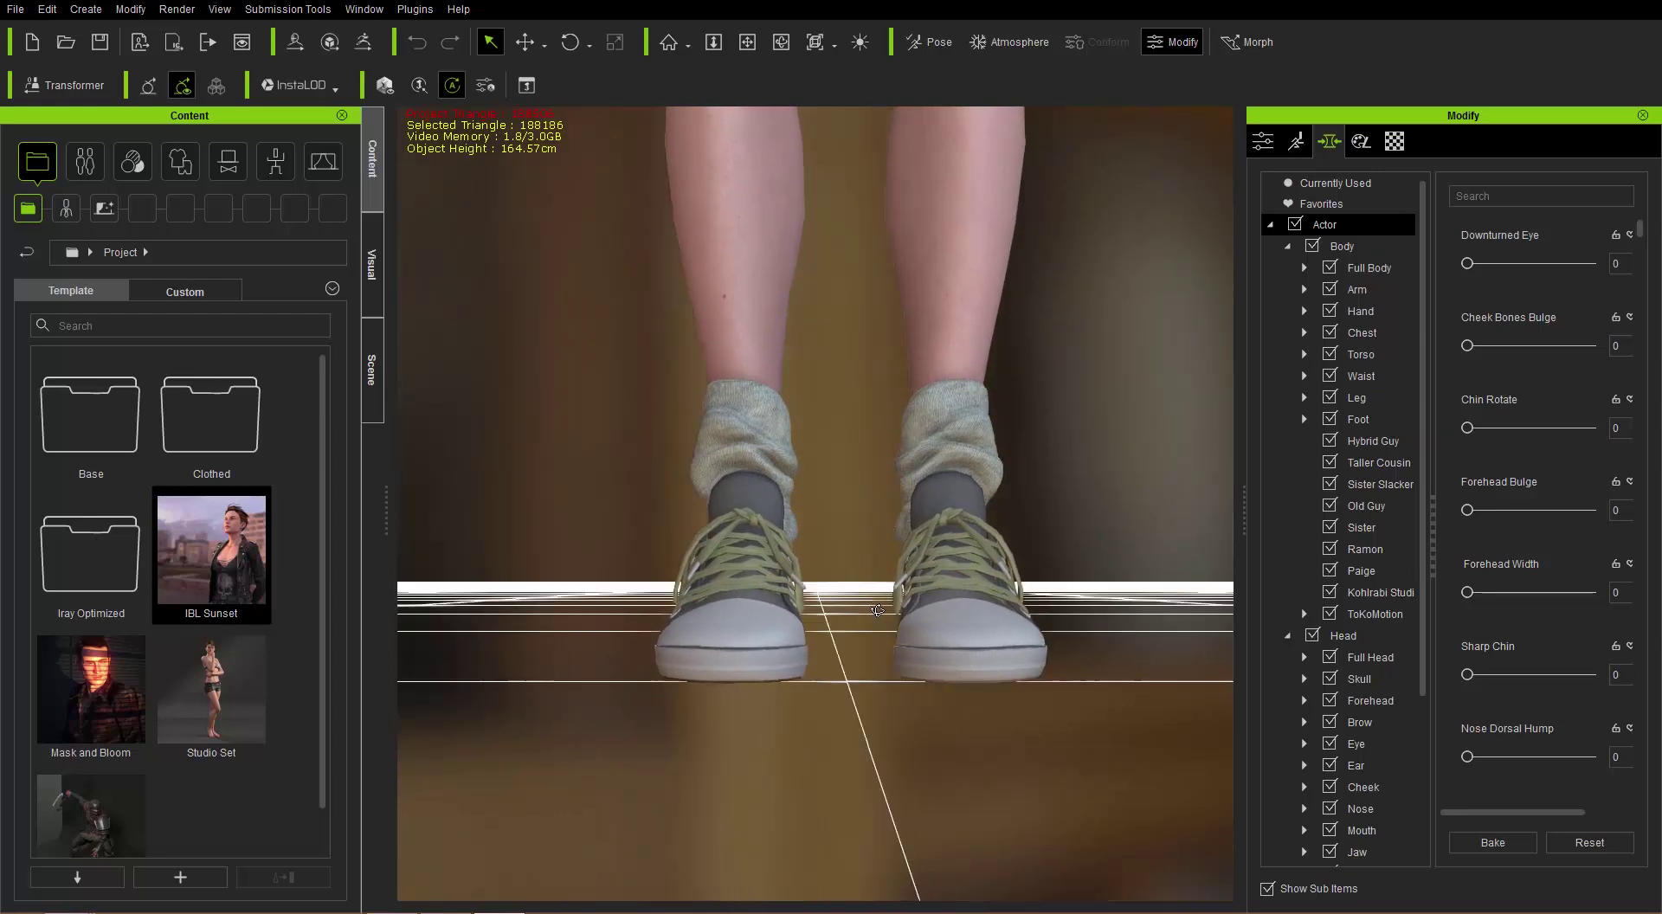
mouse_move(923, 686)
right_down()
mouse_move(907, 656)
mouse_move(909, 681)
right_up()
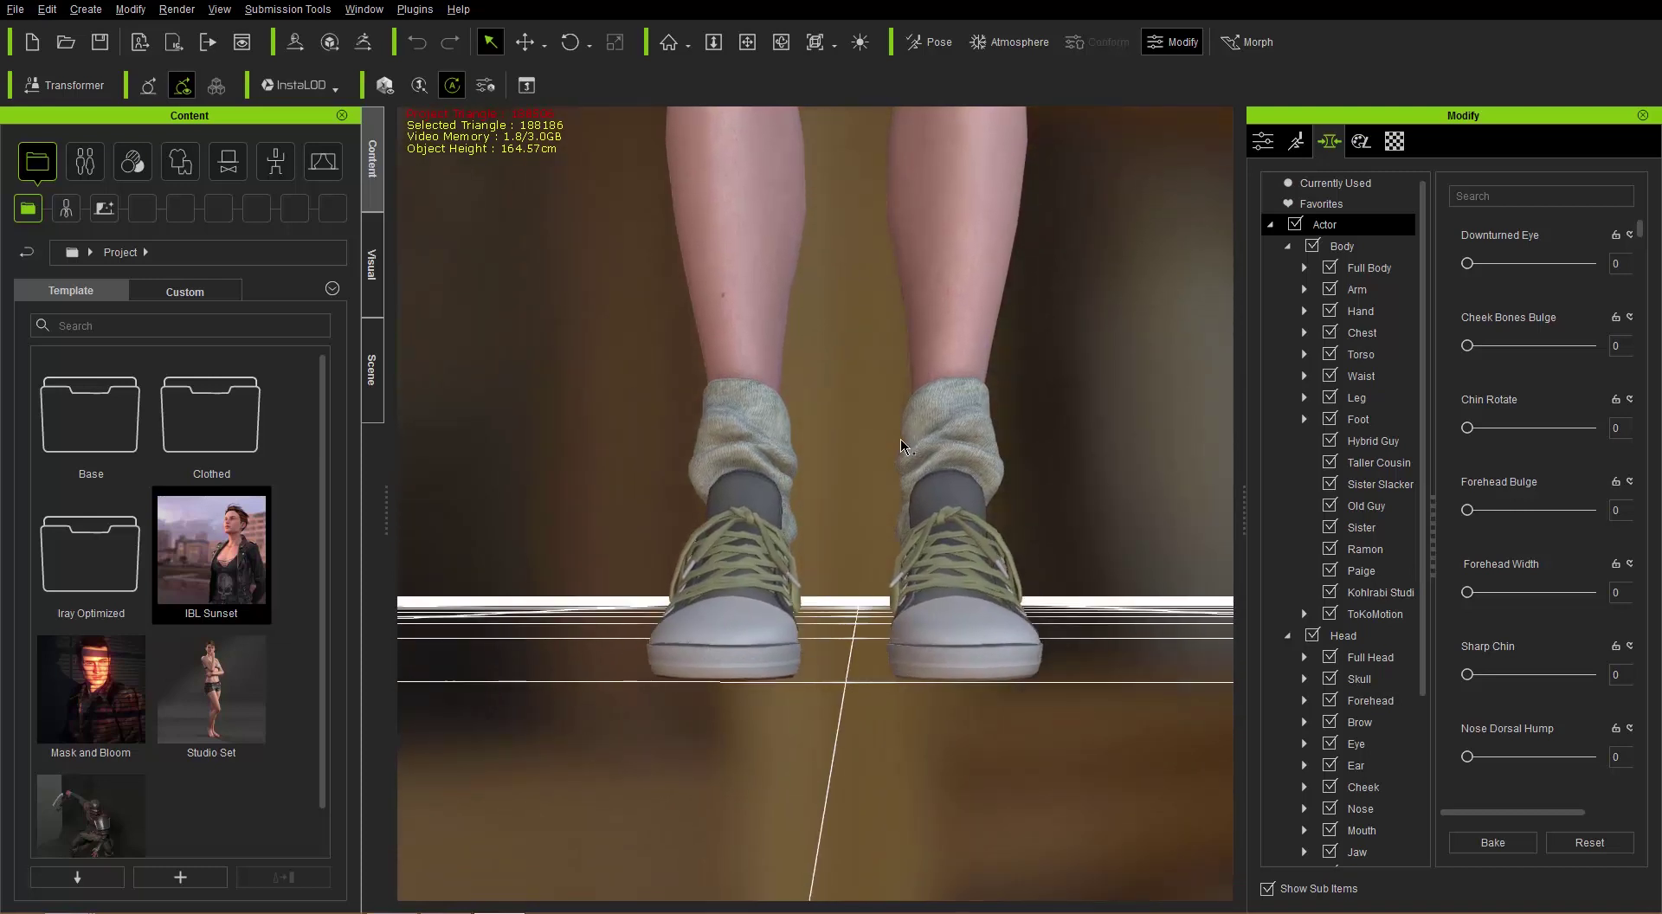
scroll(909, 433, down, 3)
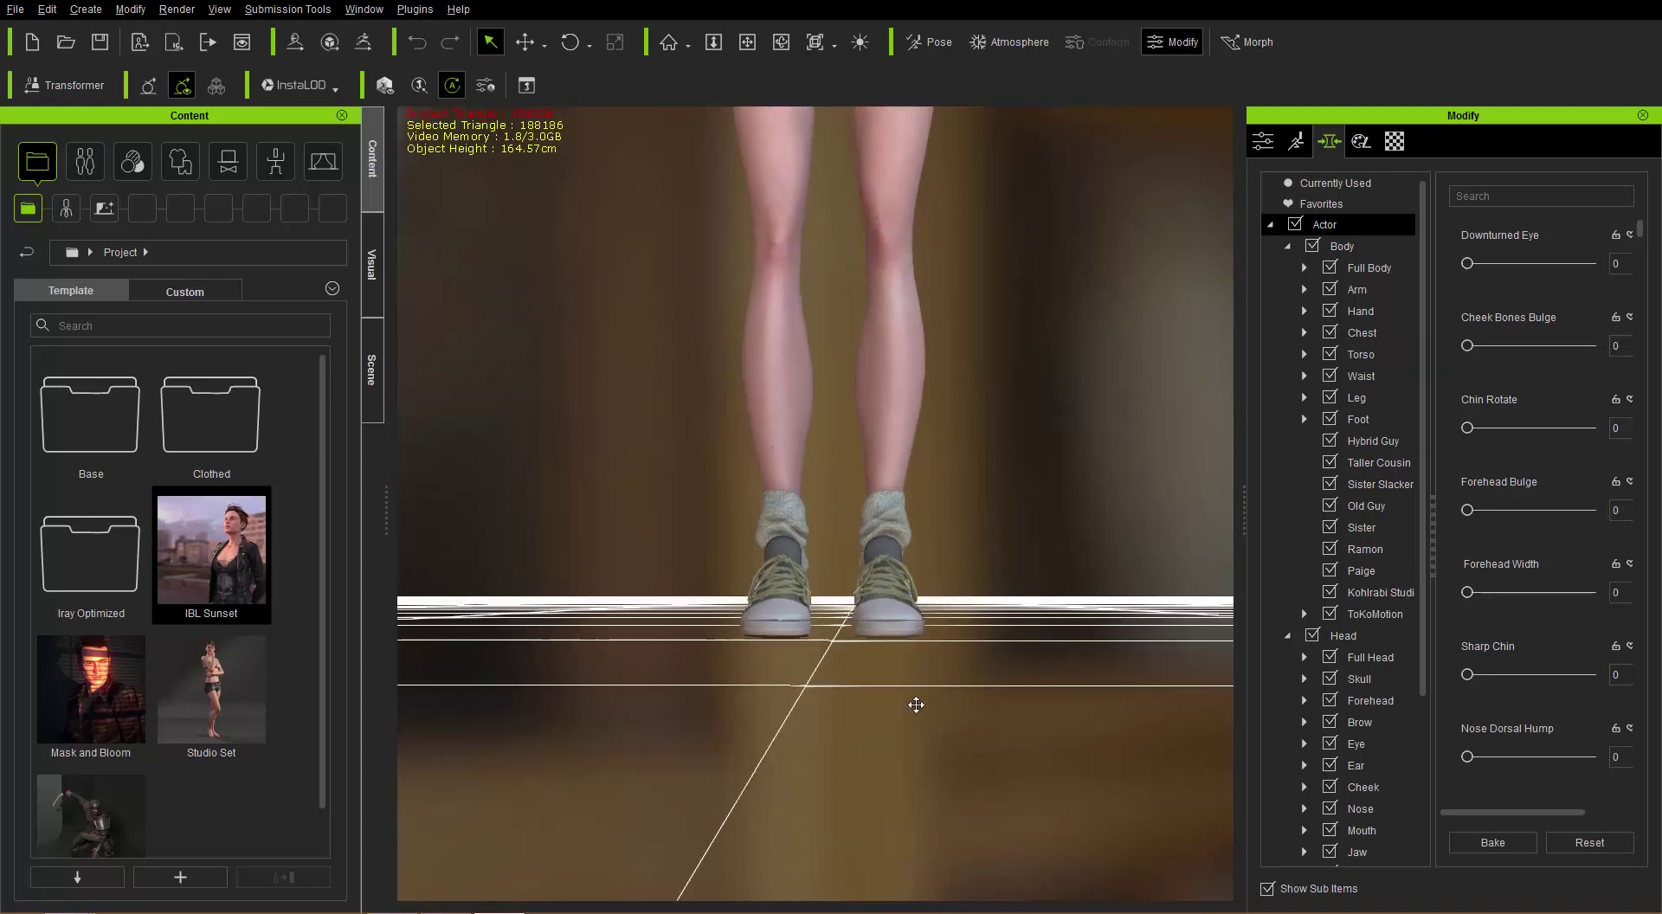
middle_drag(916, 704, 874, 464)
right_drag(873, 464, 946, 426)
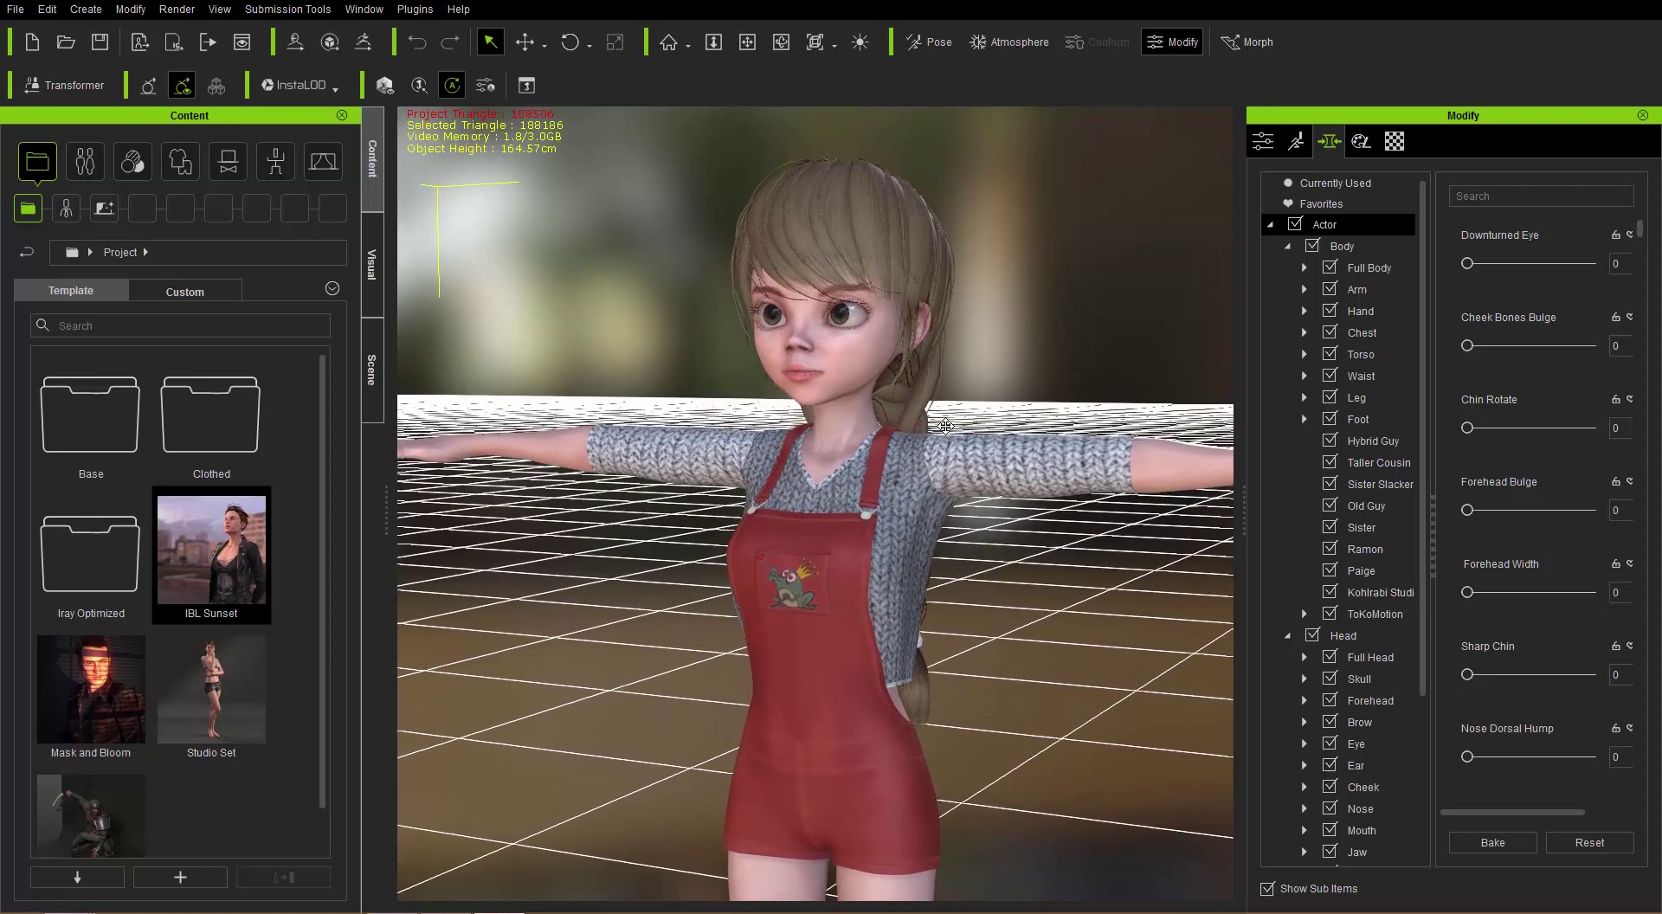